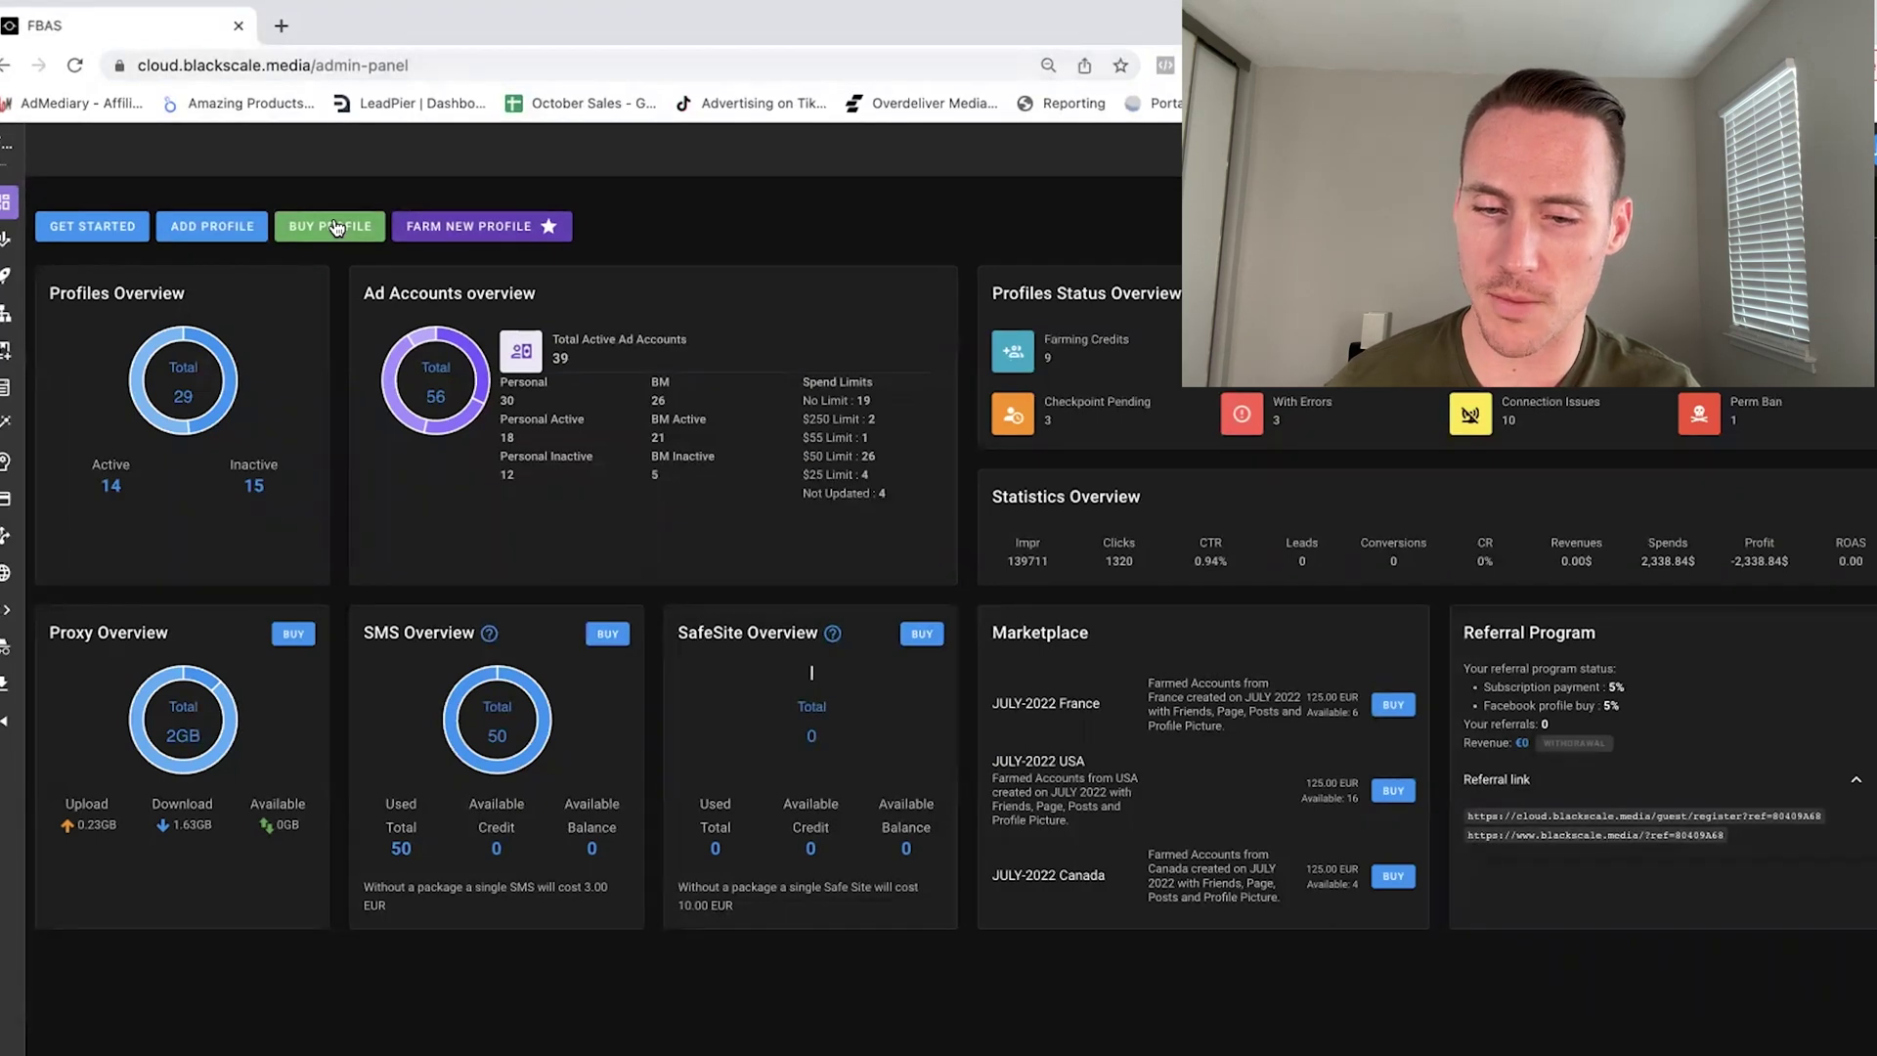
# Browse the account types offered in the profile purchase dialog, then close it
pyautogui.click(335, 227)
pyautogui.click(717, 630)
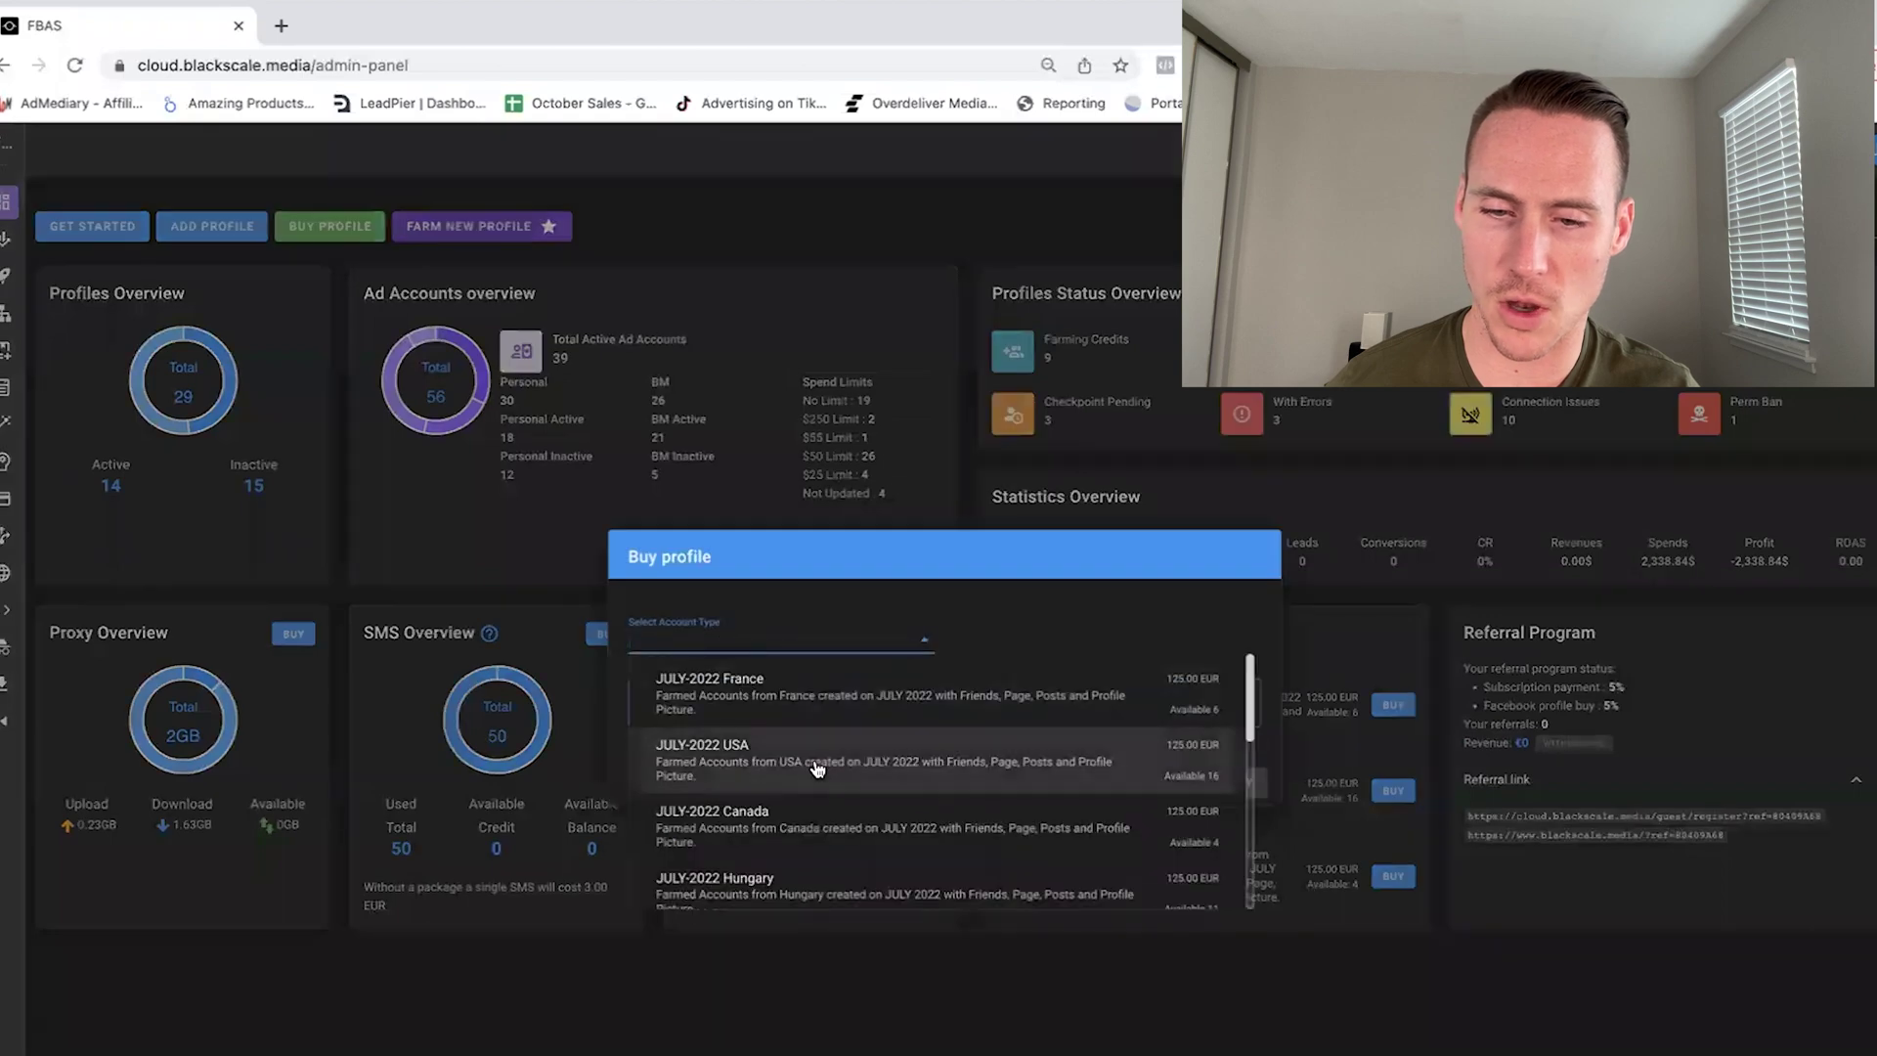
pyautogui.scroll(-10, 817, 769)
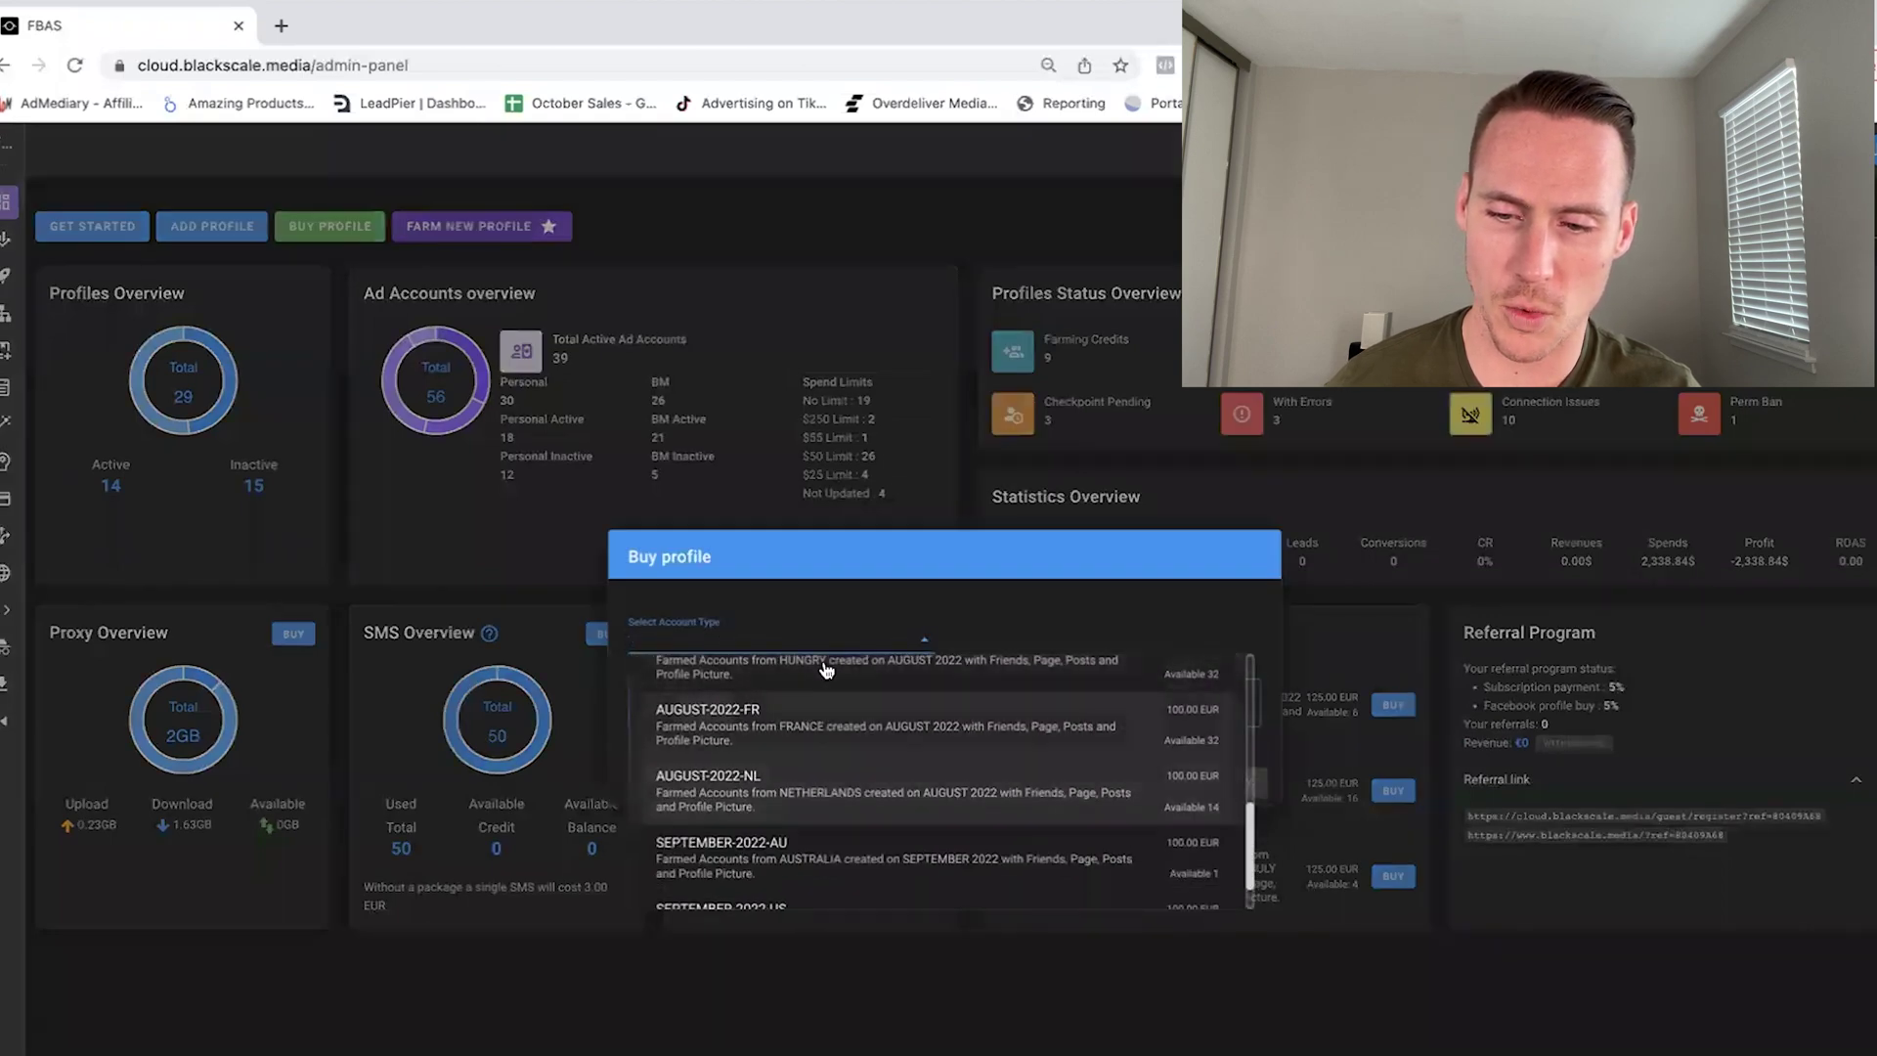
pyautogui.scroll(-1, 913, 871)
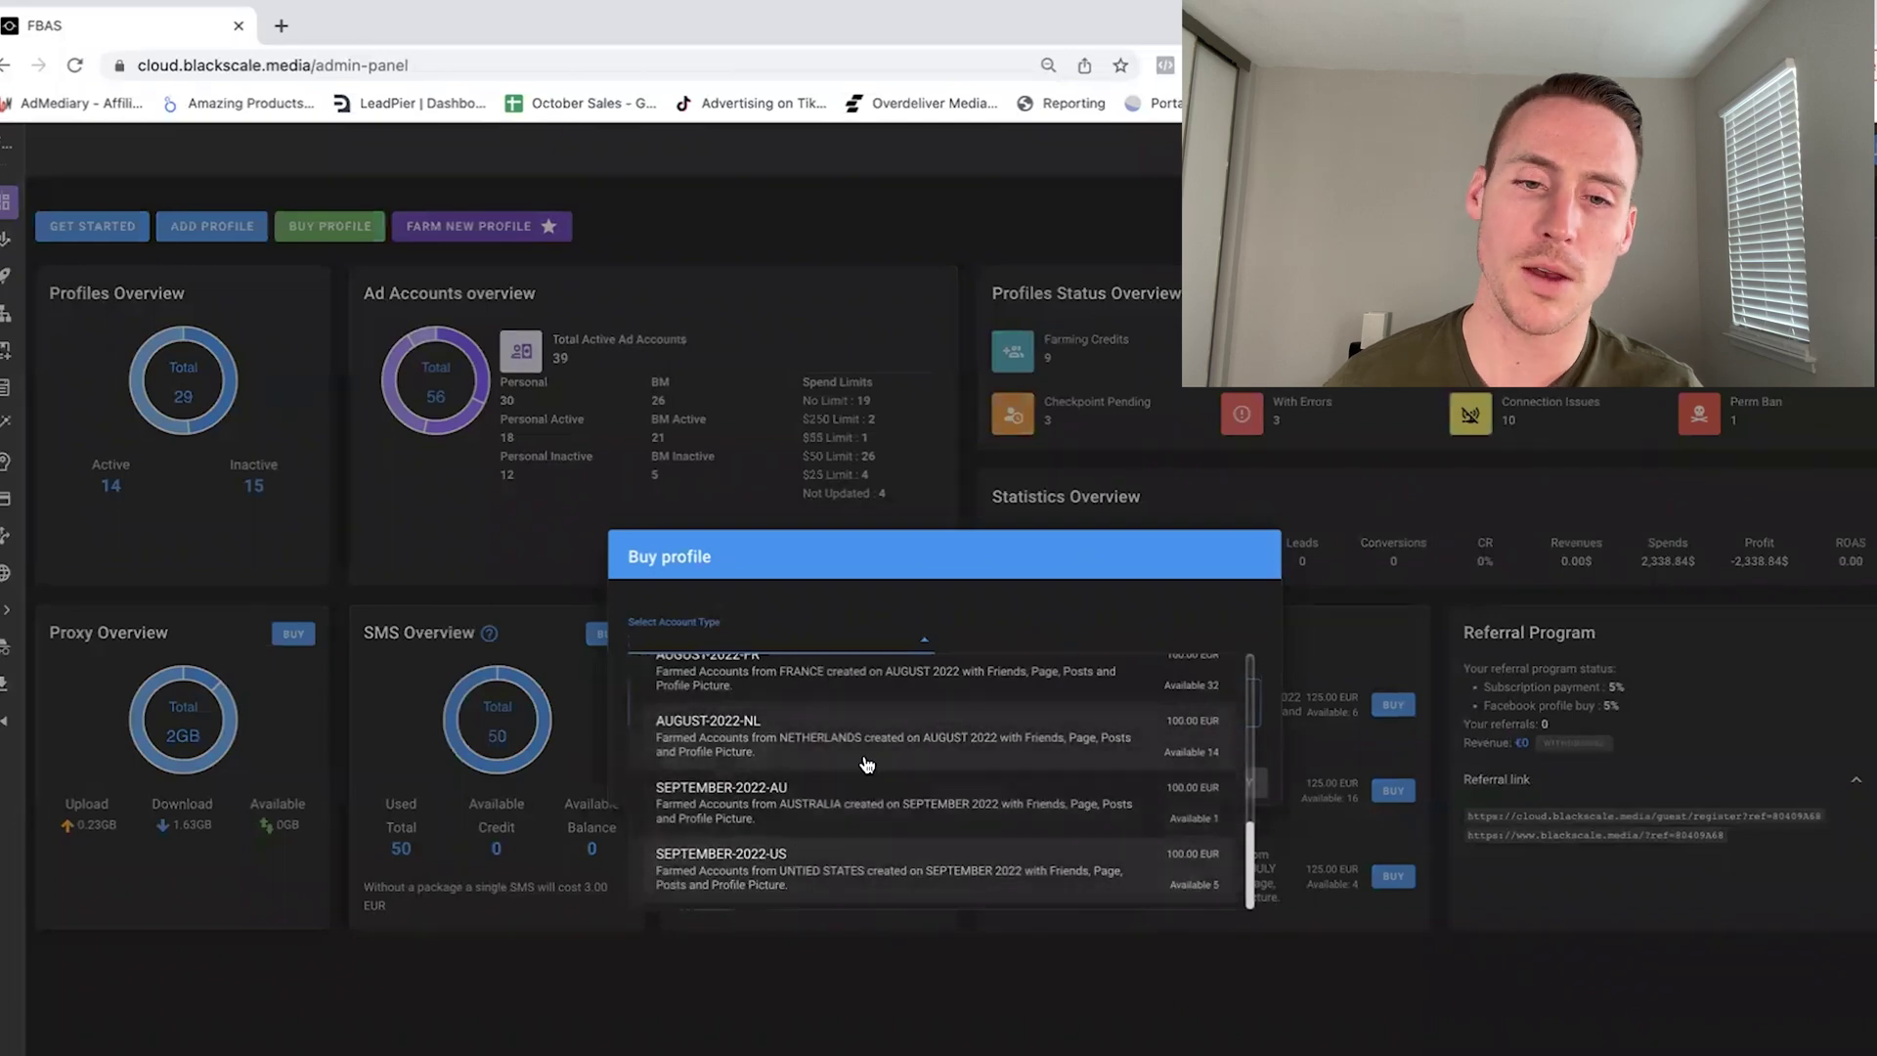
pyautogui.scroll(5, 866, 782)
pyautogui.click(700, 406)
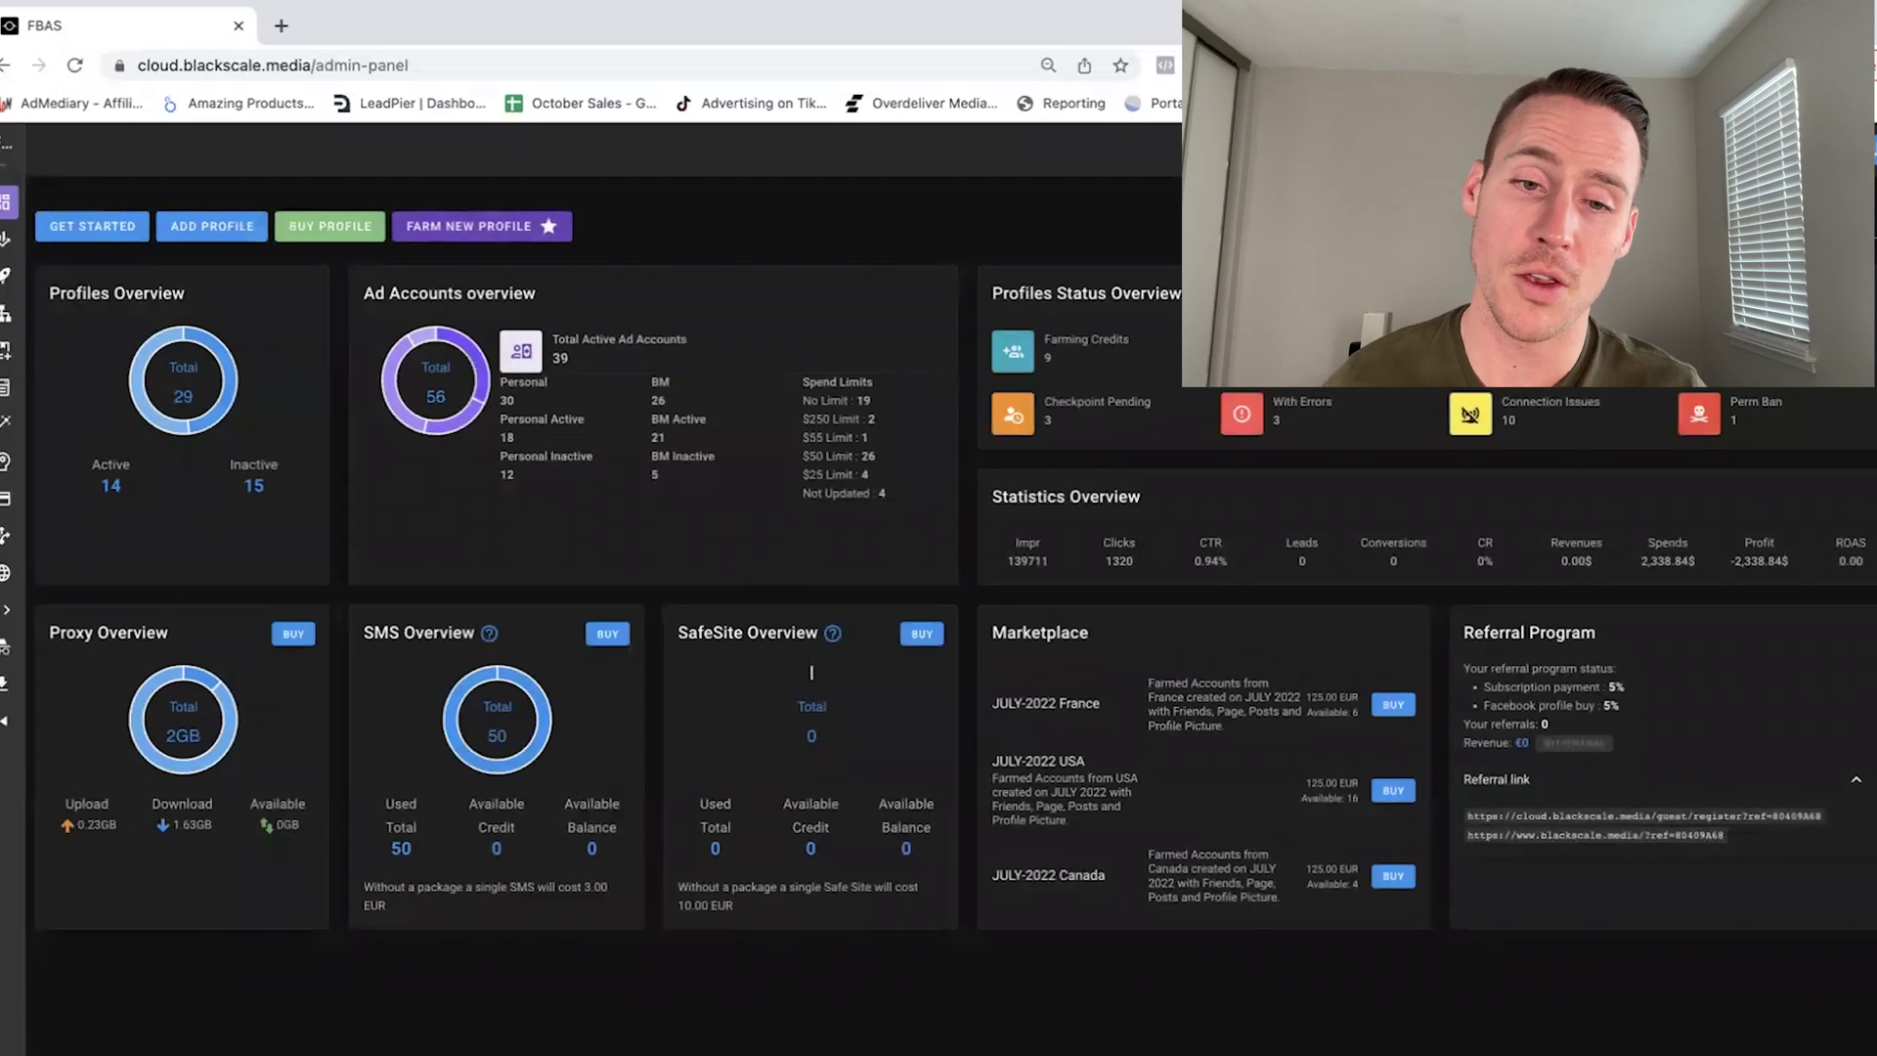
# Start a new farmed profile of type Desktop Web - Email with theme keyword Insurance
pyautogui.click(482, 228)
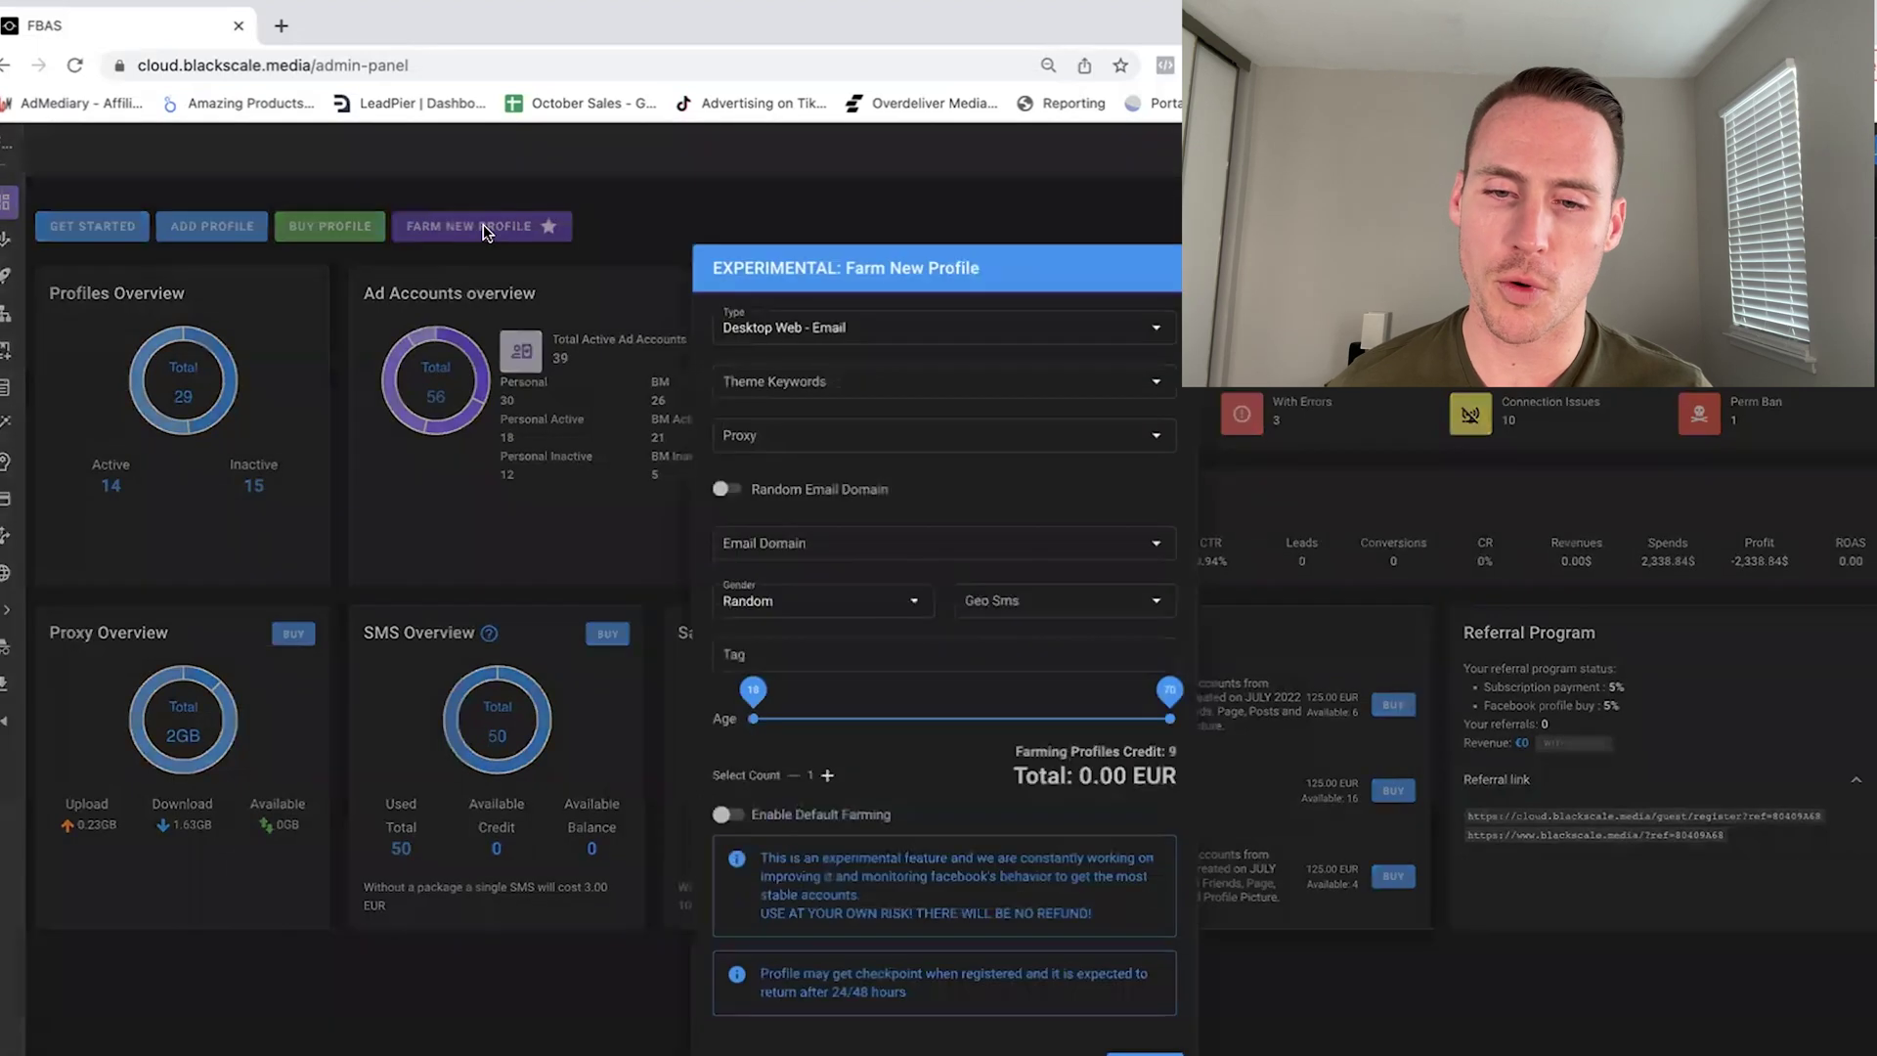
pyautogui.click(853, 324)
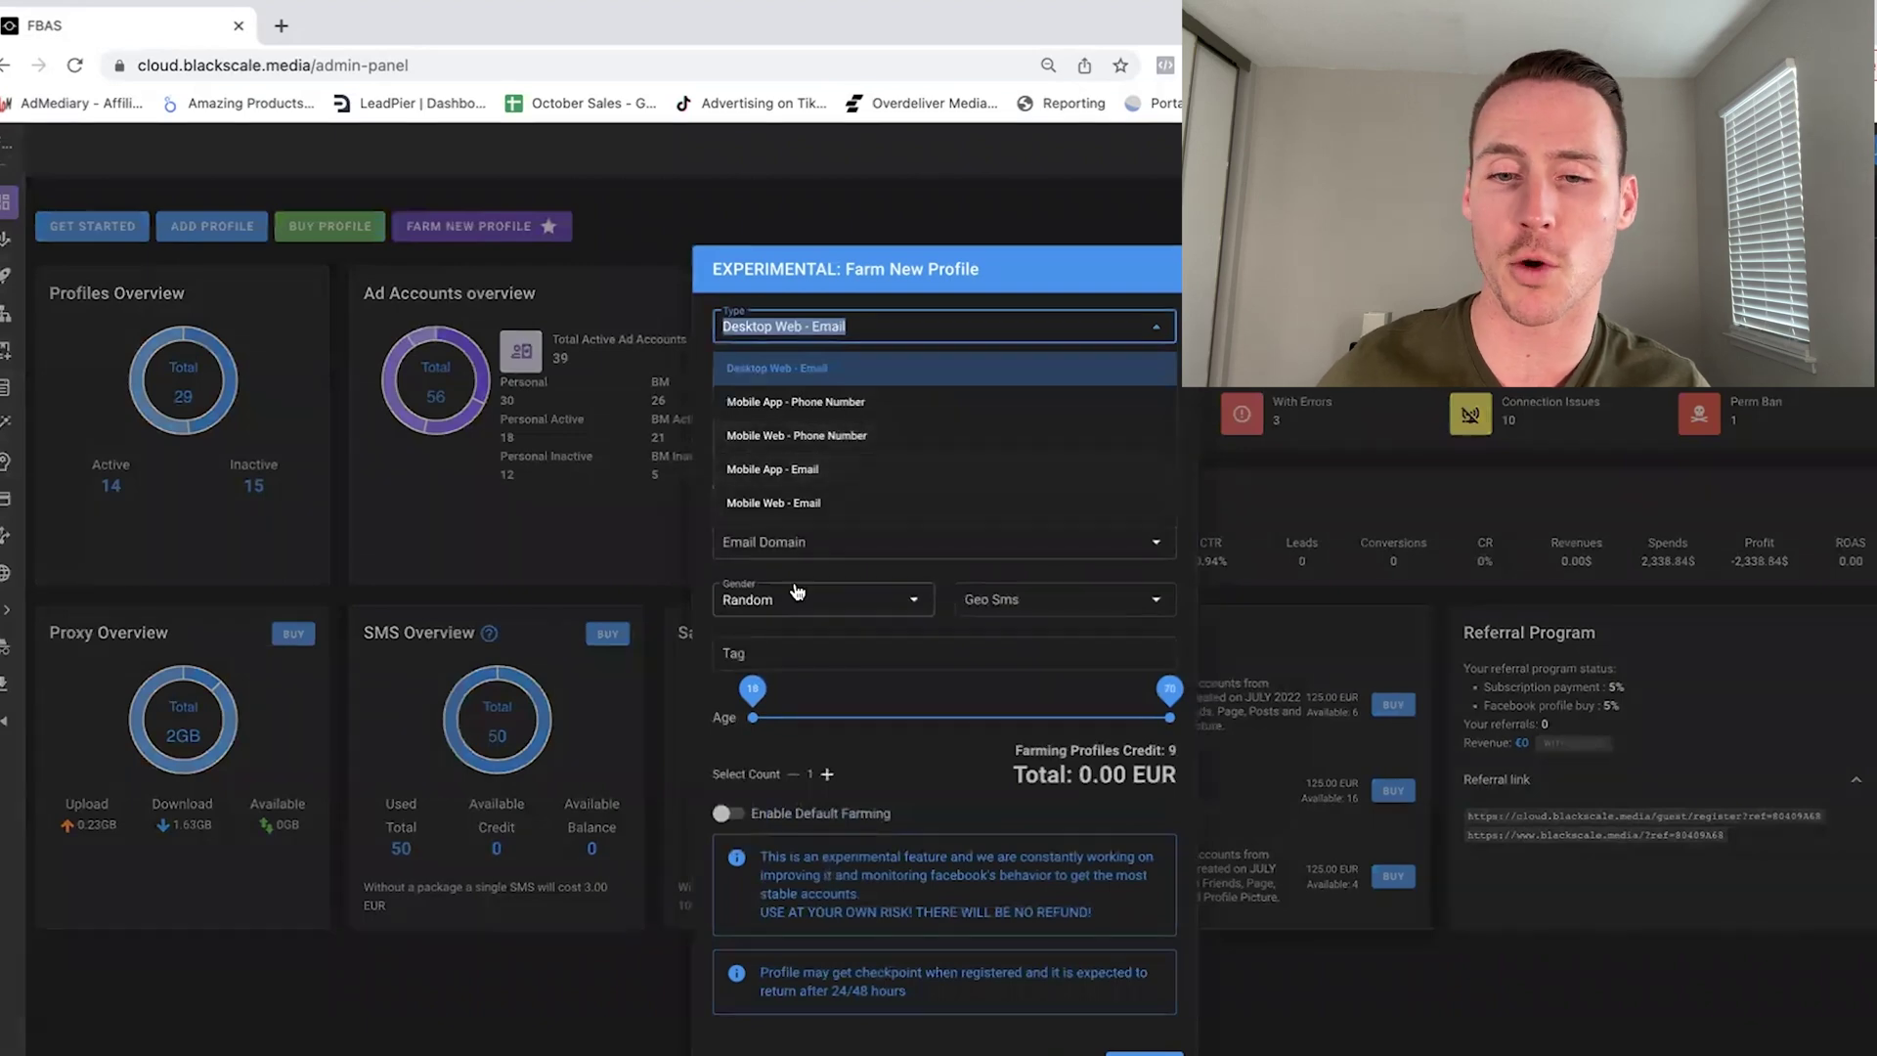
pyautogui.click(707, 389)
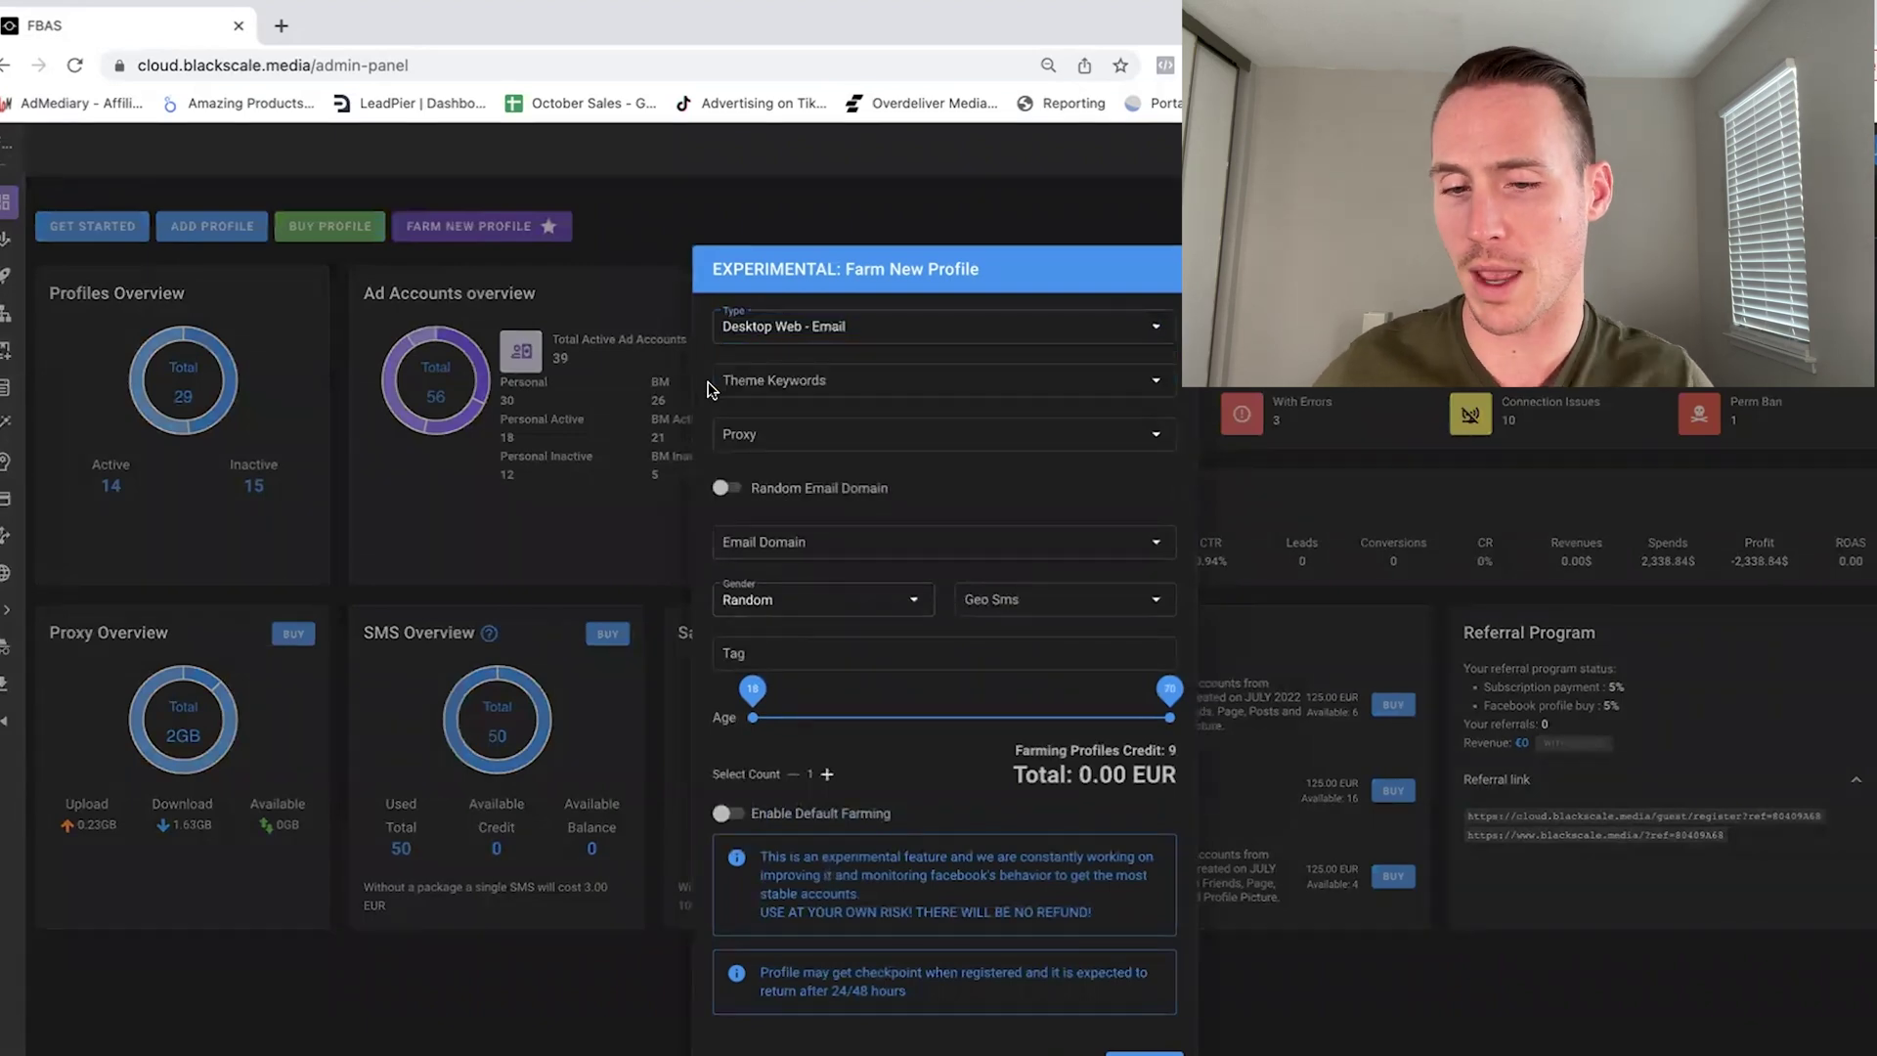
pyautogui.click(930, 380)
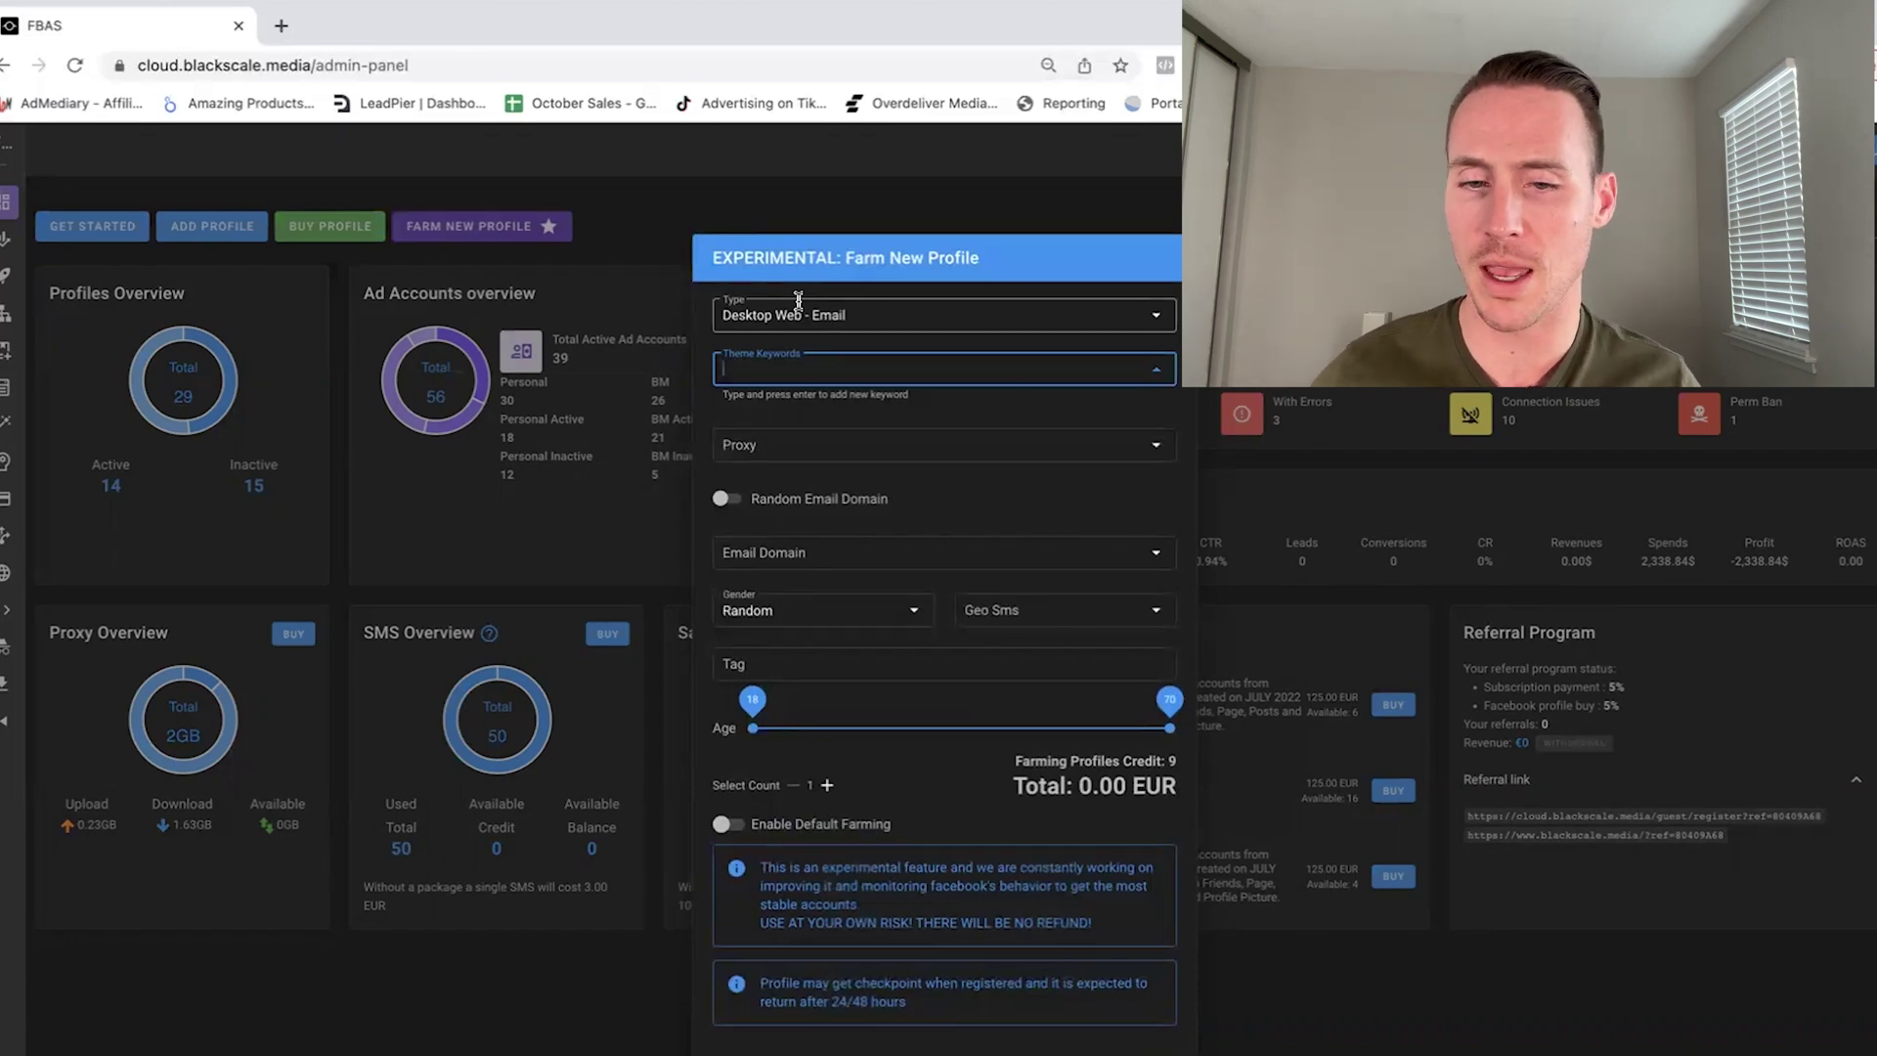
pyautogui.write('Insurance')
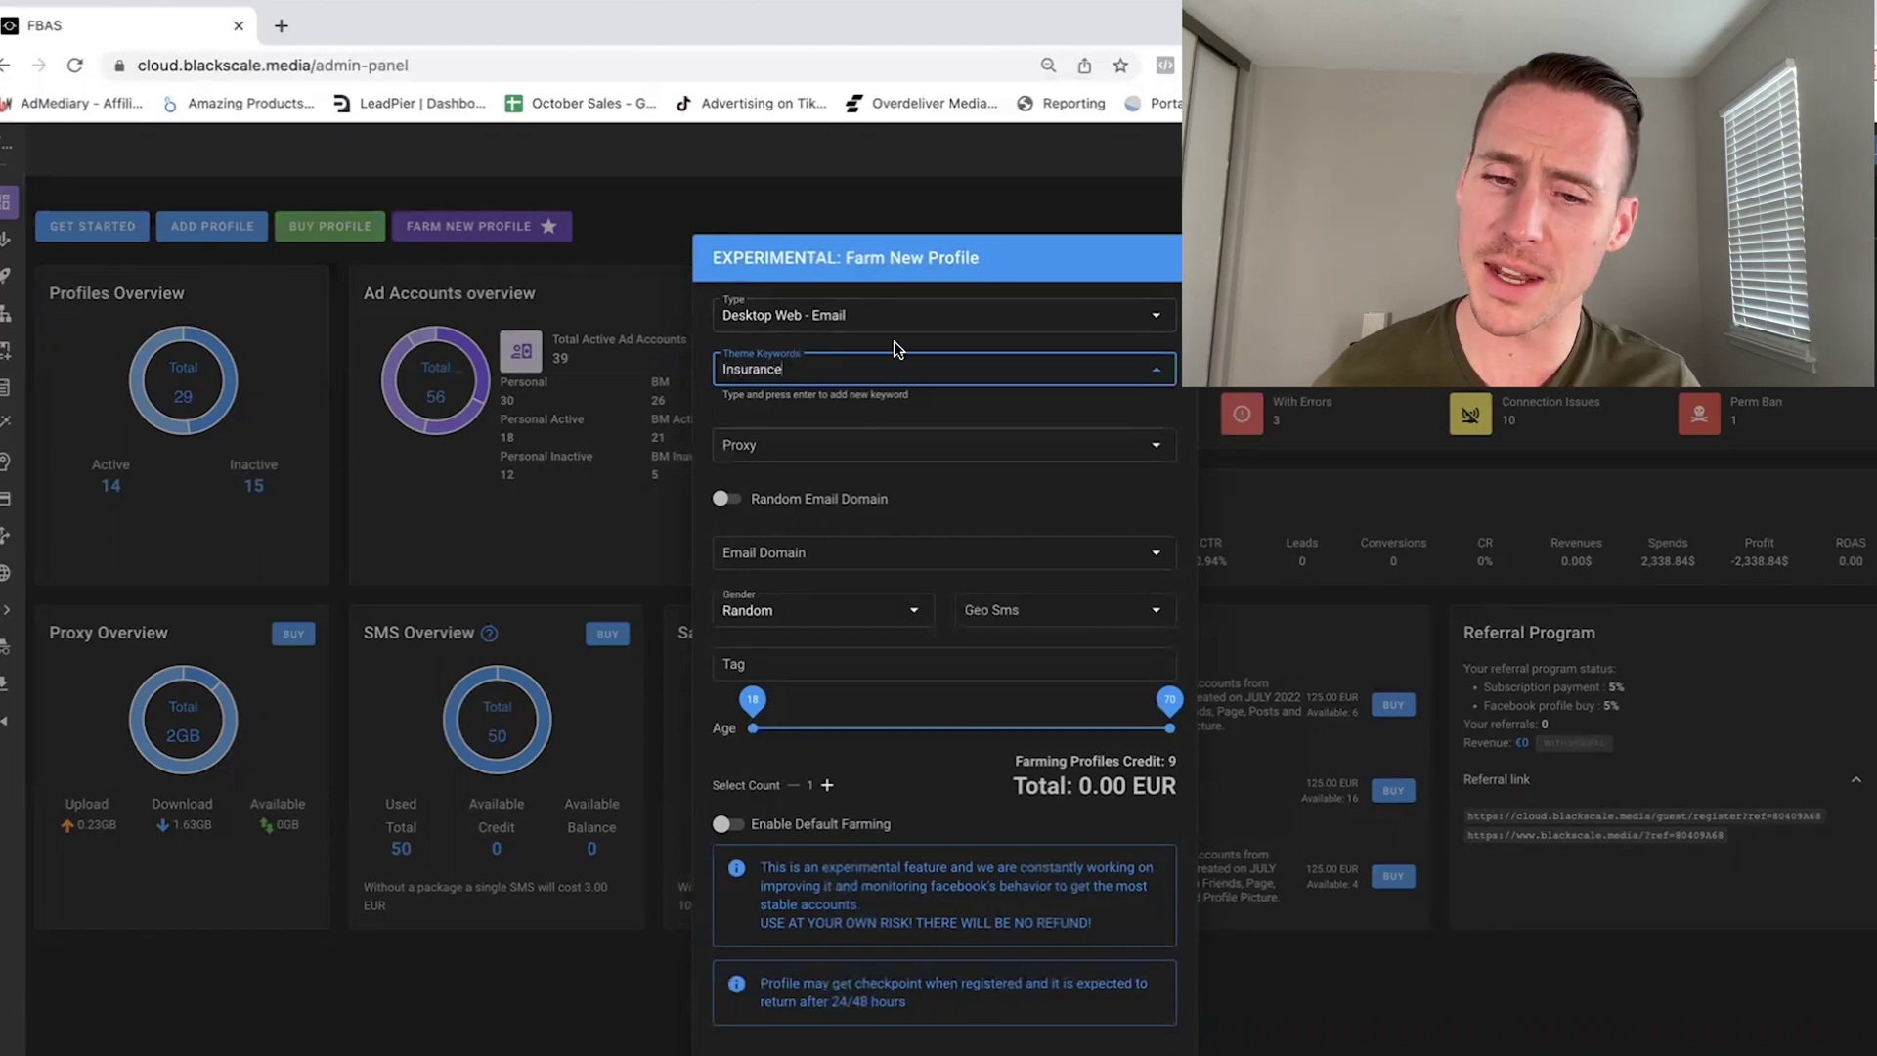
pyautogui.click(822, 445)
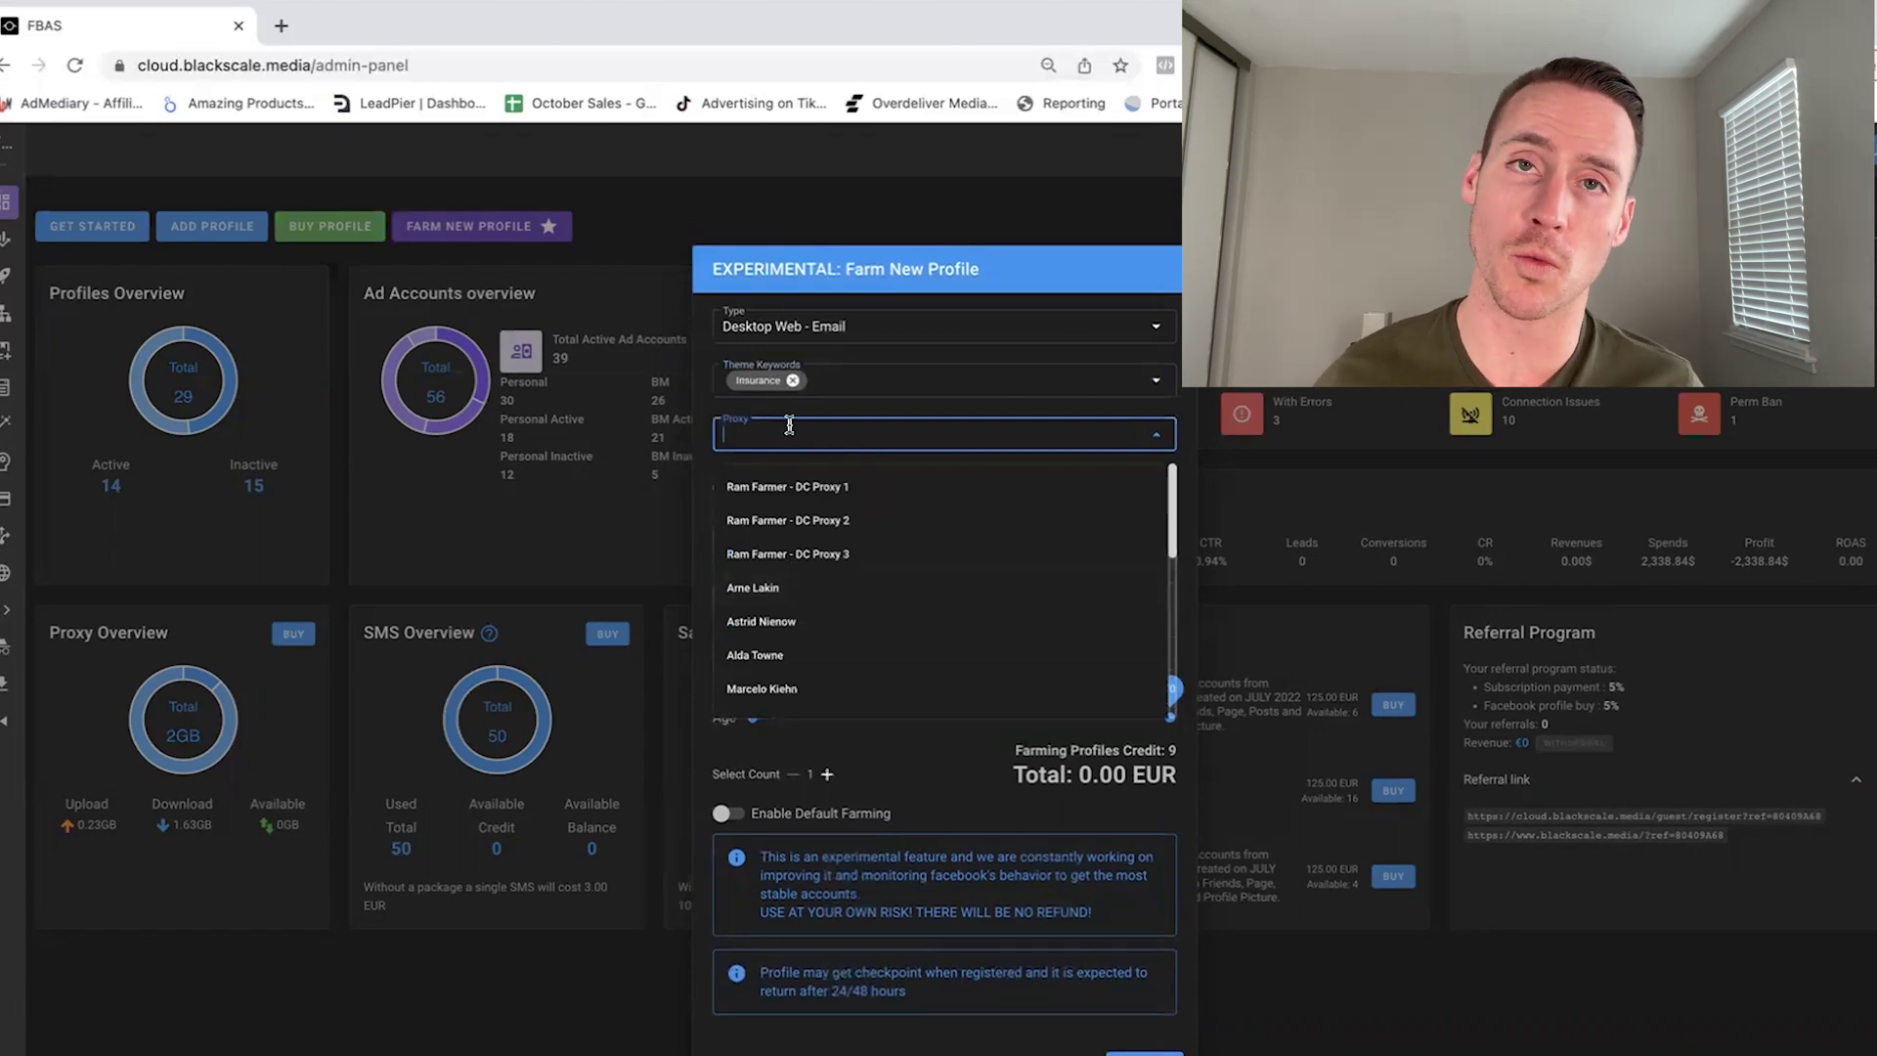
# Choose BlackScaleProxy-US as the farm profile's proxy
pyautogui.scroll(-10, 865, 601)
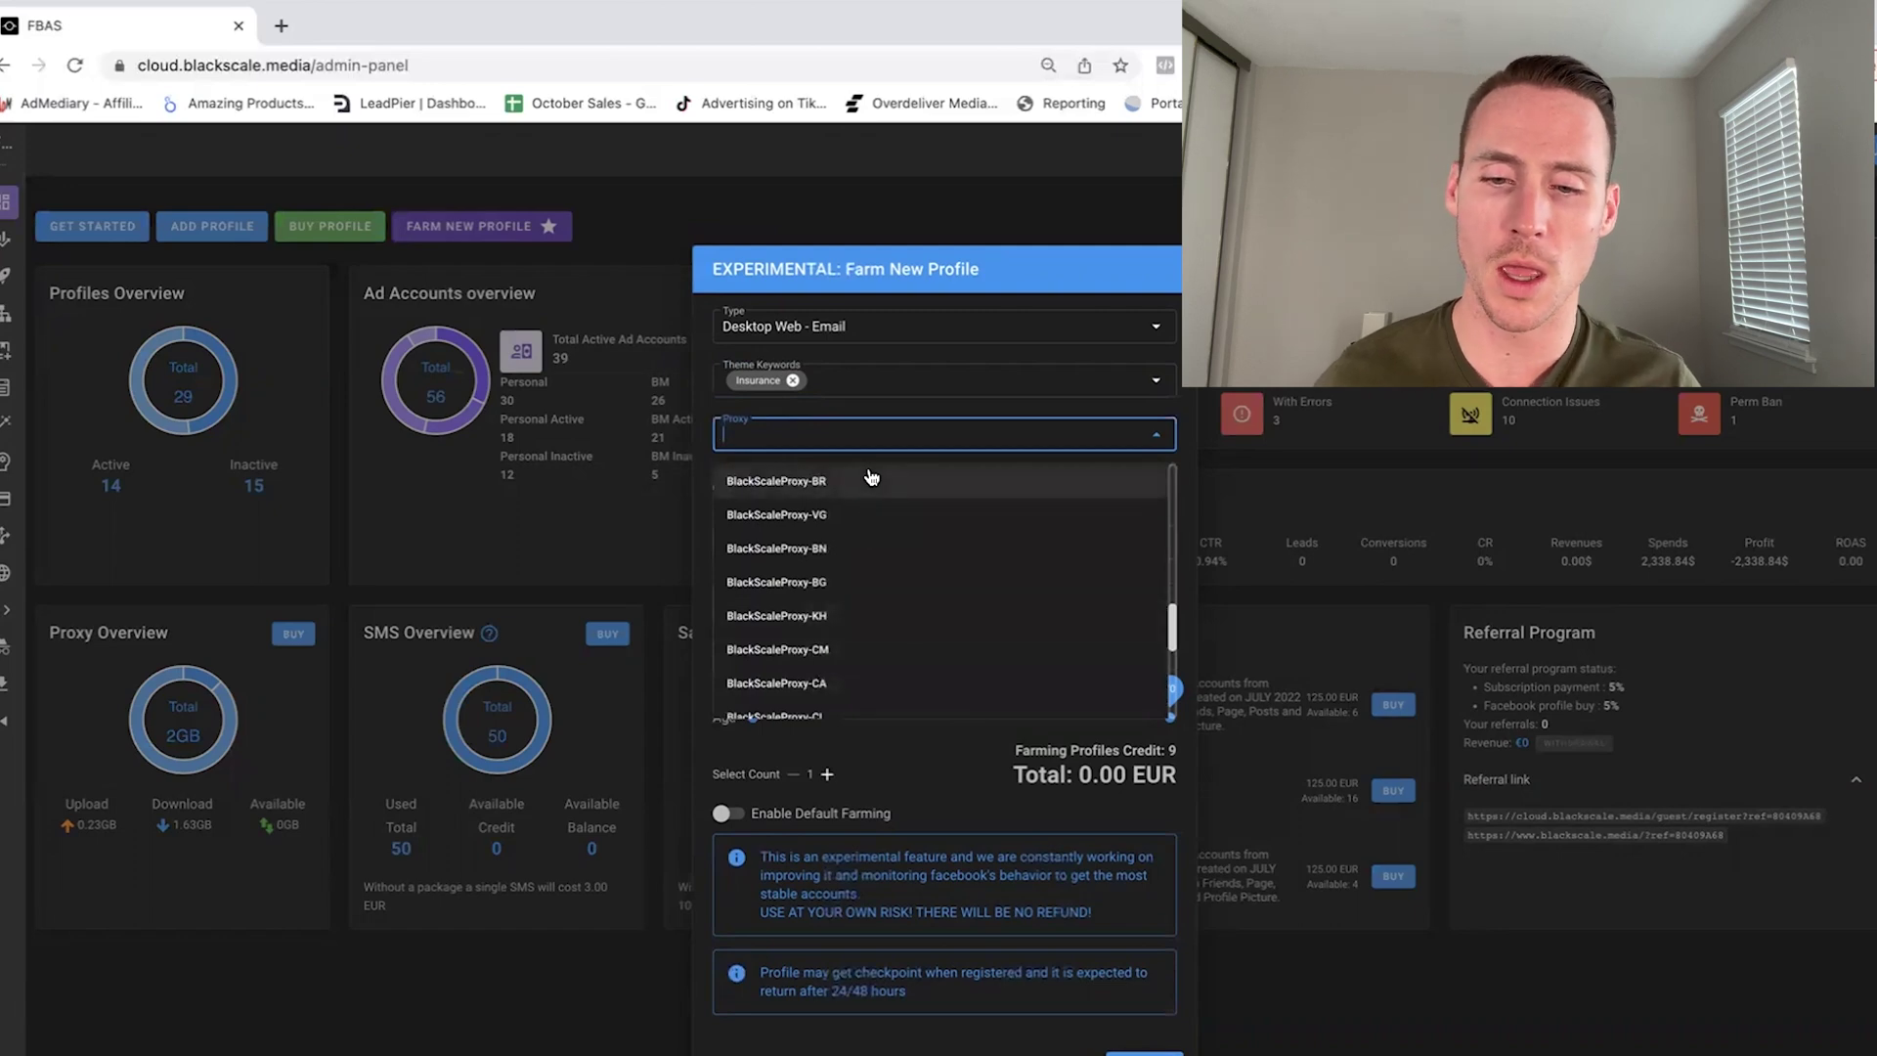
pyautogui.scroll(-5, 866, 674)
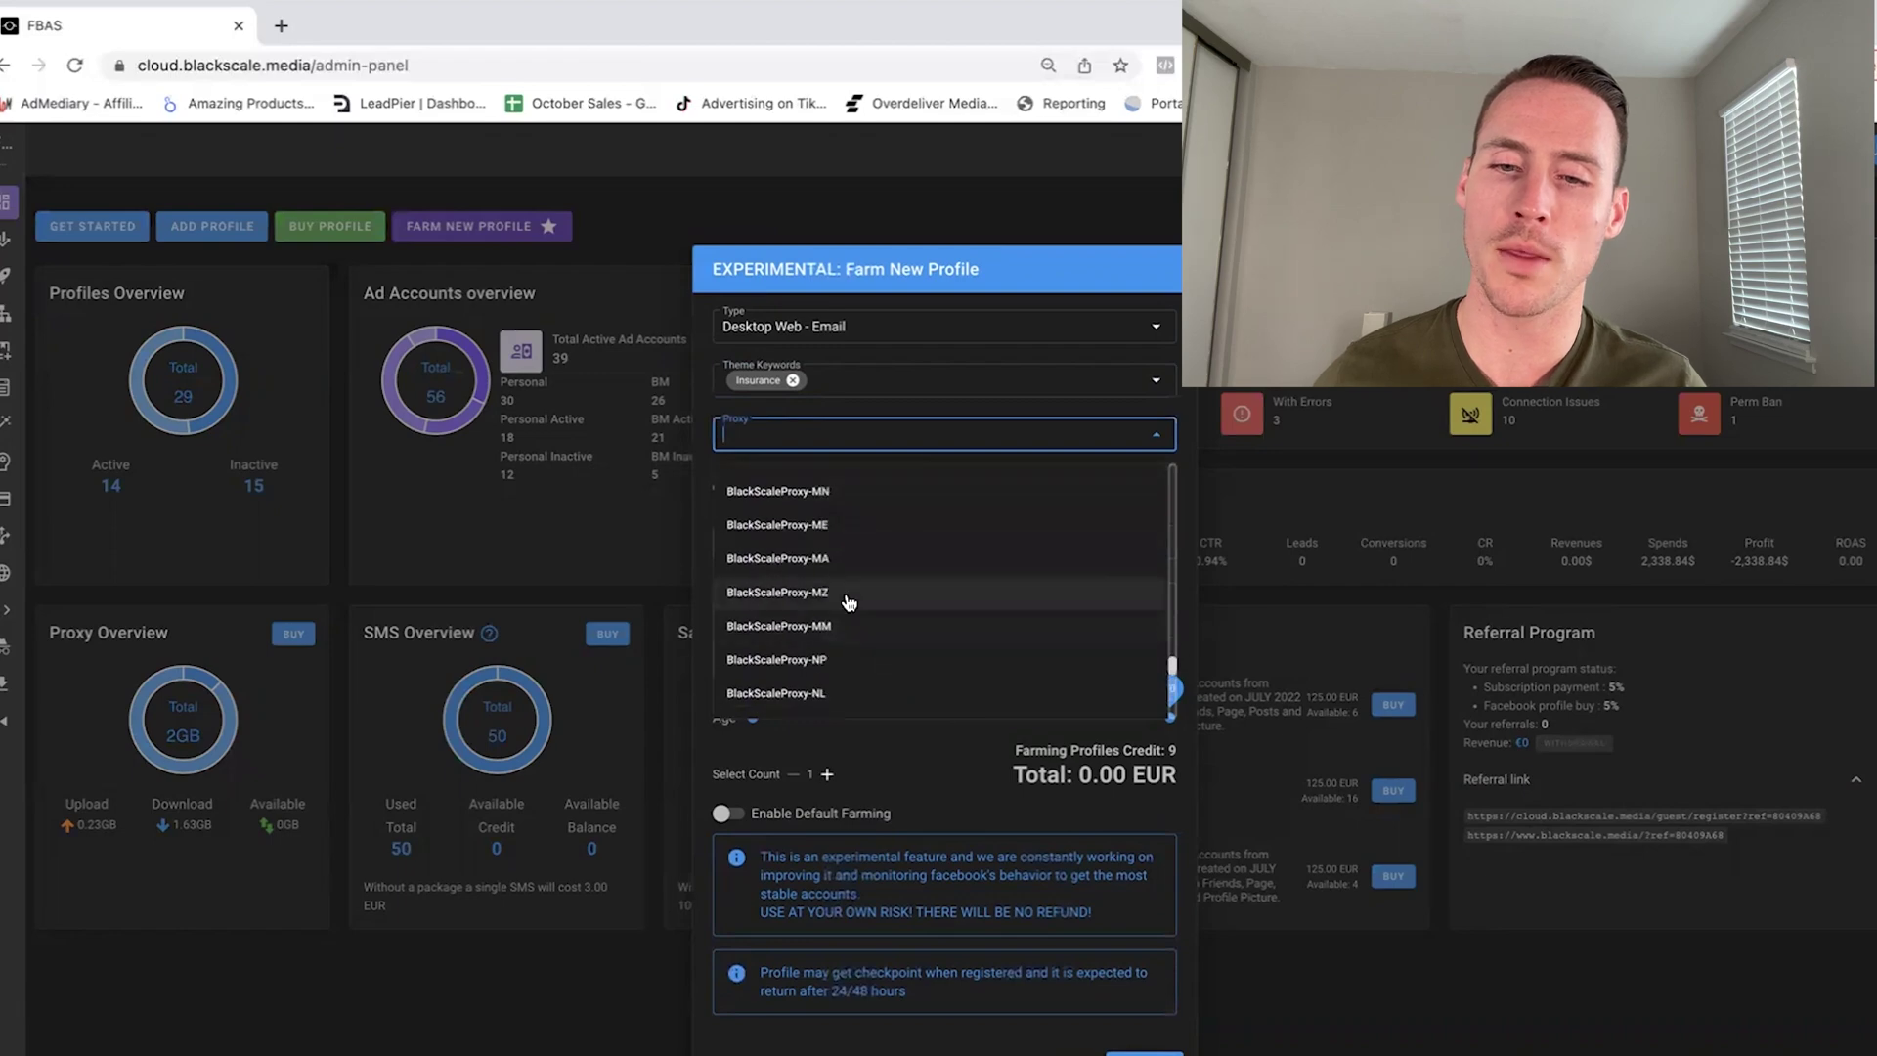
pyautogui.scroll(3, 906, 591)
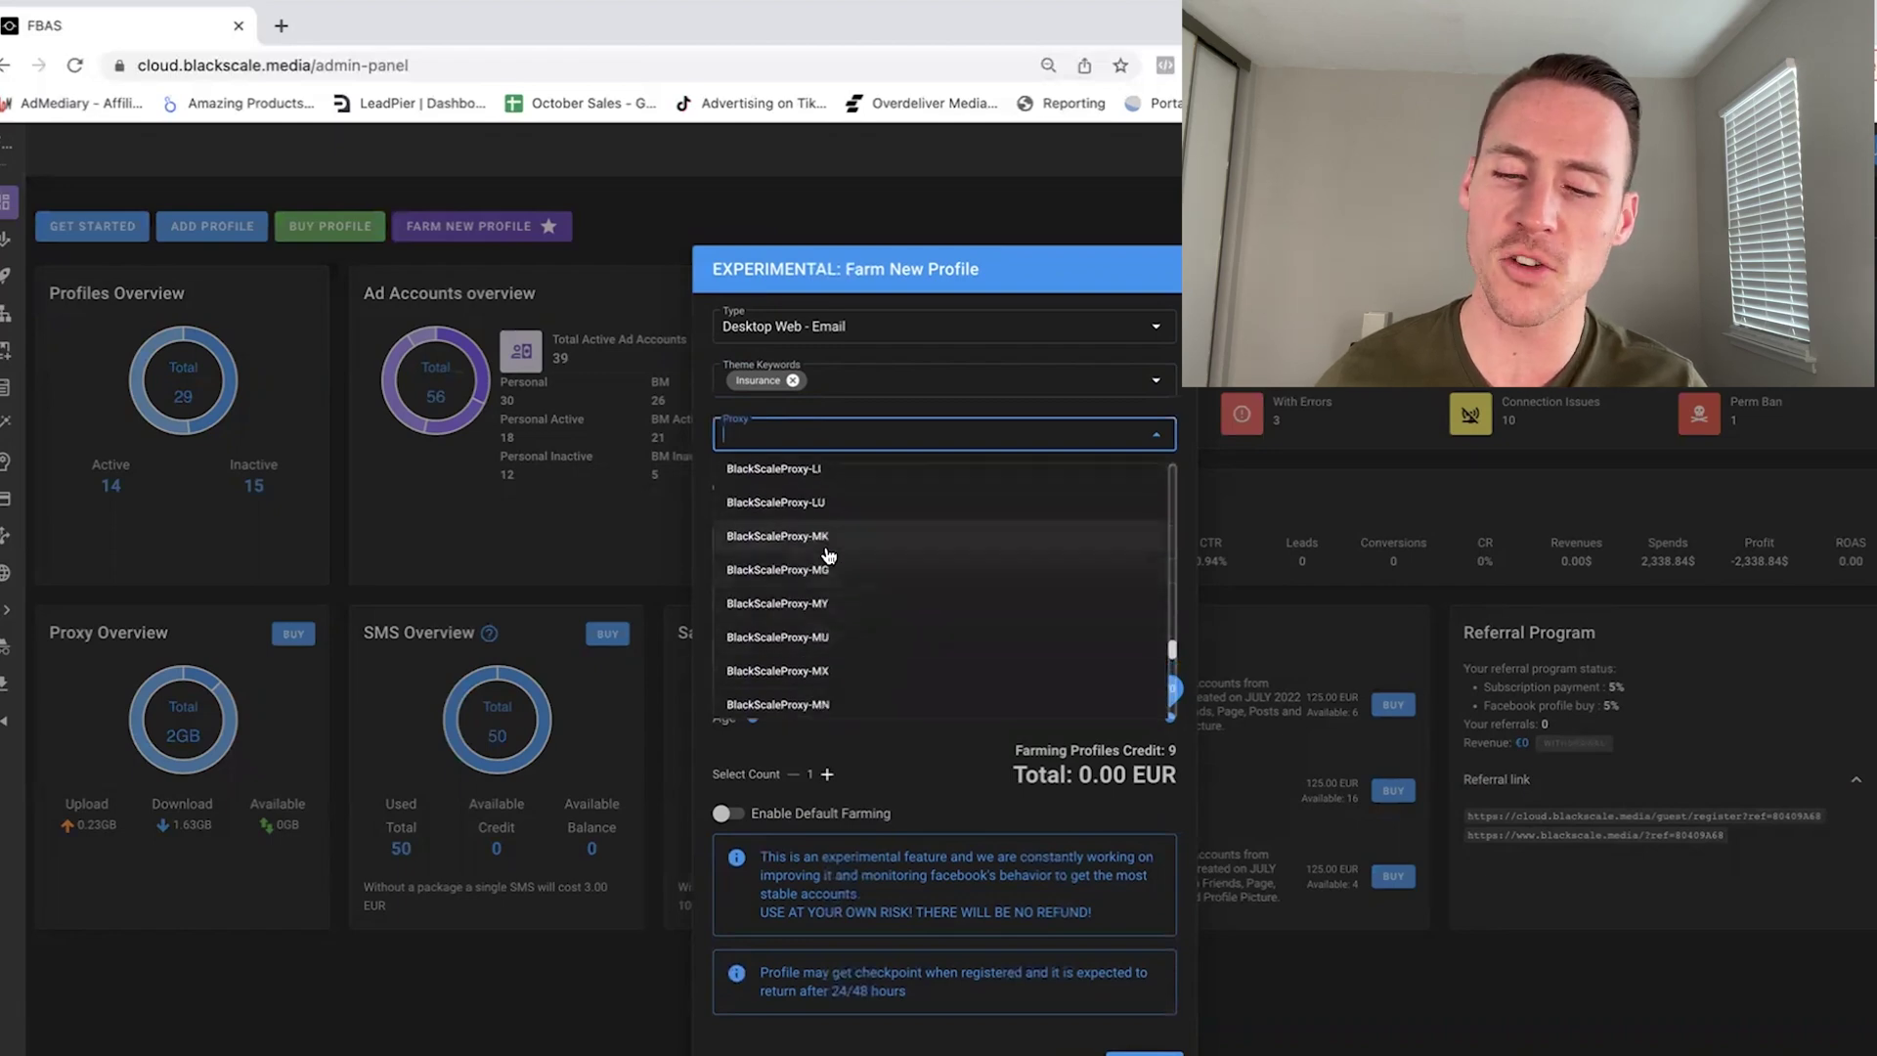
pyautogui.scroll(2, 829, 555)
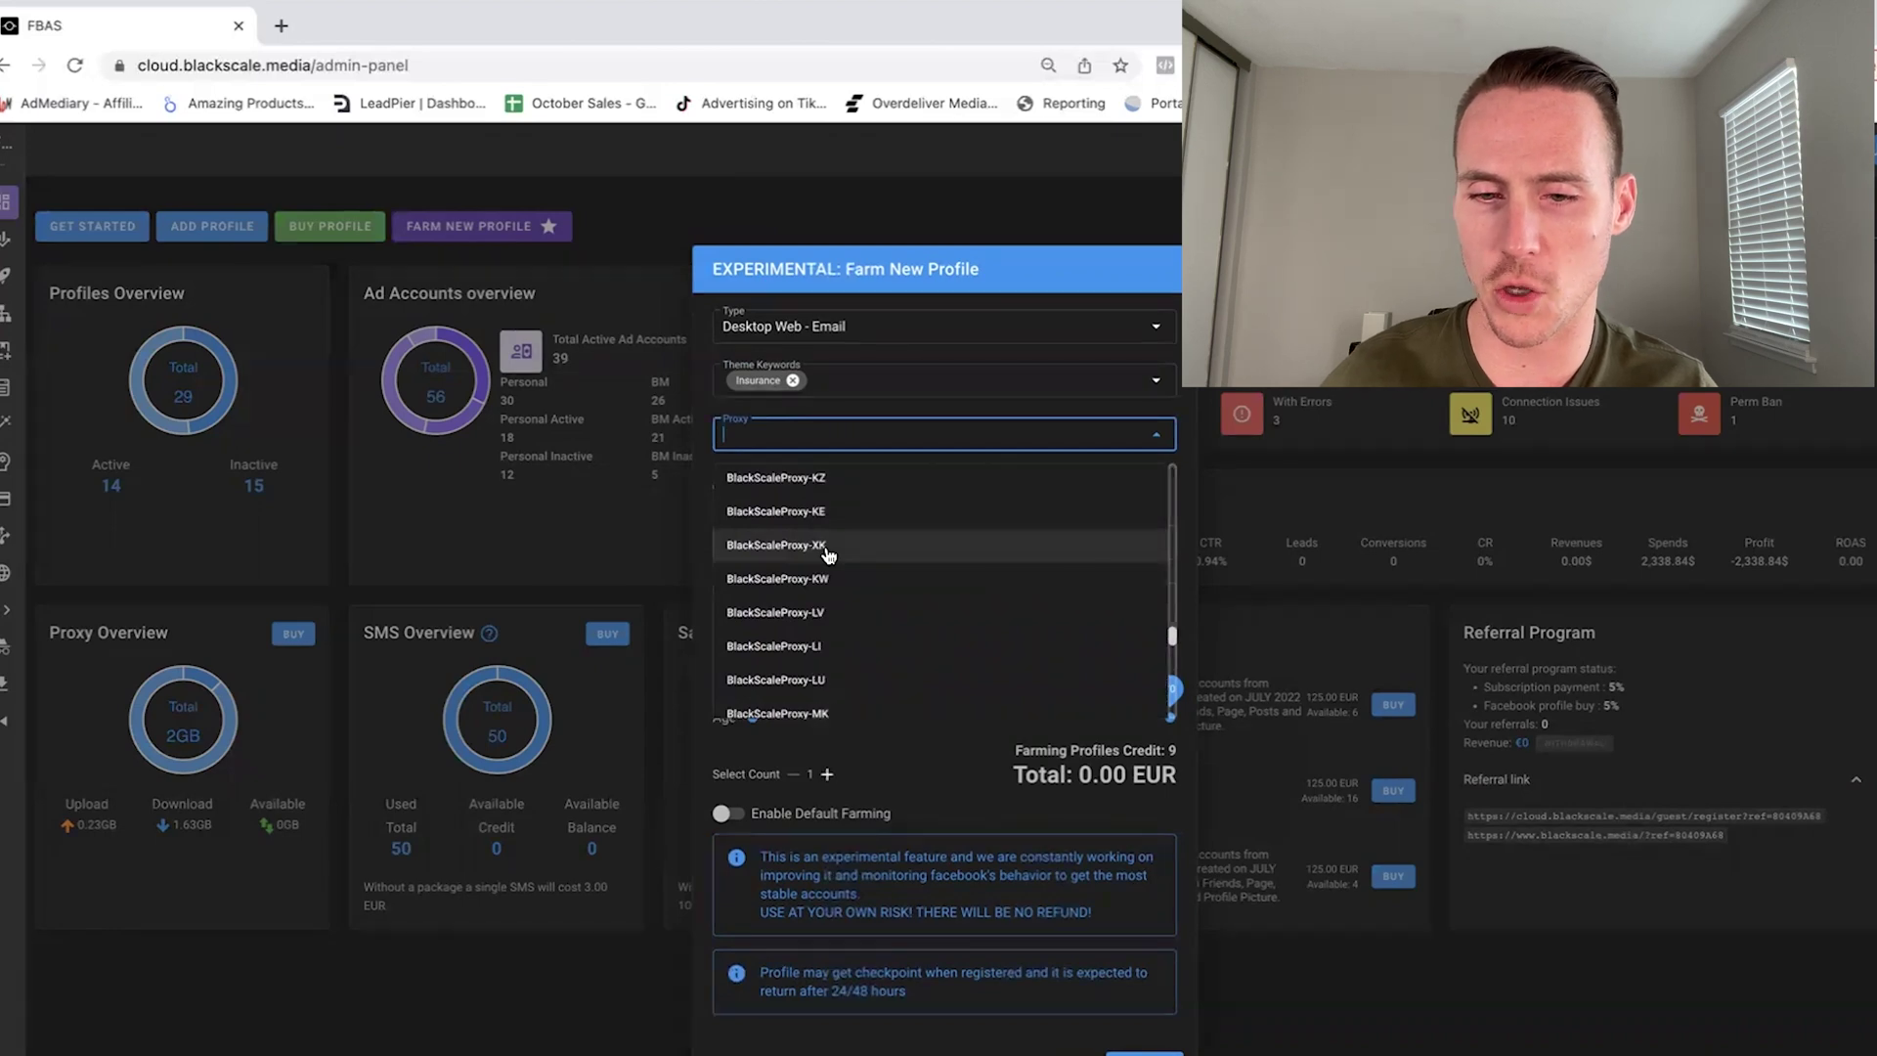
pyautogui.scroll(10, 828, 555)
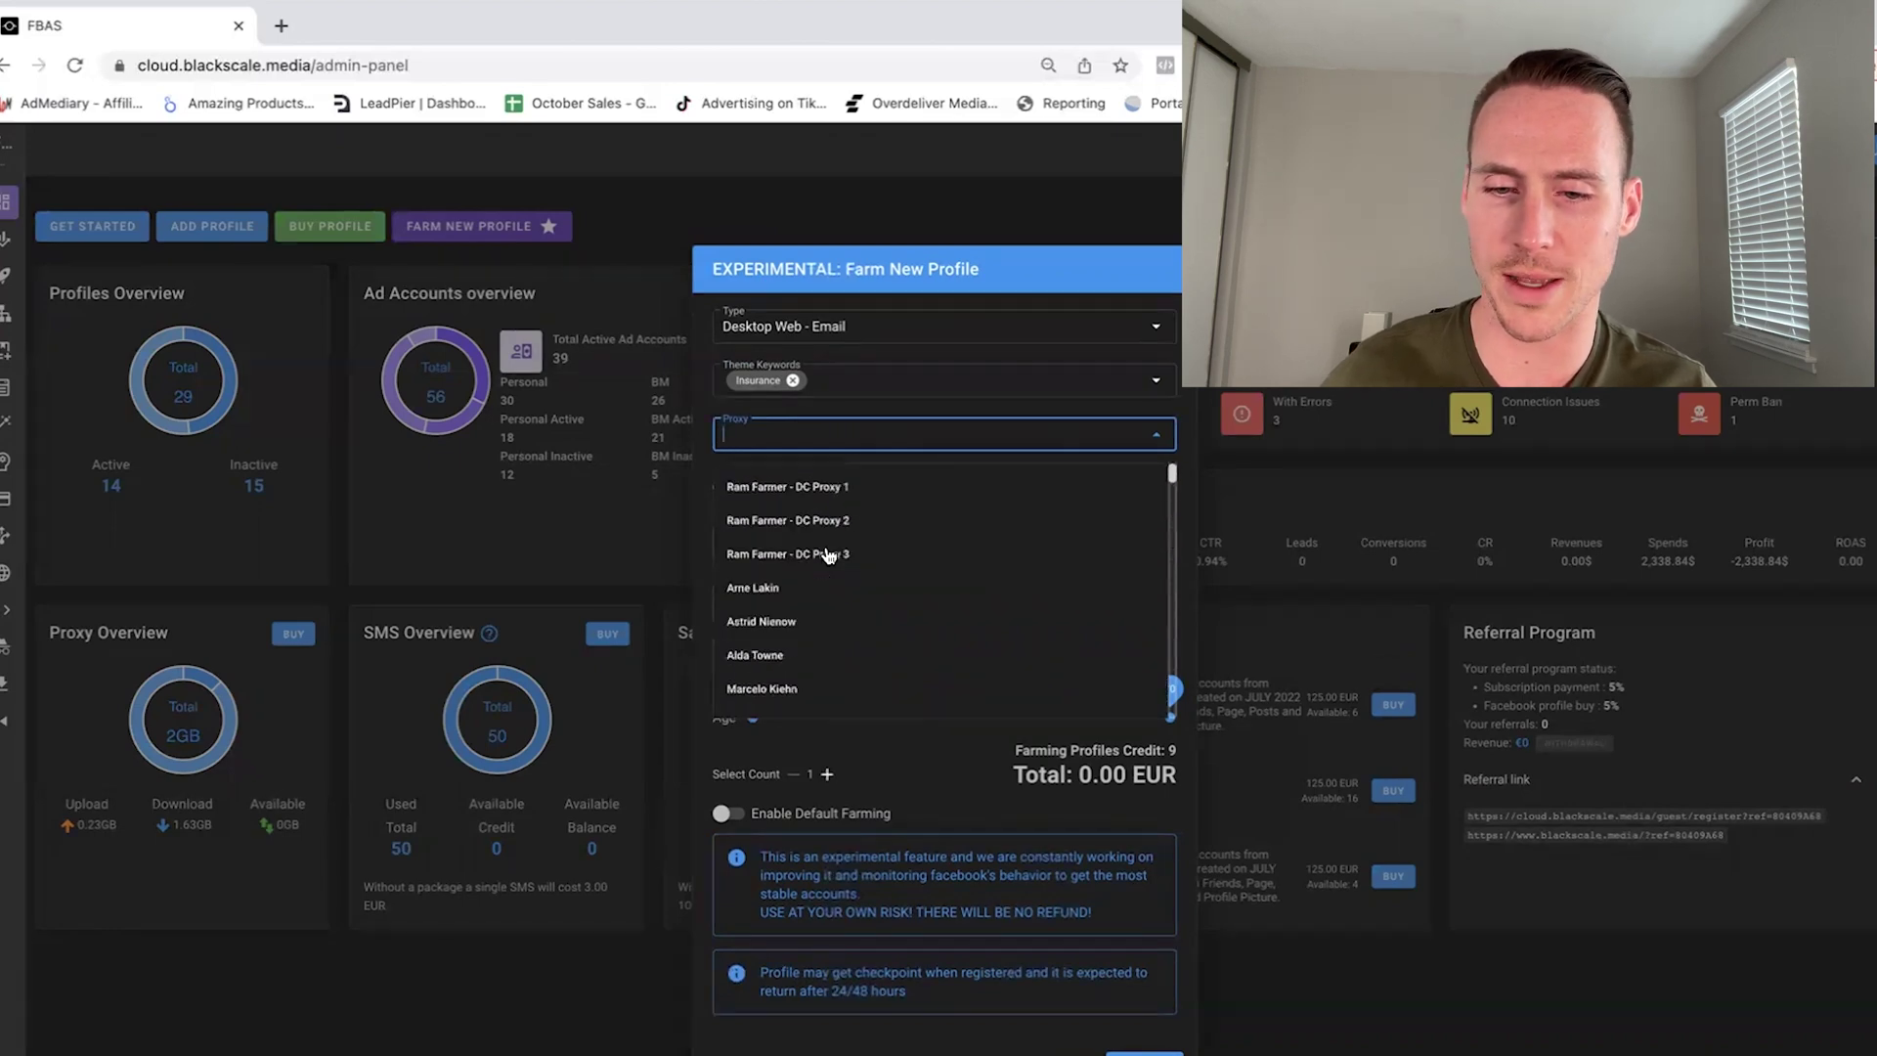
pyautogui.write('us')
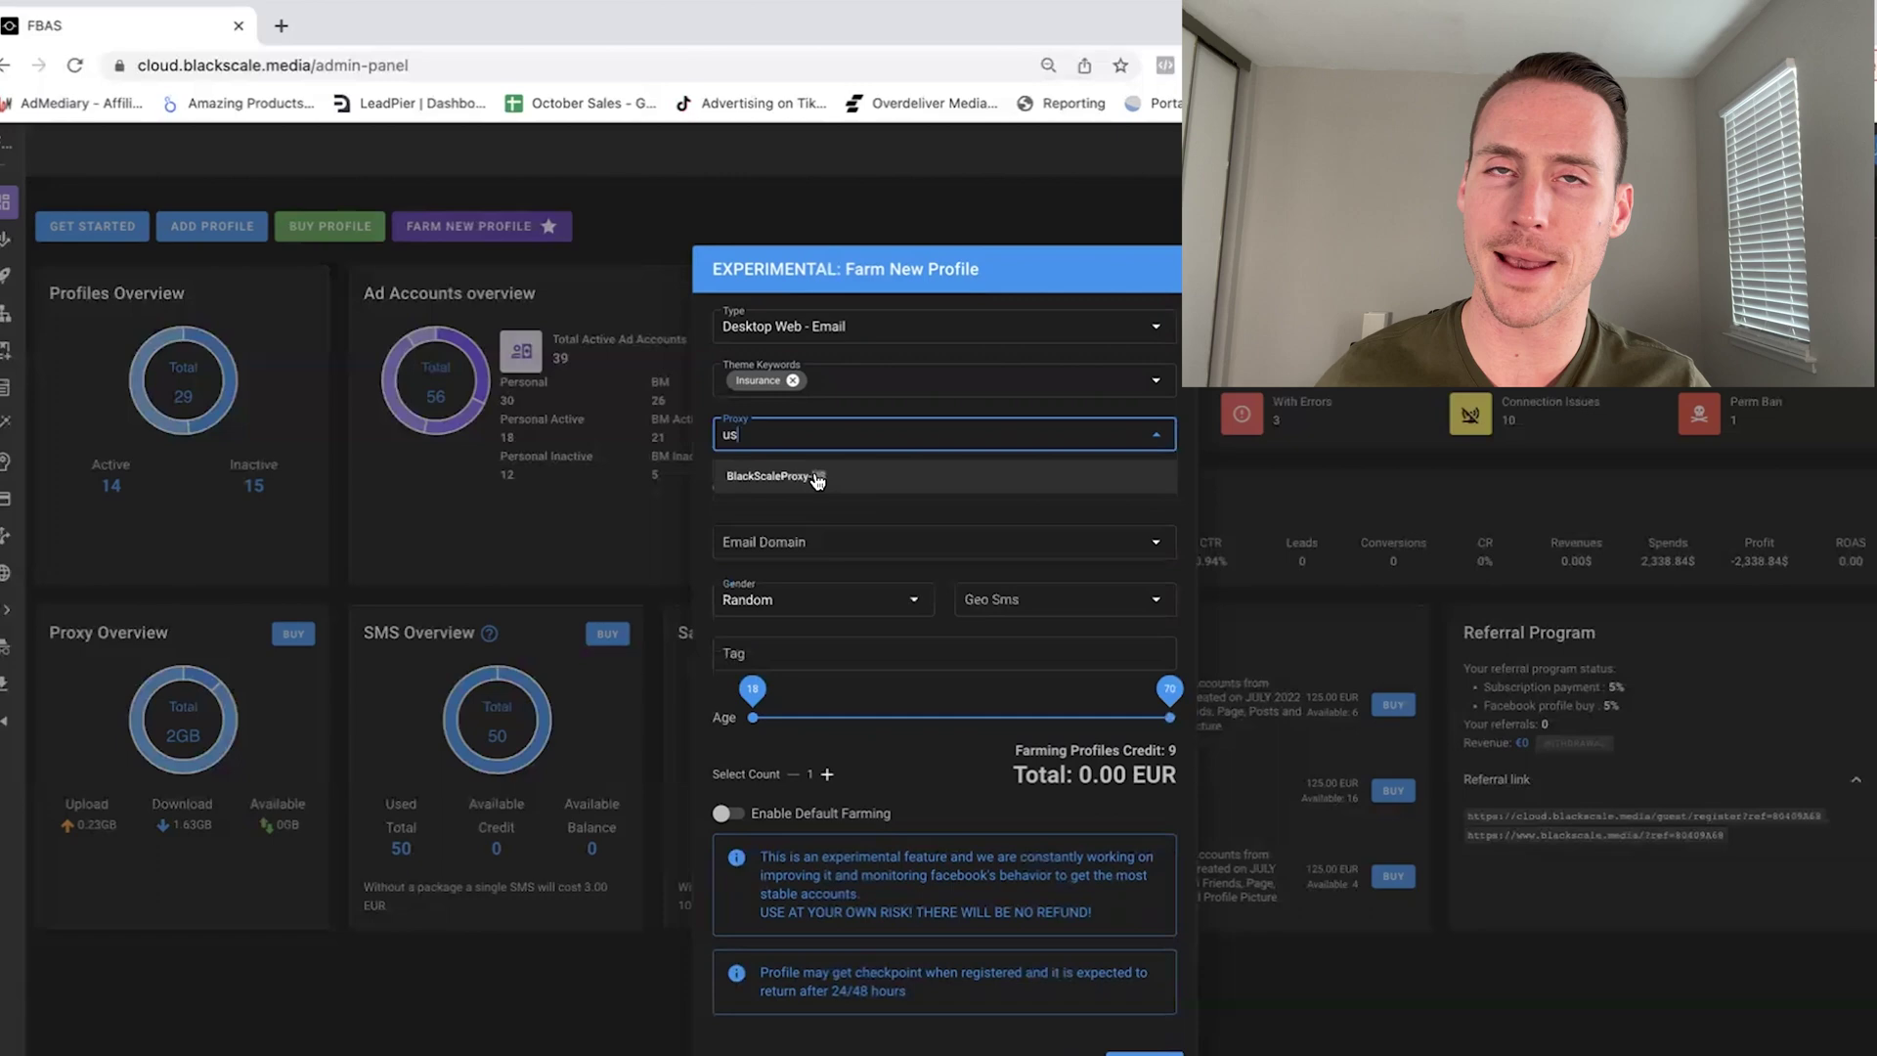
pyautogui.click(817, 477)
# Set email domain randojohn.com and Geo SMS country United States, then close the form
pyautogui.click(866, 553)
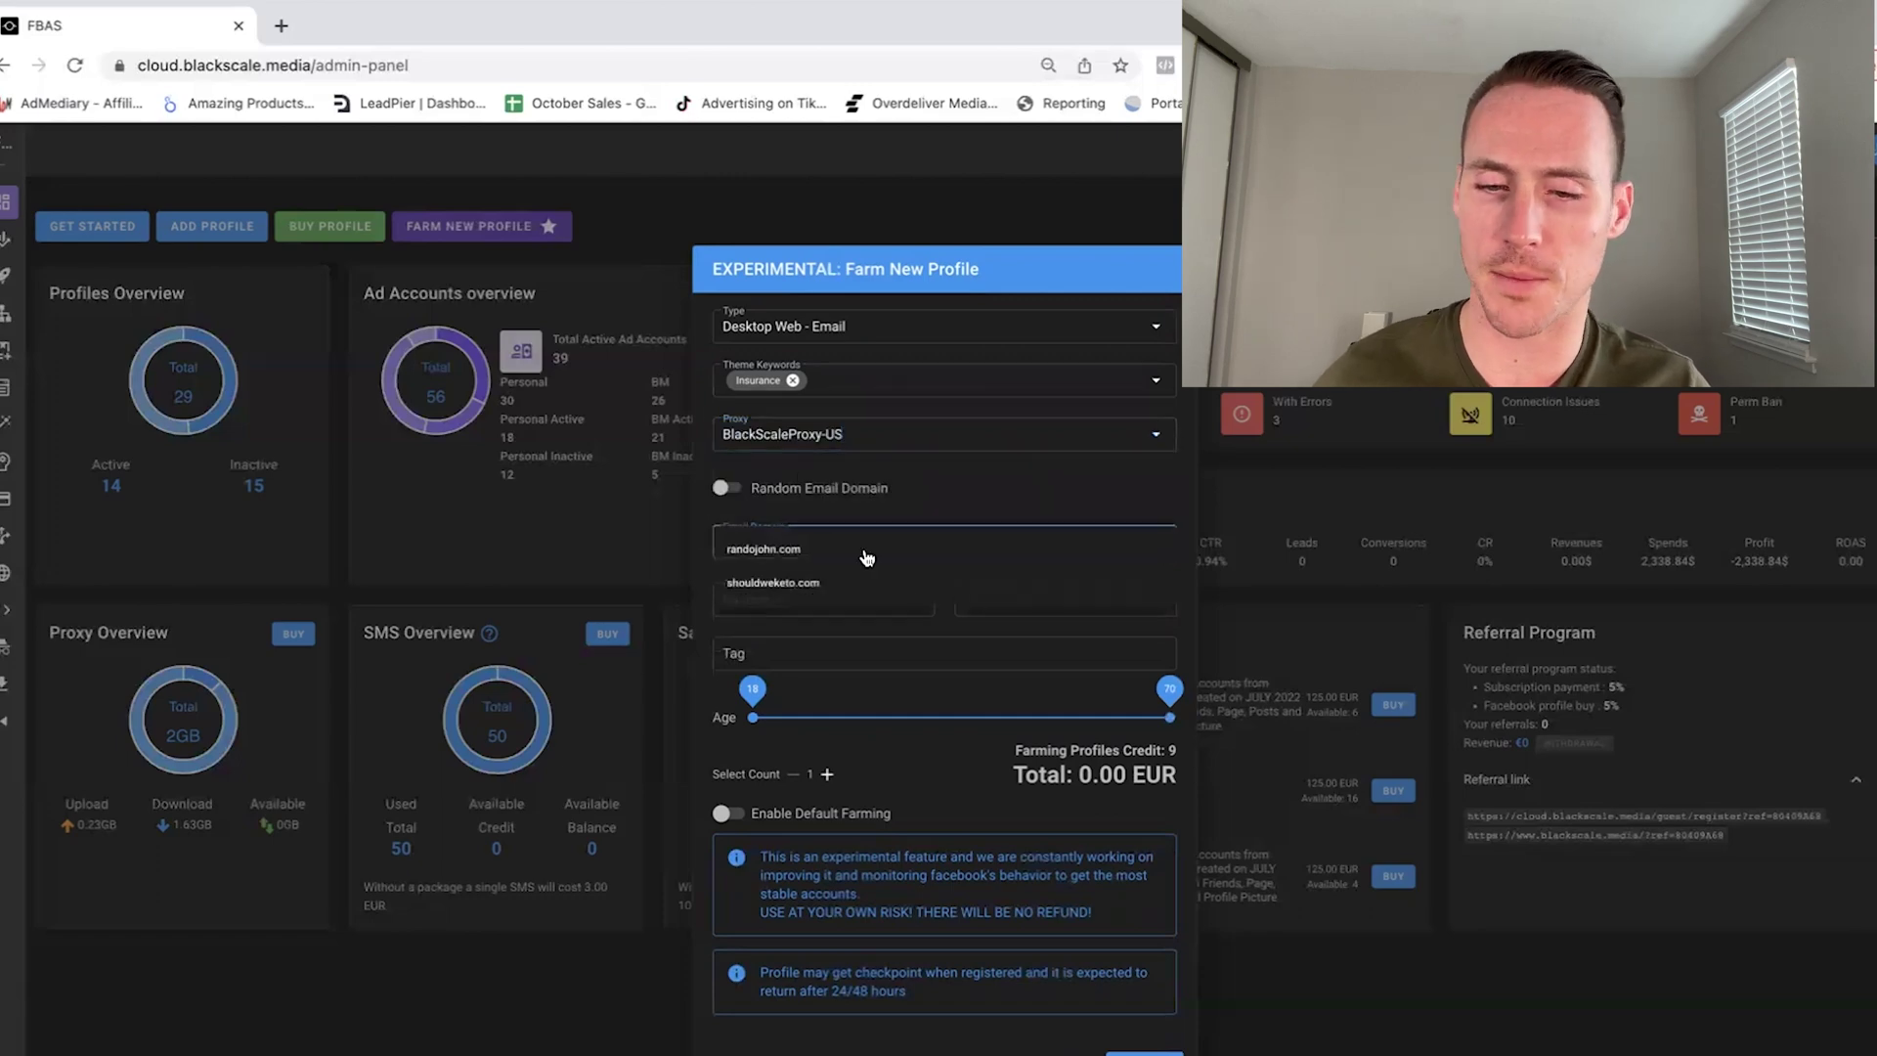
pyautogui.click(772, 552)
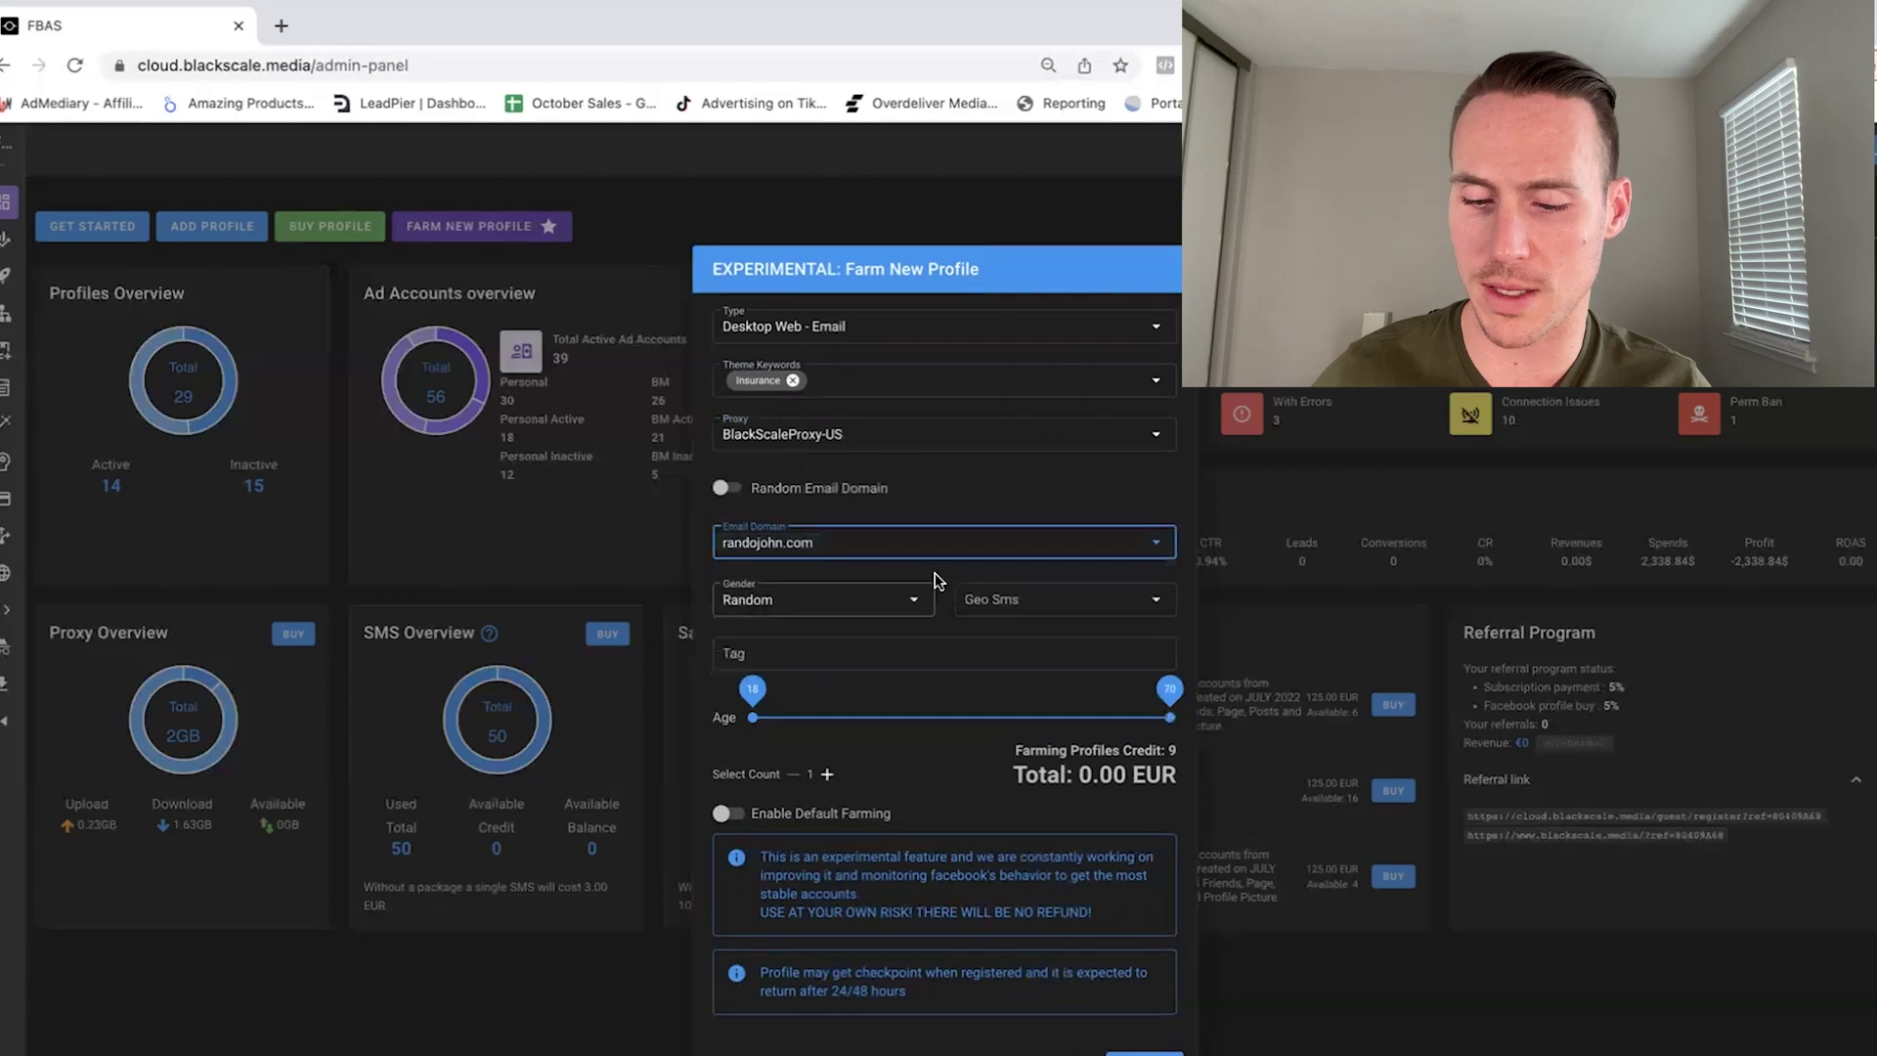
pyautogui.click(999, 606)
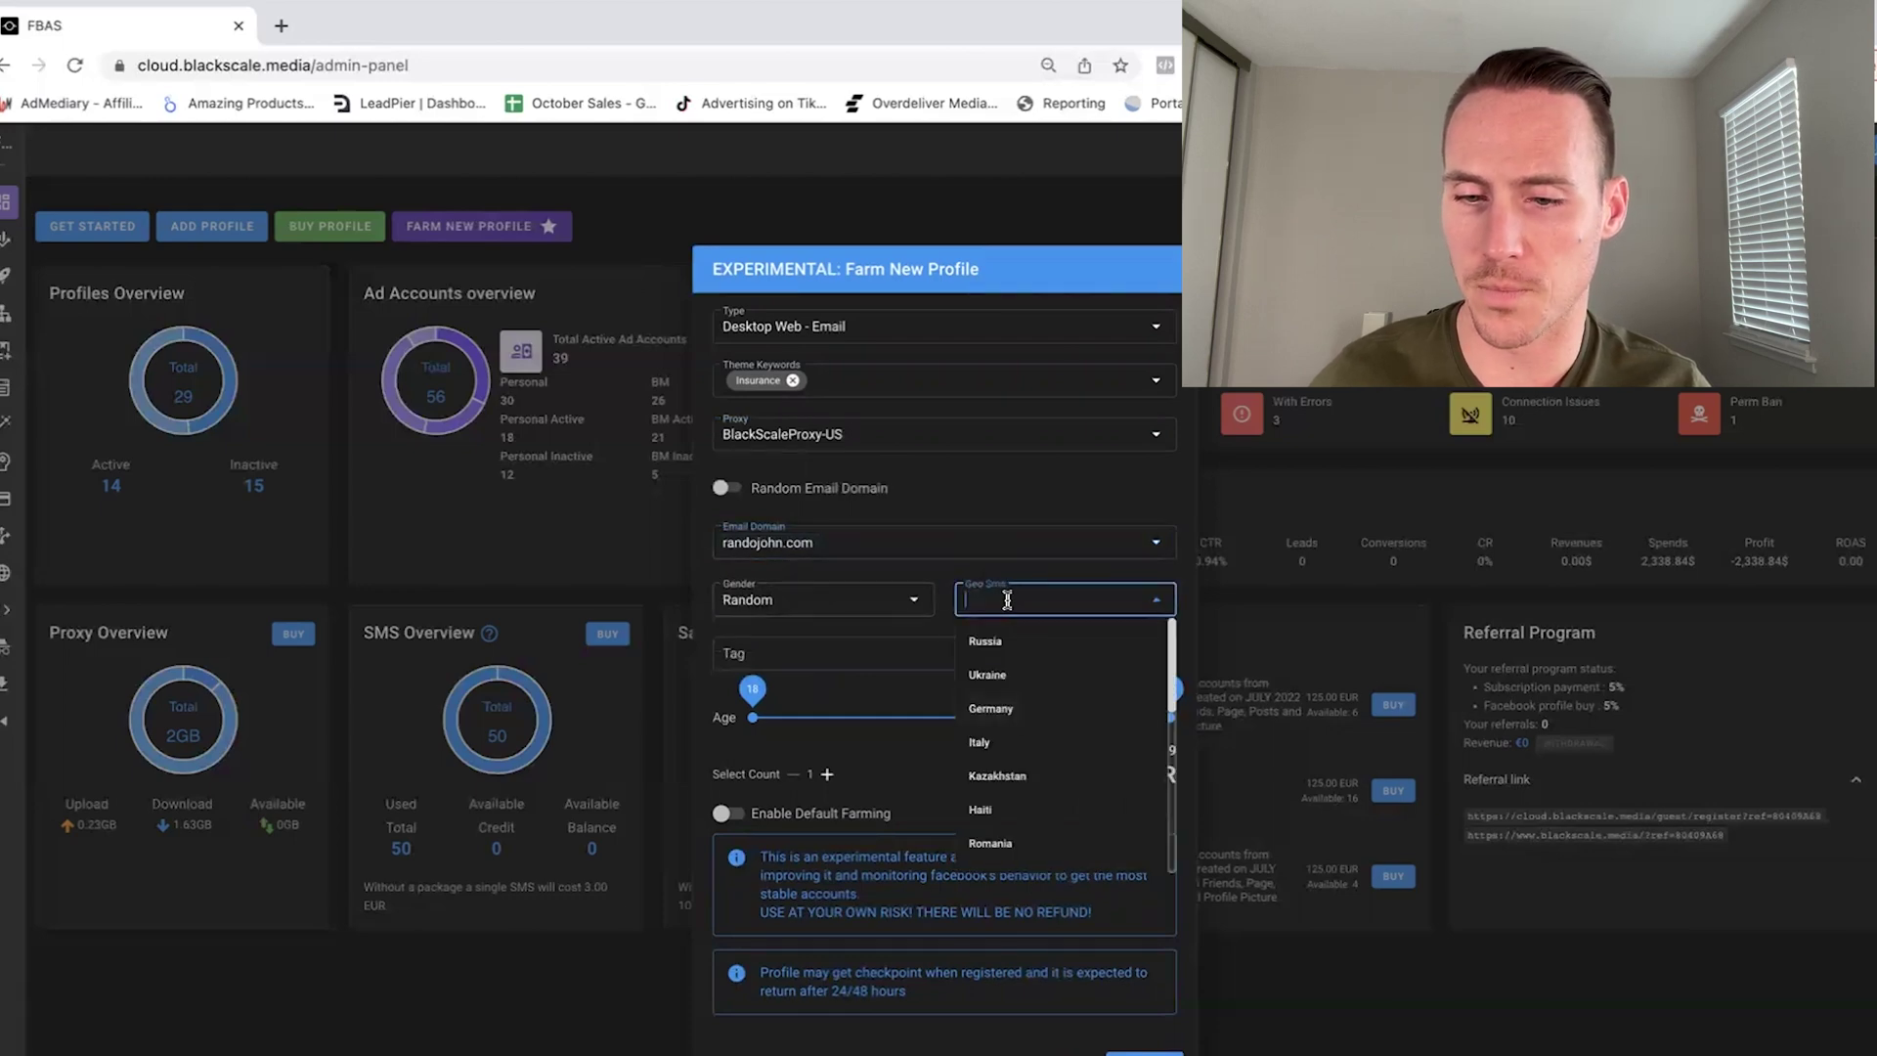
pyautogui.write('us')
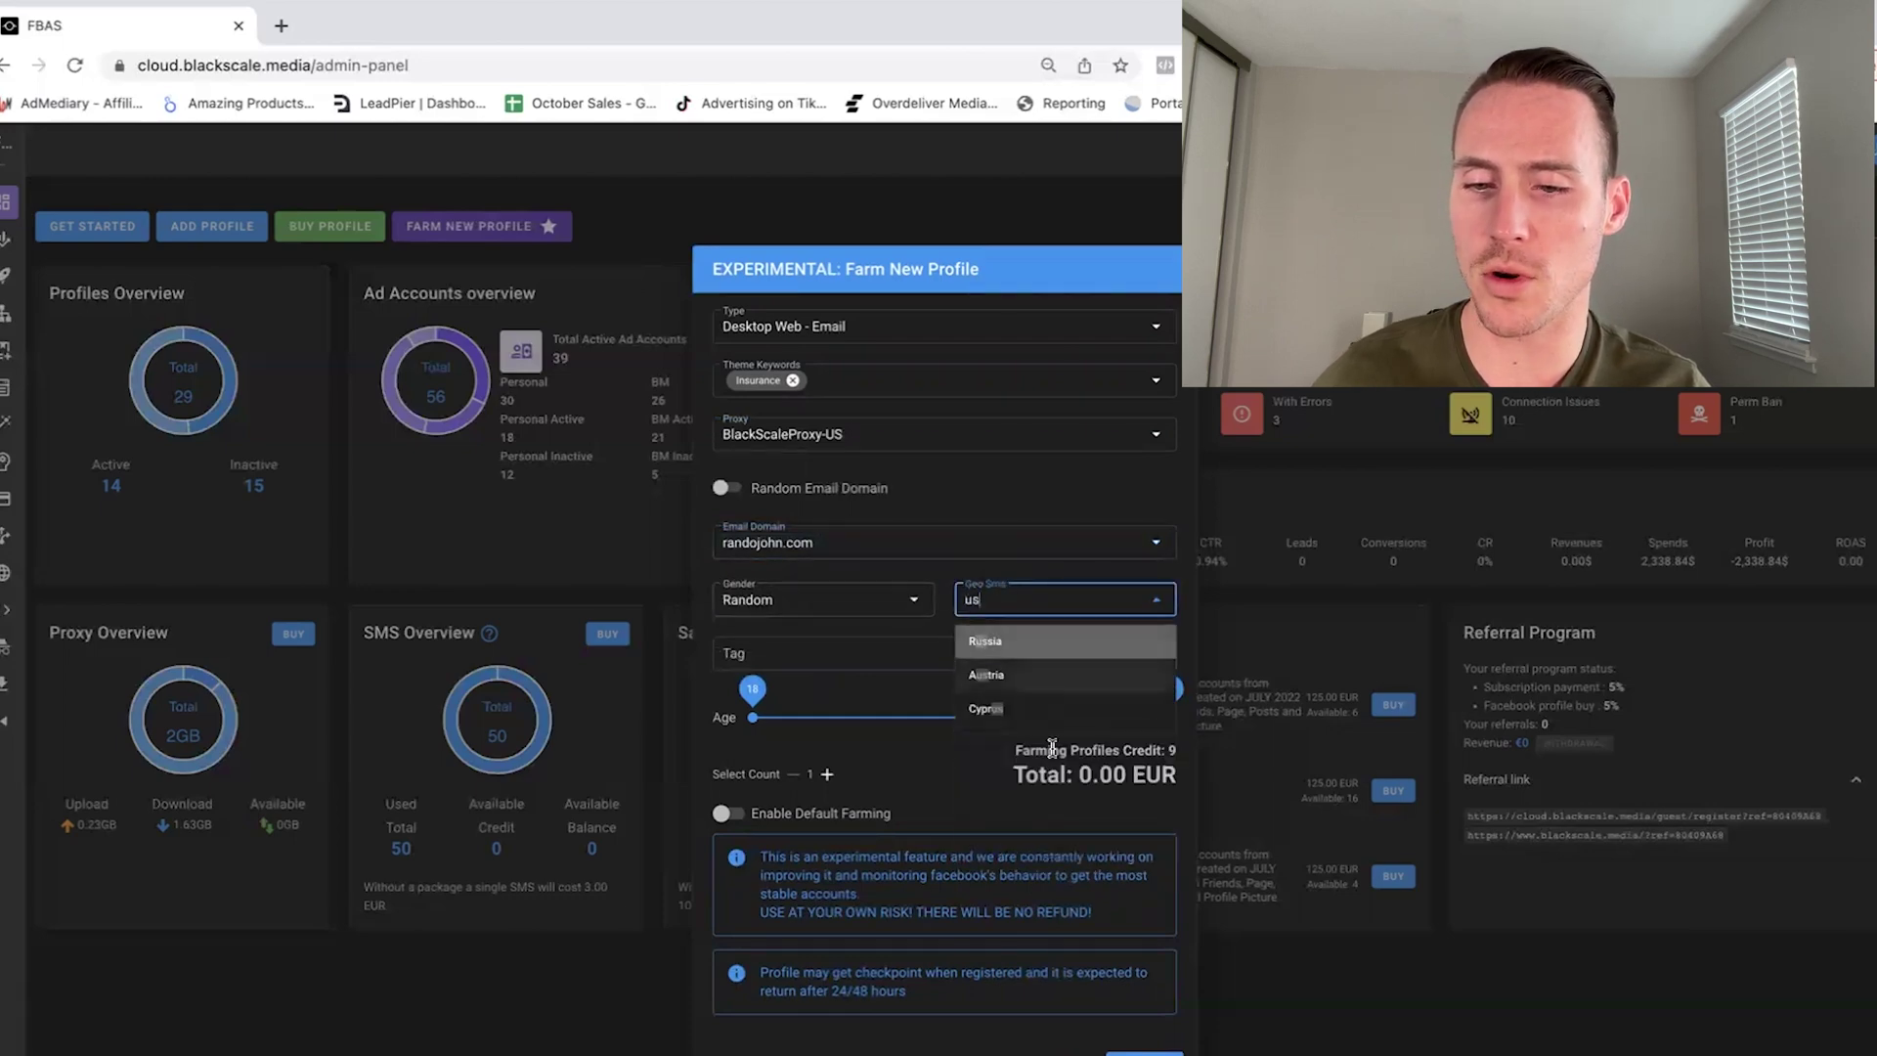
pyautogui.press('BackSpace')
pyautogui.write('nite')
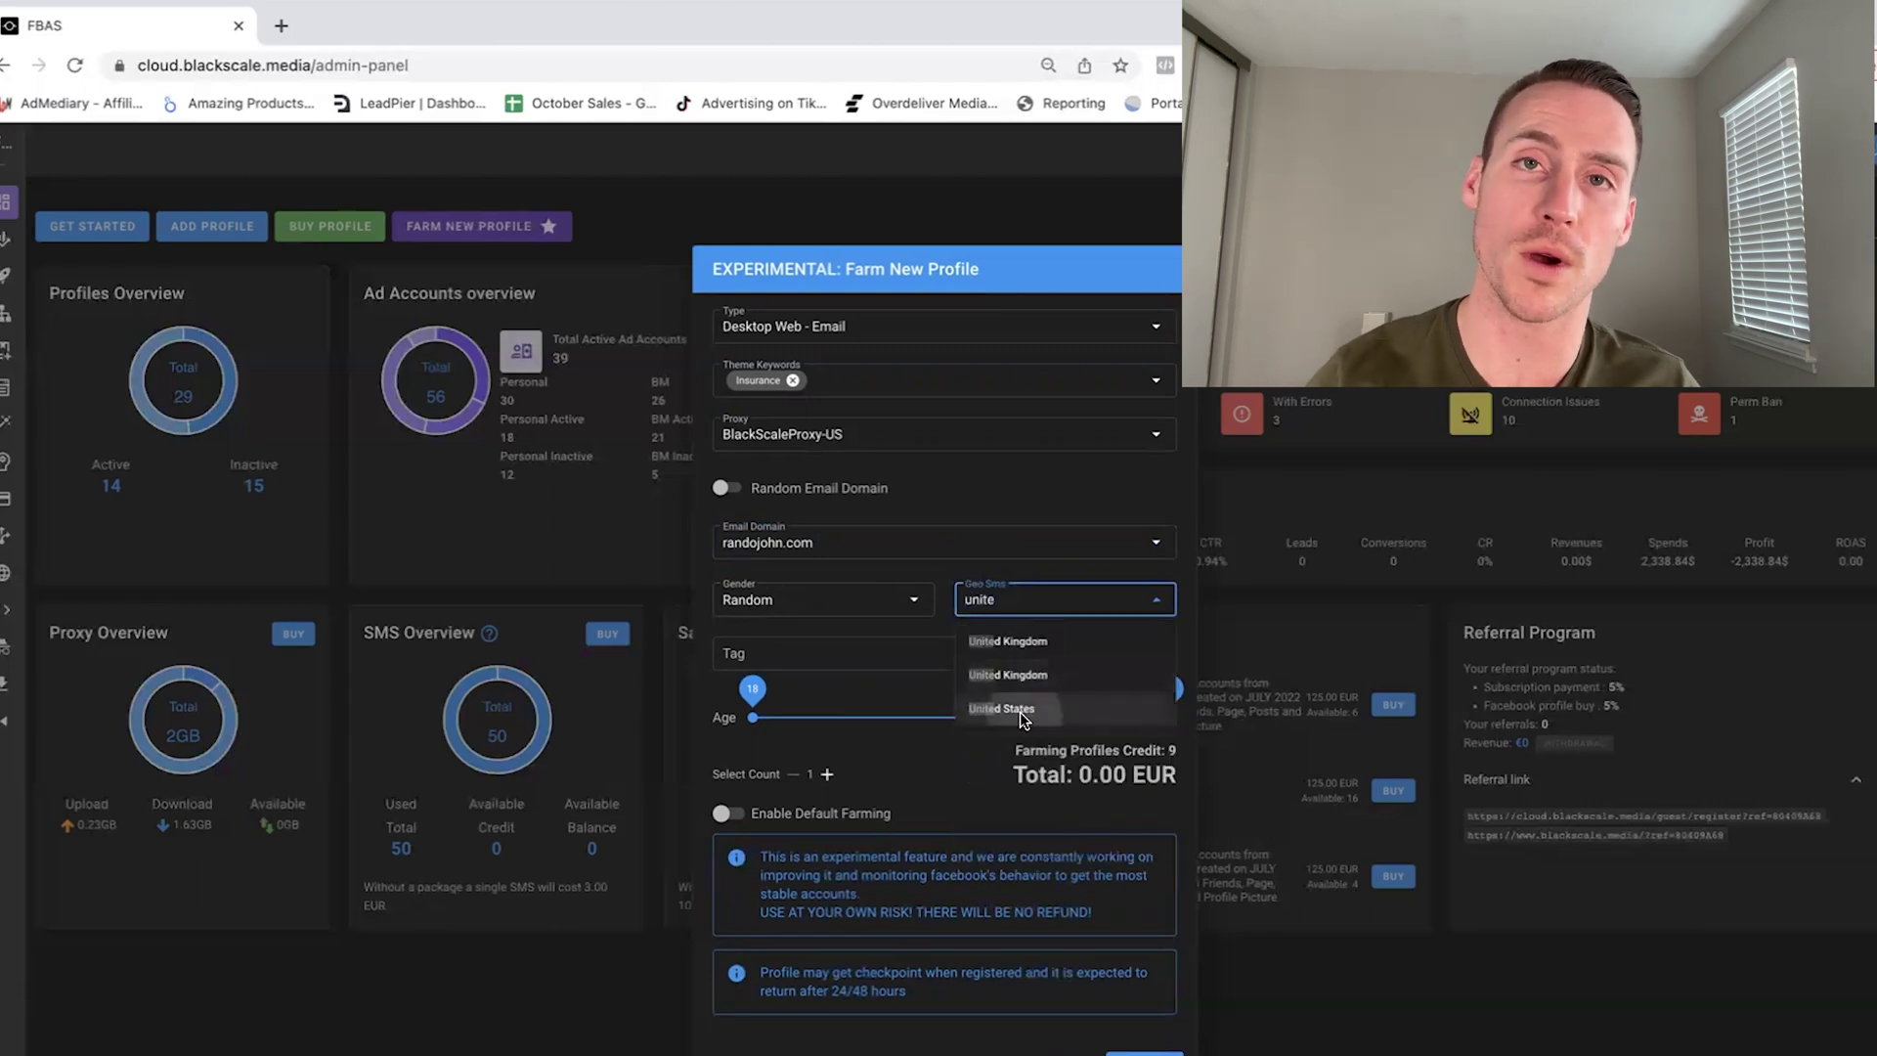
pyautogui.click(1017, 709)
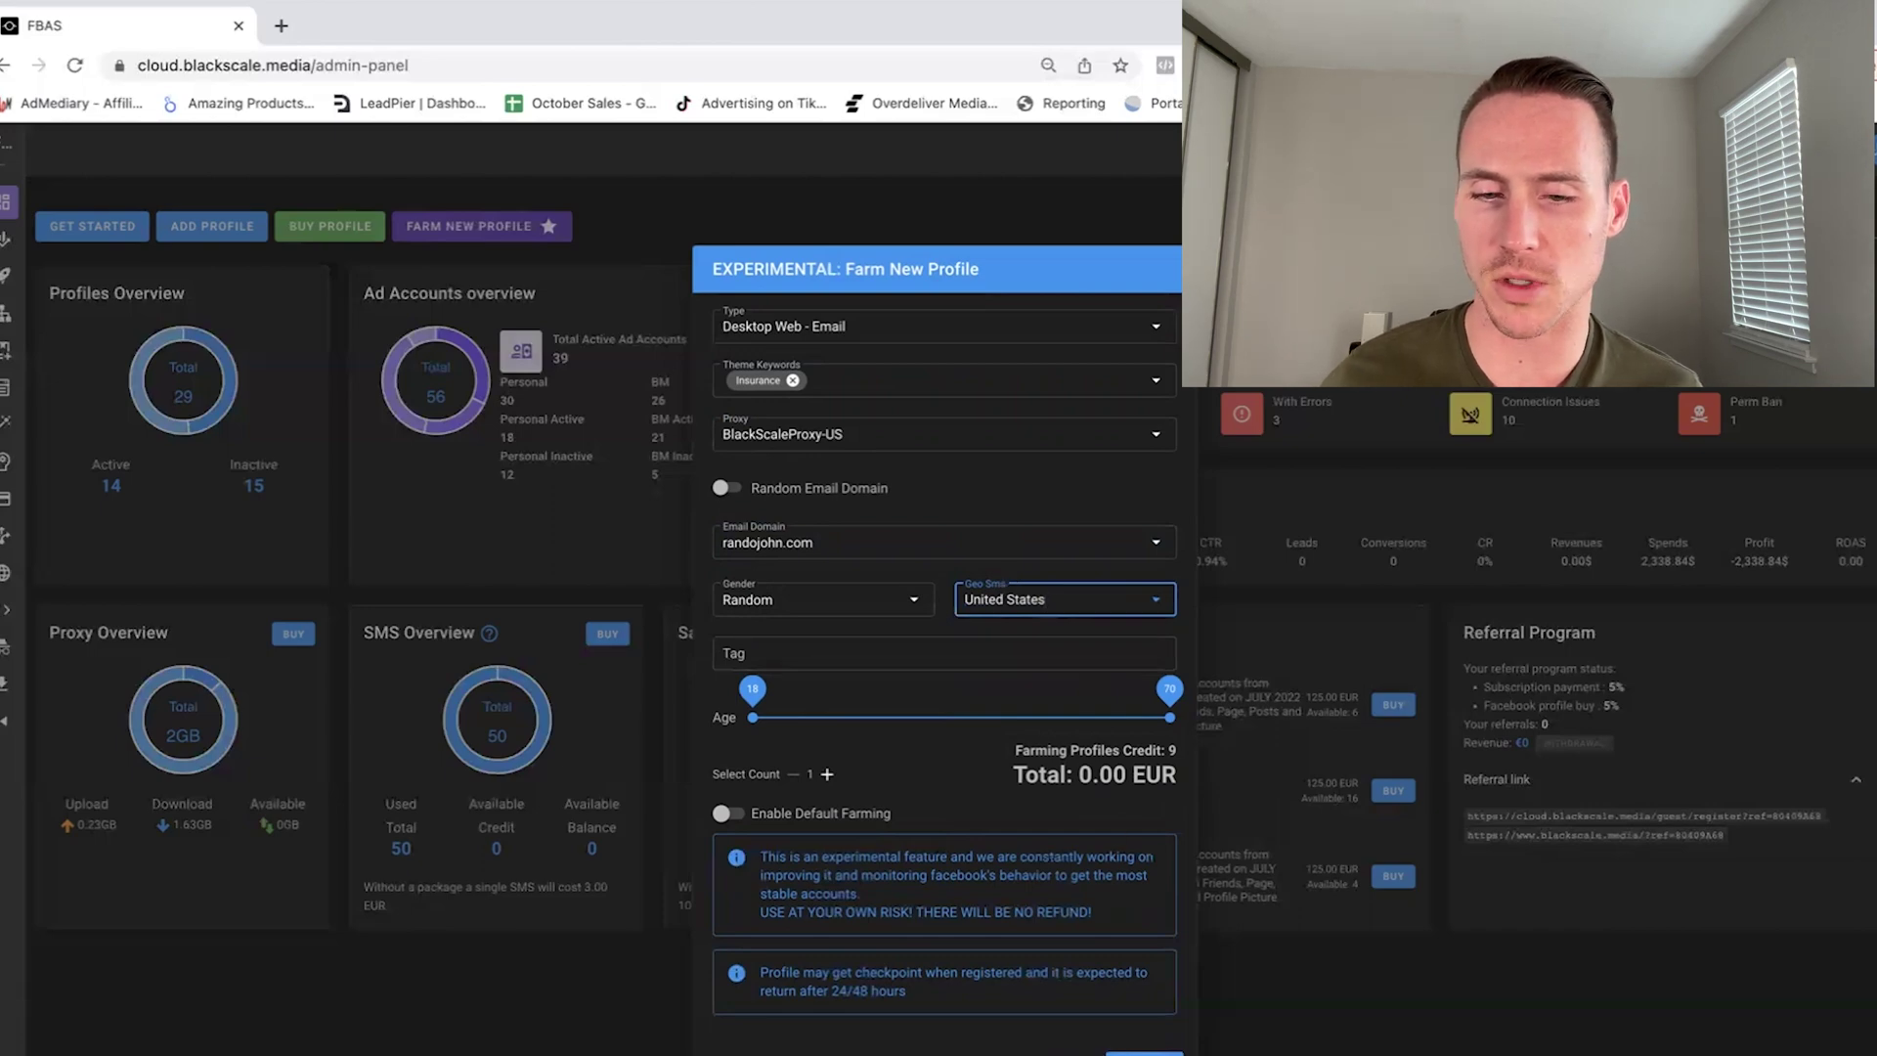
pyautogui.click(1026, 186)
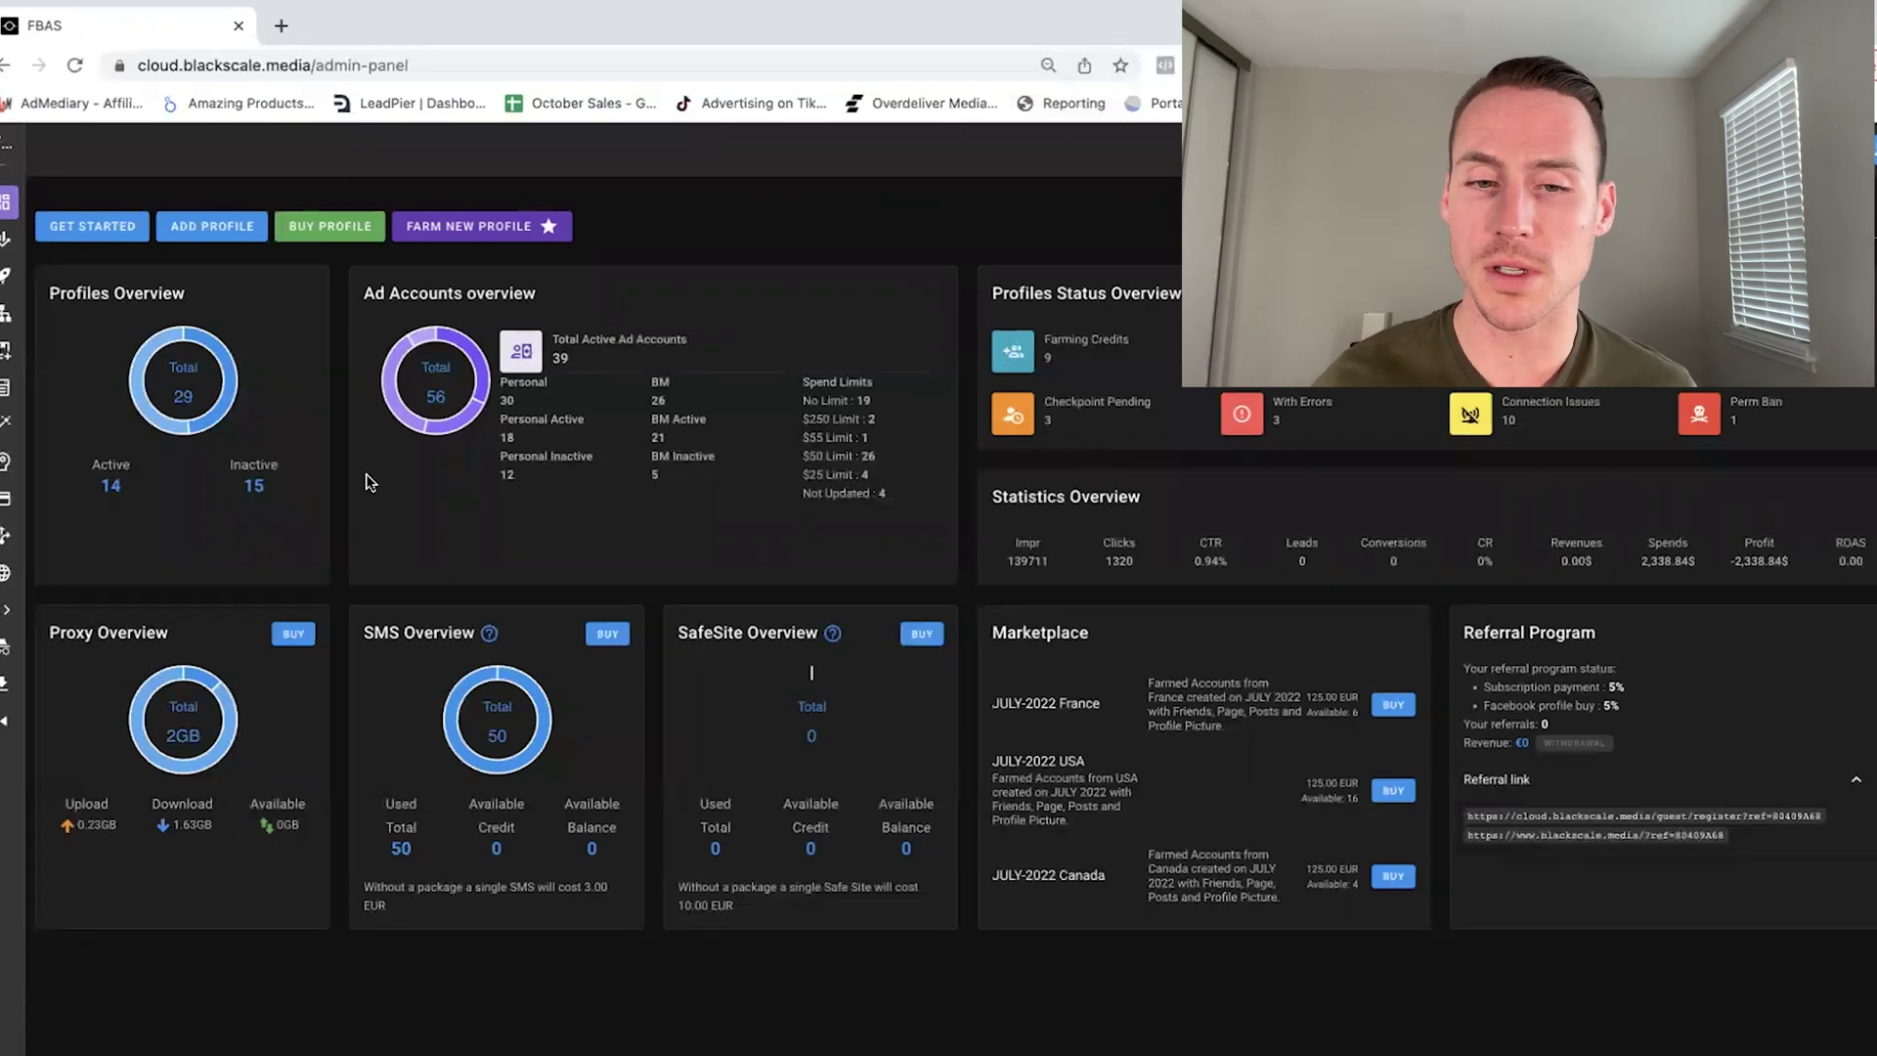
# Go to Ads Manager and start a new bundle with a Conversions campaign at 10 USD daily
pyautogui.moveTo(76, 258)
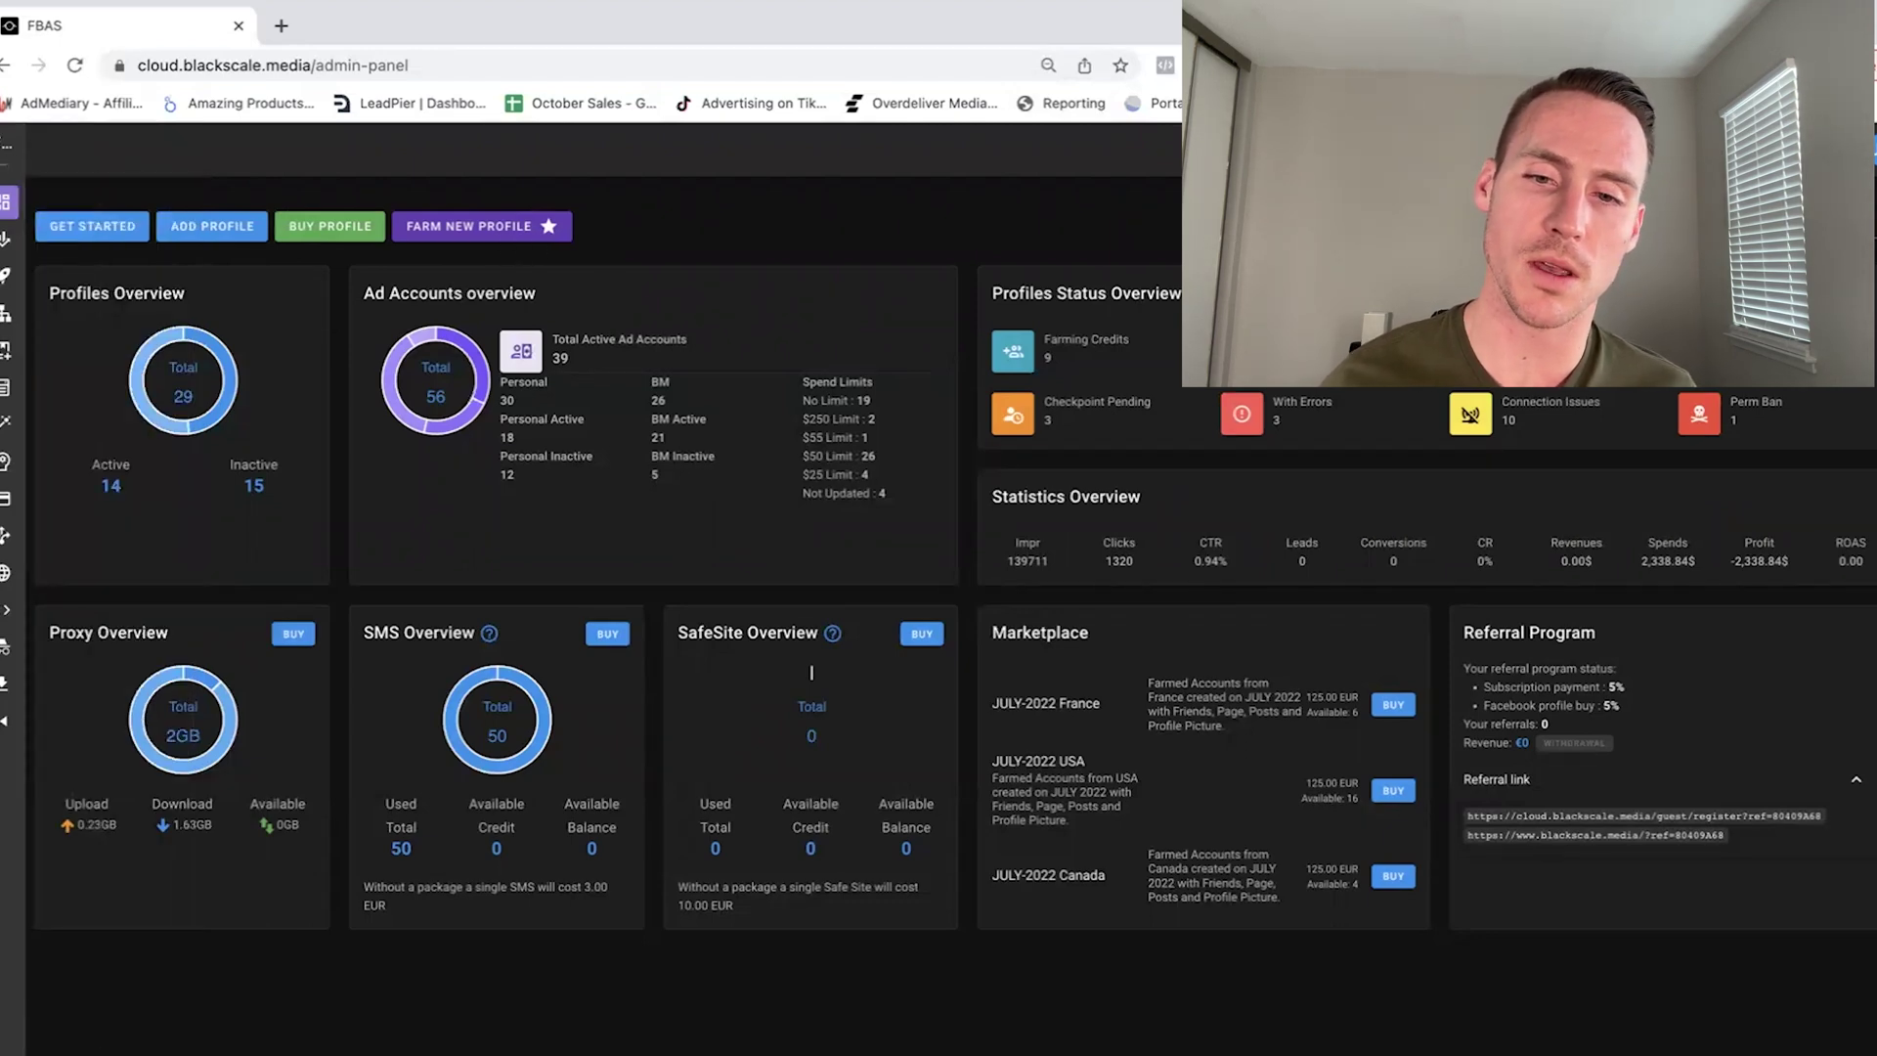
pyautogui.click(92, 242)
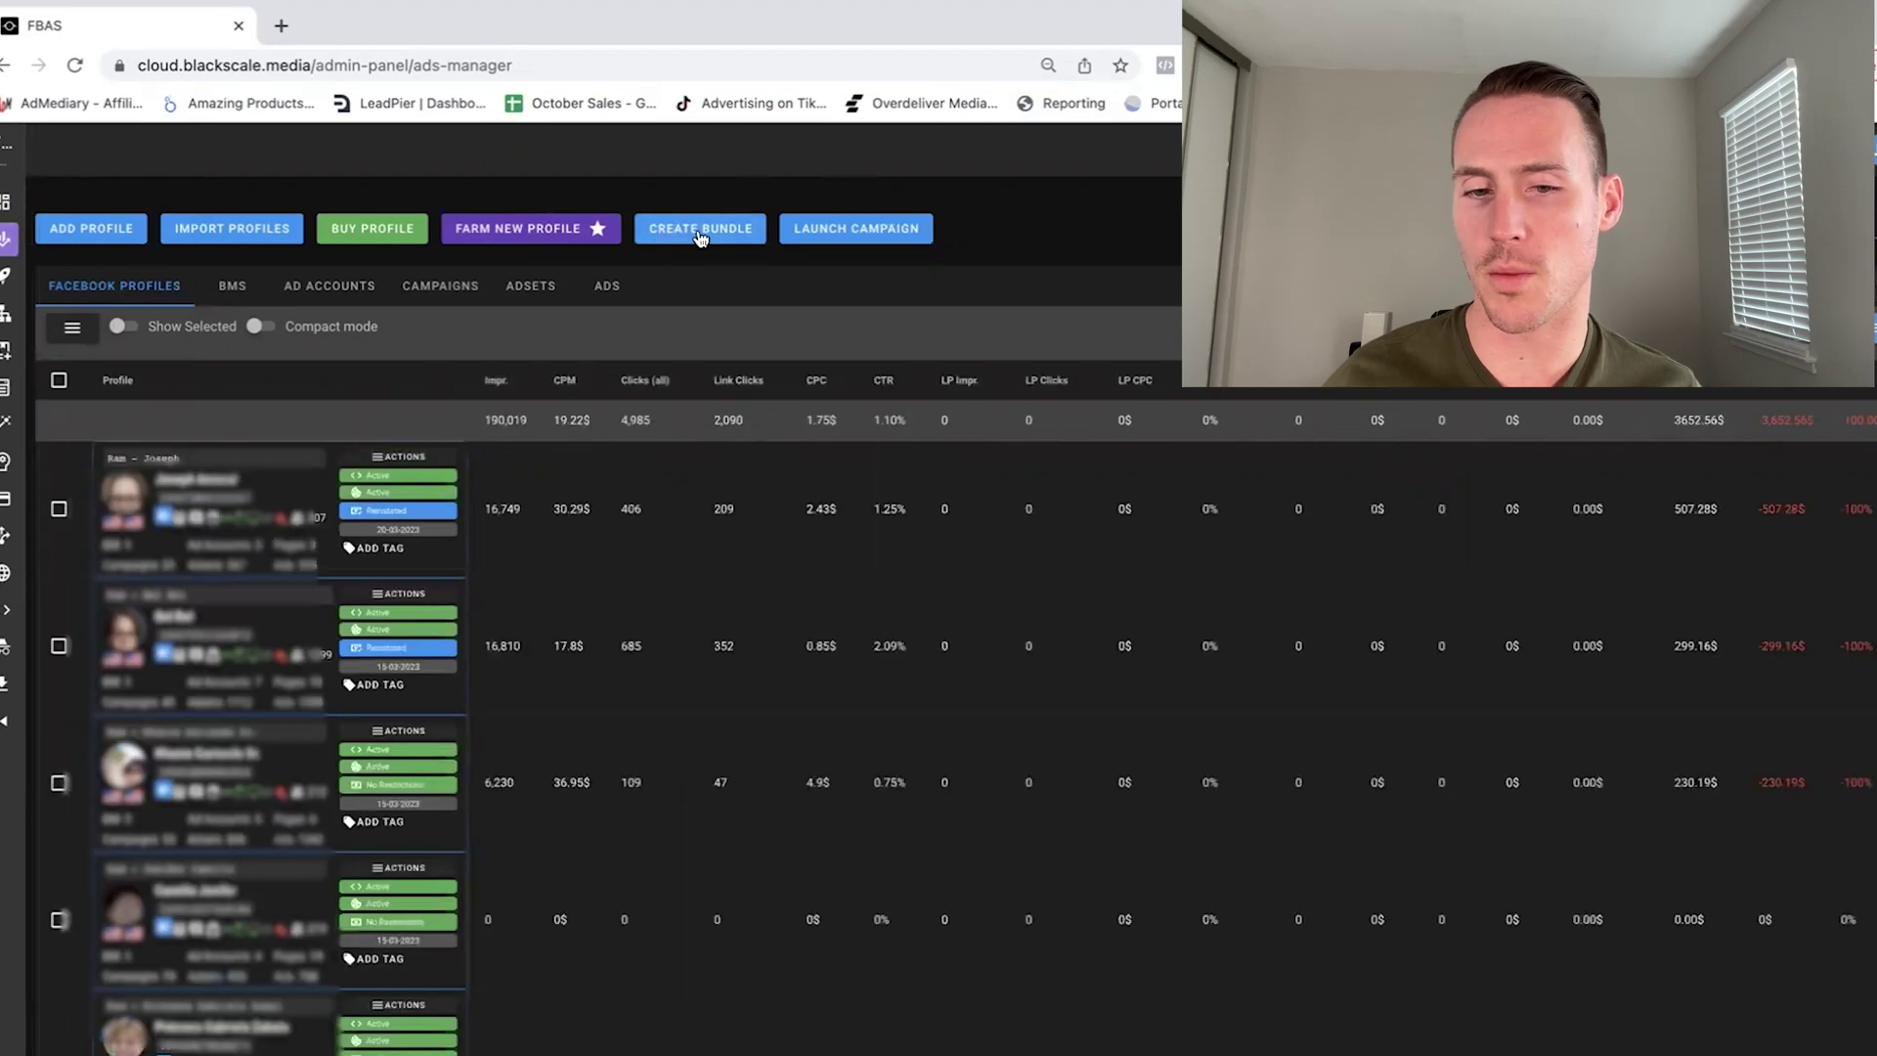
pyautogui.click(700, 232)
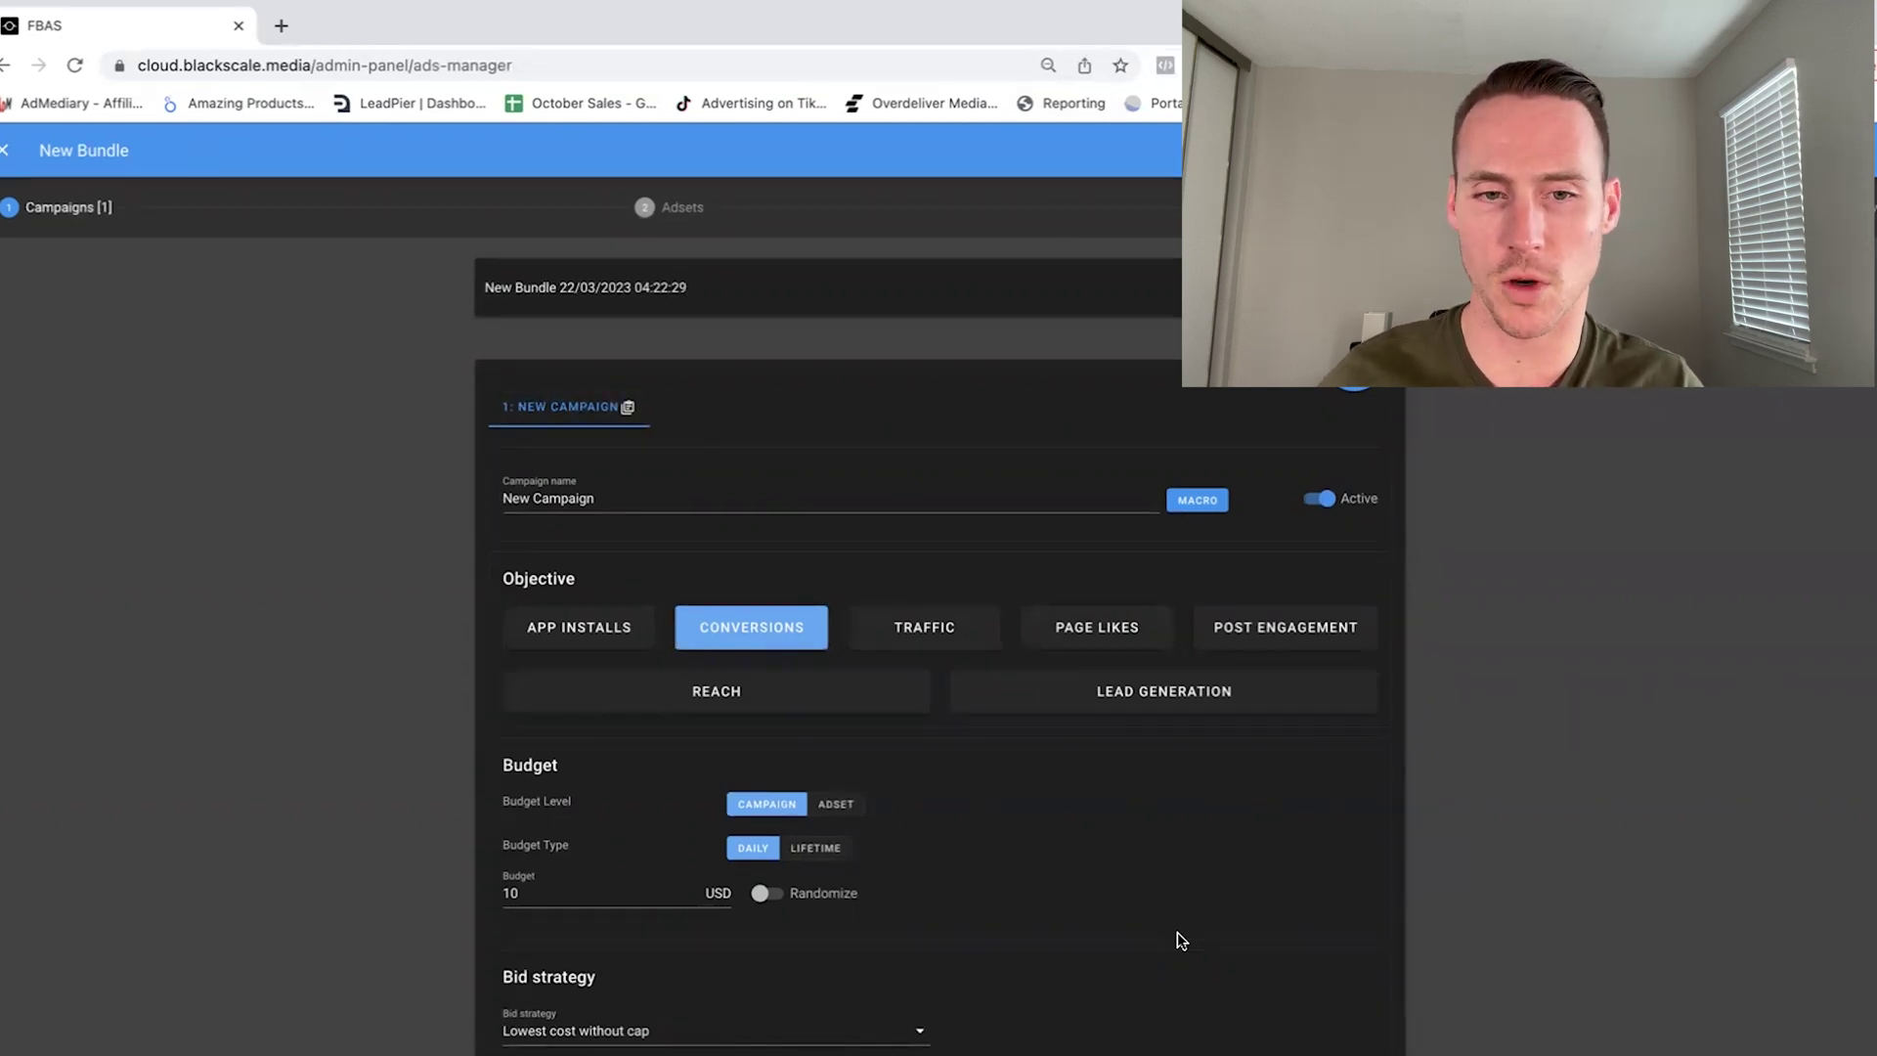
# Name the bundle 'Example Bundle' and set the daily campaign budget to 100 USD
pyautogui.tripleClick(668, 278)
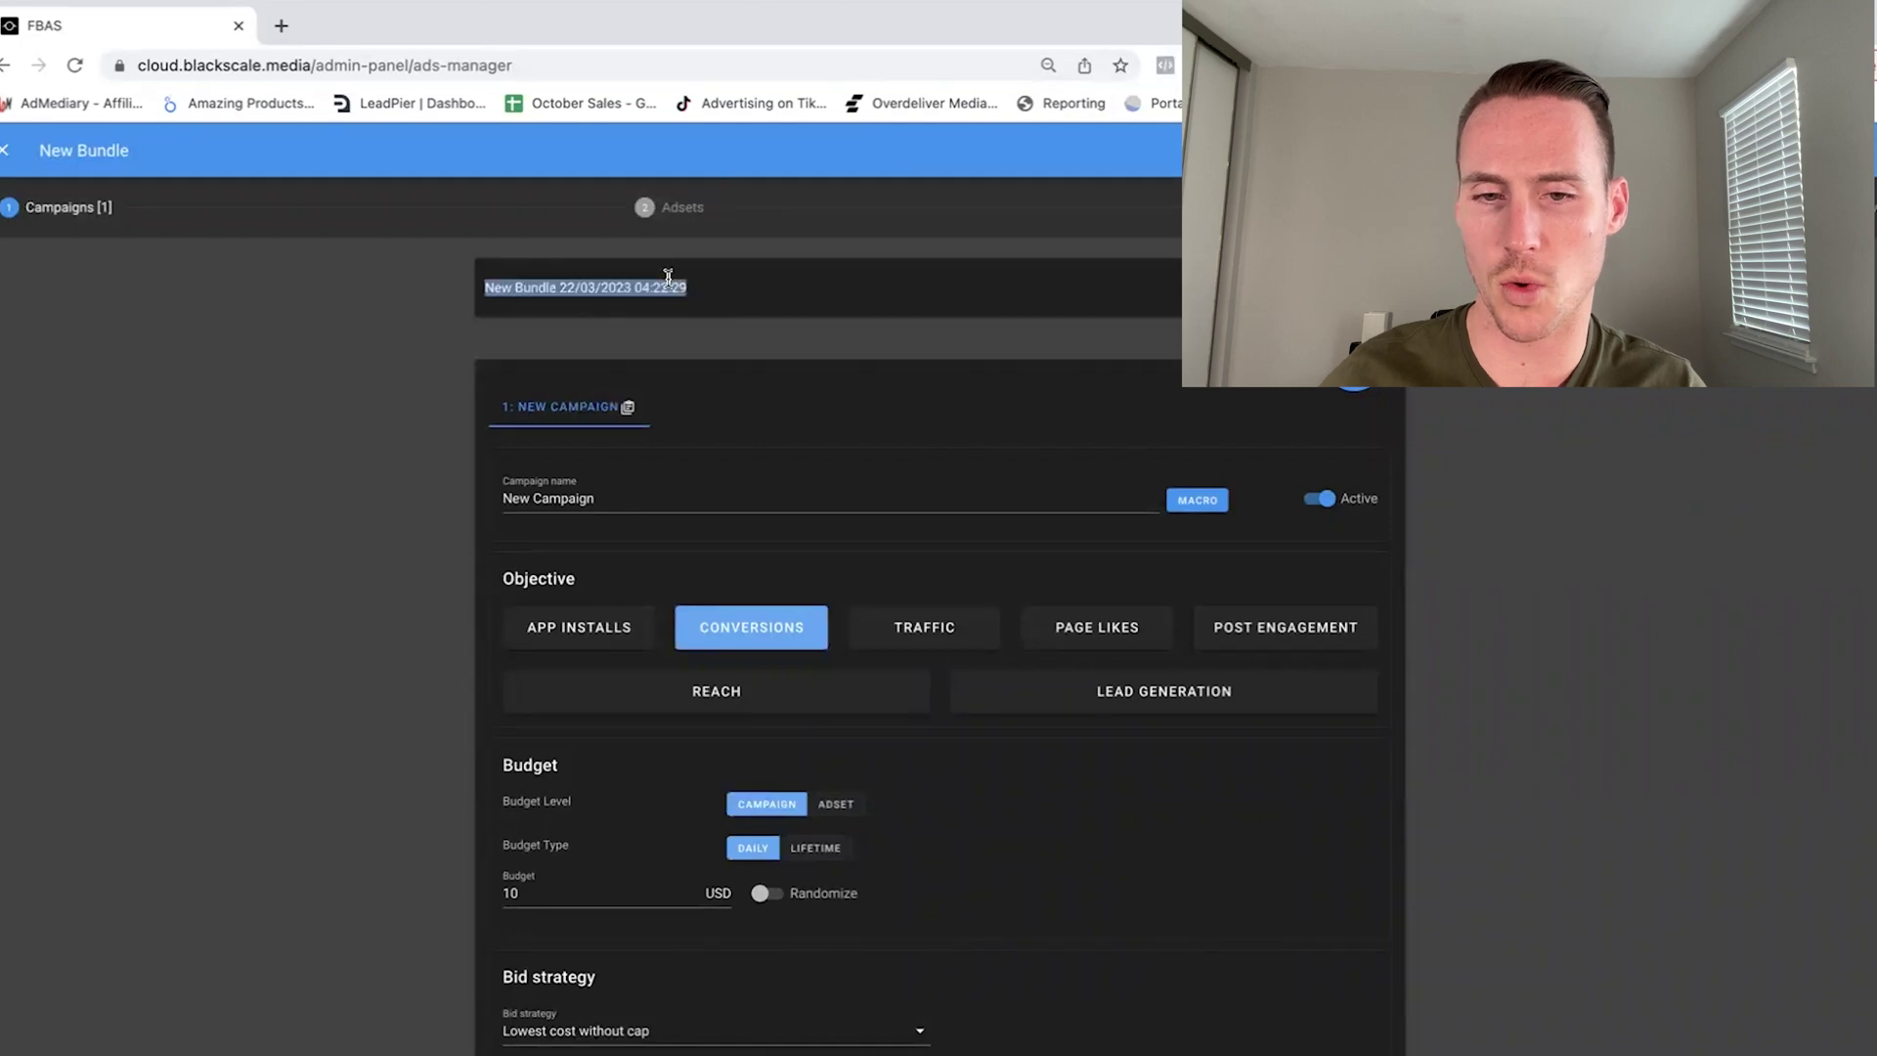
pyautogui.press('BackSpace')
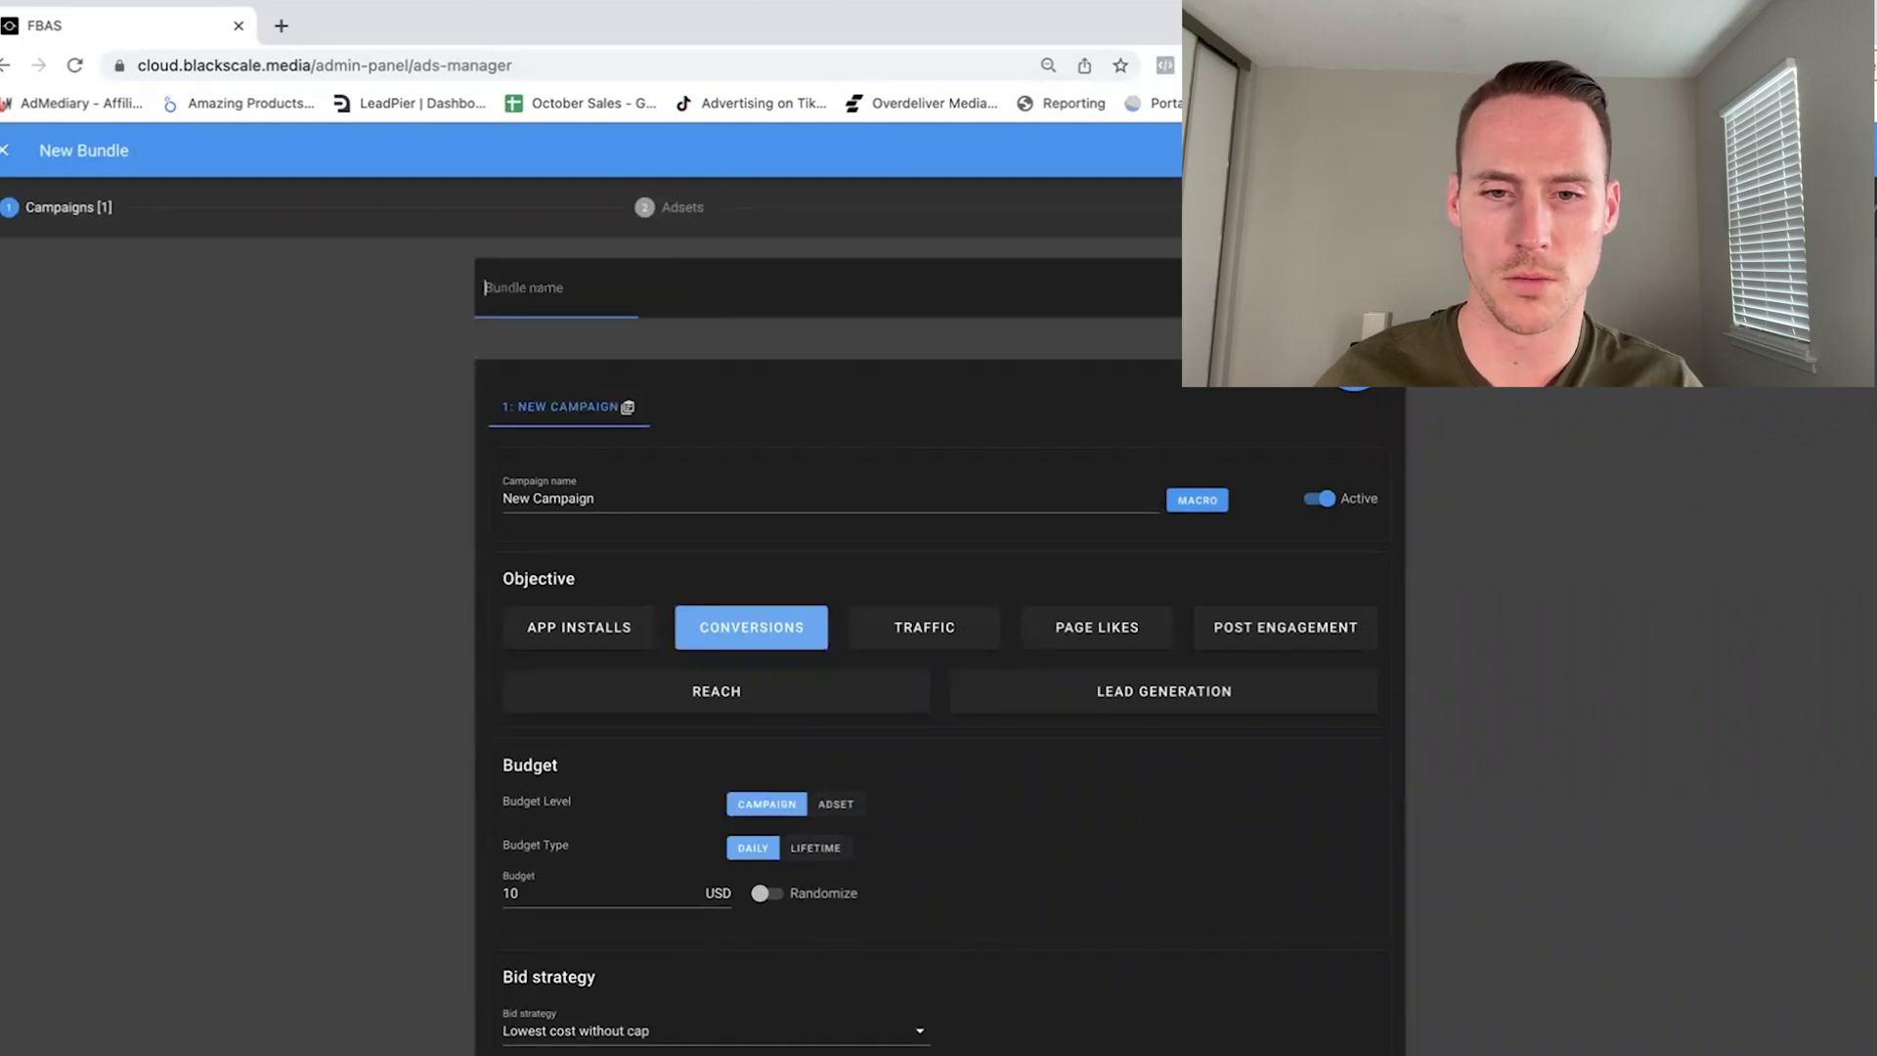
pyautogui.write('Example Bundle')
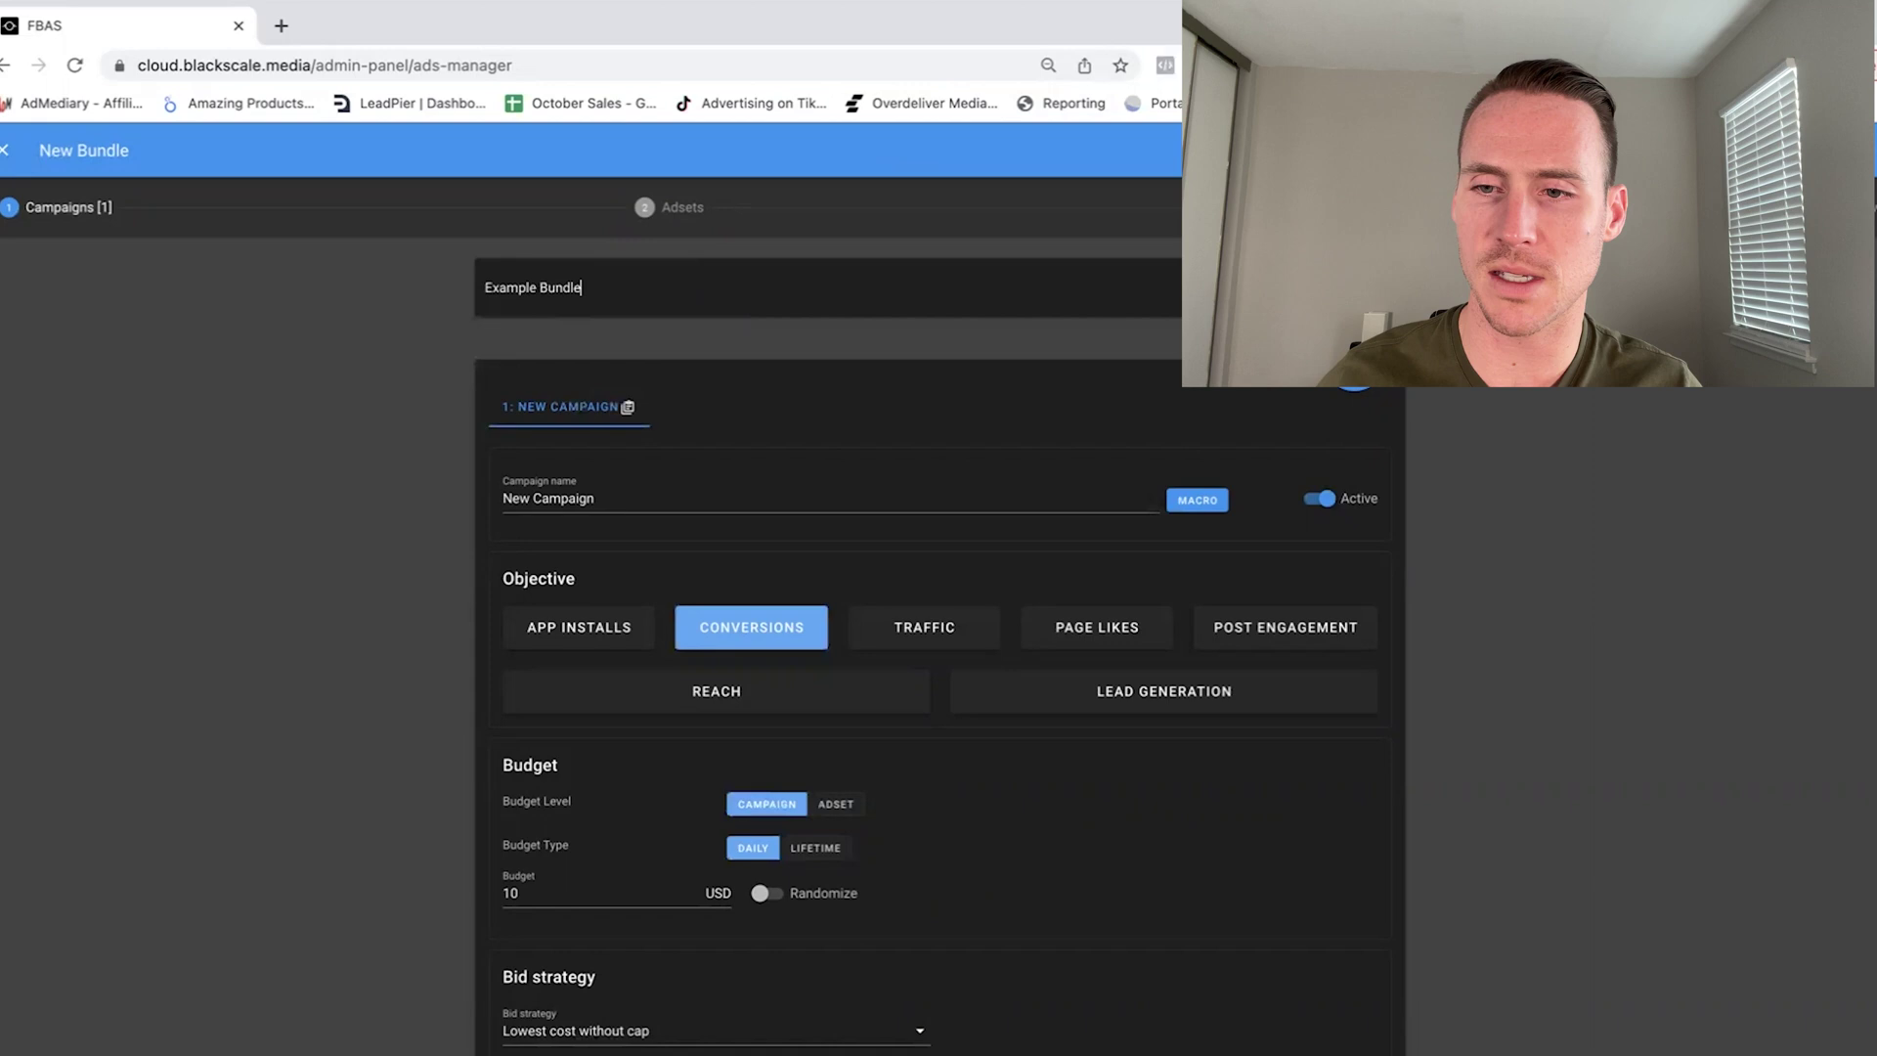
pyautogui.scroll(-3, 546, 493)
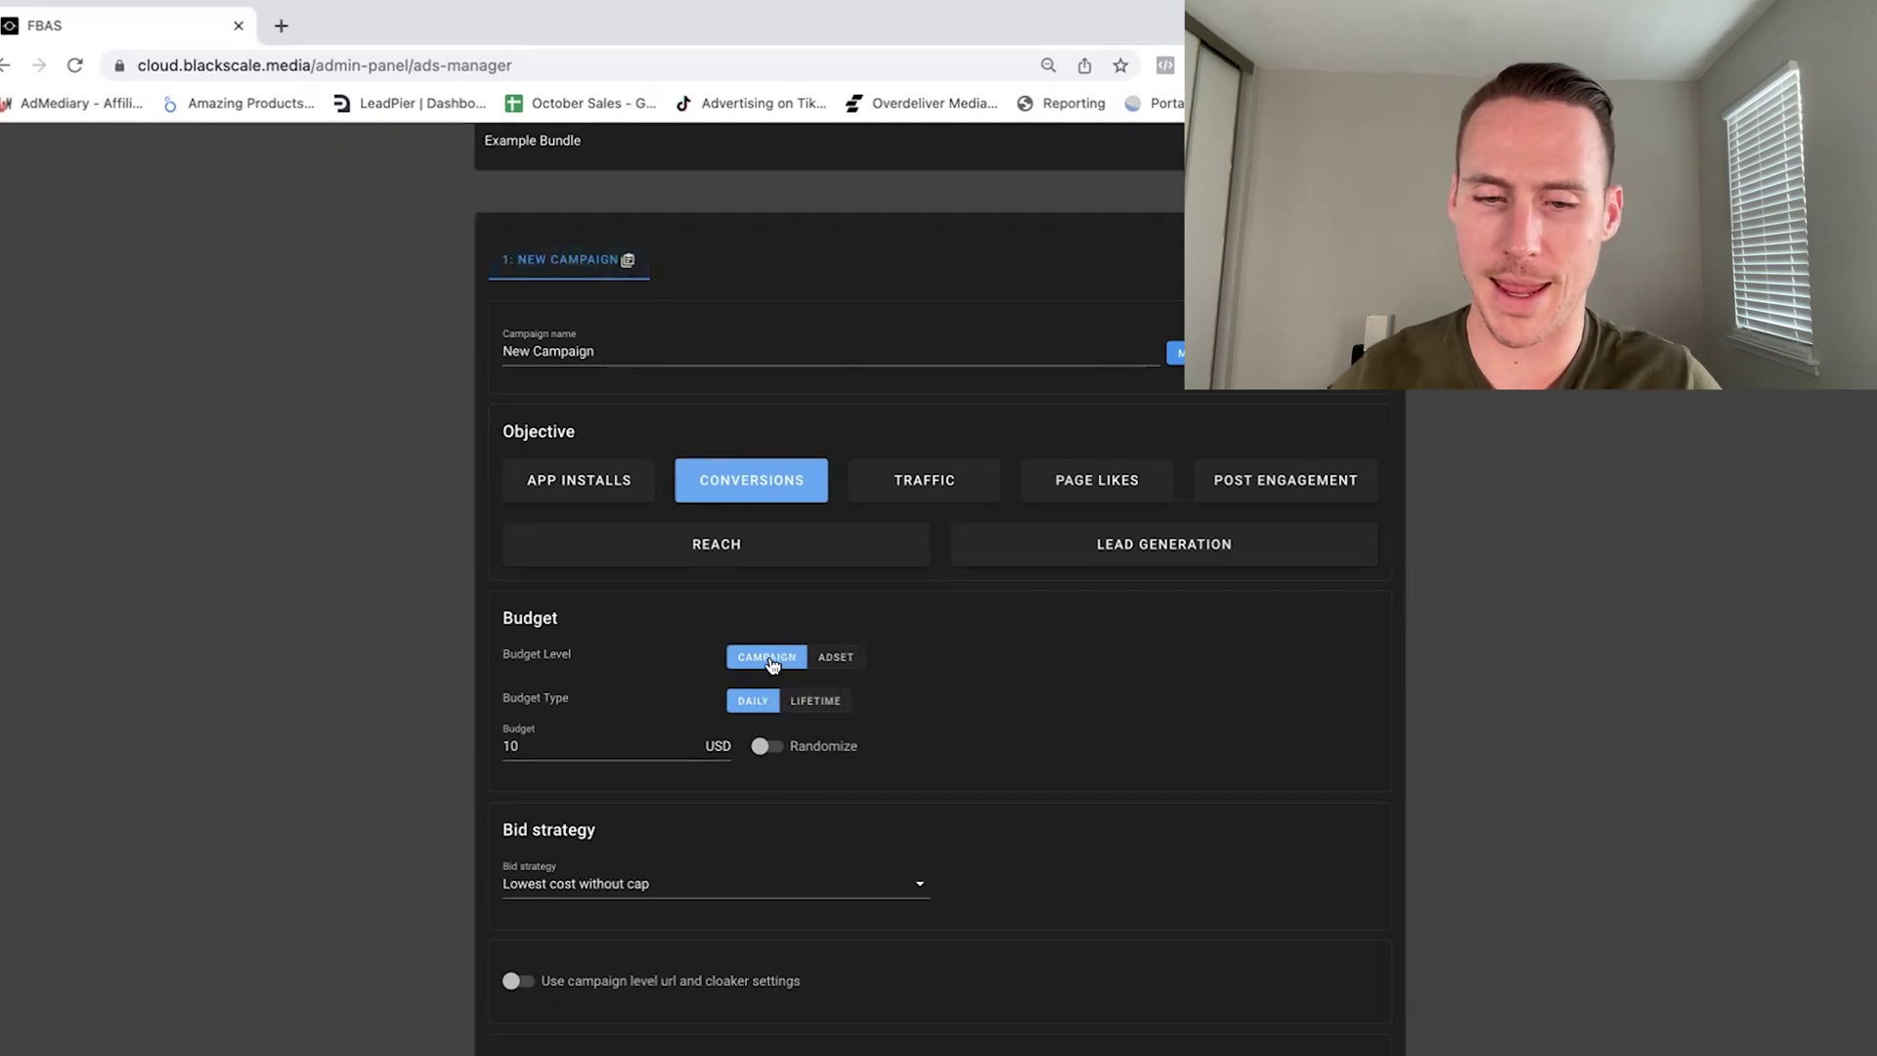
pyautogui.click(513, 746)
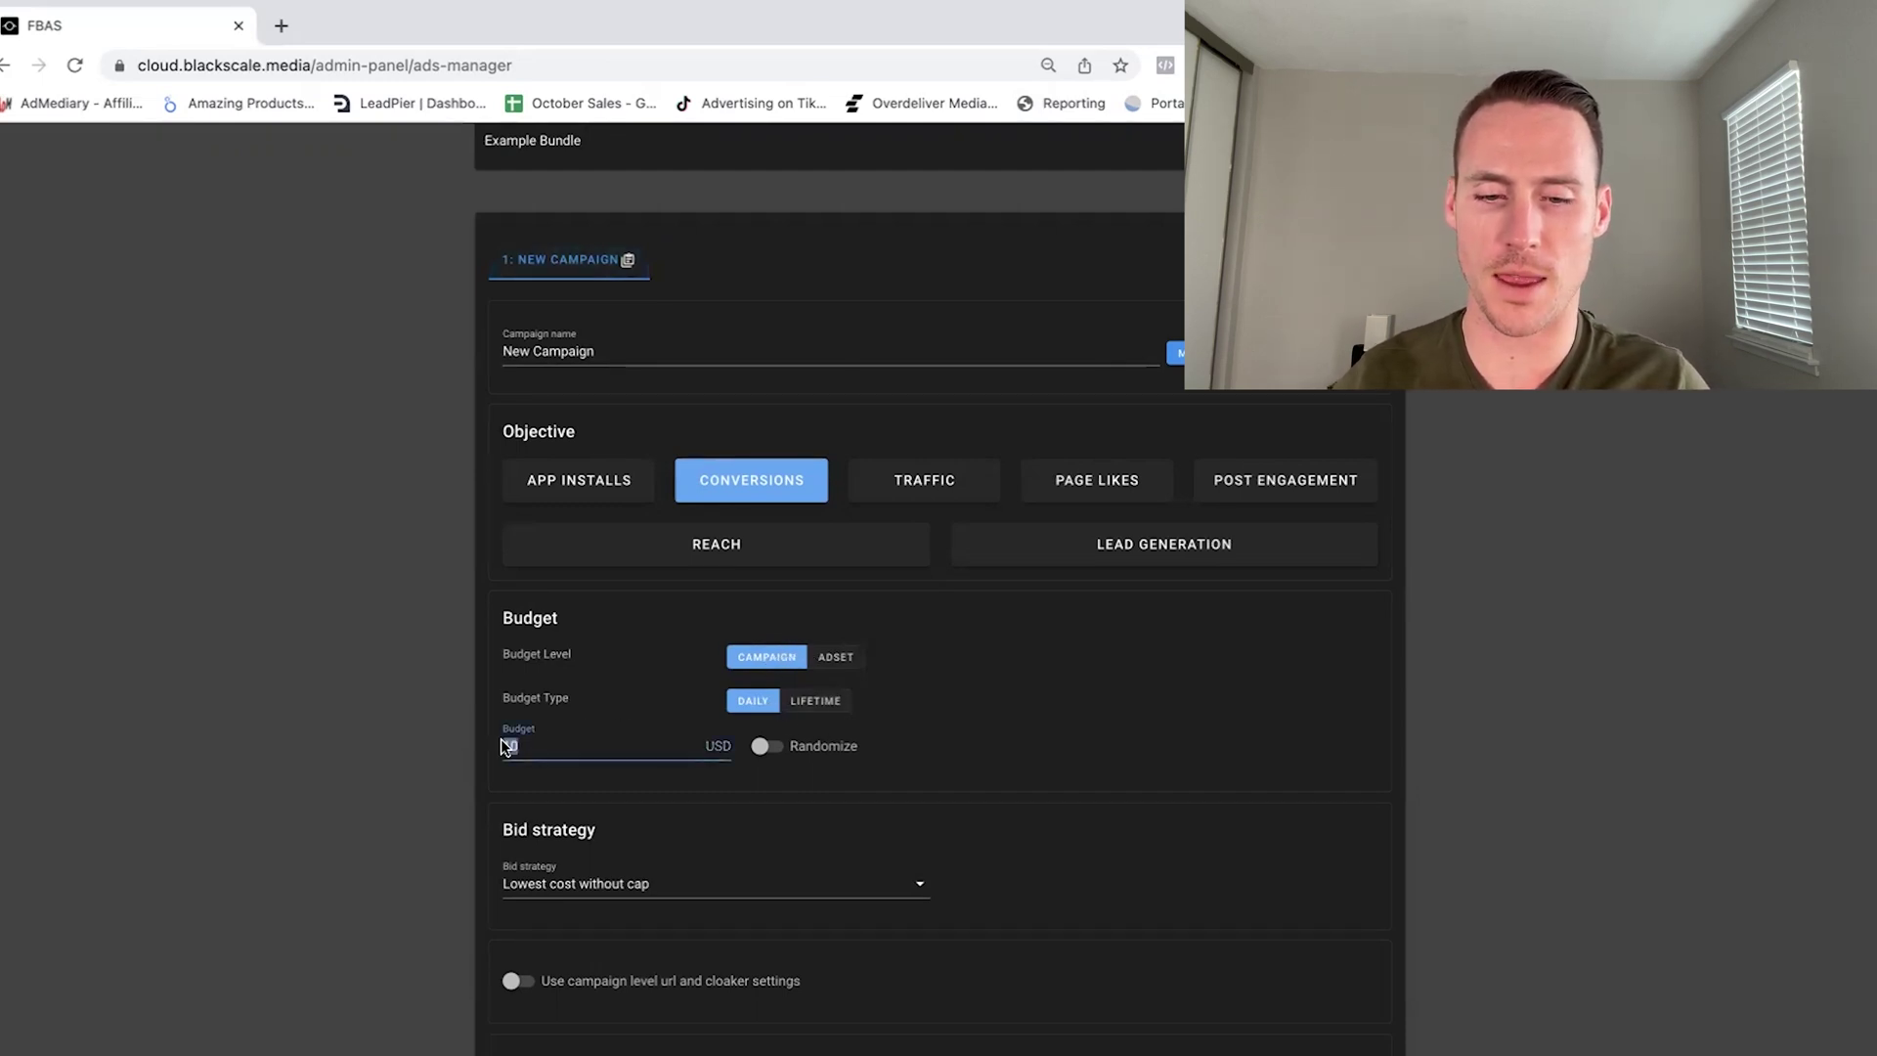
pyautogui.scroll(-3, 435, 738)
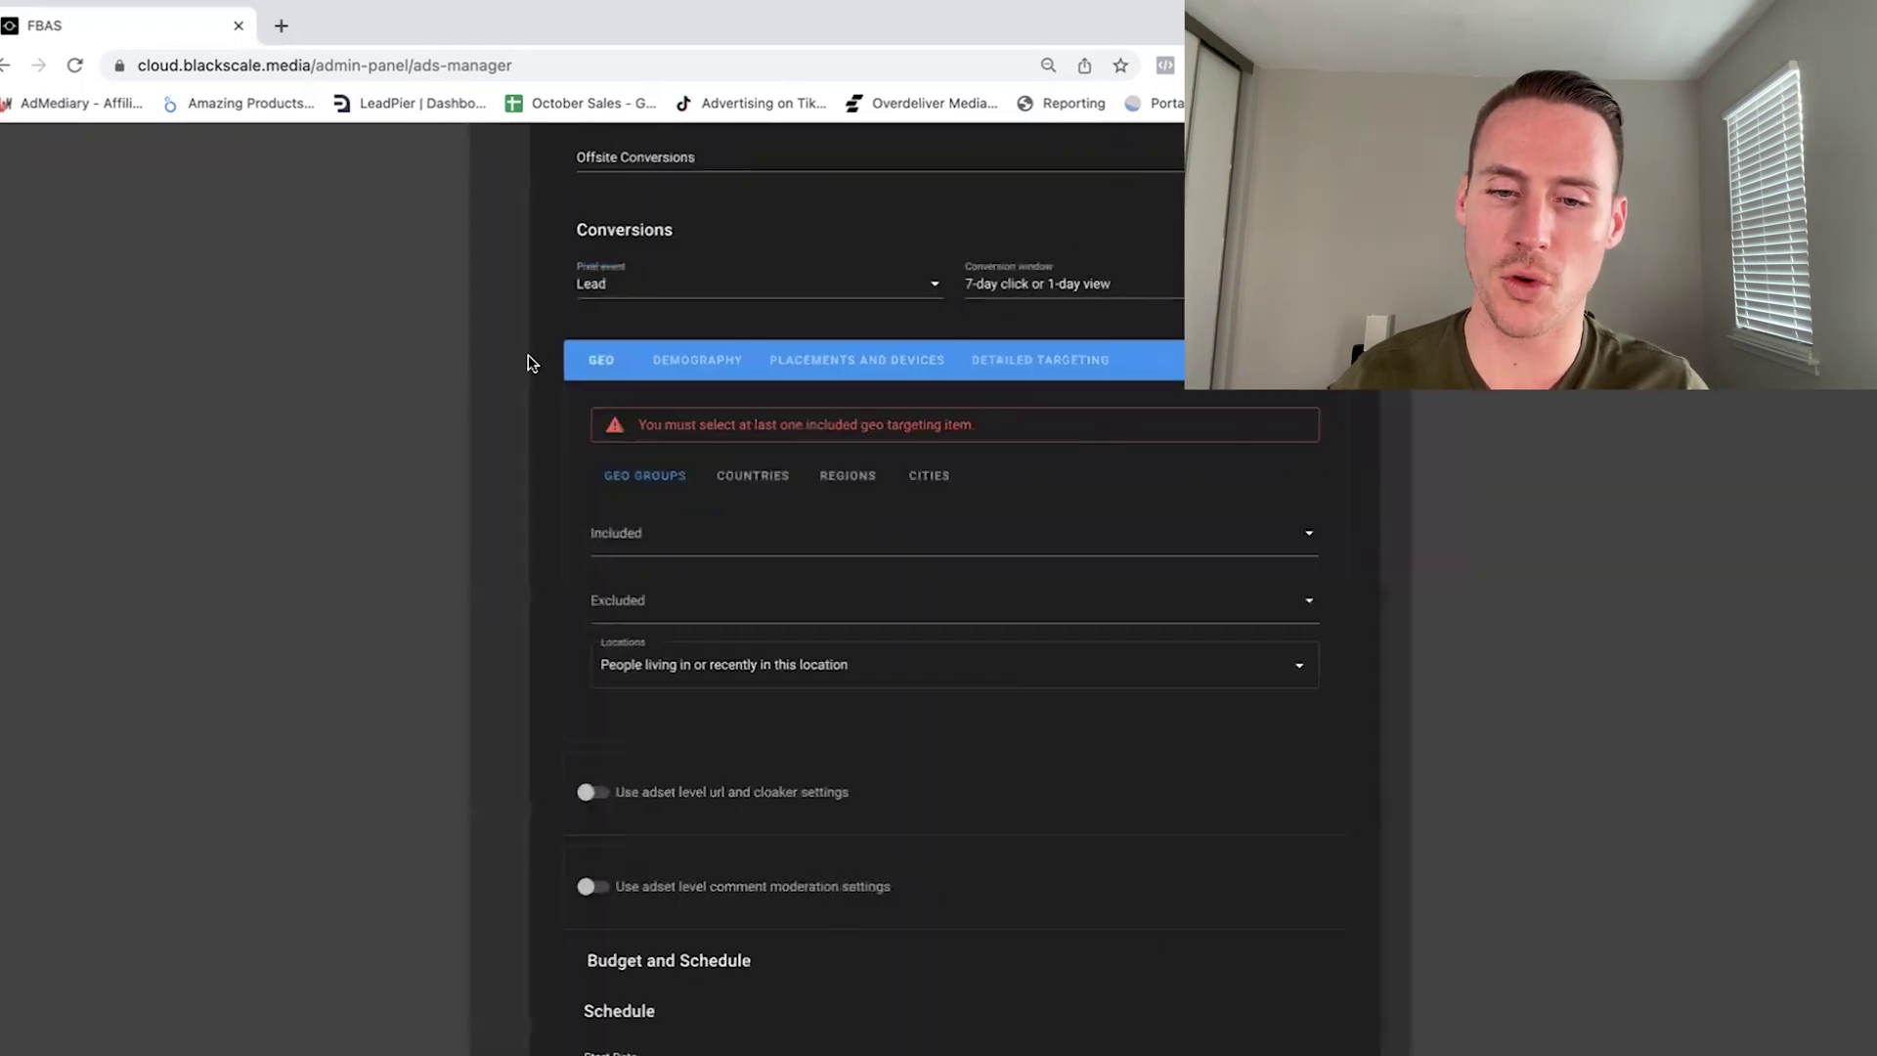
# Switch the ad set's geo targeting to individual countries and include United States
pyautogui.scroll(4, 529, 364)
pyautogui.scroll(-3, 528, 364)
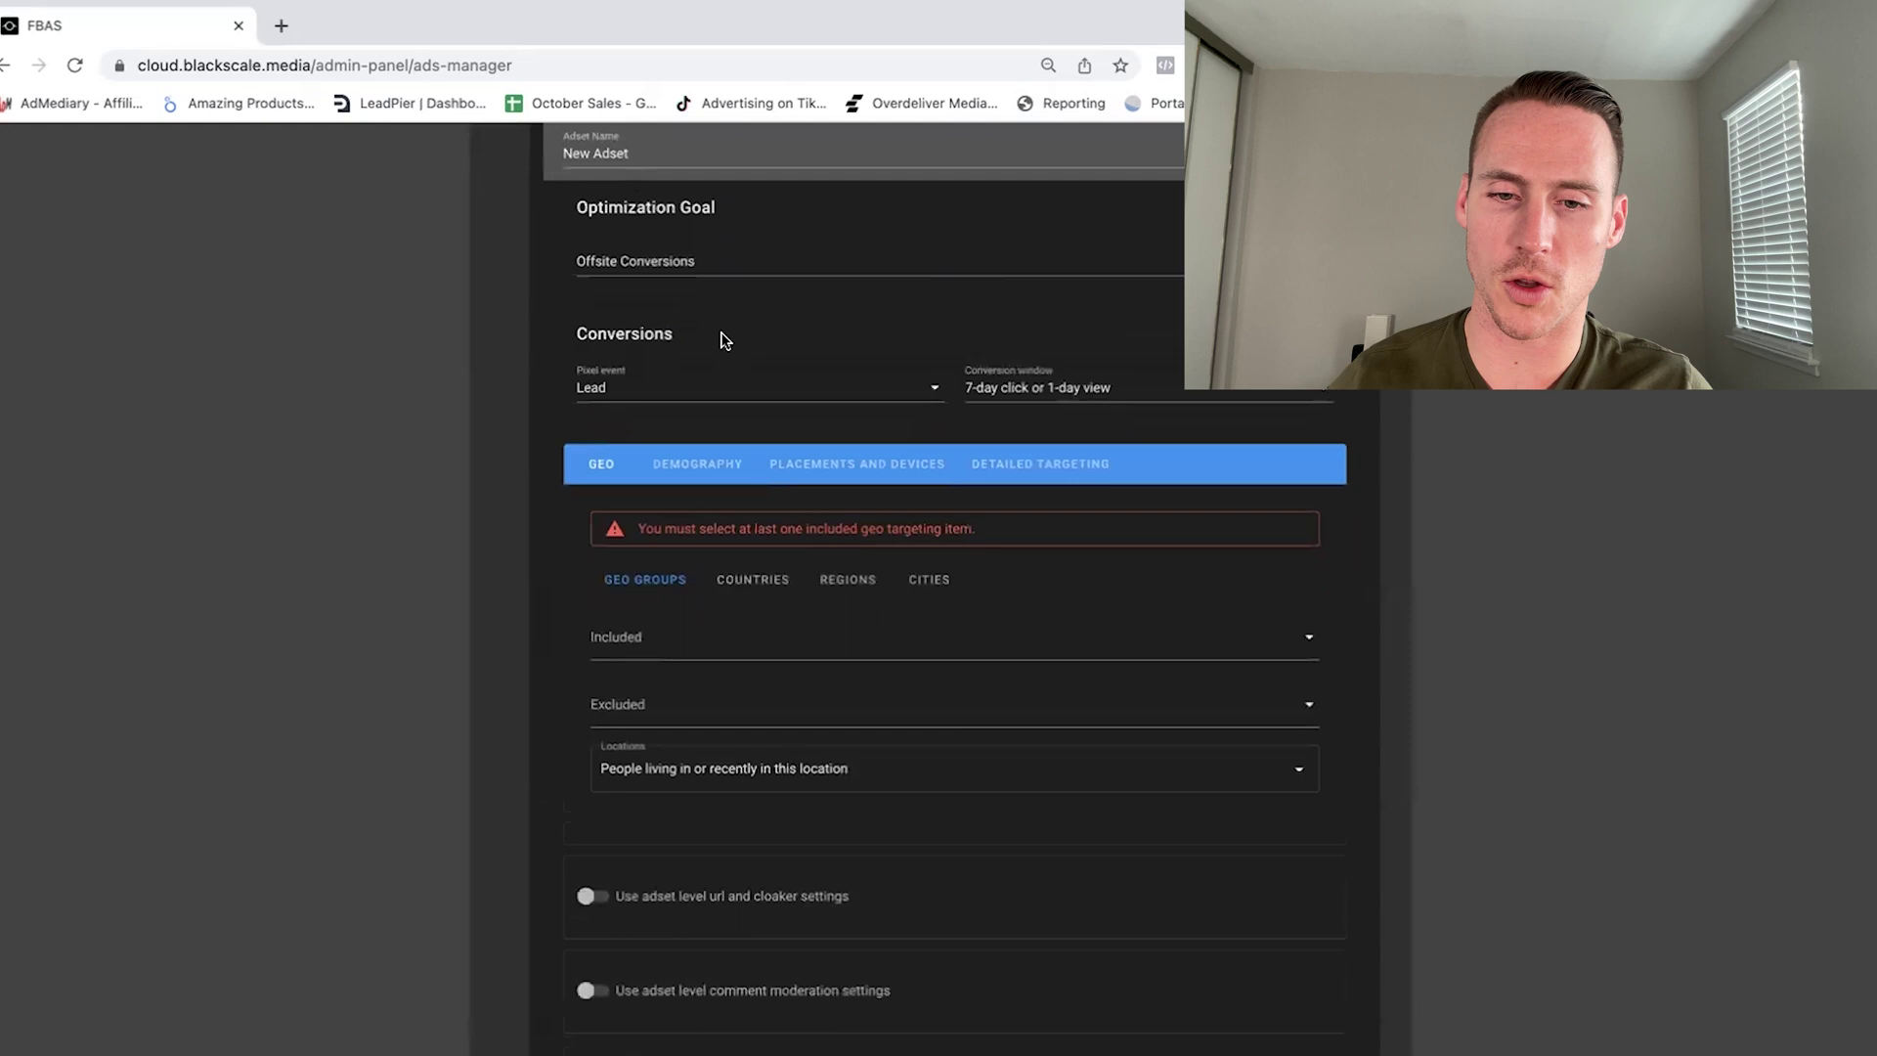
pyautogui.scroll(1, 683, 398)
pyautogui.scroll(-3, 614, 223)
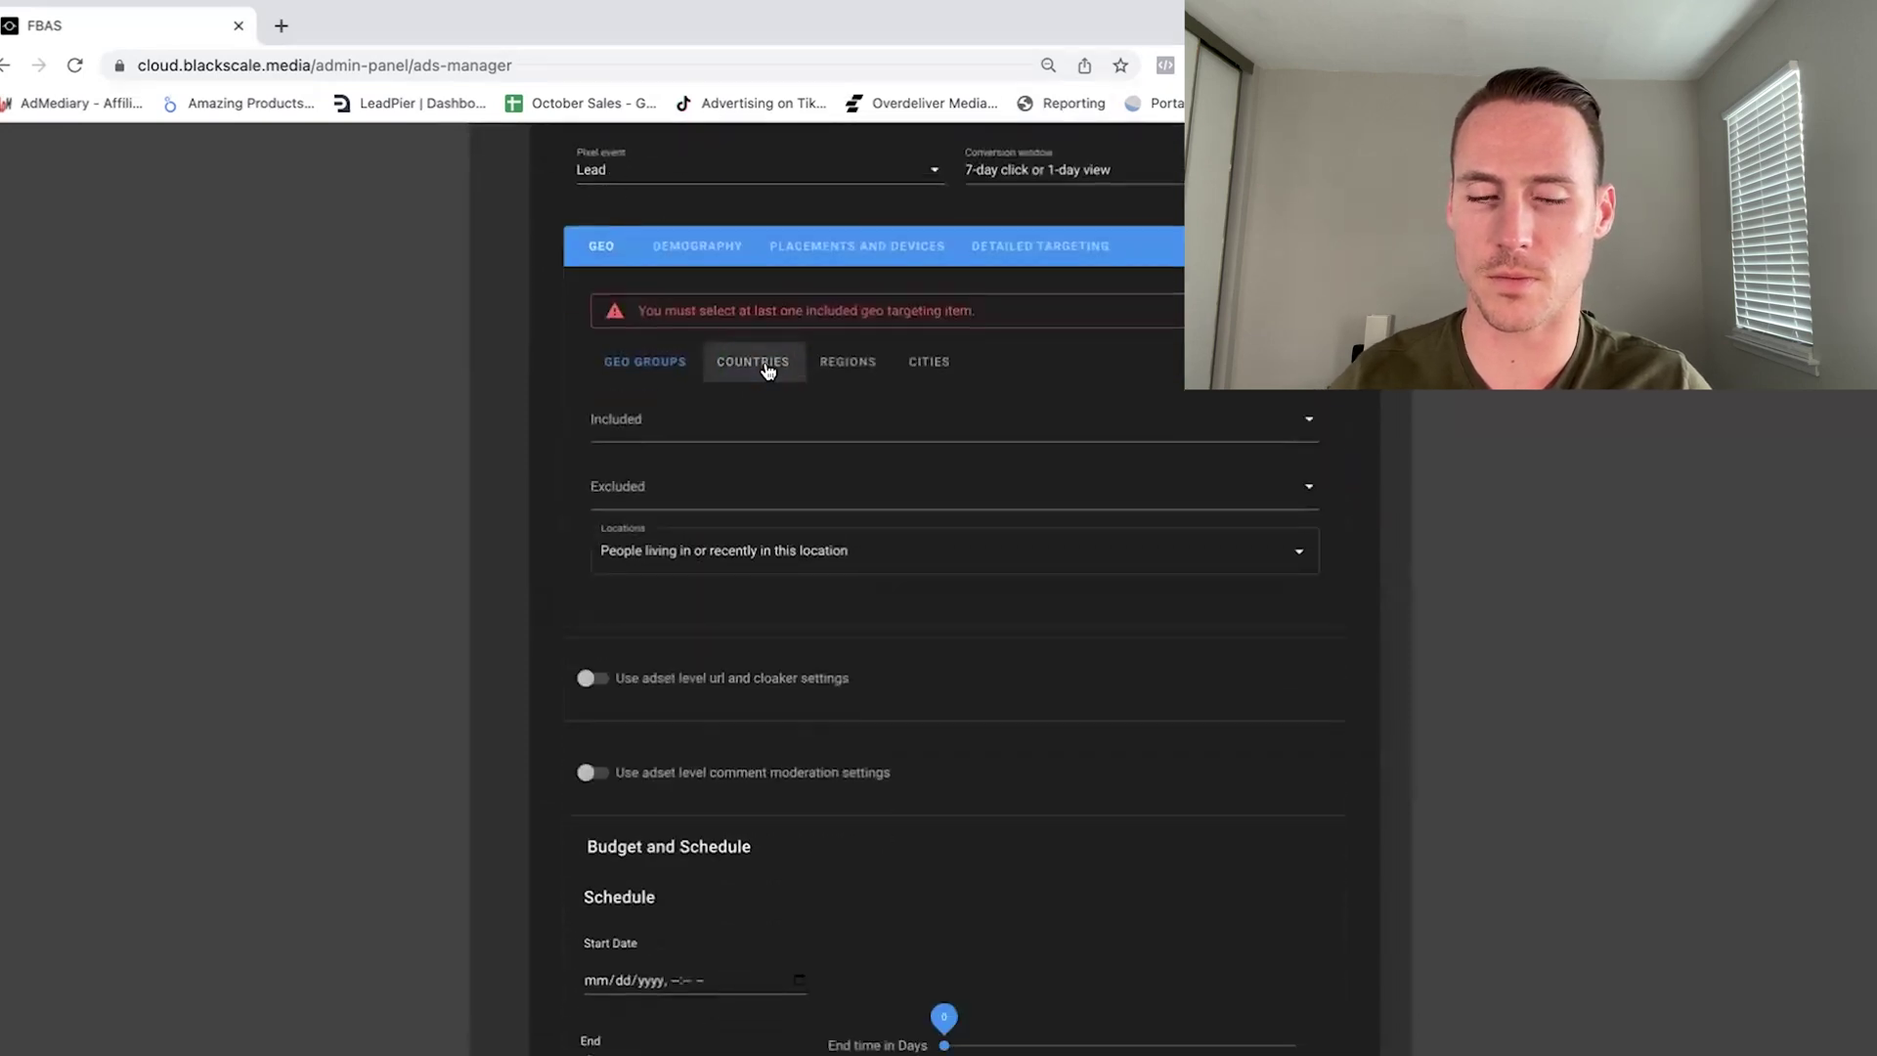
pyautogui.click(753, 362)
pyautogui.click(709, 424)
pyautogui.write('united ')
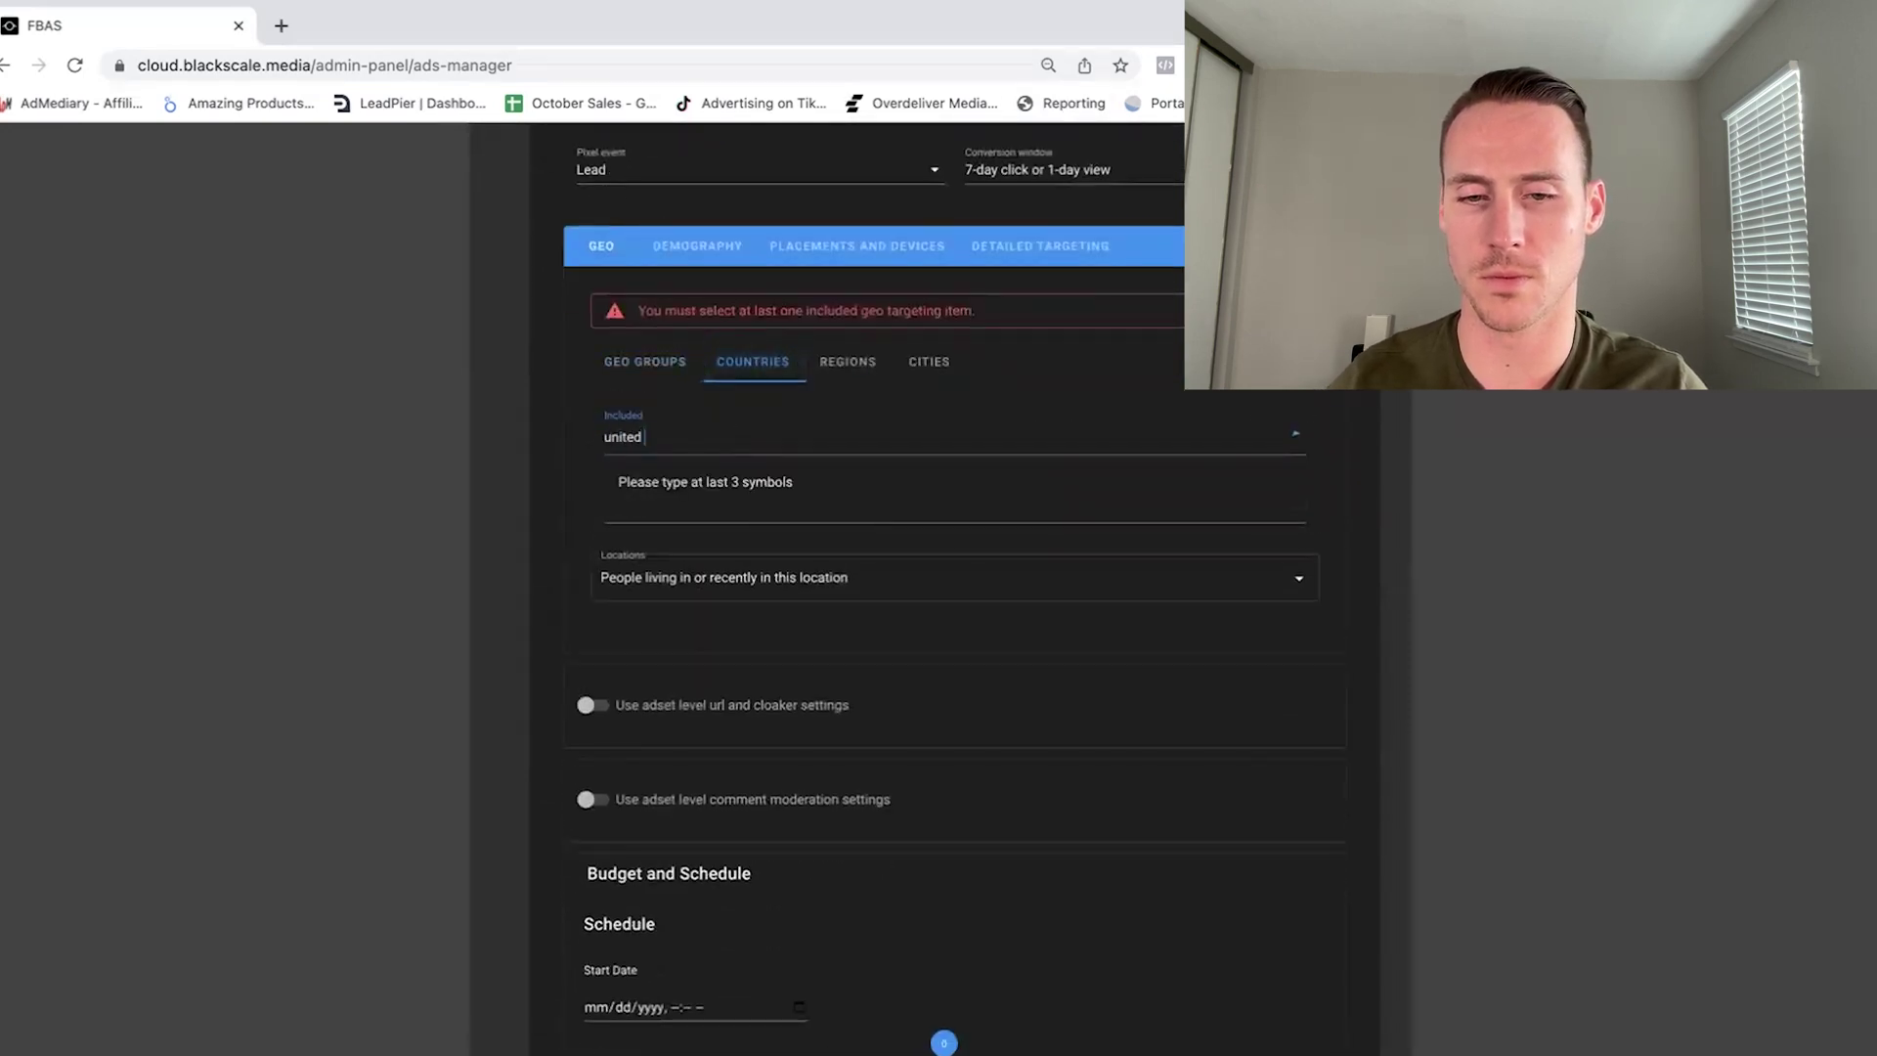
pyautogui.write('states')
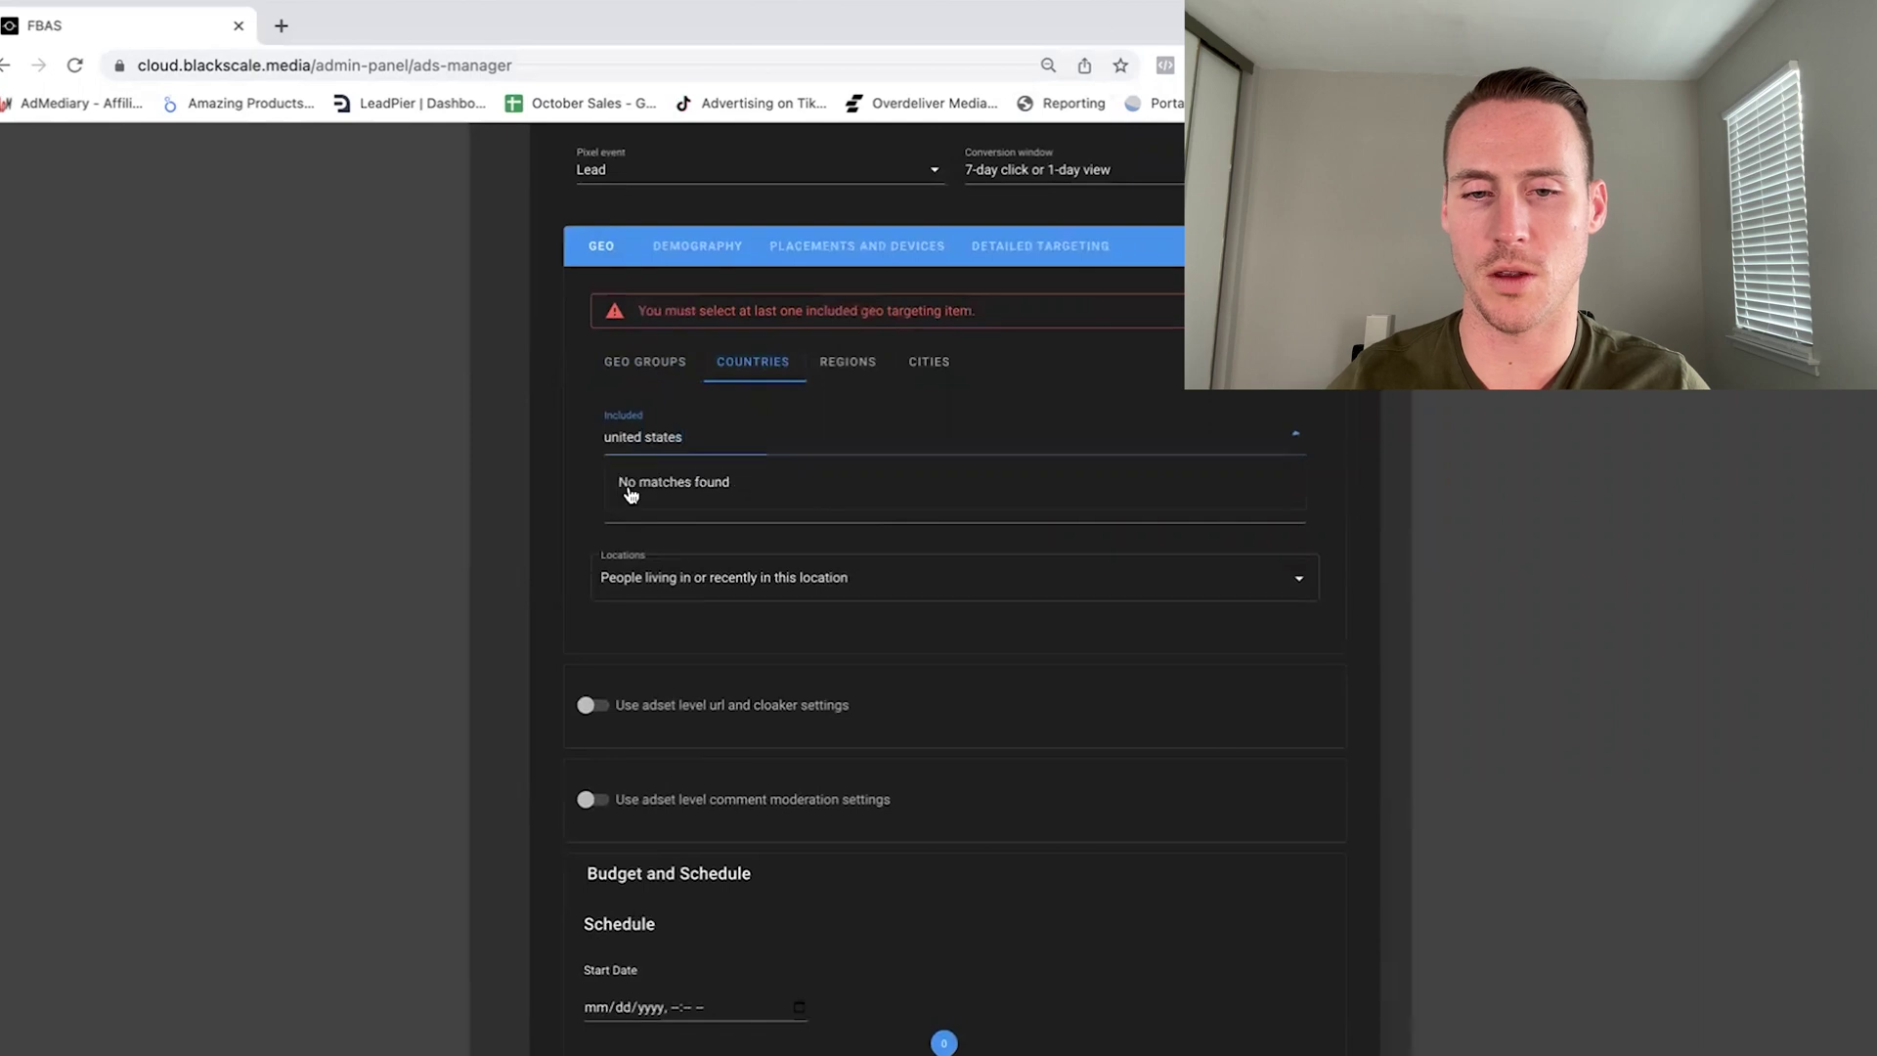
pyautogui.click(666, 532)
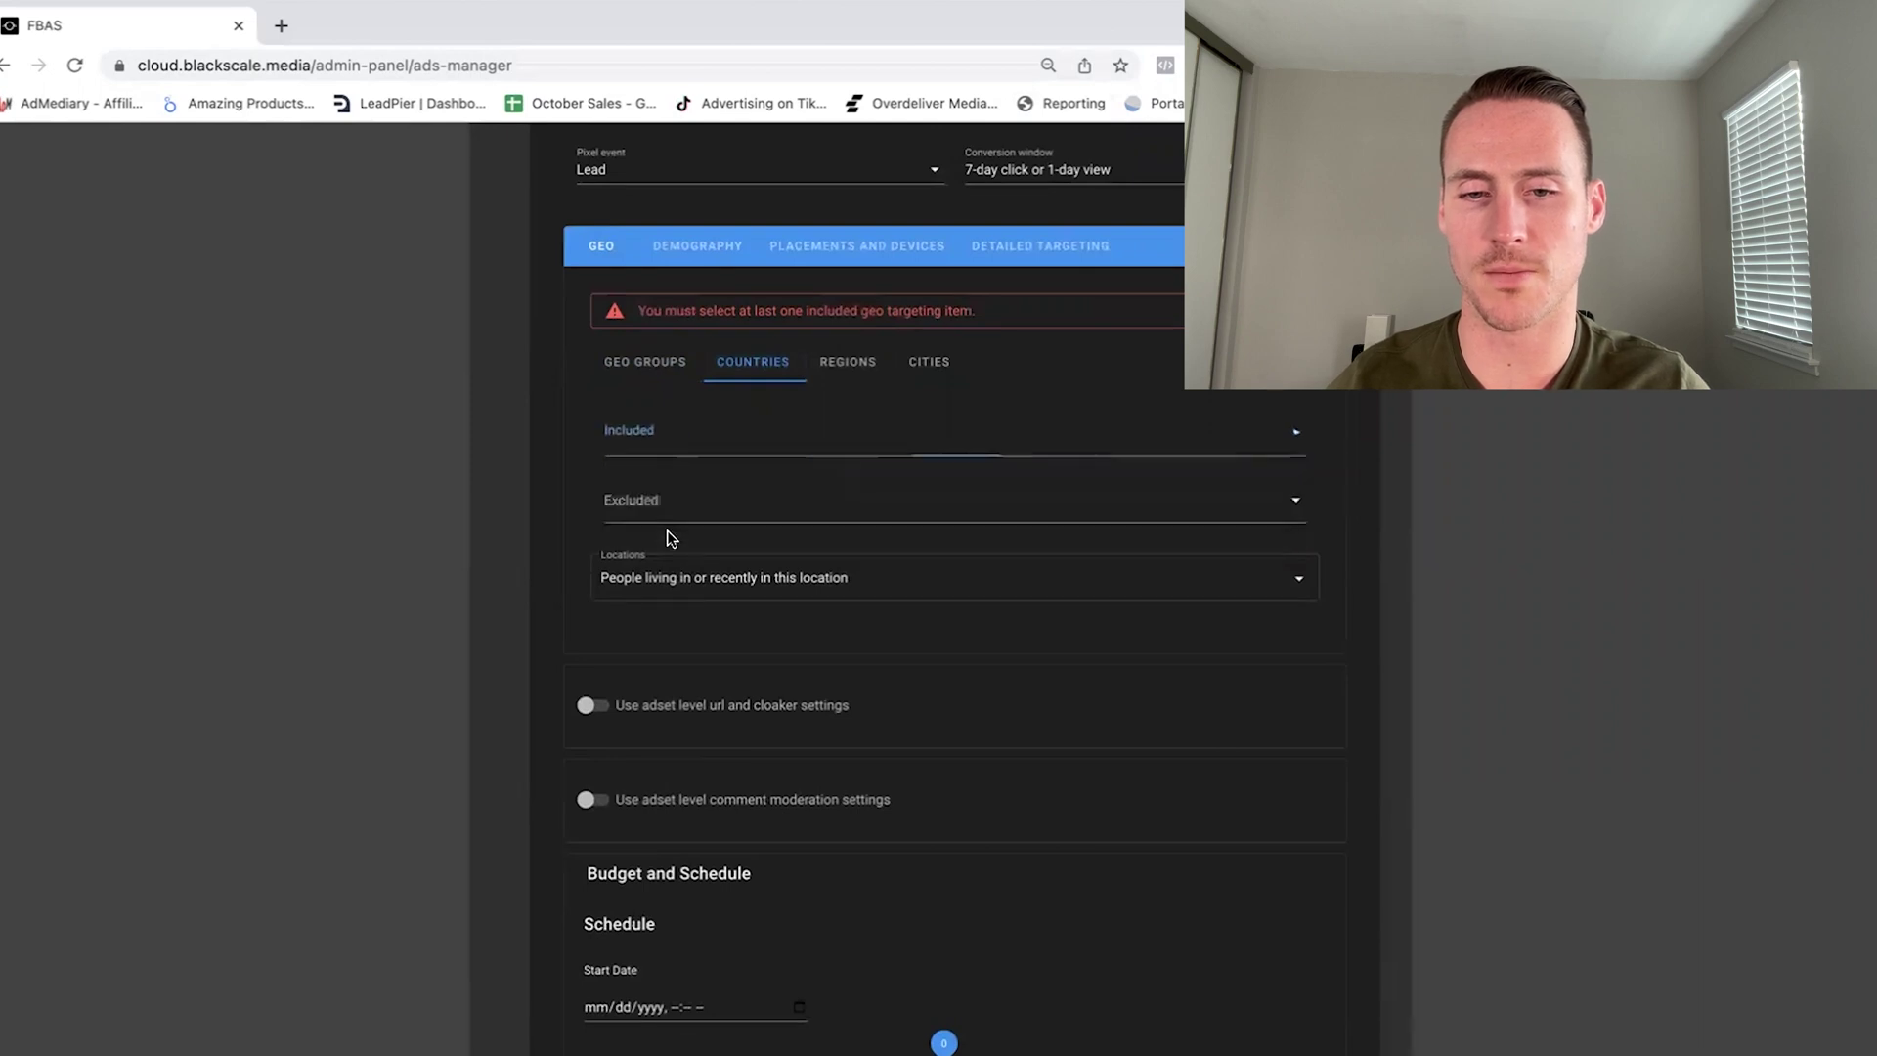
pyautogui.click(587, 422)
pyautogui.write('united states')
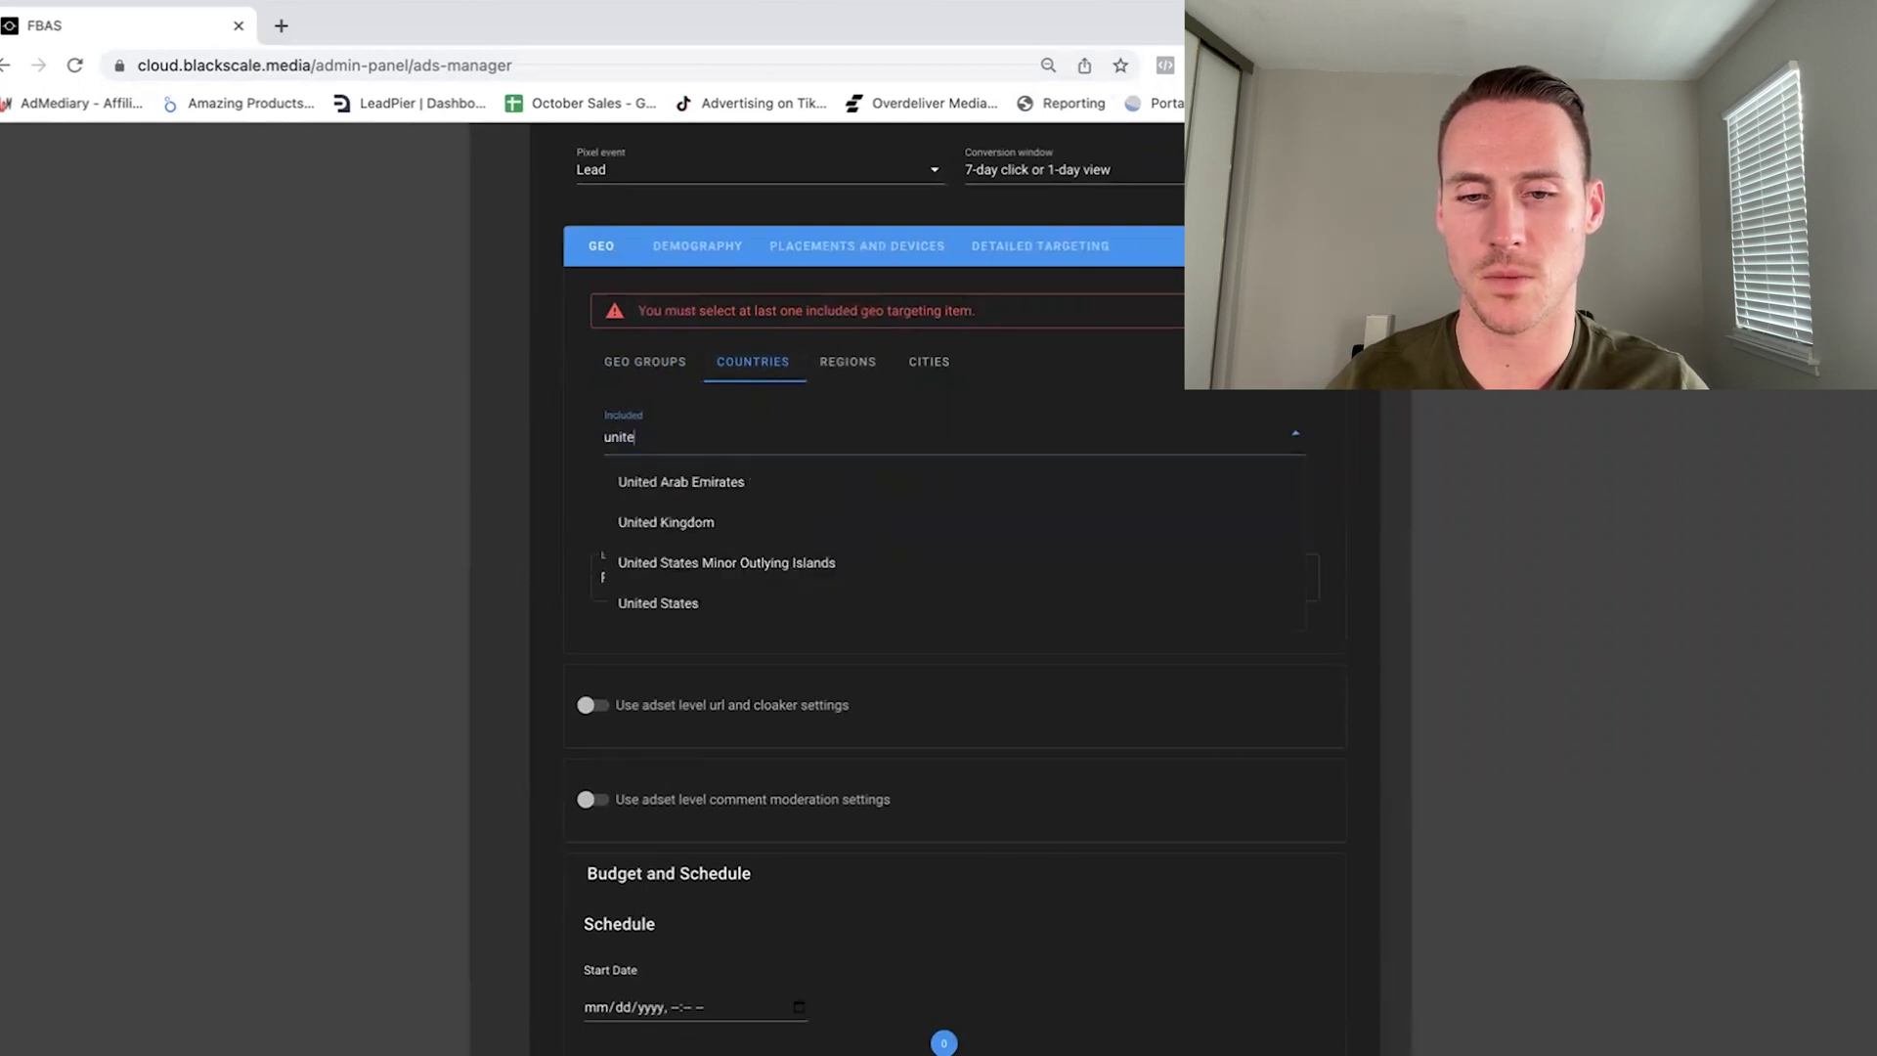
pyautogui.click(654, 520)
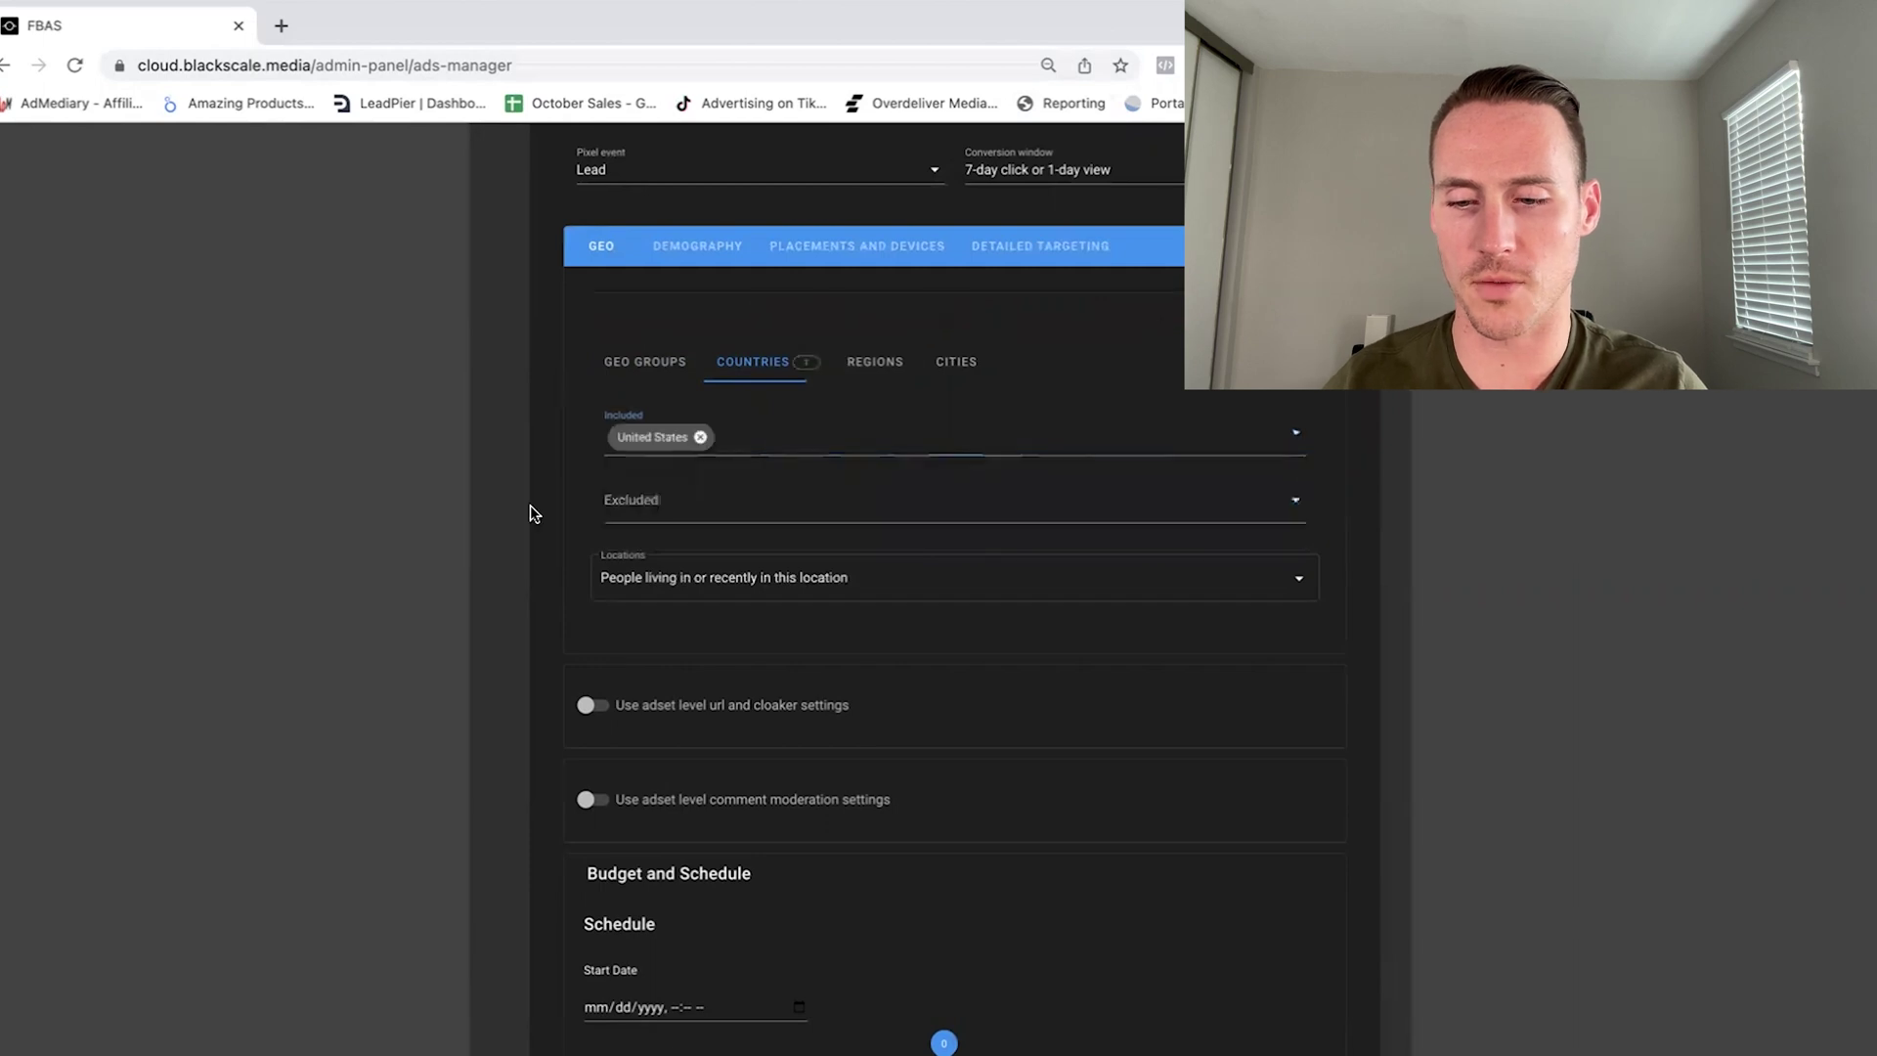
pyautogui.scroll(-2, 376, 496)
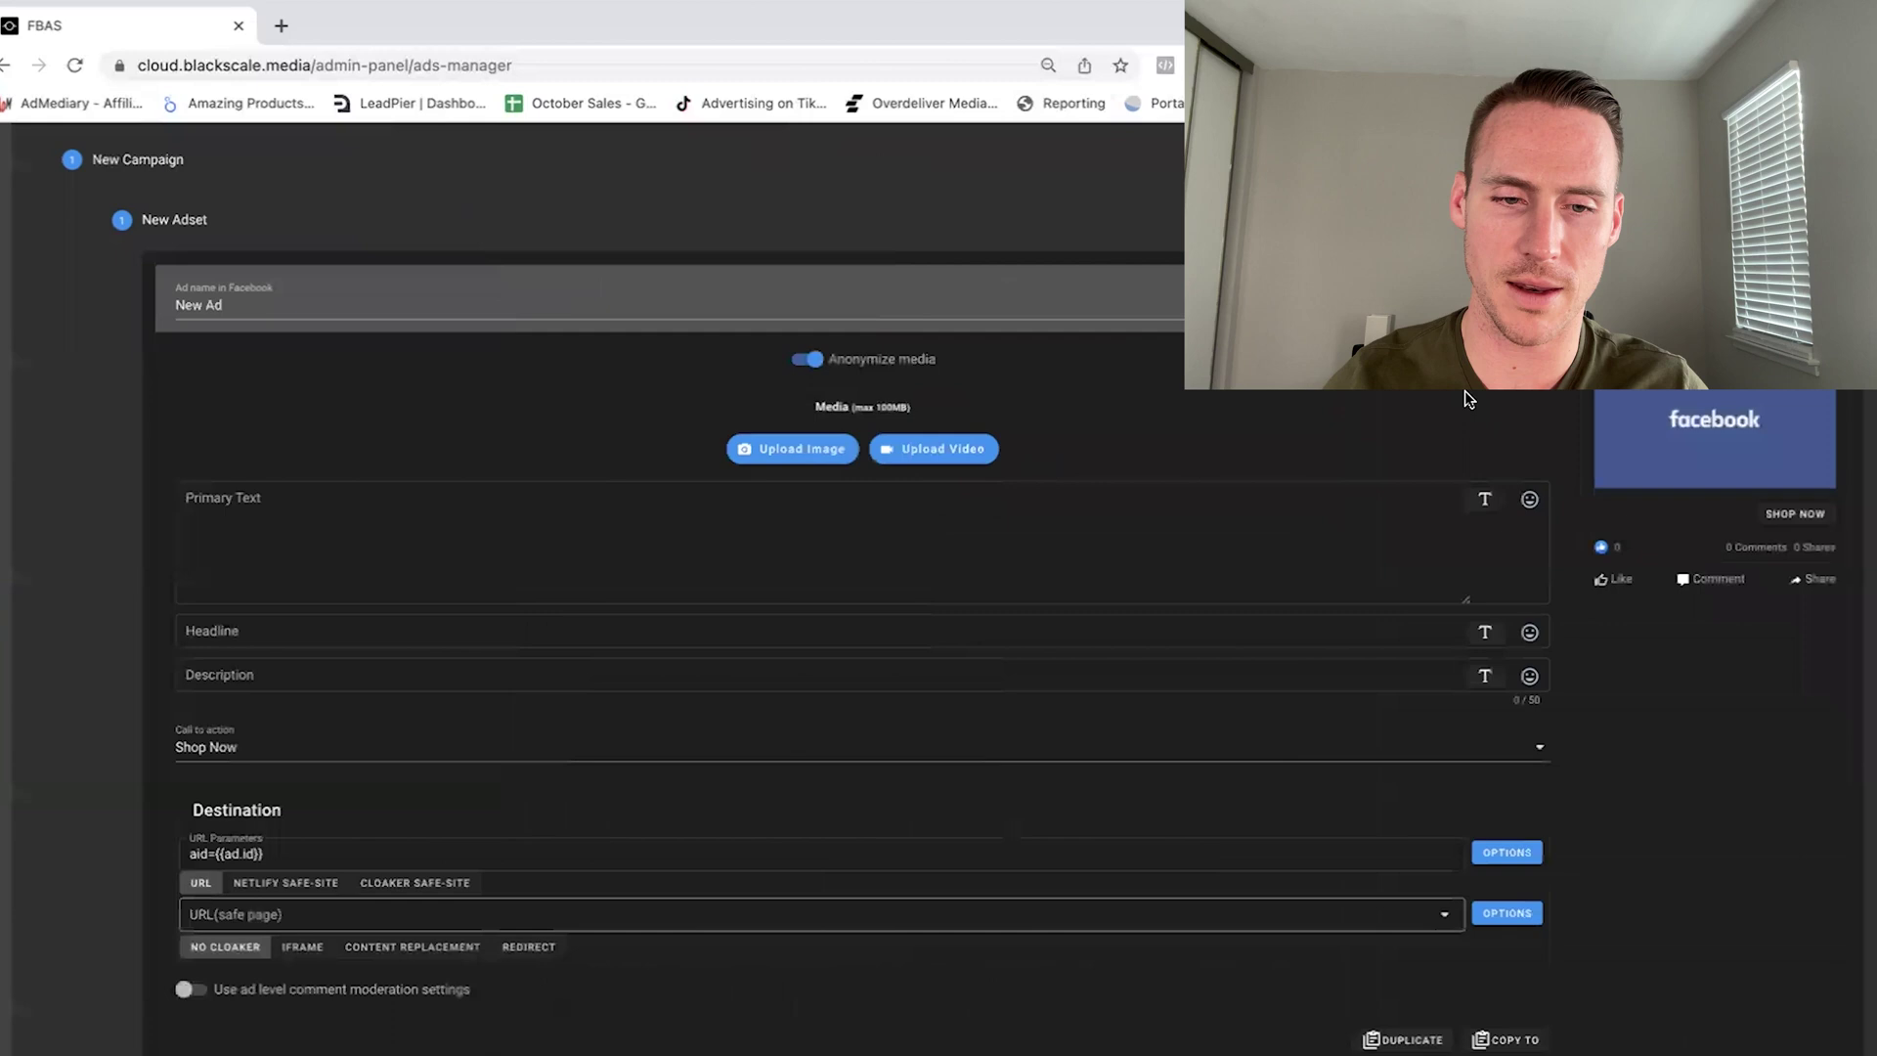
# Write the ad's two-line primary text, headline and description copy
pyautogui.click(305, 509)
pyautogui.write('This i')
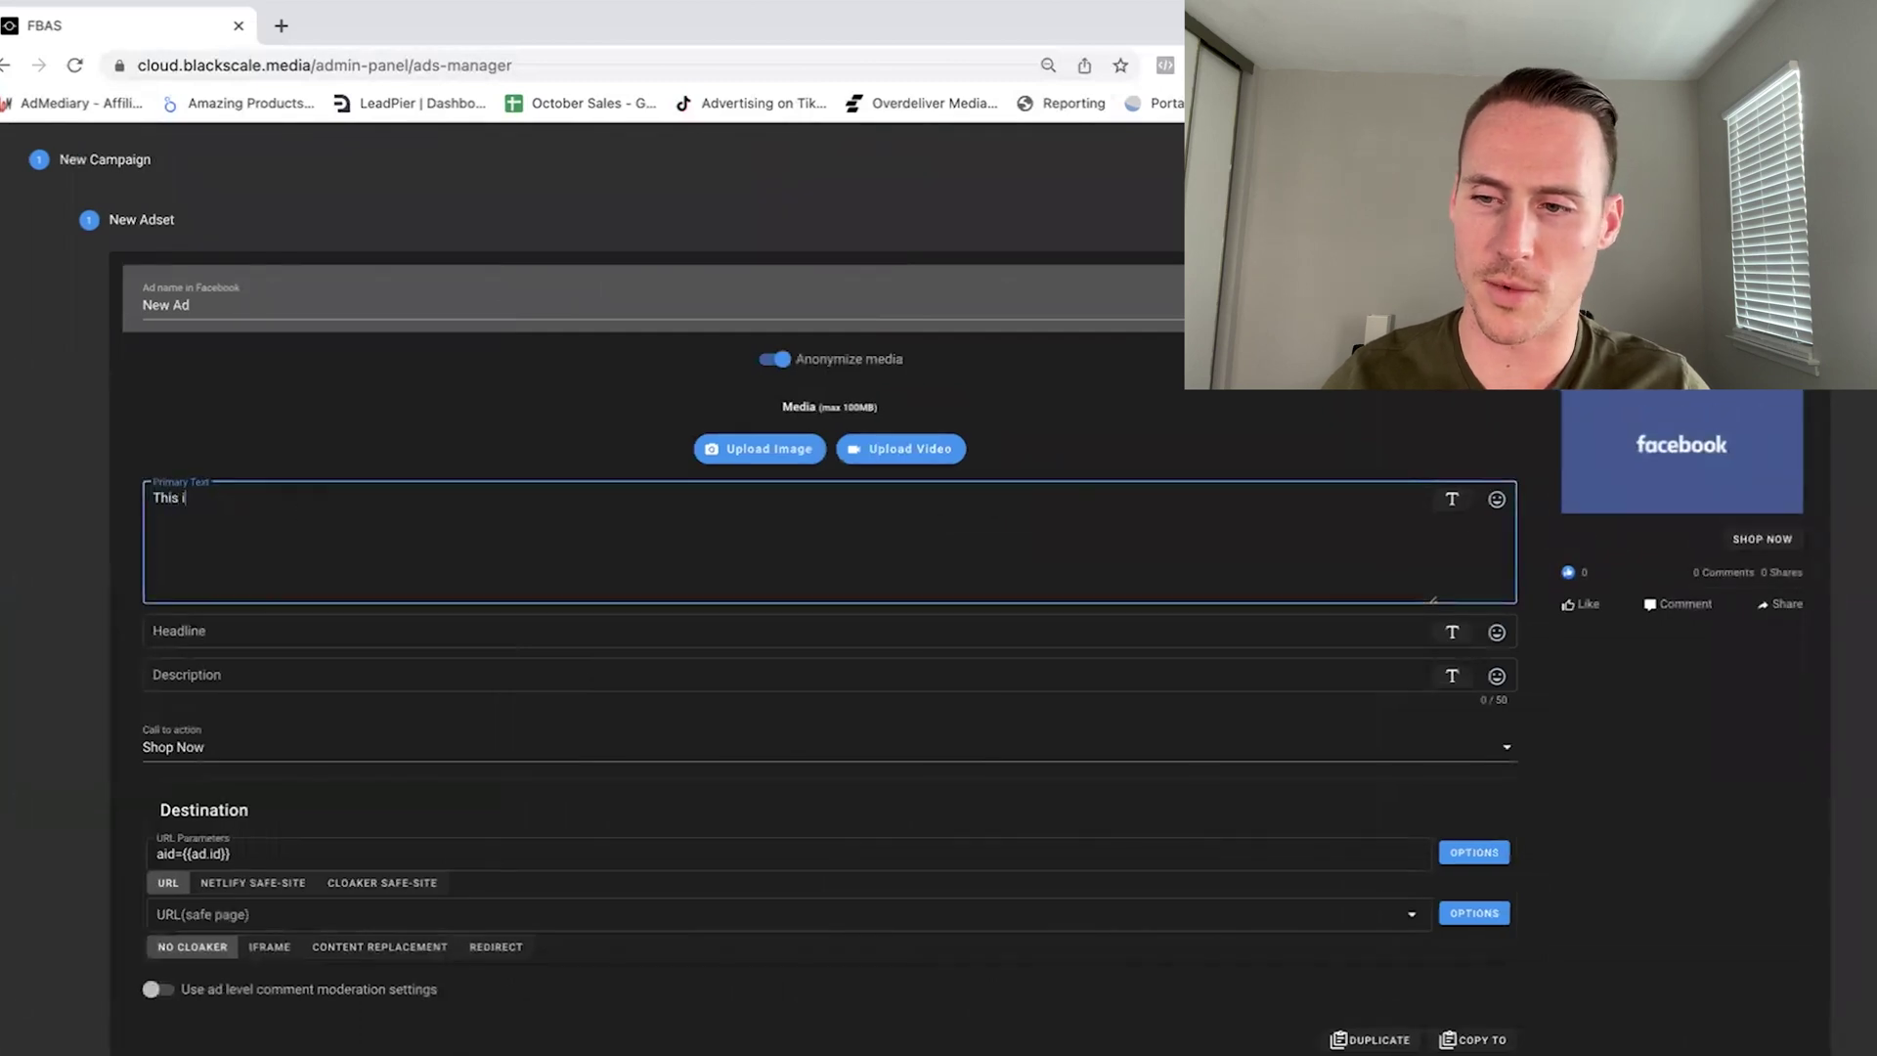
pyautogui.write('s the ad copy')
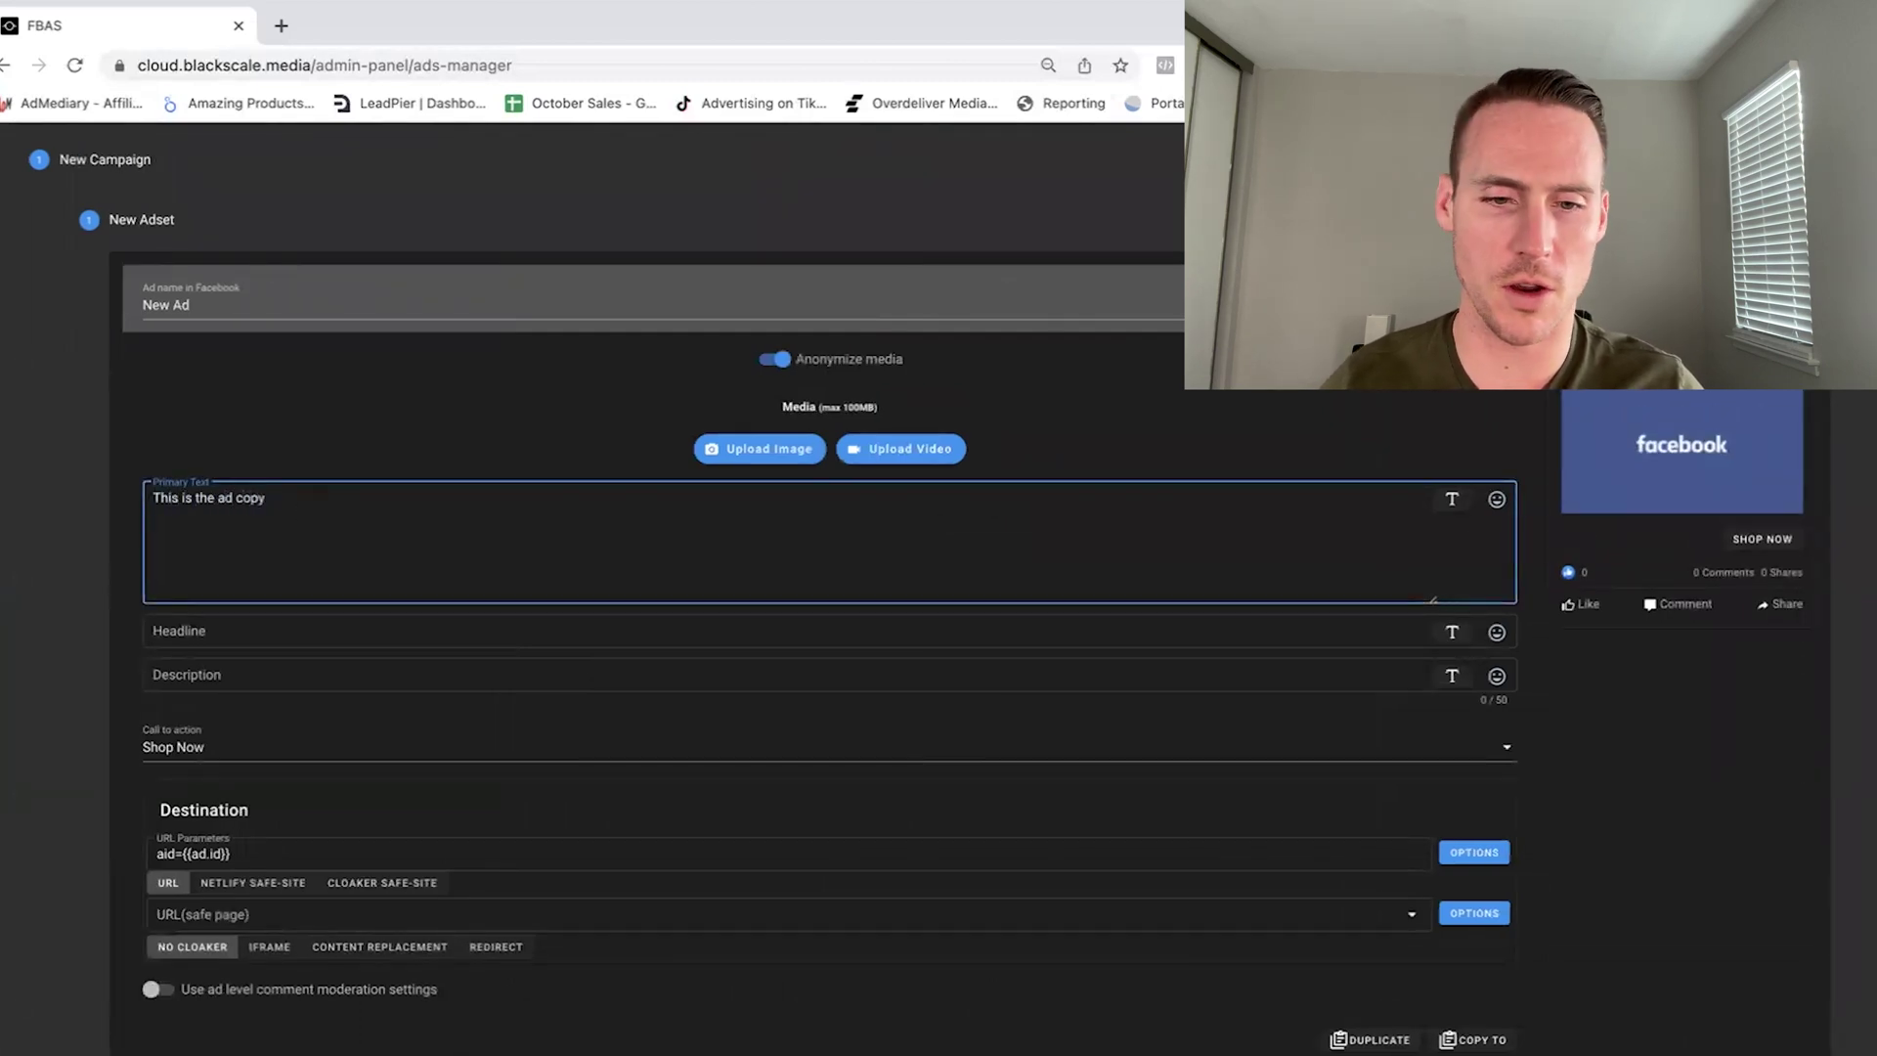
pyautogui.write(' for the primary')
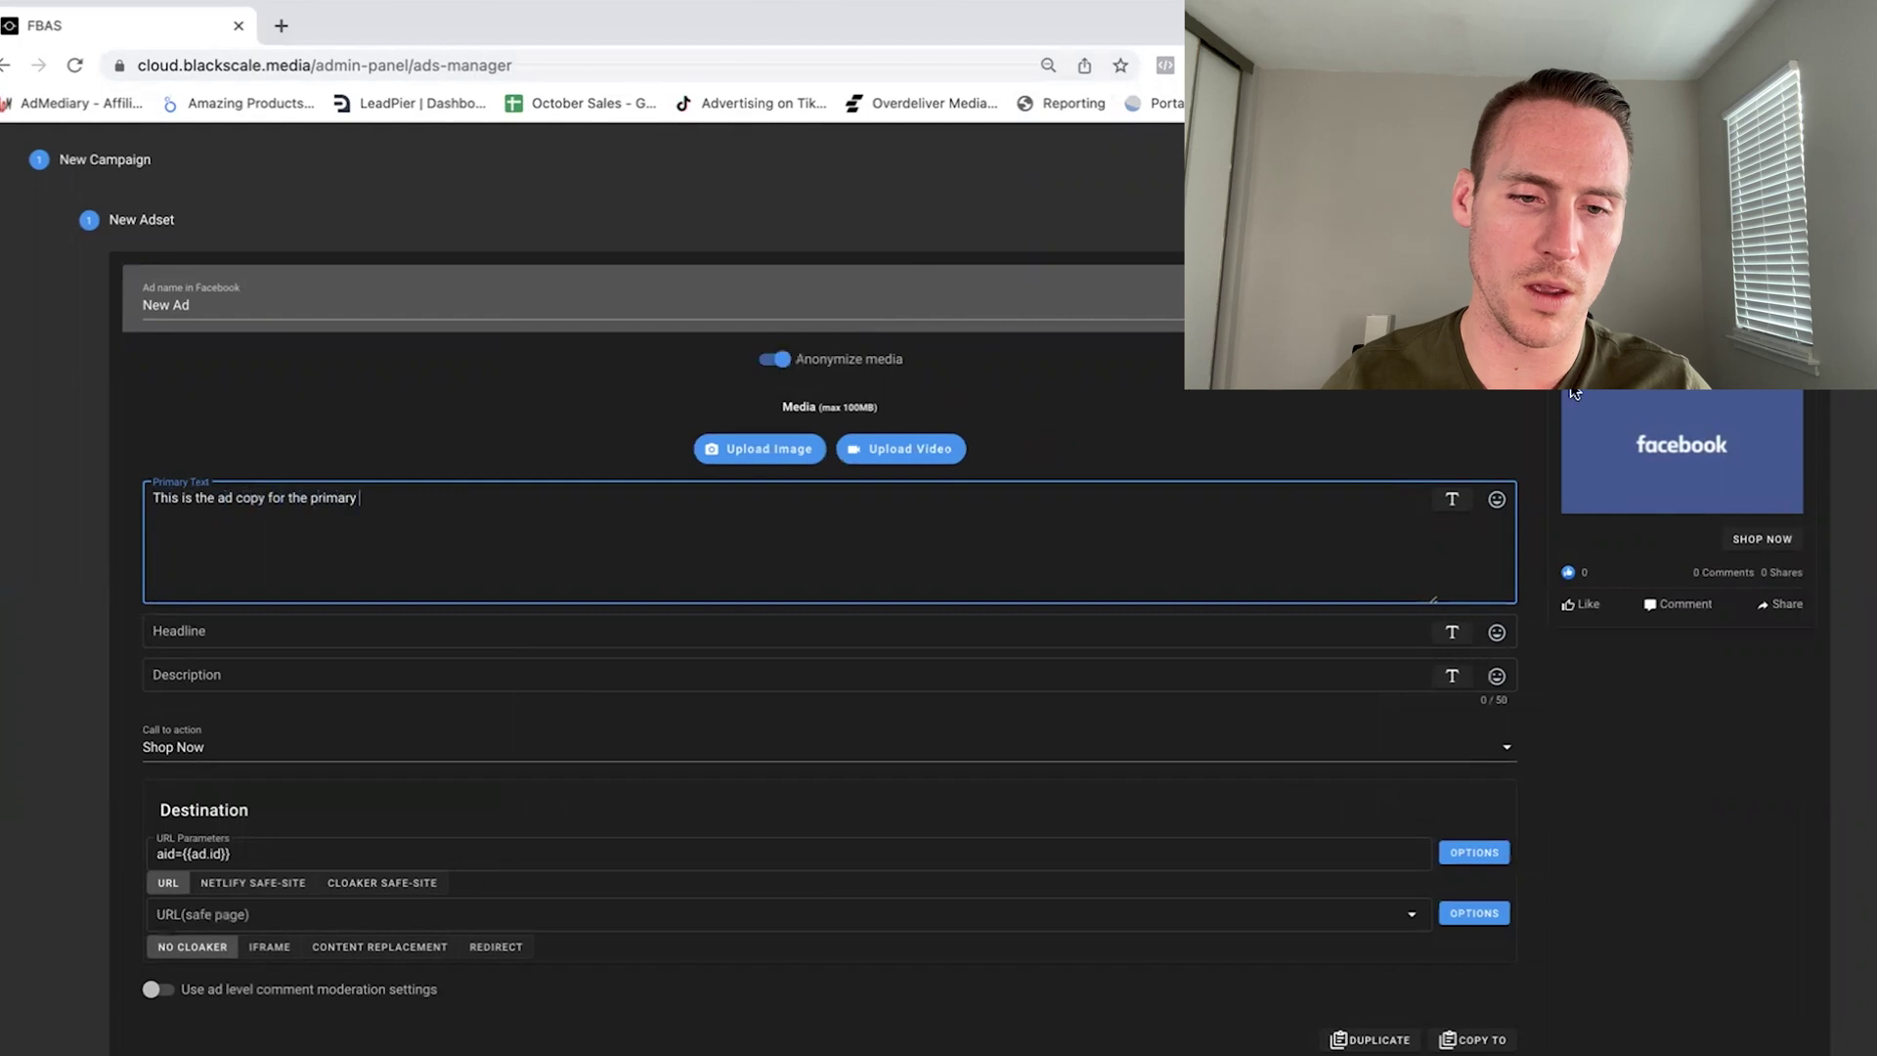
pyautogui.press('Return')
pyautogui.write('W')
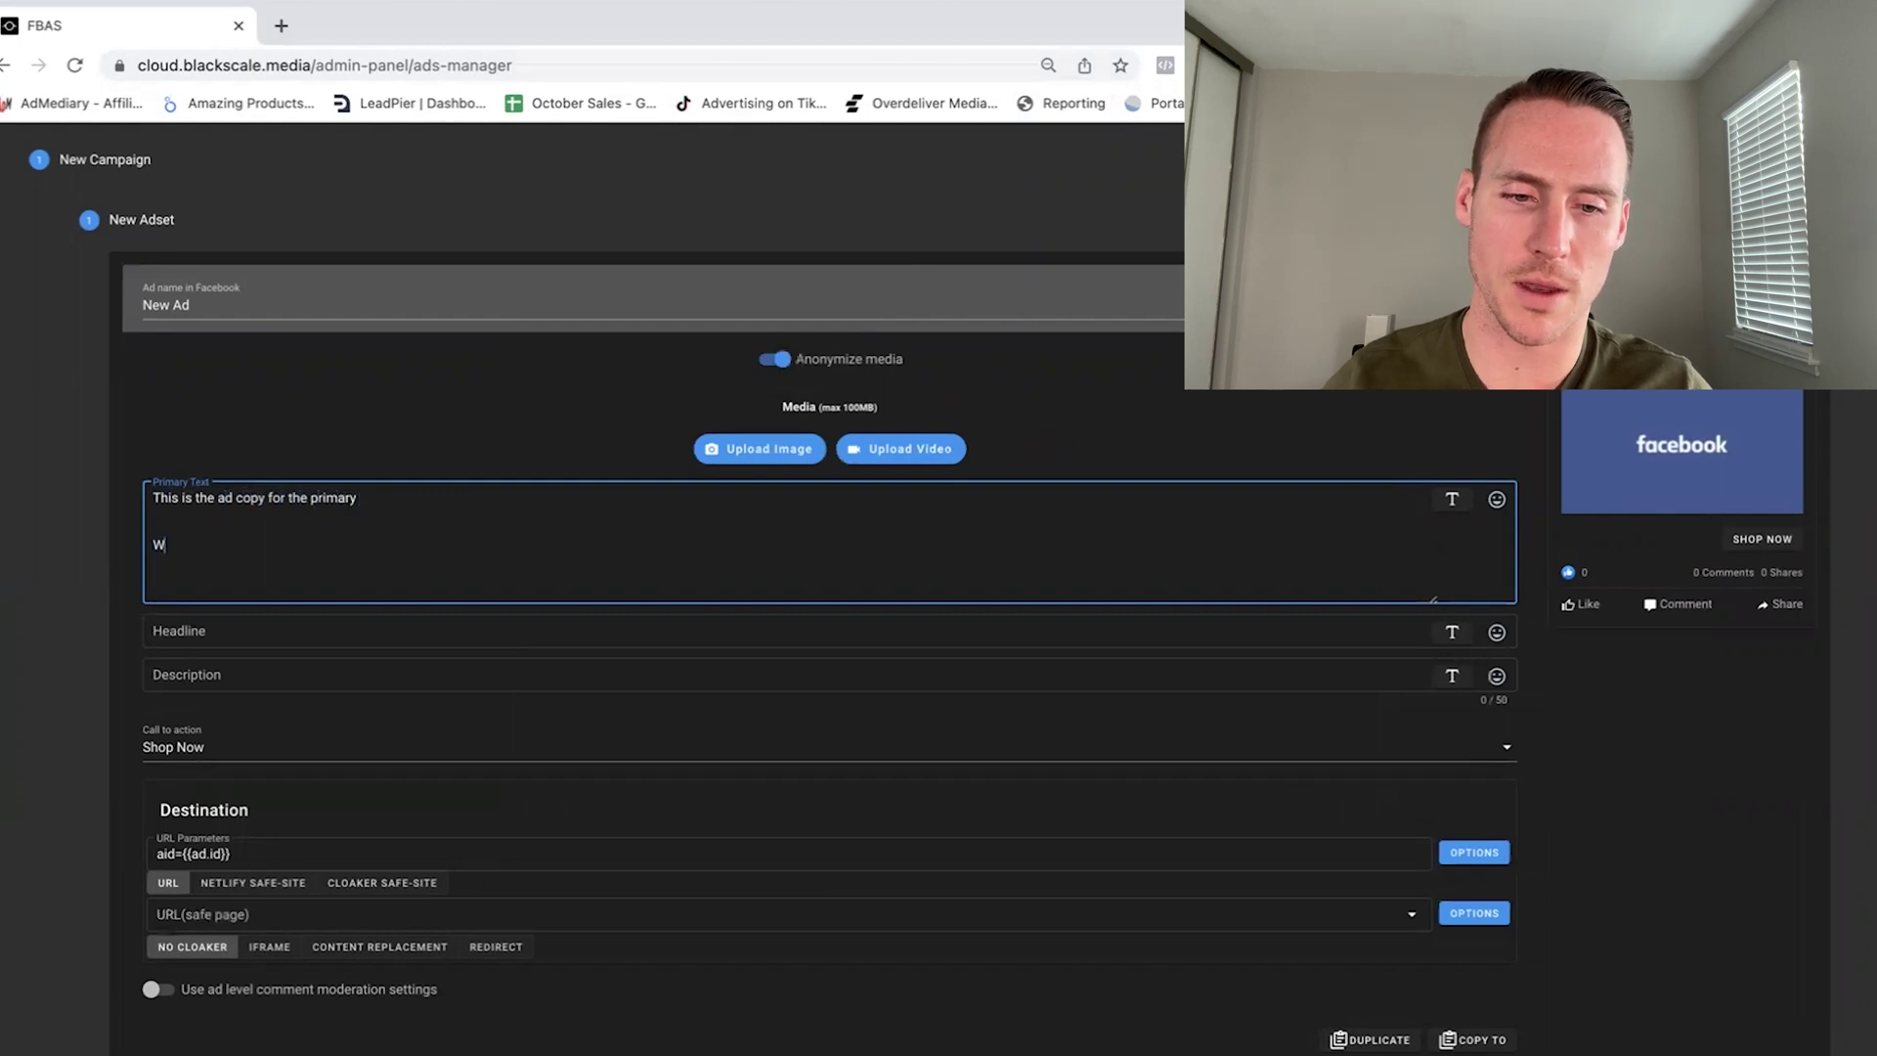
pyautogui.write('e write our ad')
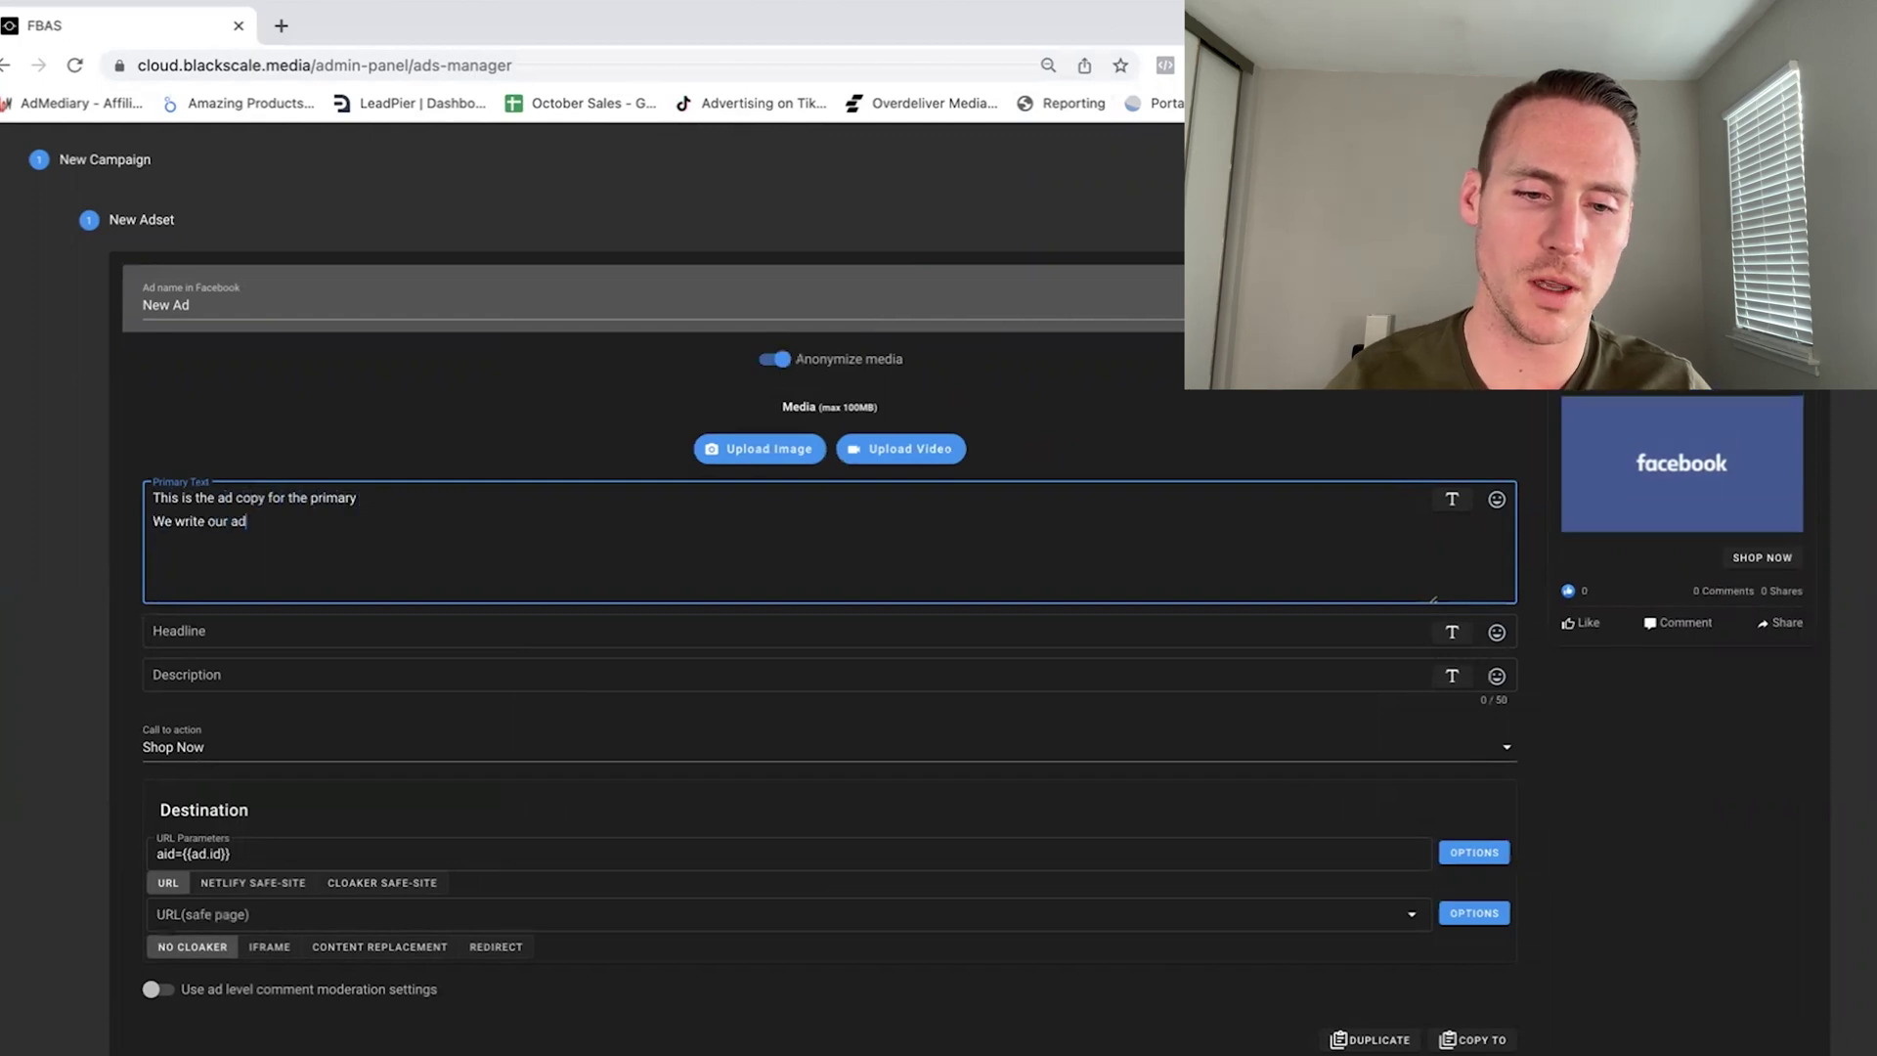
pyautogui.write(' copy in here')
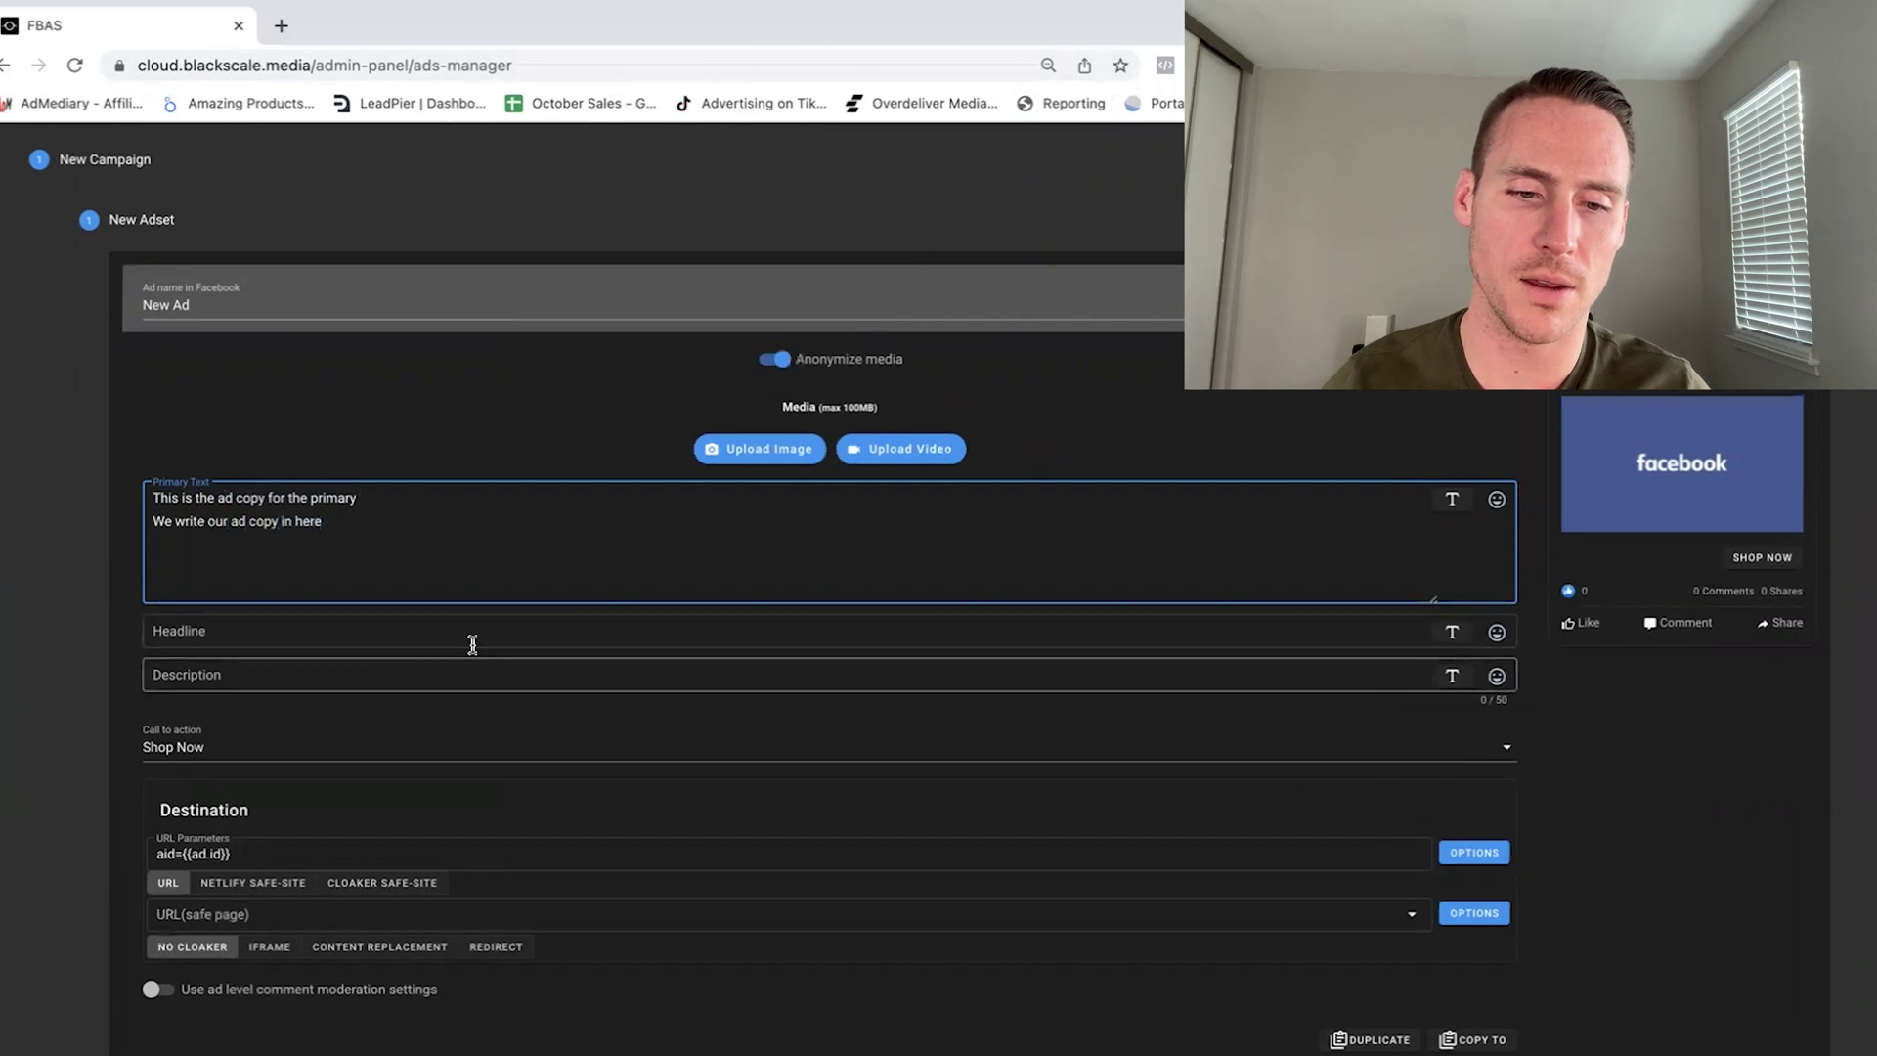
pyautogui.click(473, 637)
pyautogui.write('Headlin')
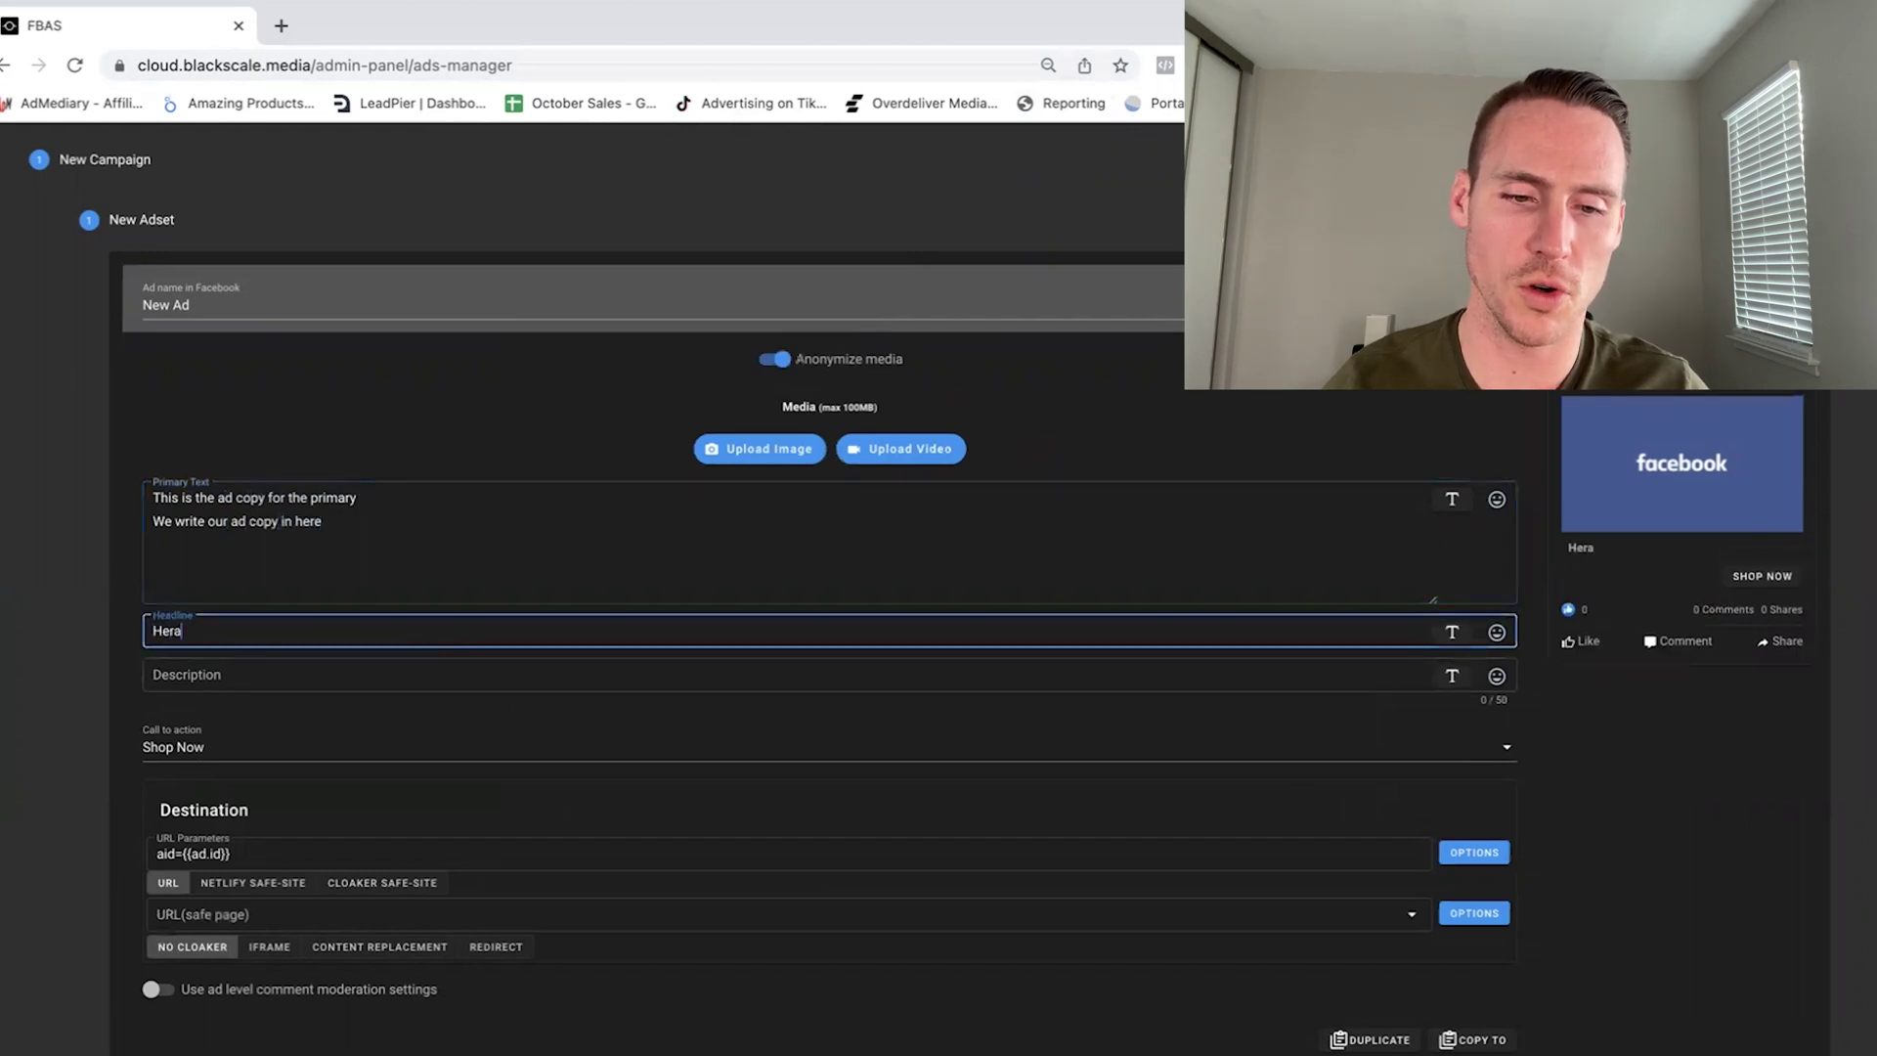
pyautogui.write('e here for sure!')
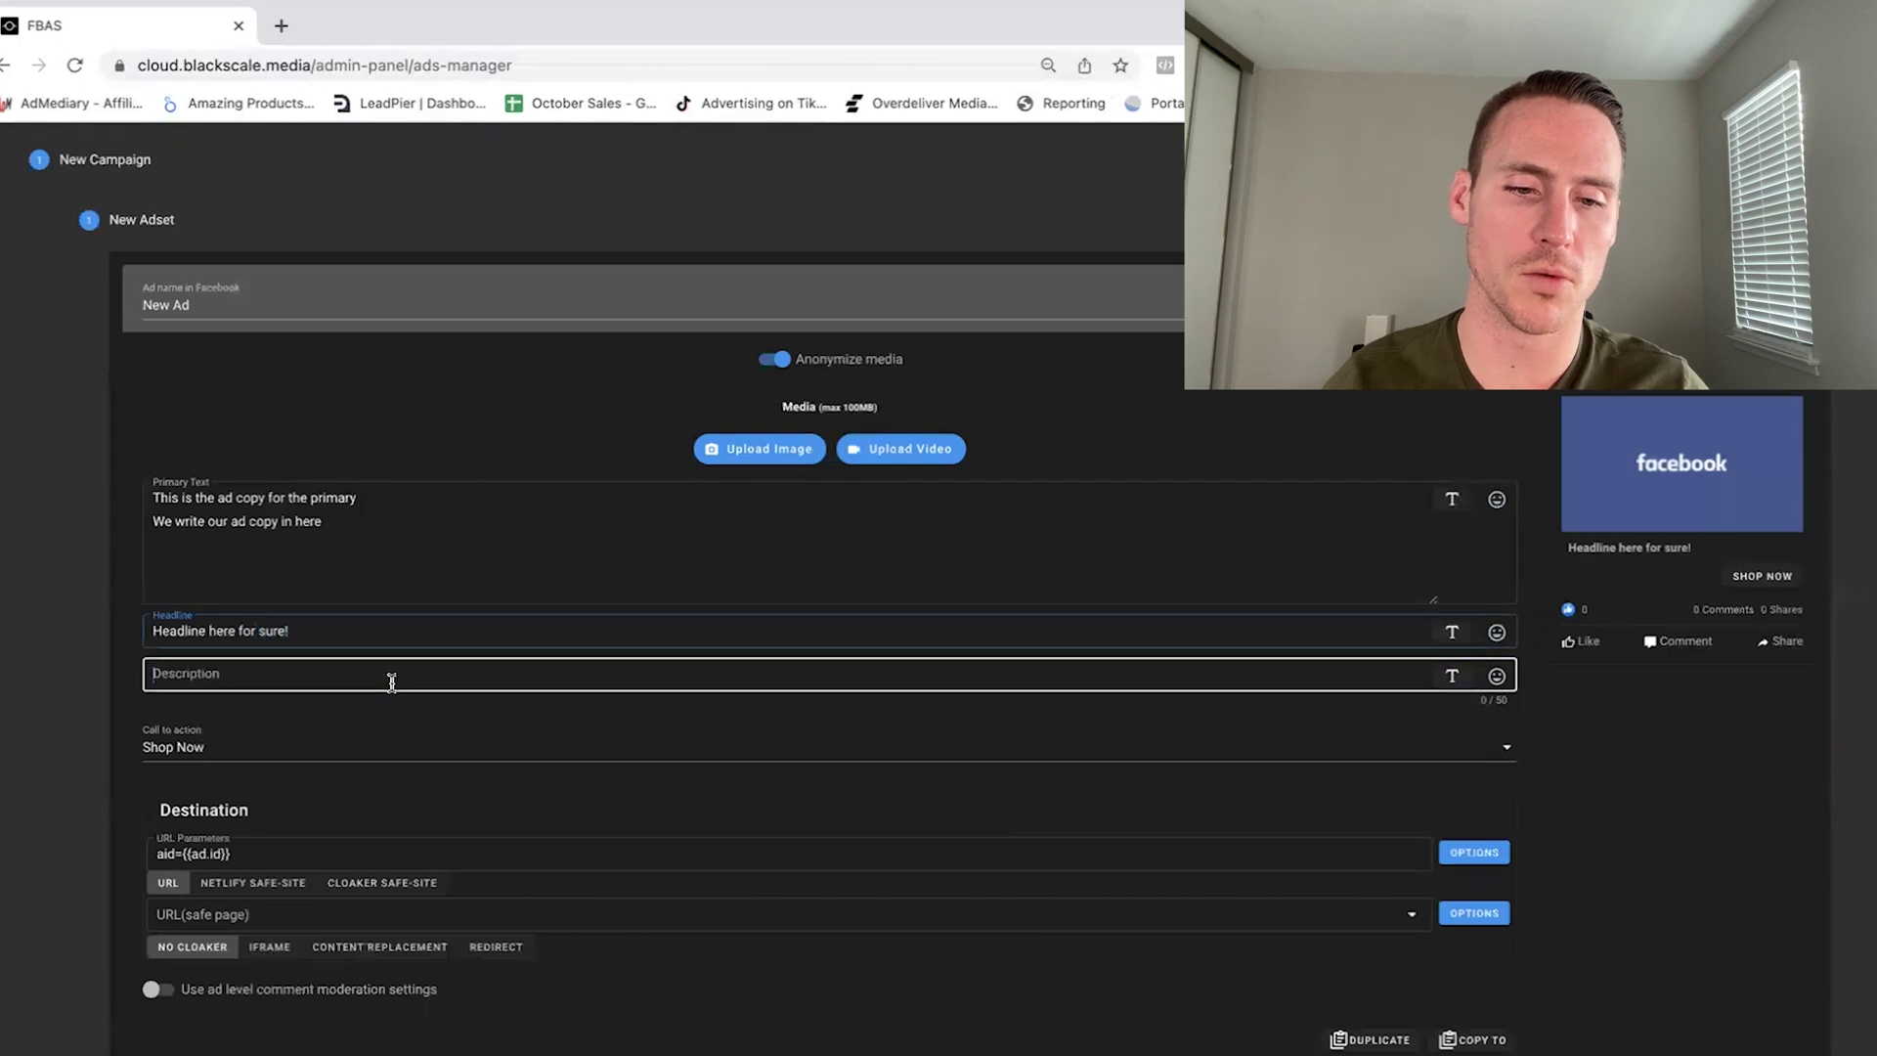
pyautogui.click(390, 676)
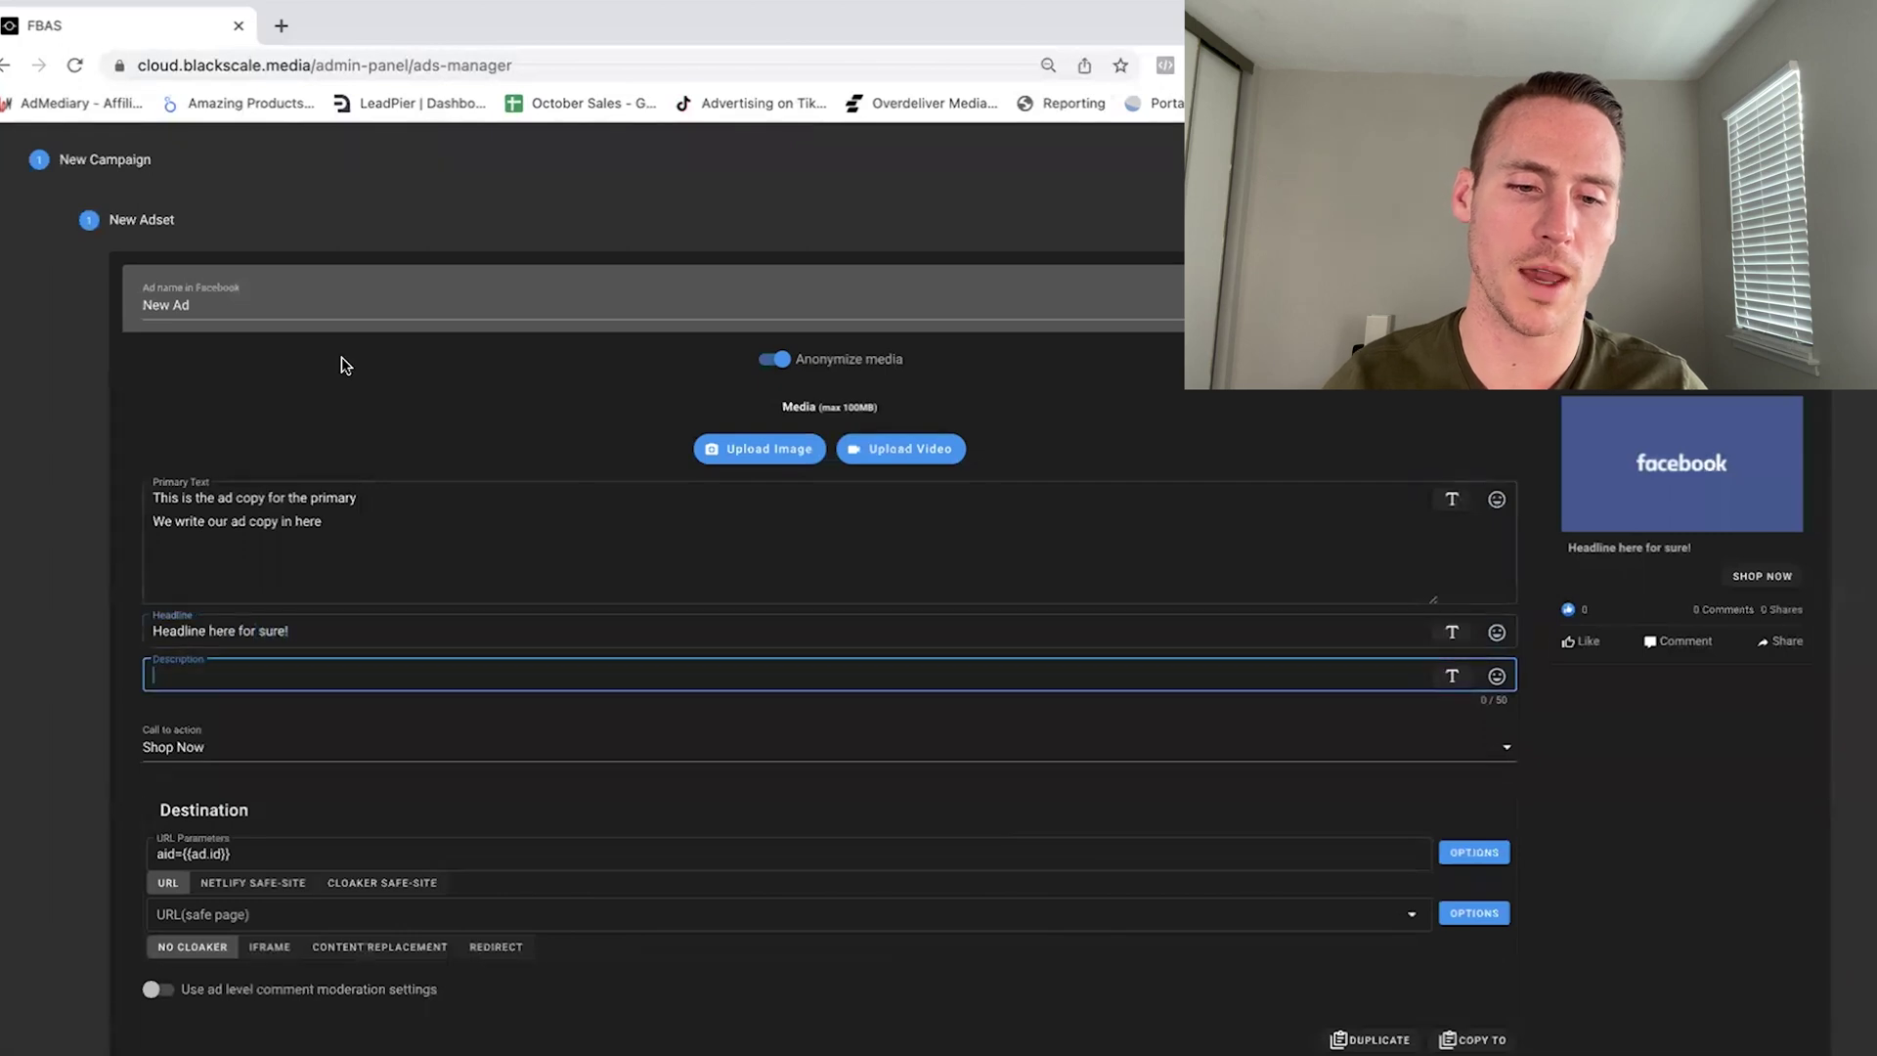
pyautogui.write('Your ')
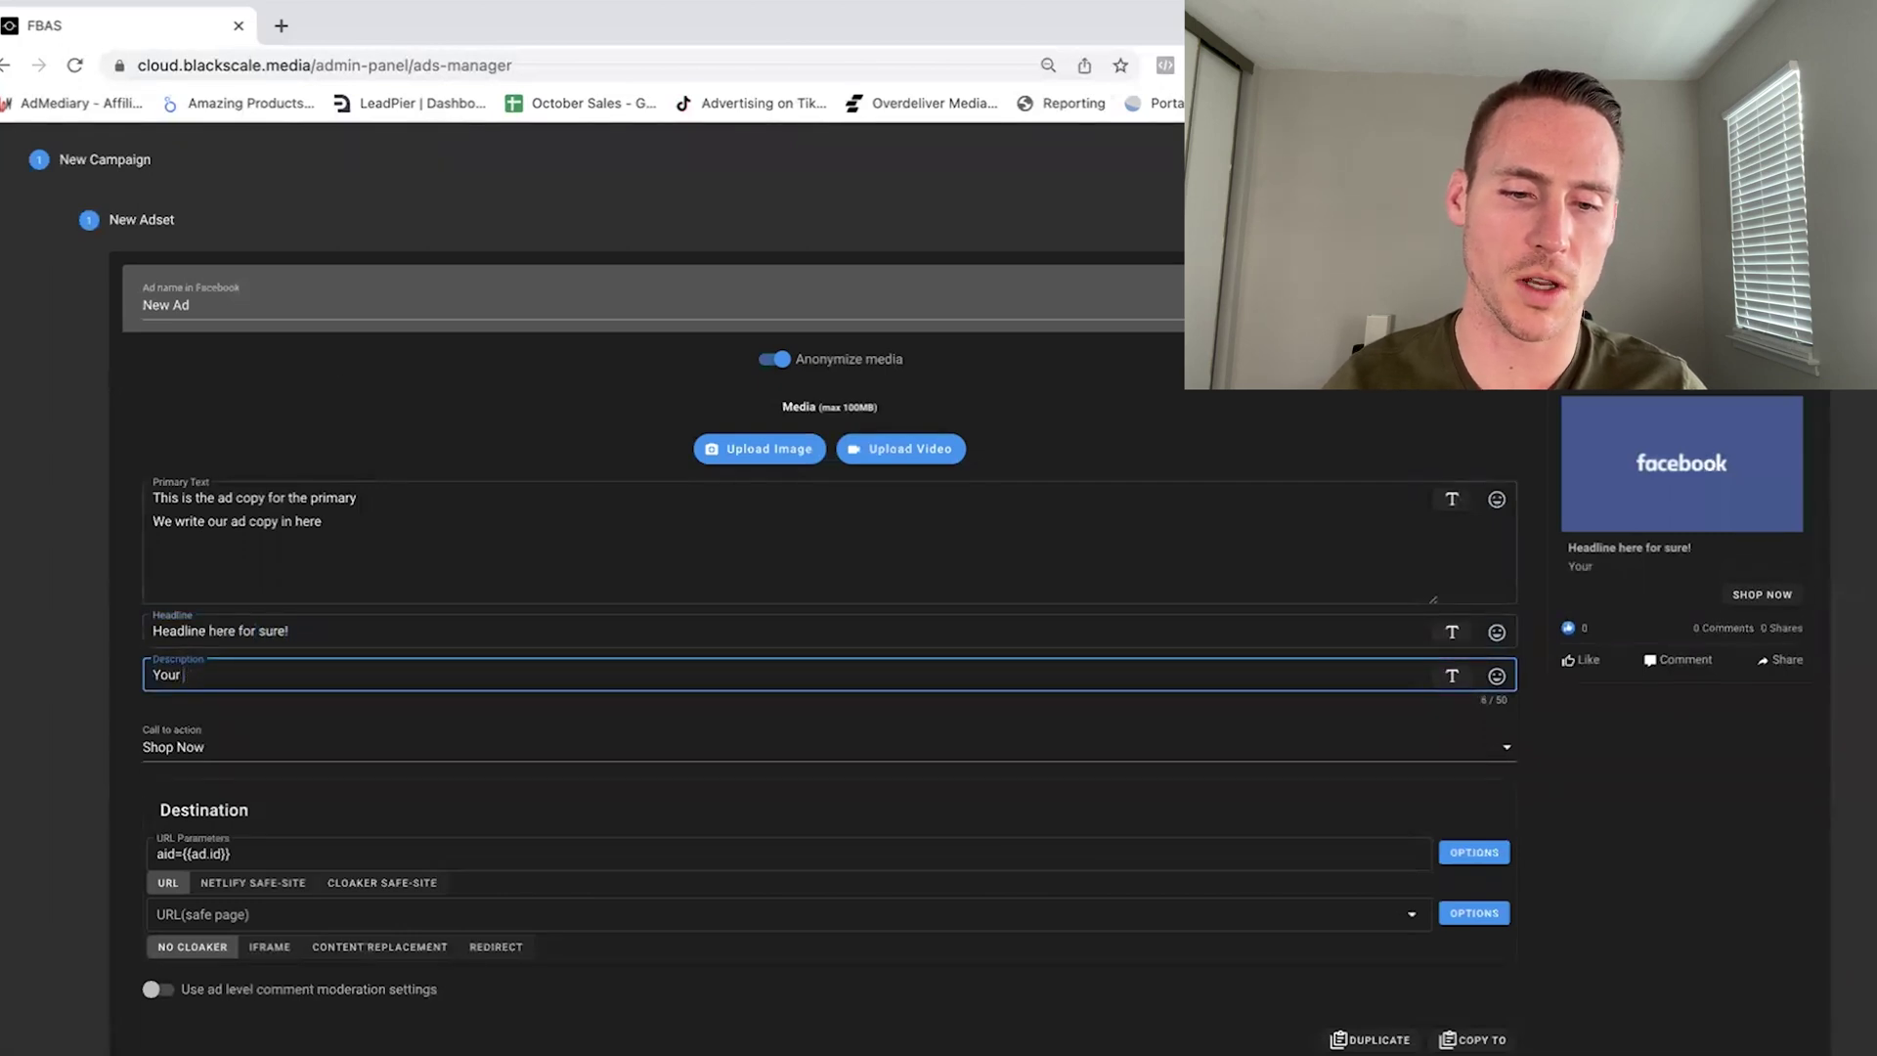
pyautogui.write('description')
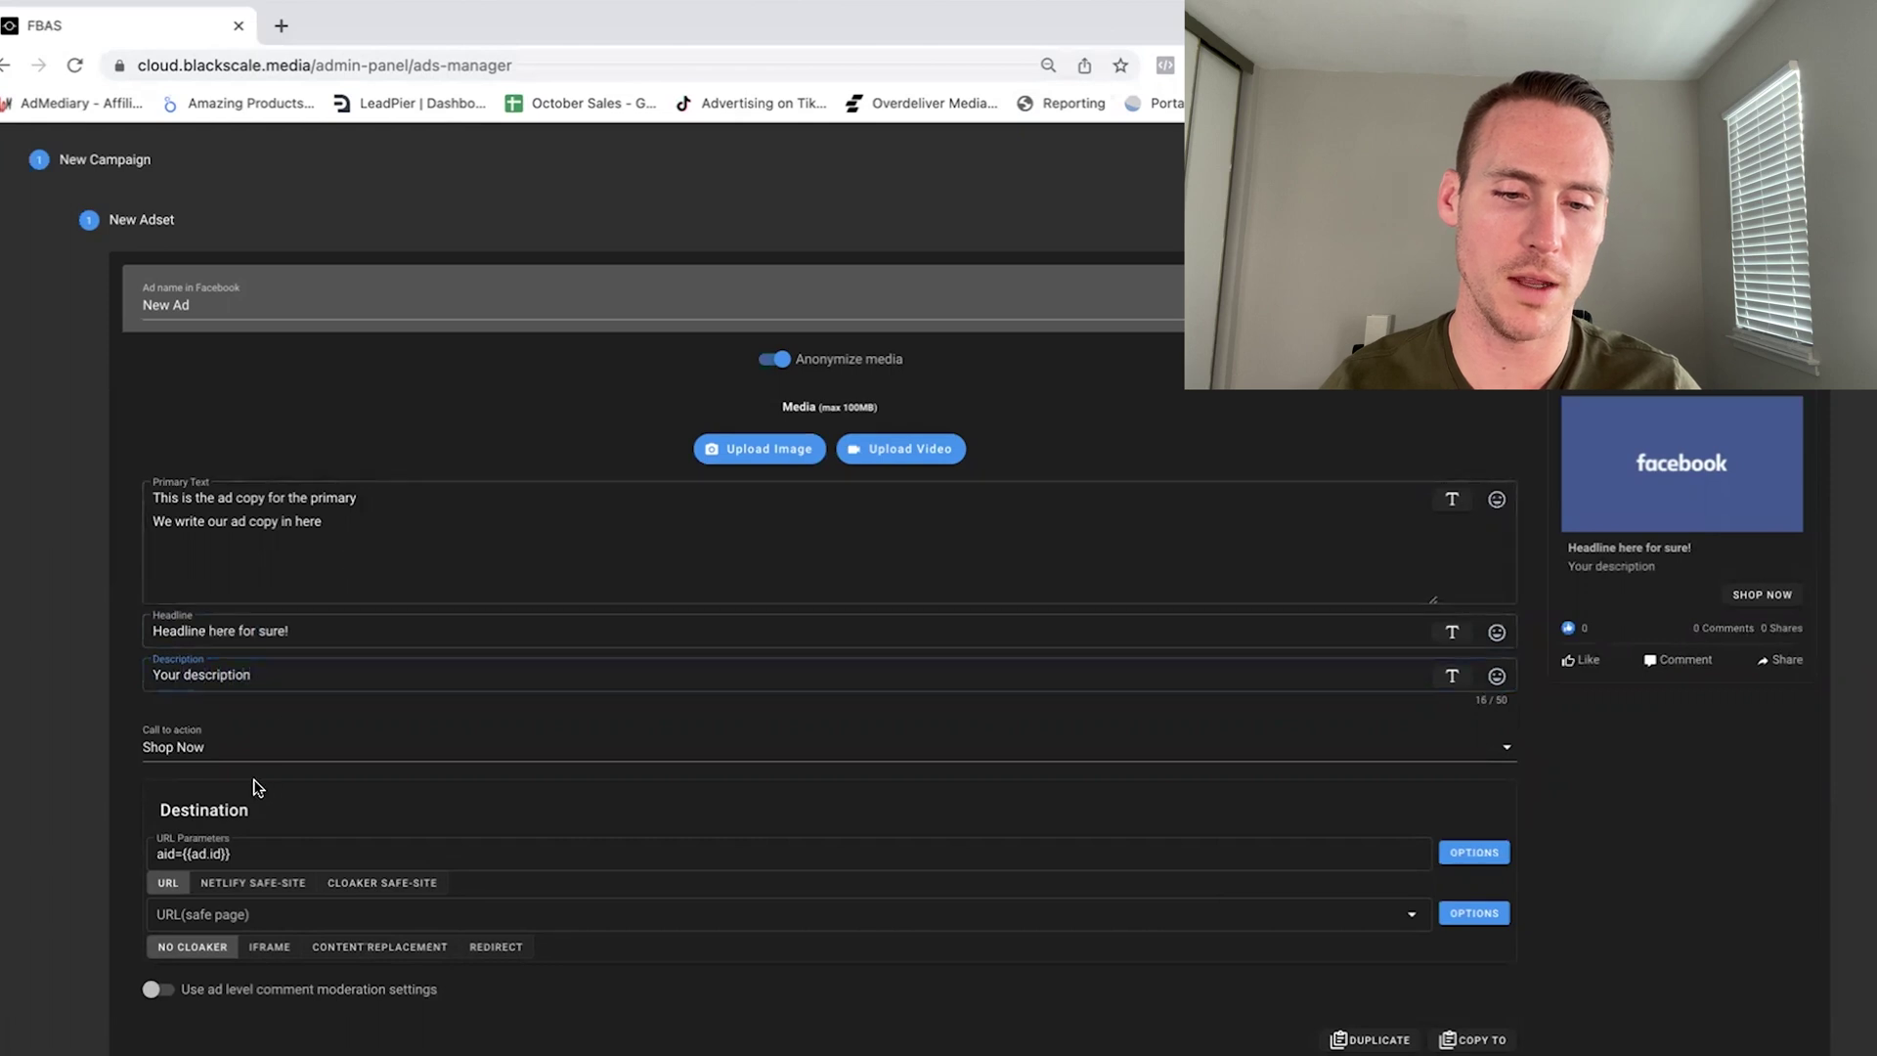
# Set the call to action to Learn More and begin the safe-page URL with 'www'
pyautogui.click(244, 745)
pyautogui.scroll(2, 210, 847)
pyautogui.scroll(1, 210, 848)
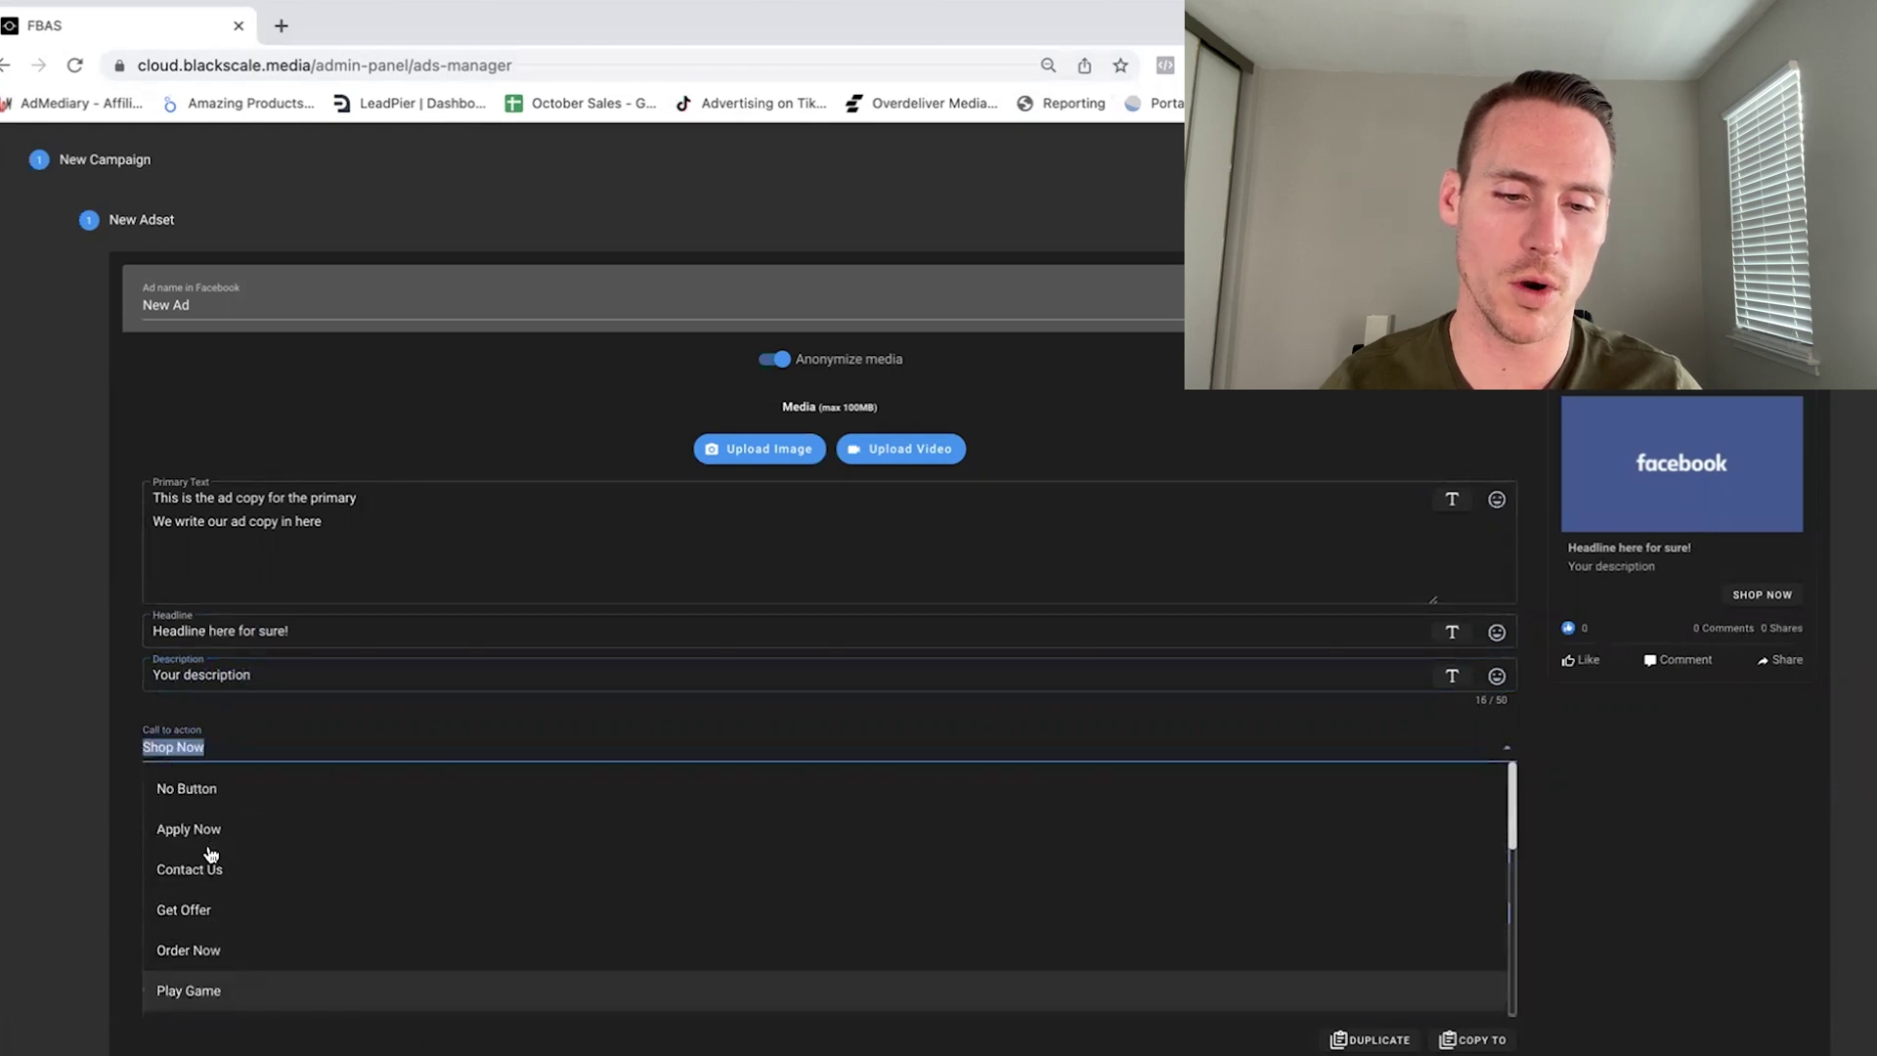
pyautogui.scroll(-3, 210, 909)
pyautogui.scroll(-3, 210, 912)
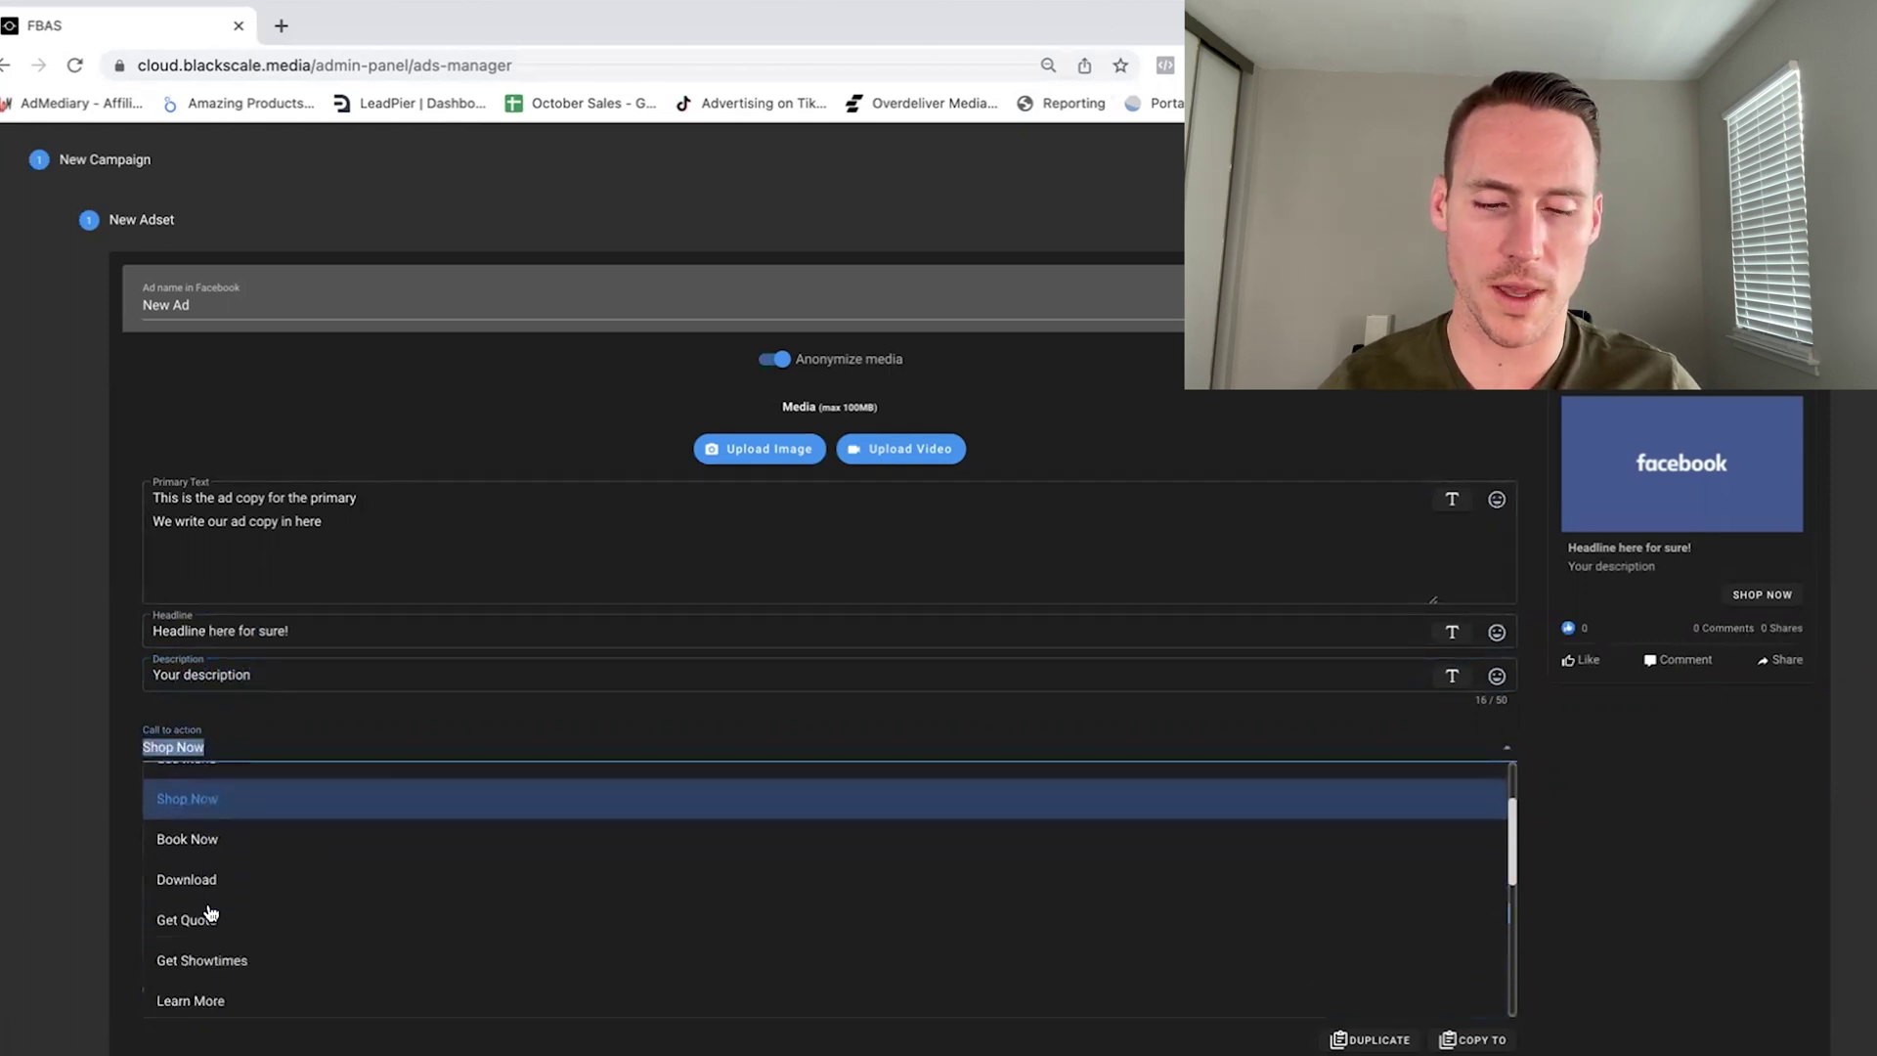
pyautogui.click(171, 926)
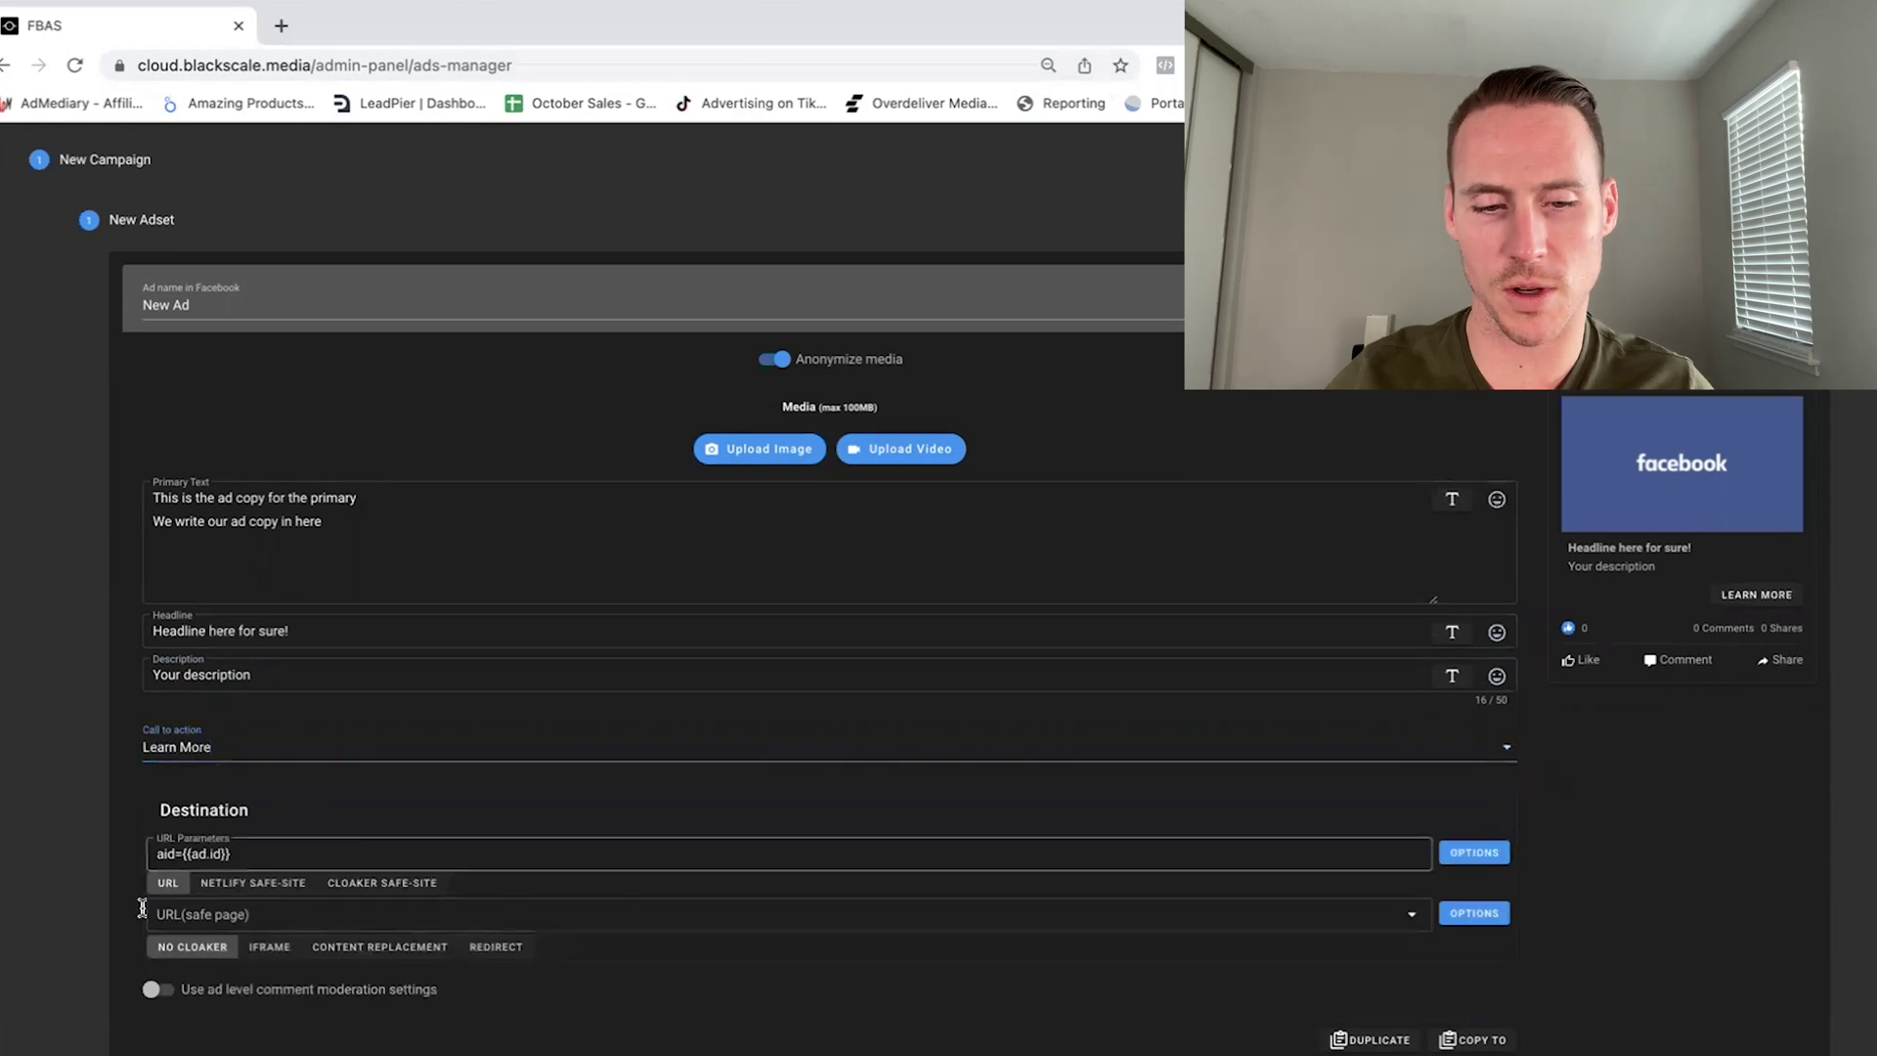
pyautogui.click(200, 899)
pyautogui.write('www.yahoo=.com')
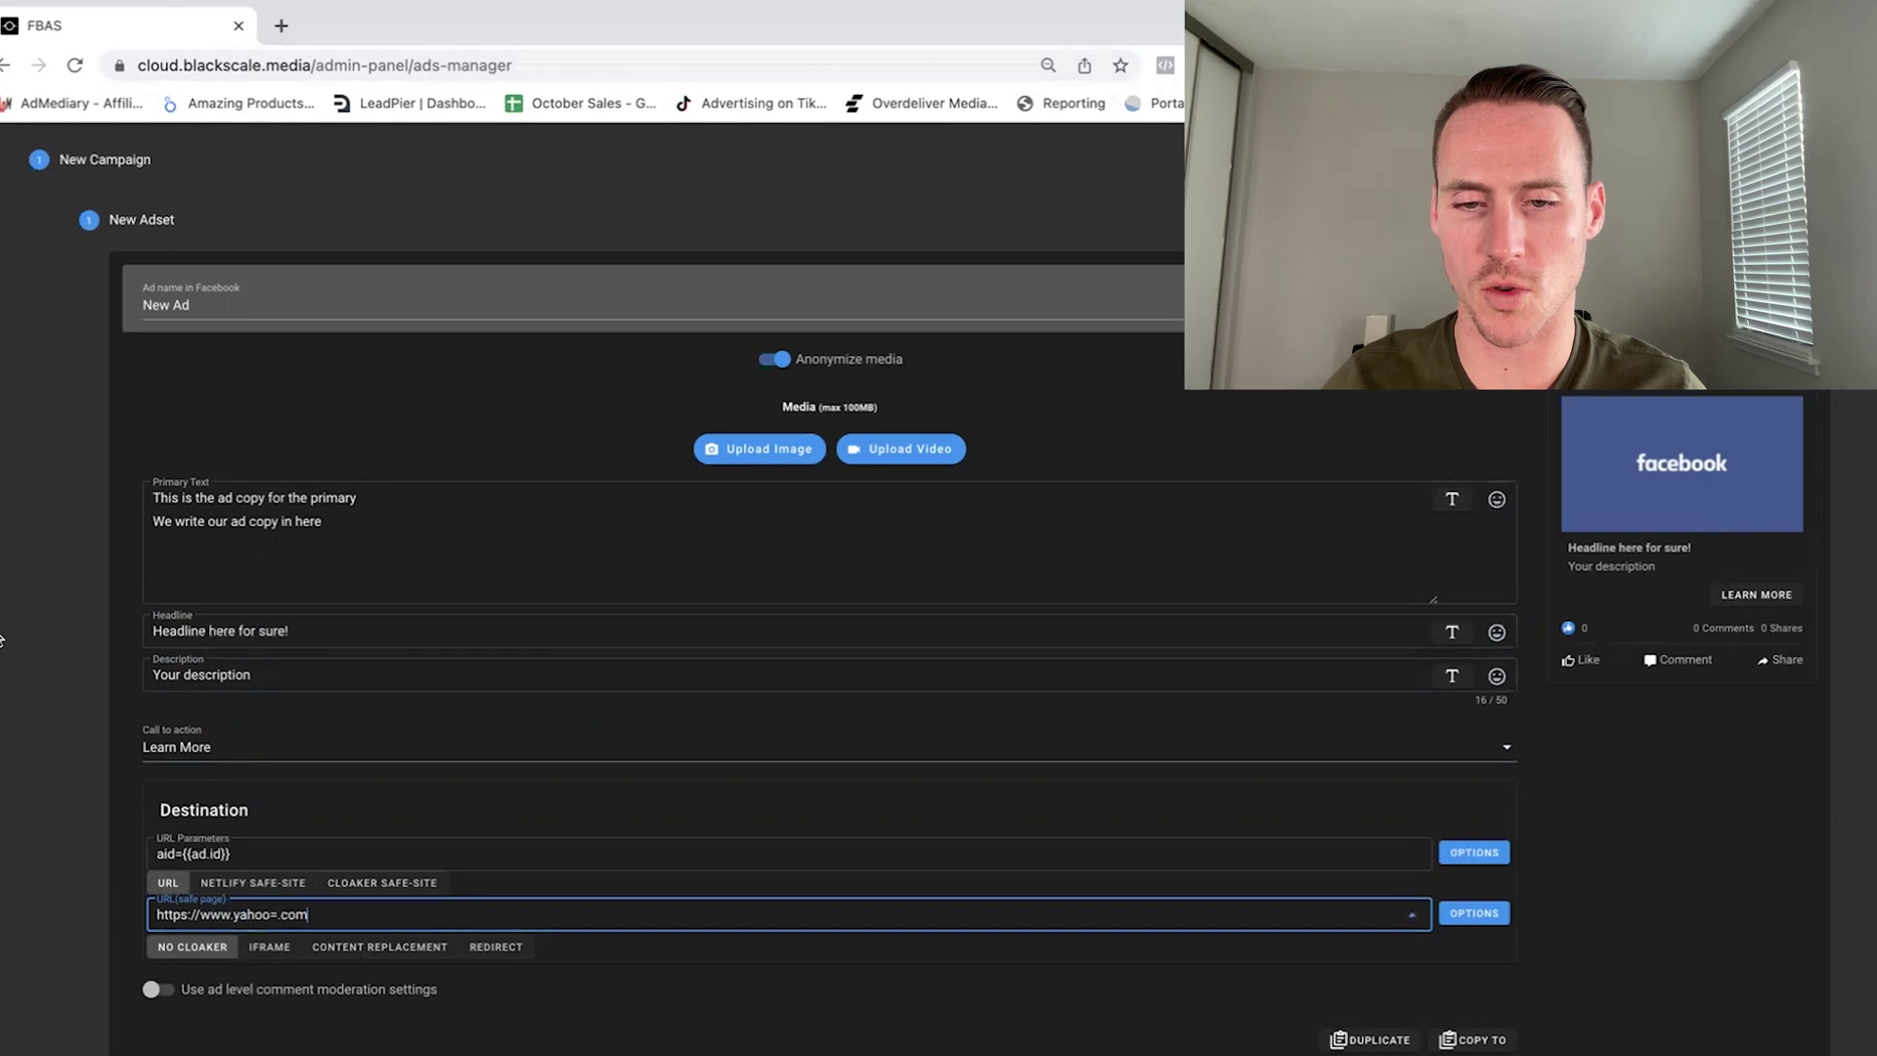
# Upload J (2).png as the ad's image
pyautogui.click(763, 448)
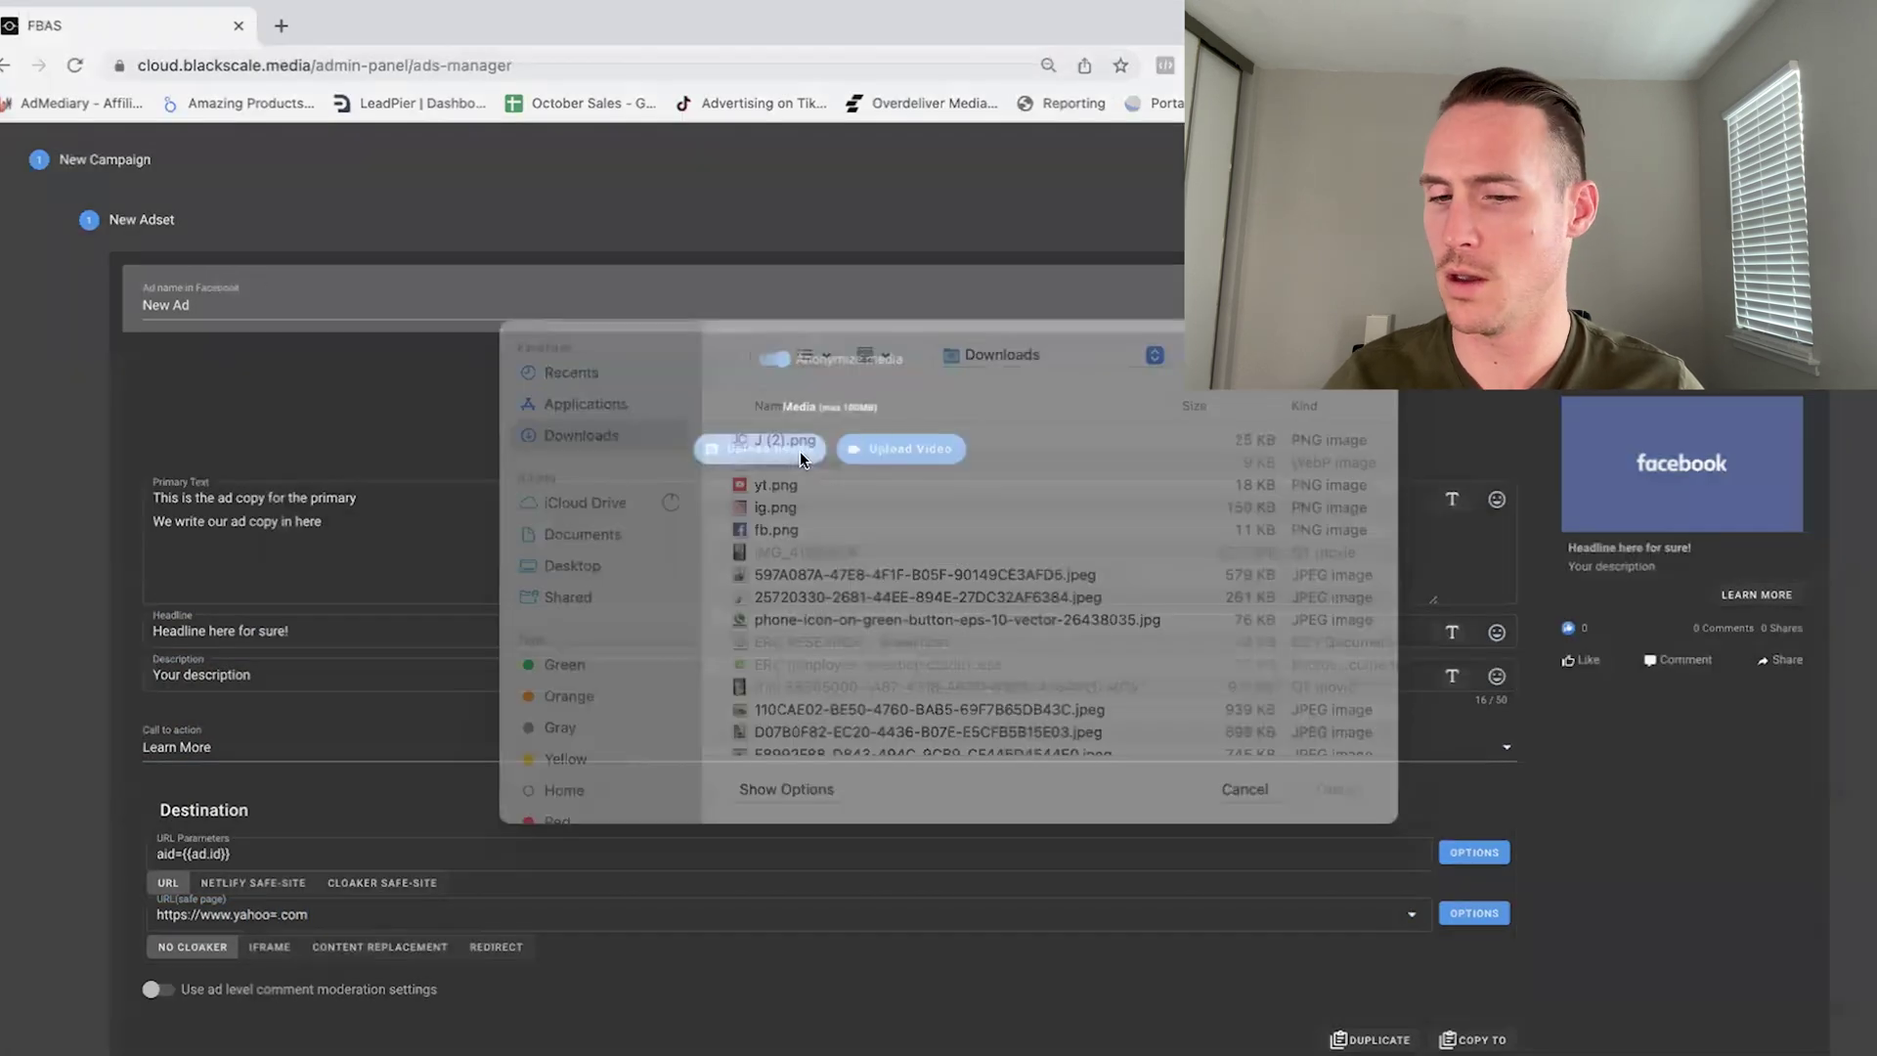
pyautogui.scroll(1, 800, 460)
pyautogui.doubleClick(782, 489)
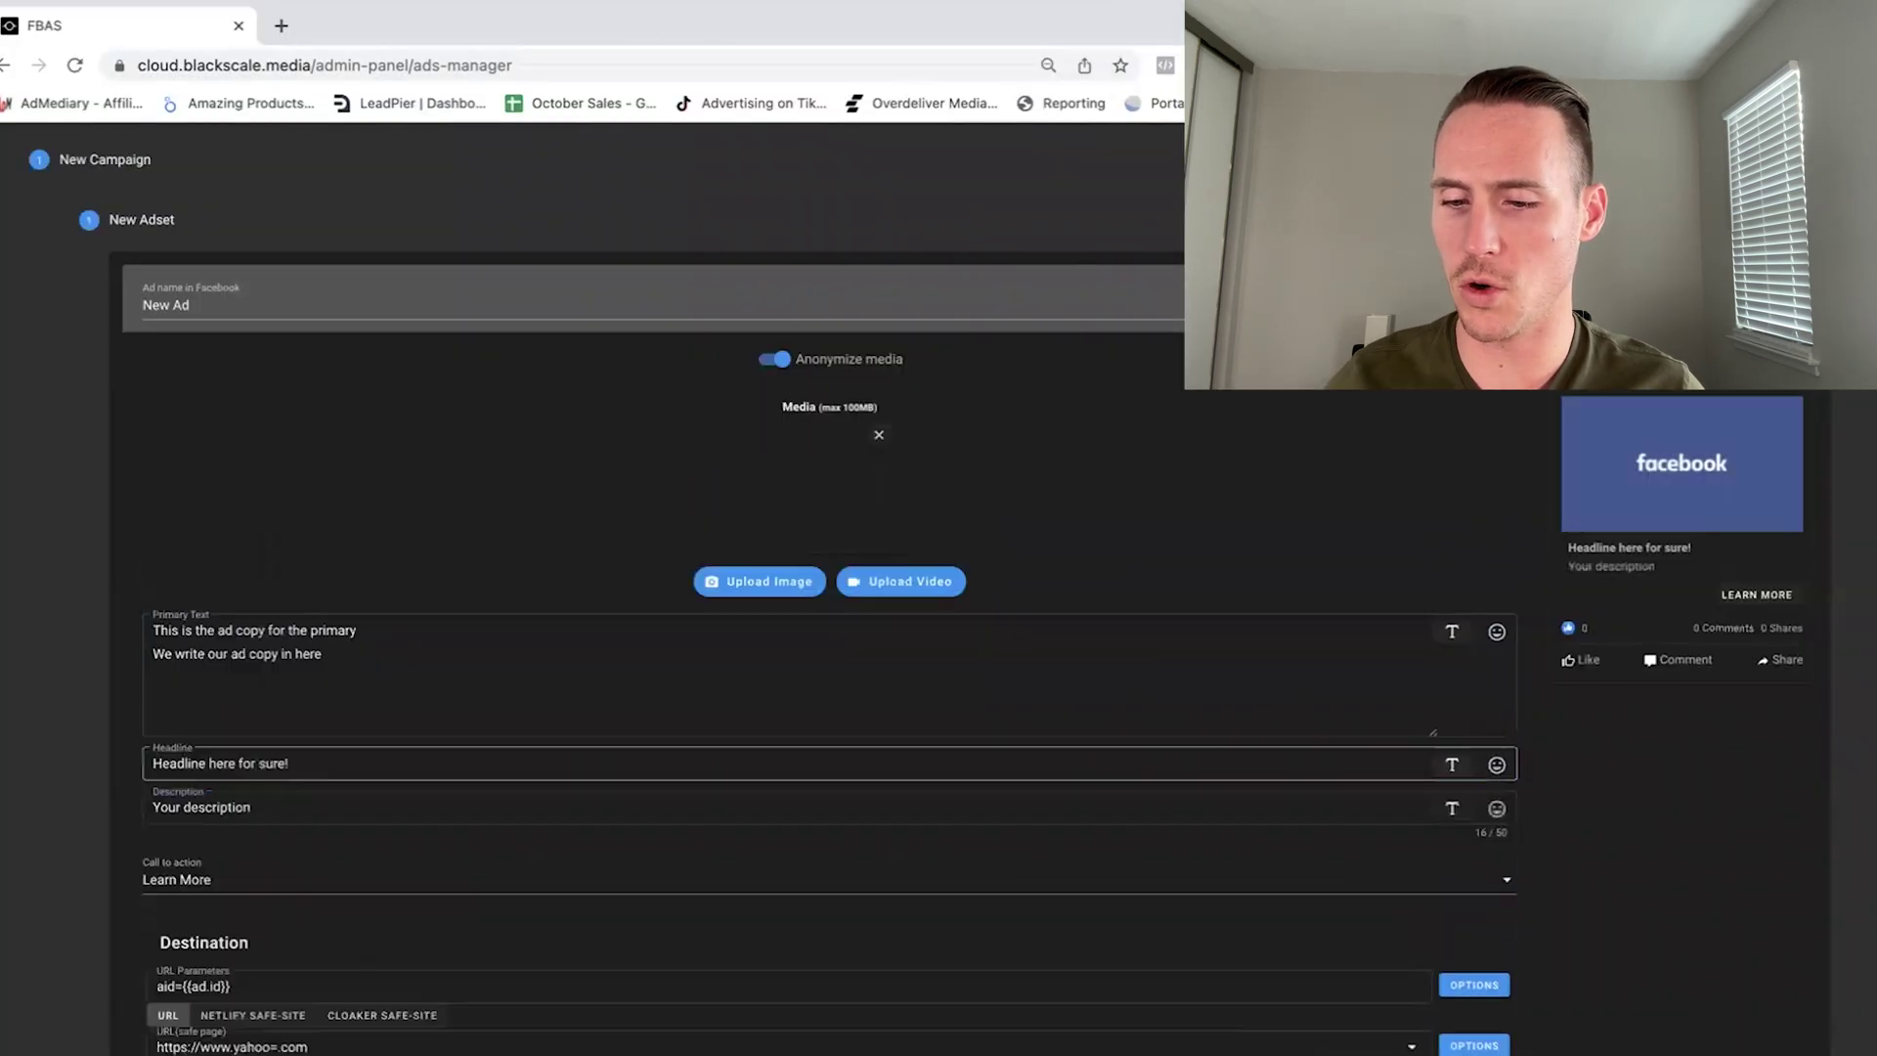
pyautogui.scroll(-3, 964, 838)
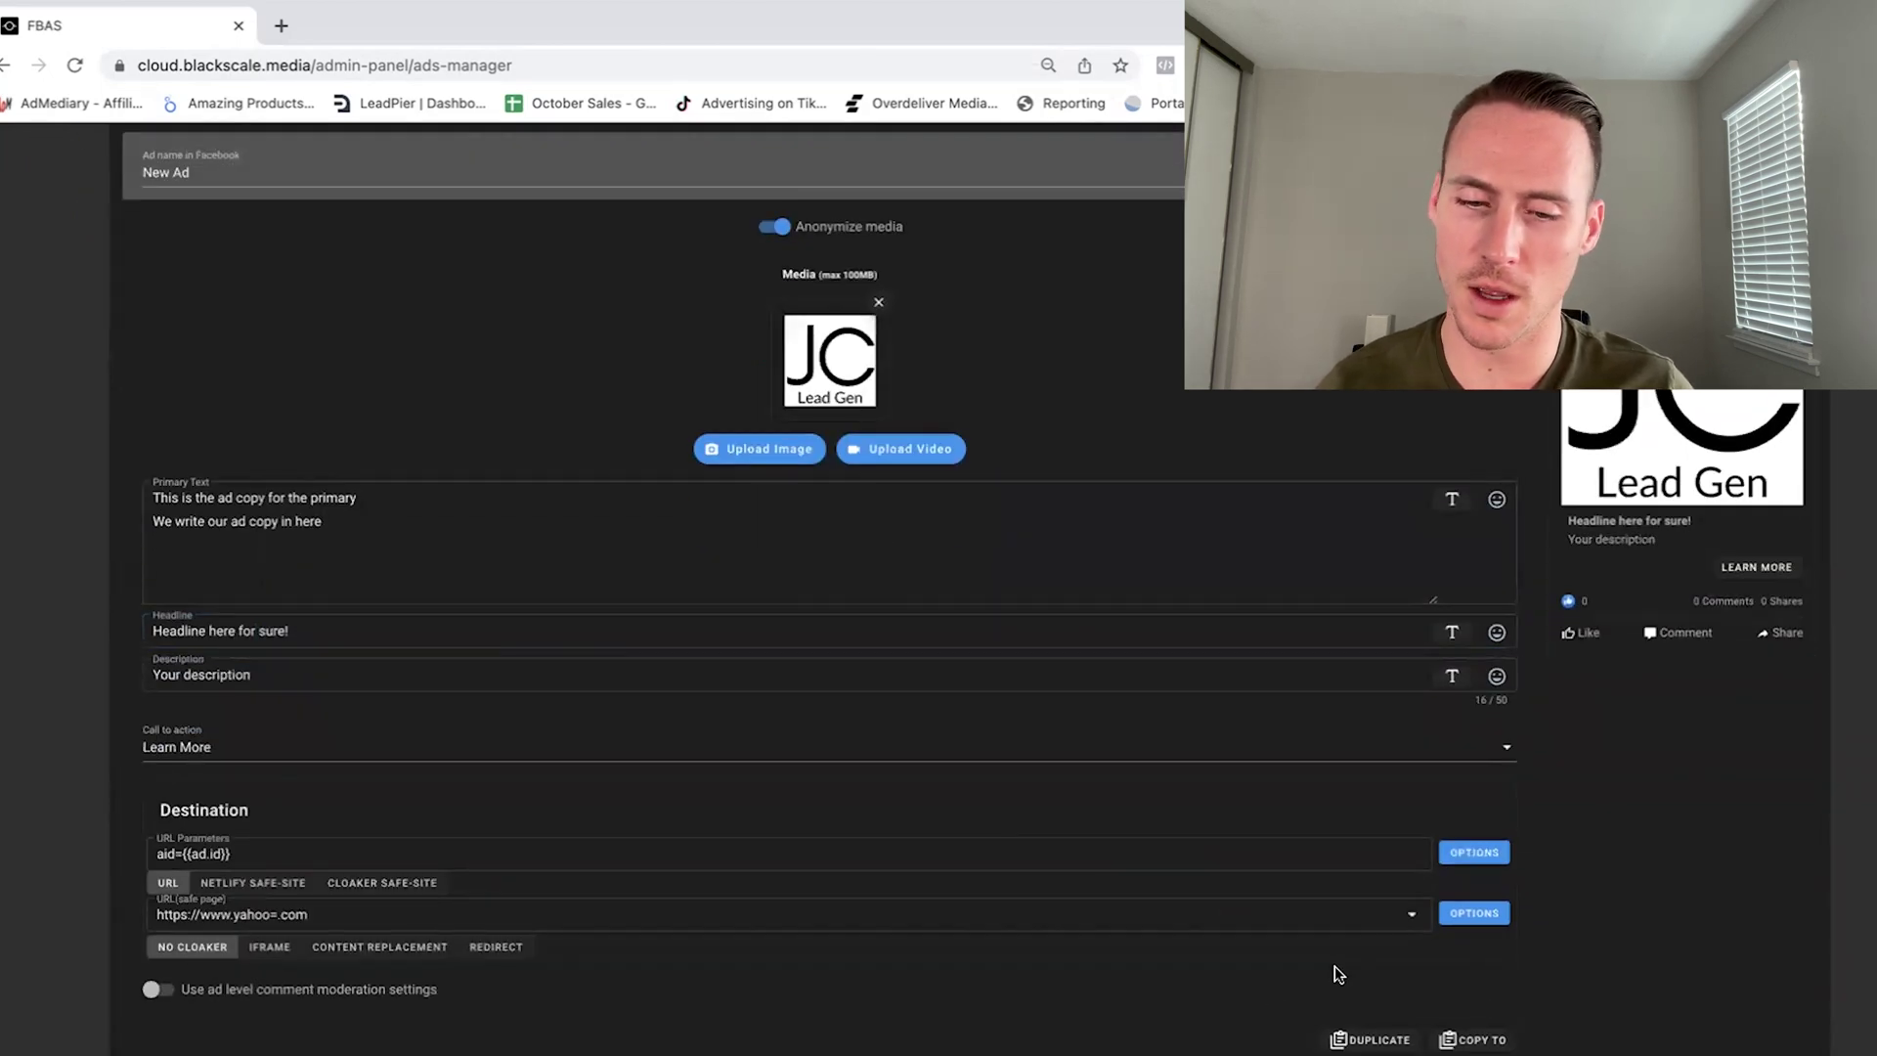
# Duplicate the ad within the bundle and review the copies
pyautogui.click(1370, 1042)
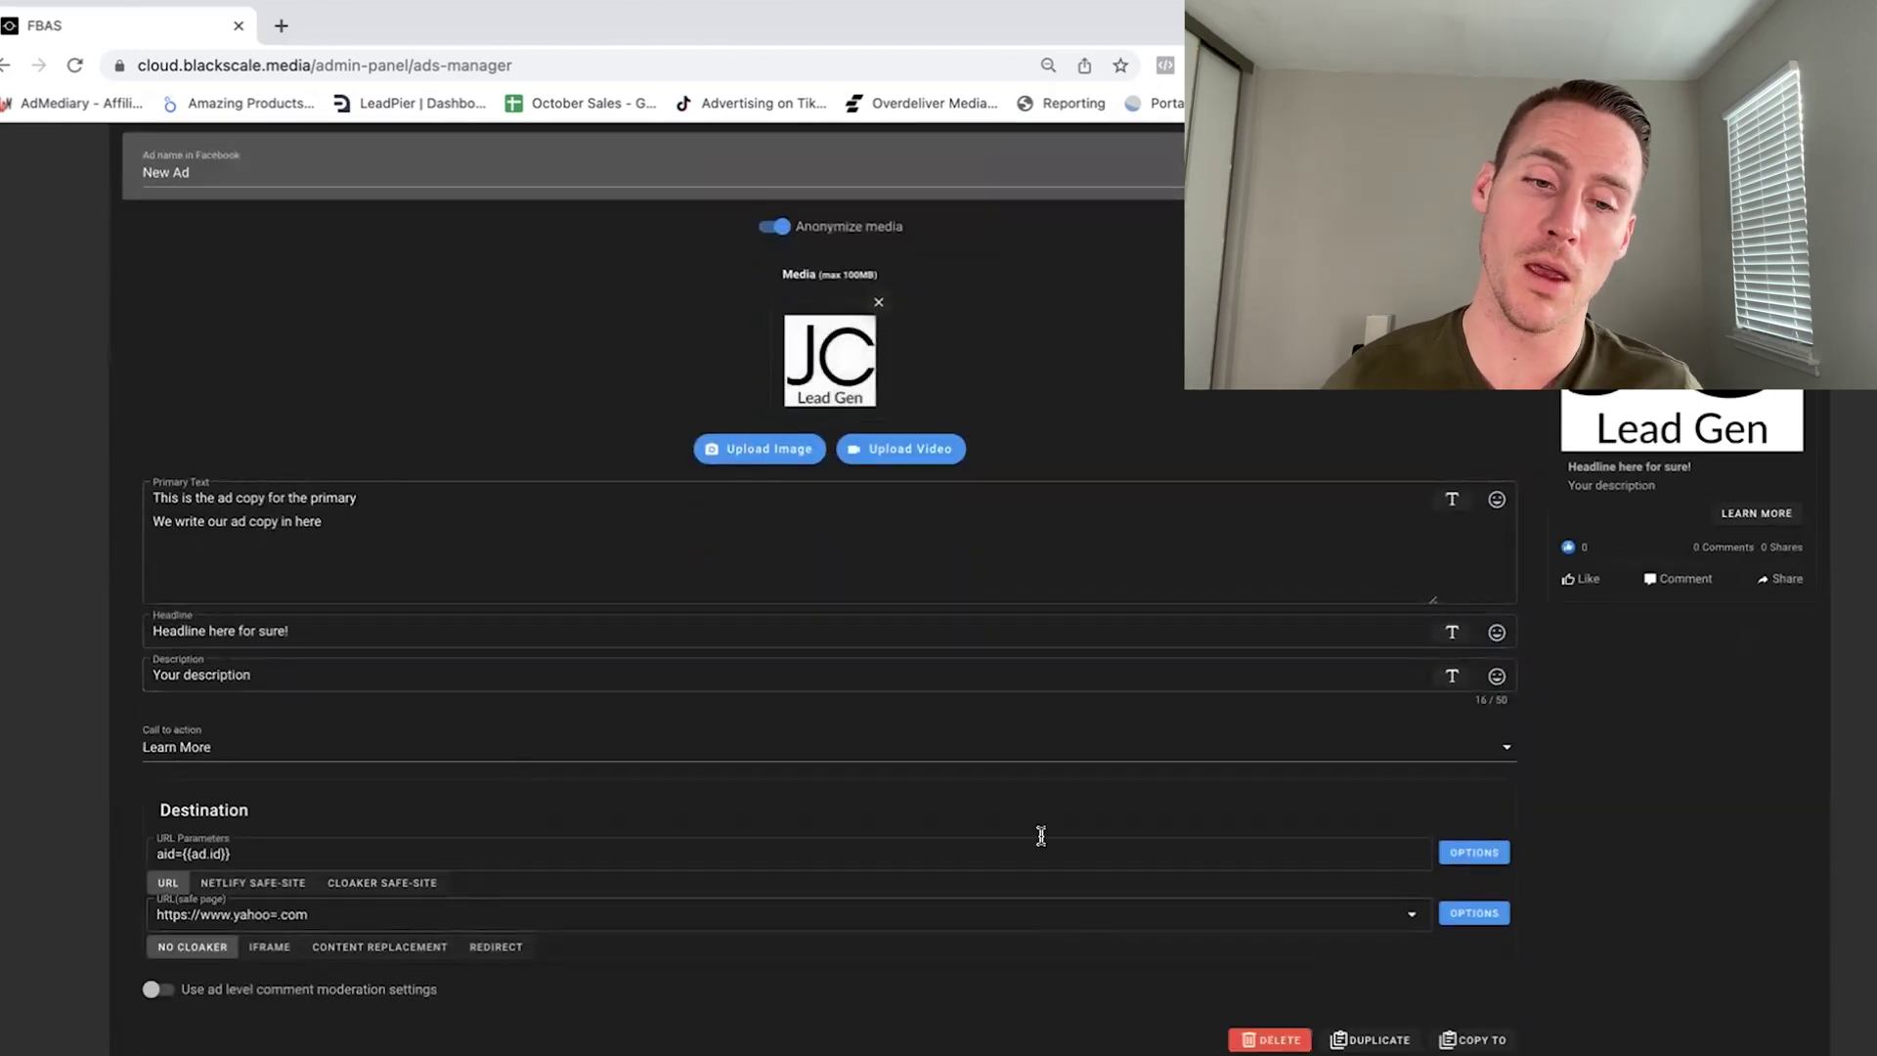
pyautogui.scroll(3, 612, 750)
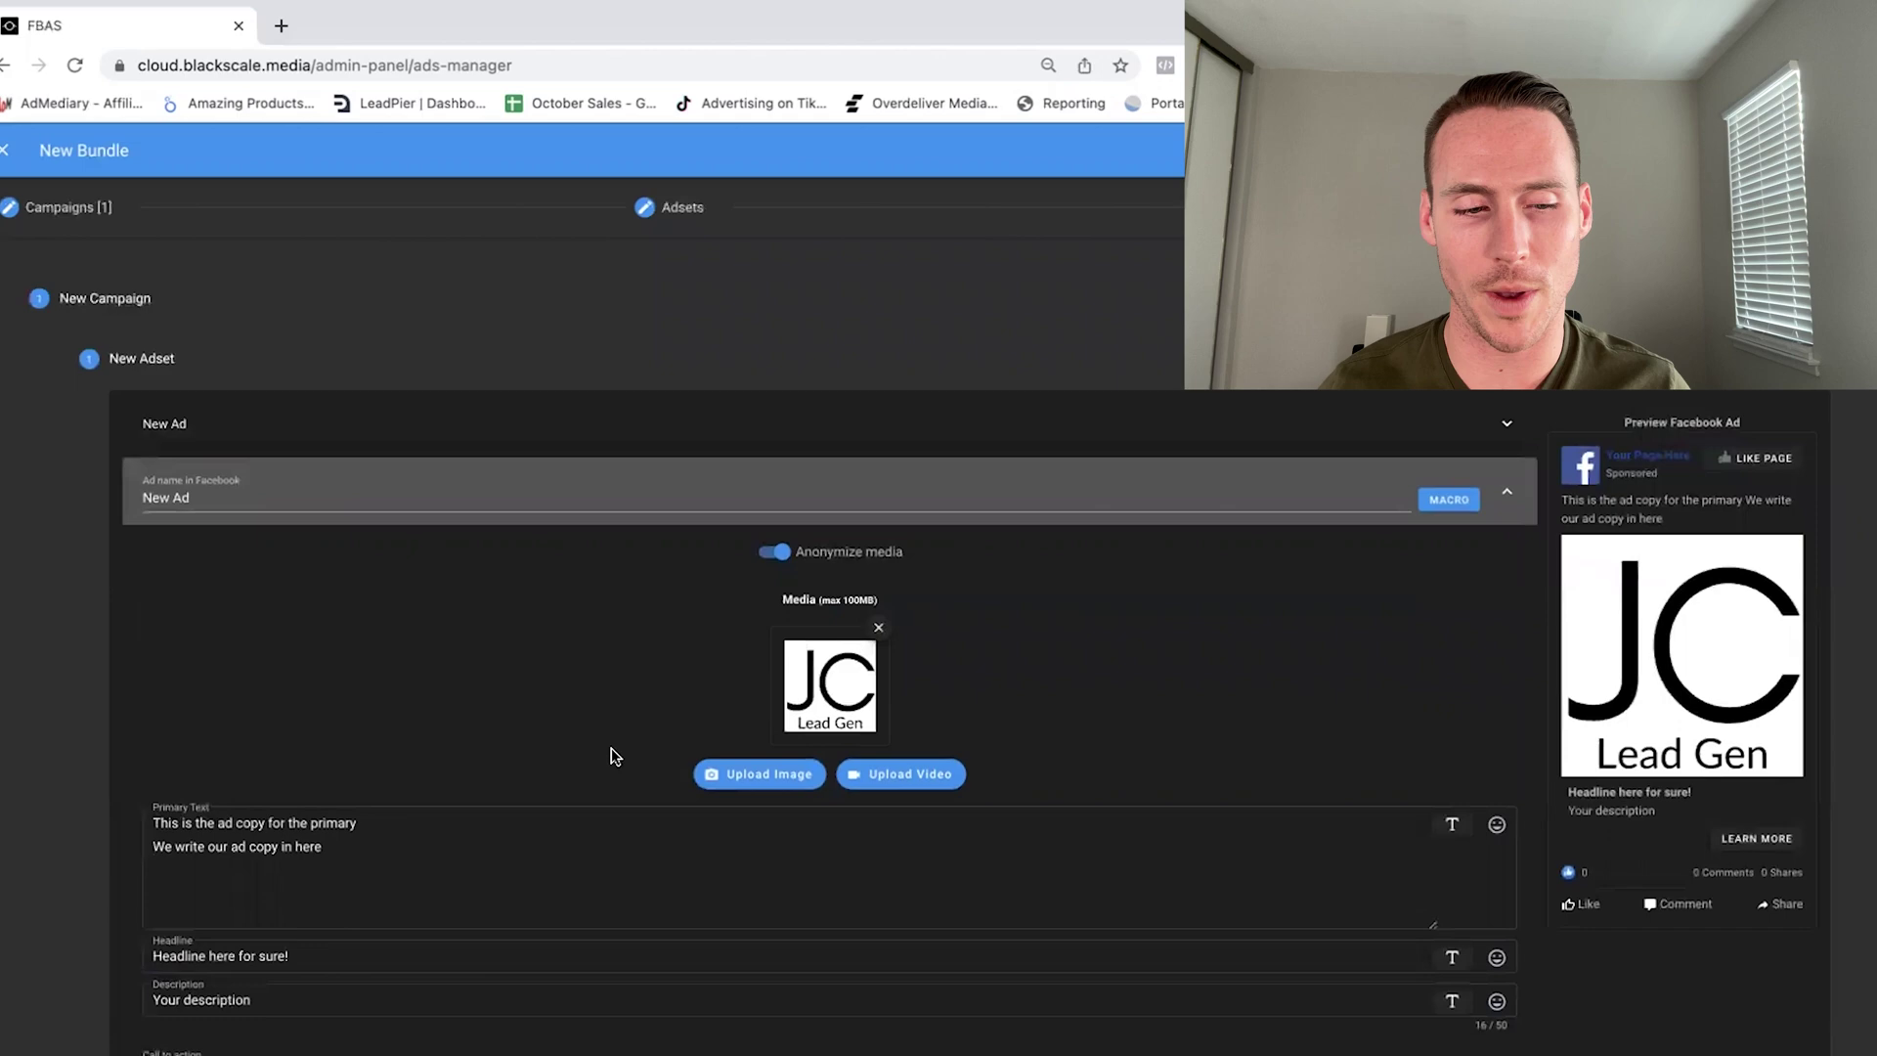
pyautogui.scroll(-2, 162, 841)
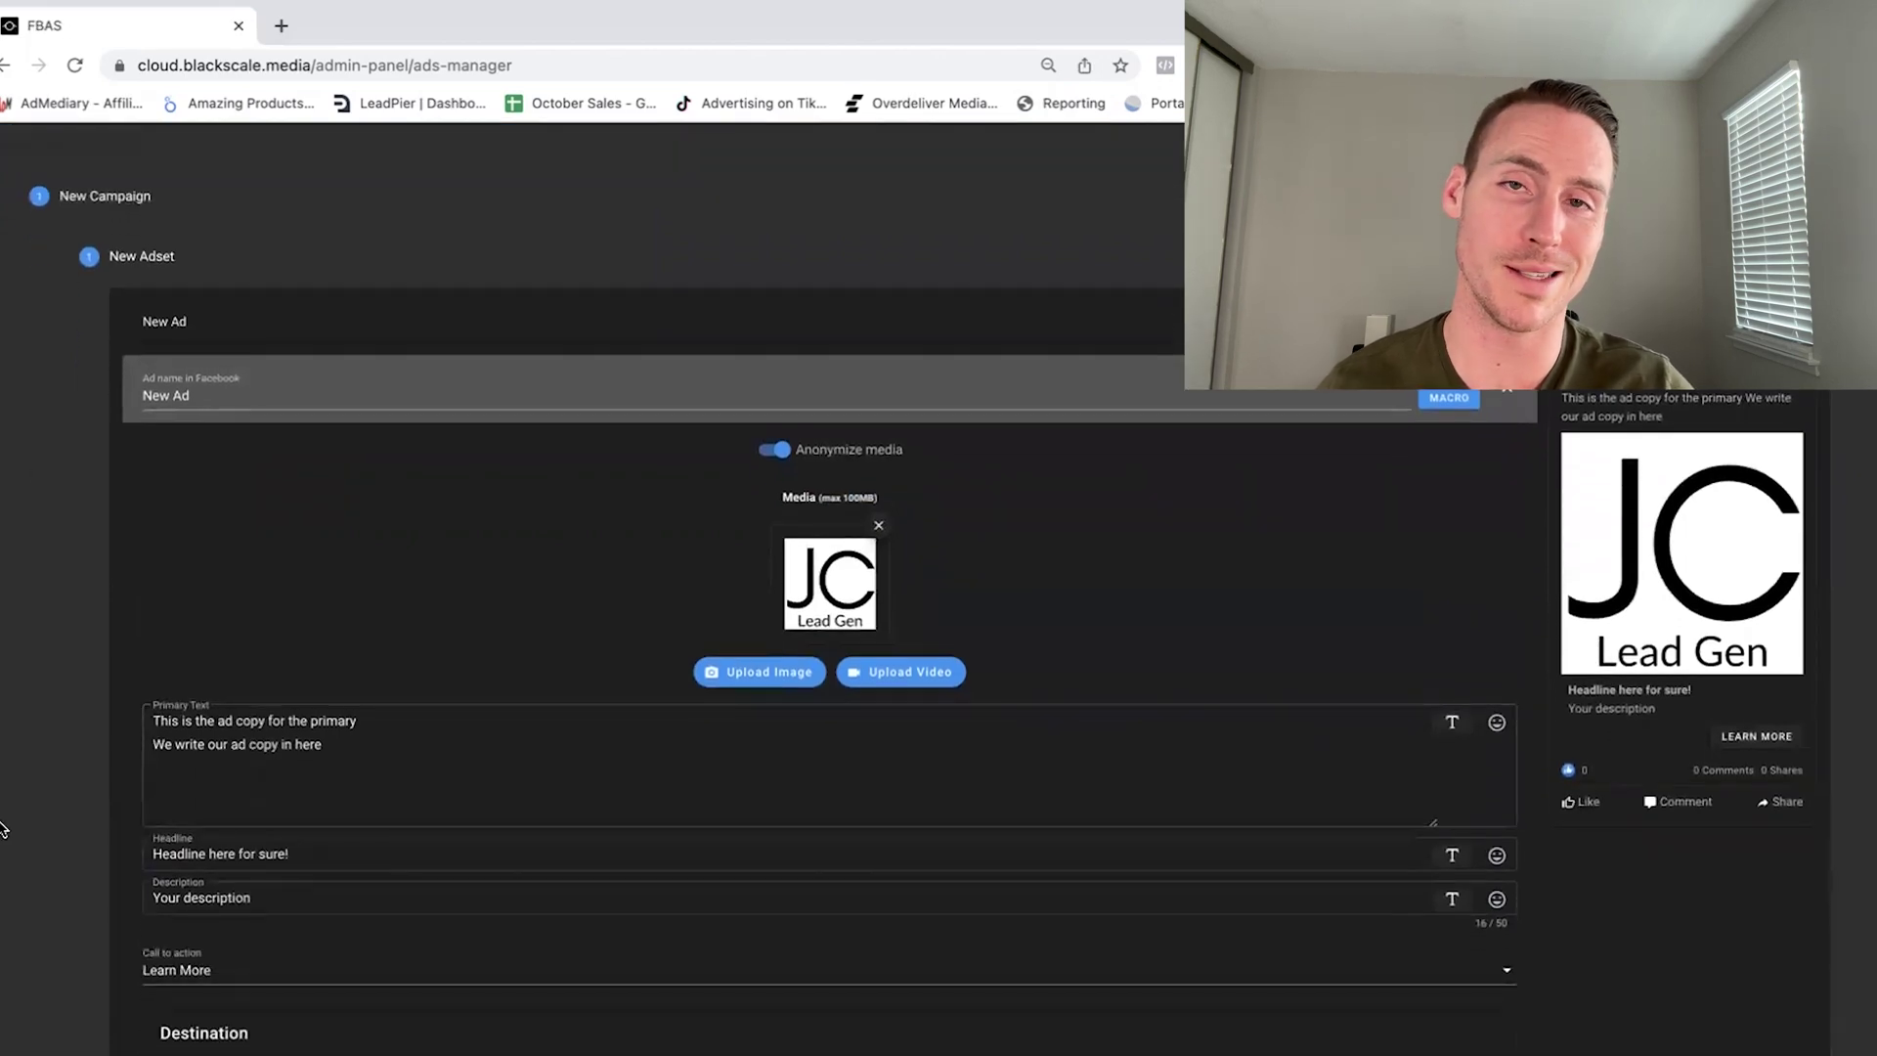
pyautogui.scroll(-4, 3, 829)
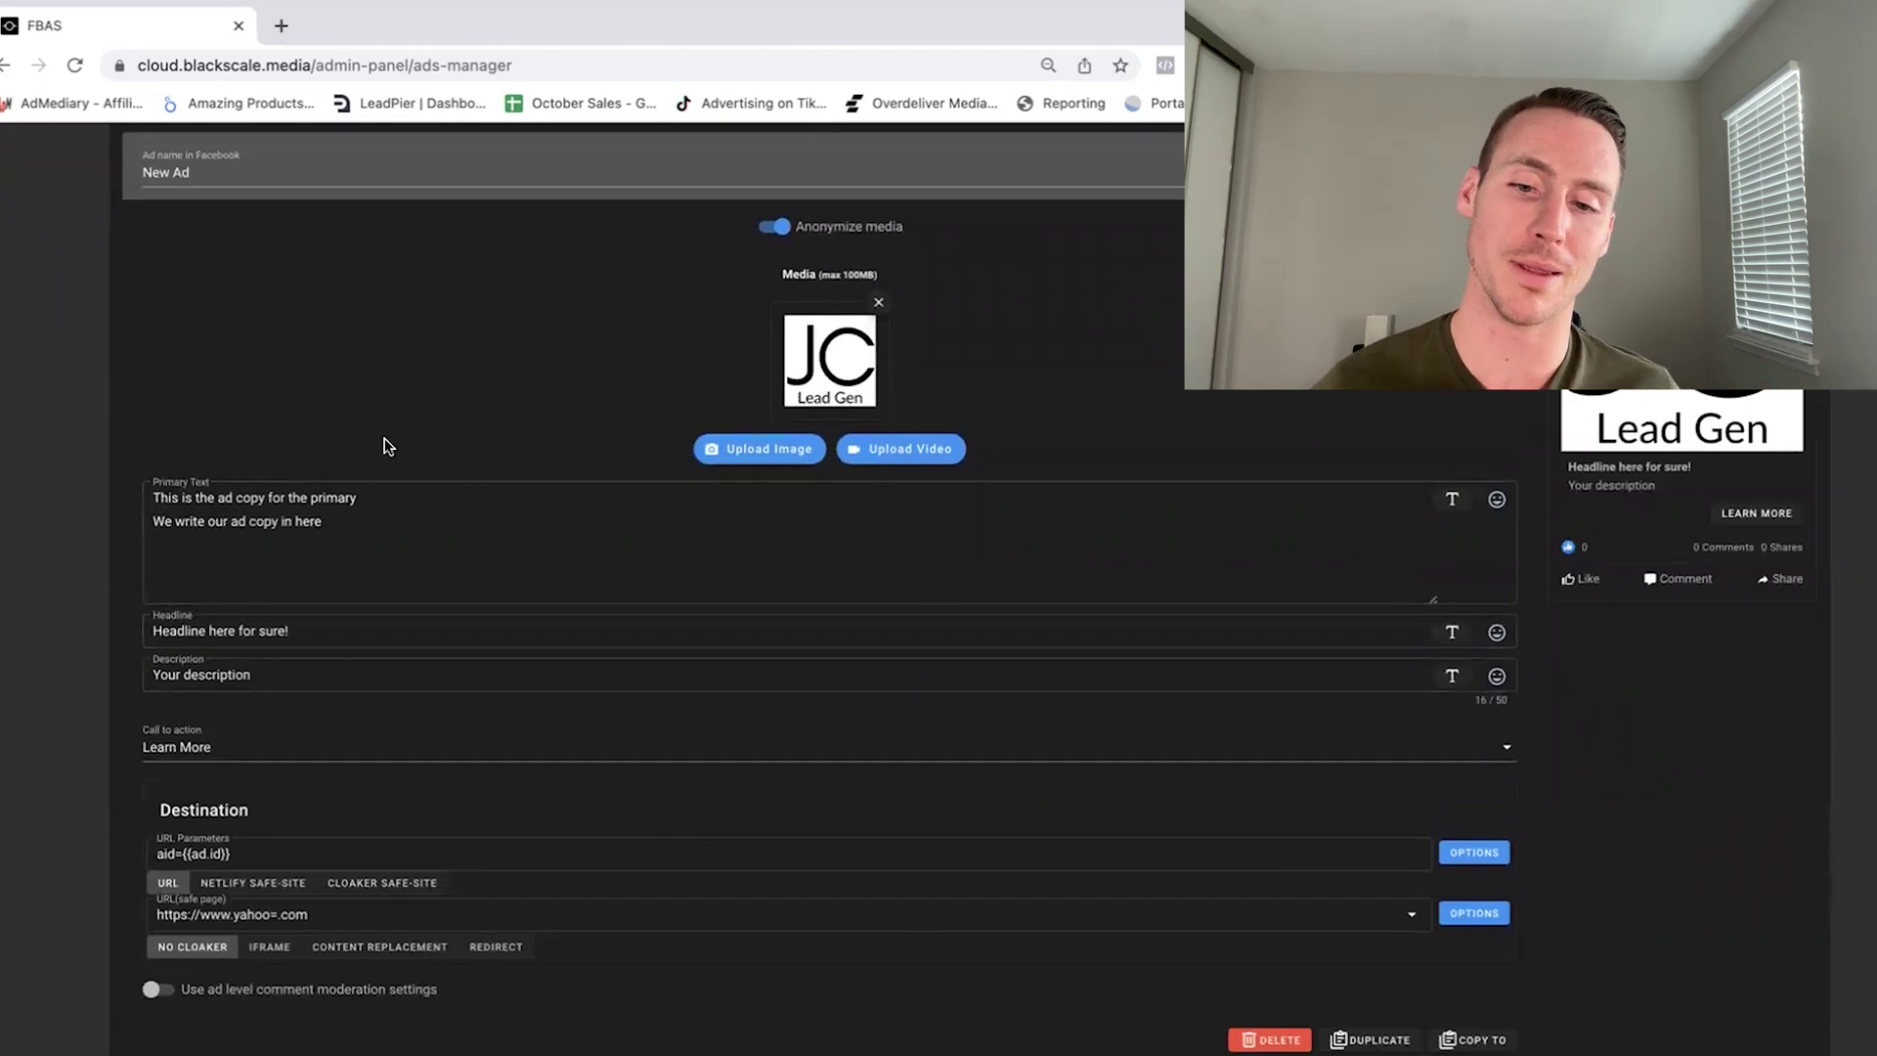
pyautogui.scroll(6, 616, 633)
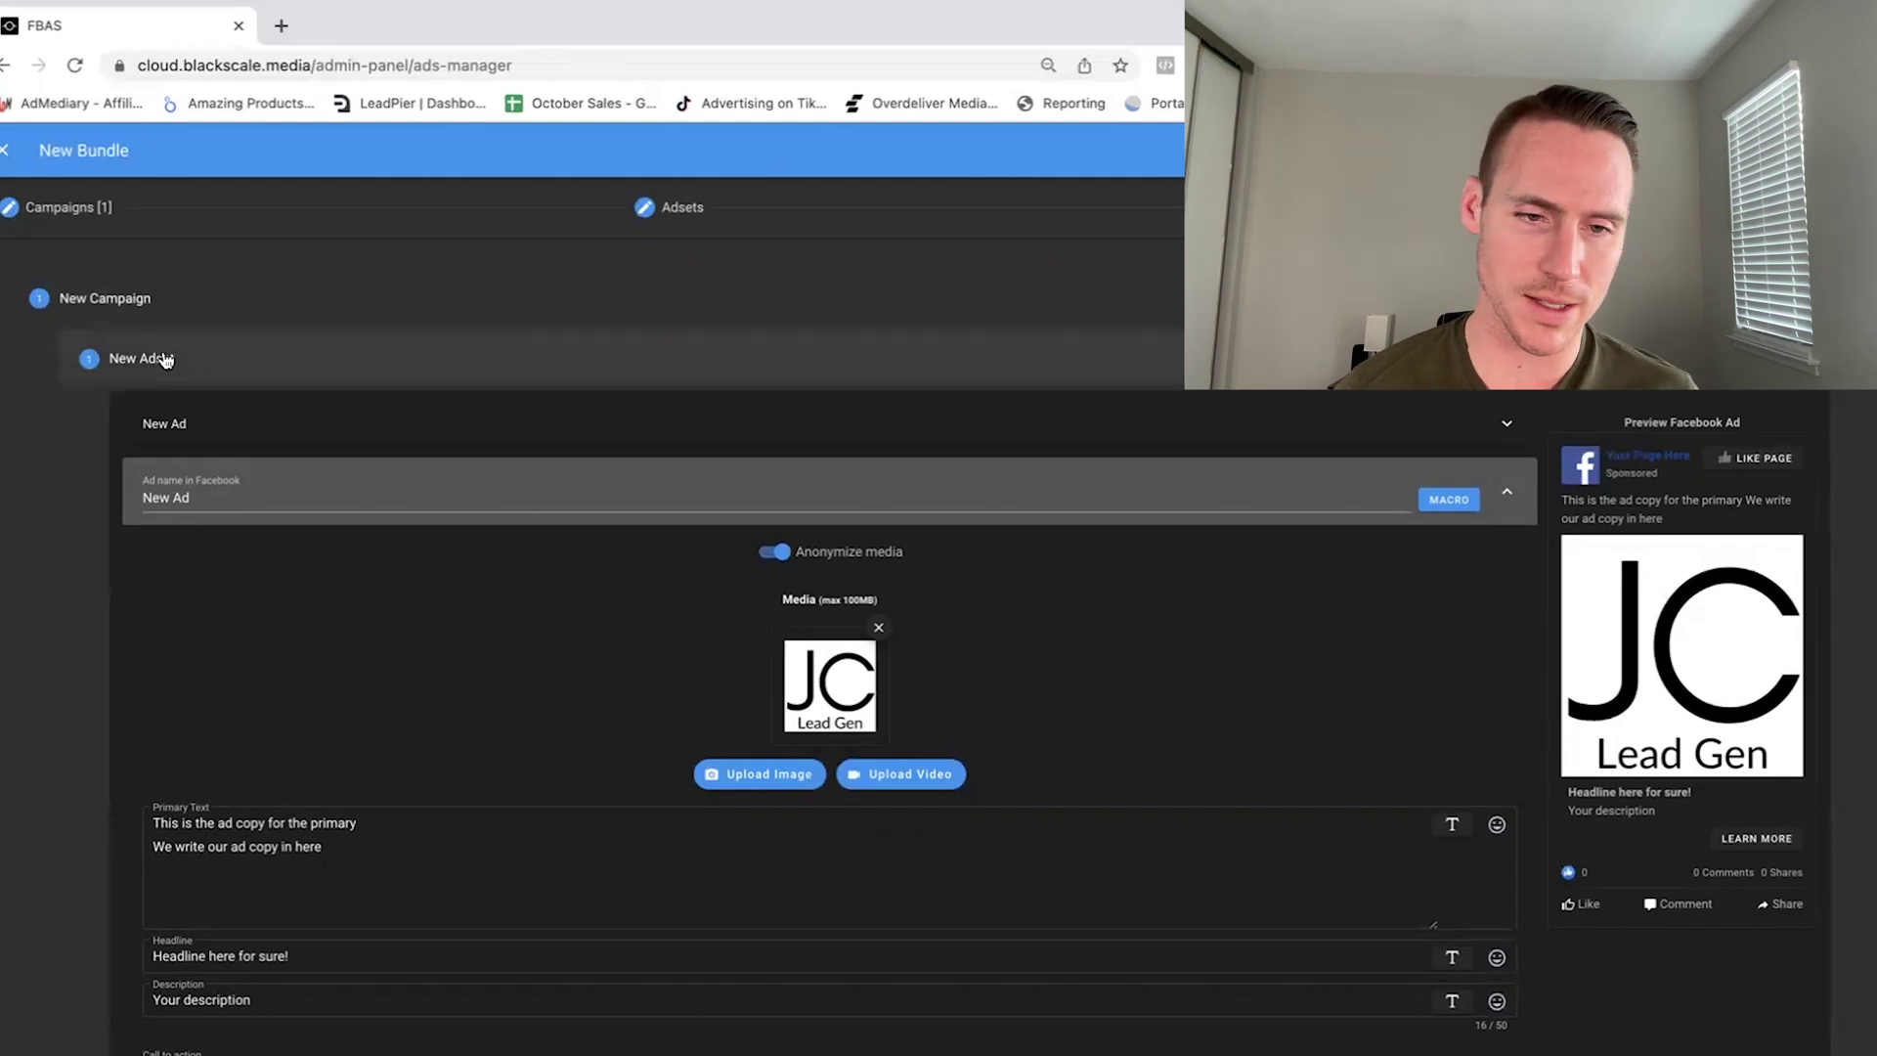
pyautogui.scroll(-5, 18, 759)
pyautogui.scroll(5, 17, 759)
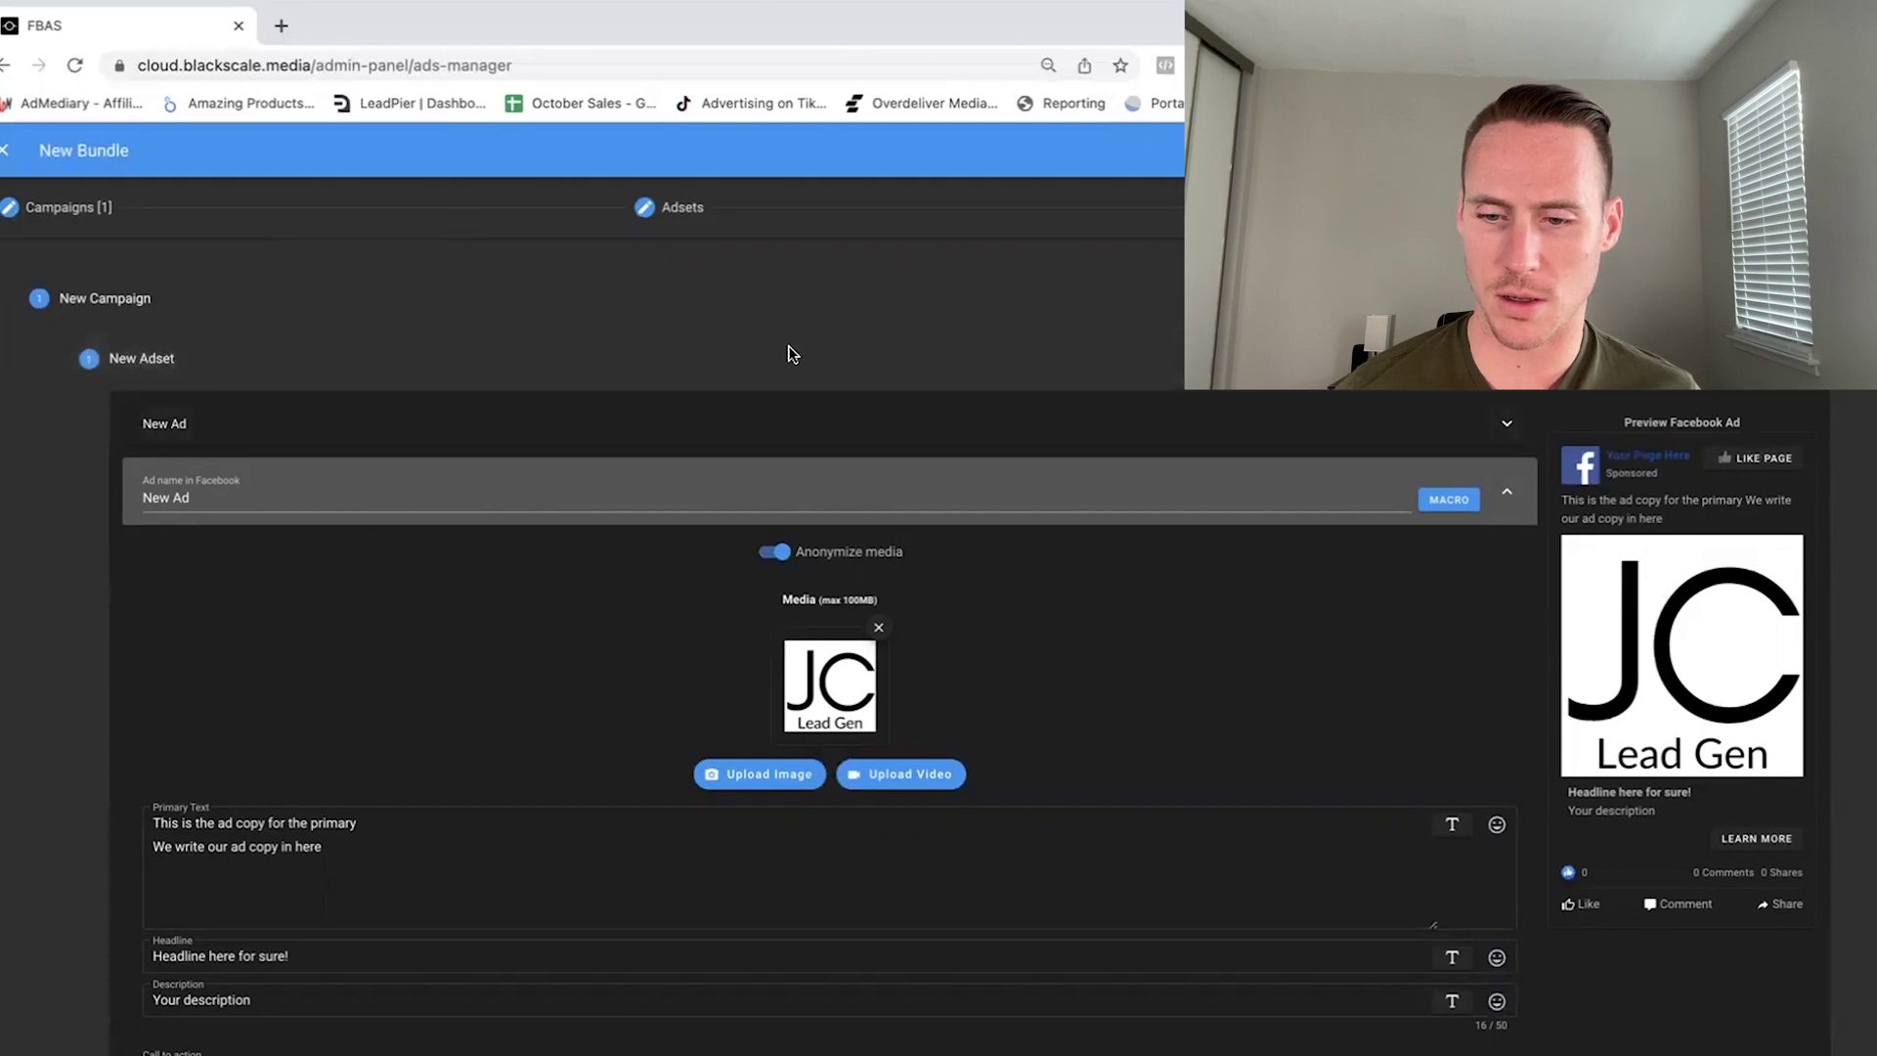
# Review the bundle's ad set settings and location targeting without changing them
pyautogui.click(665, 207)
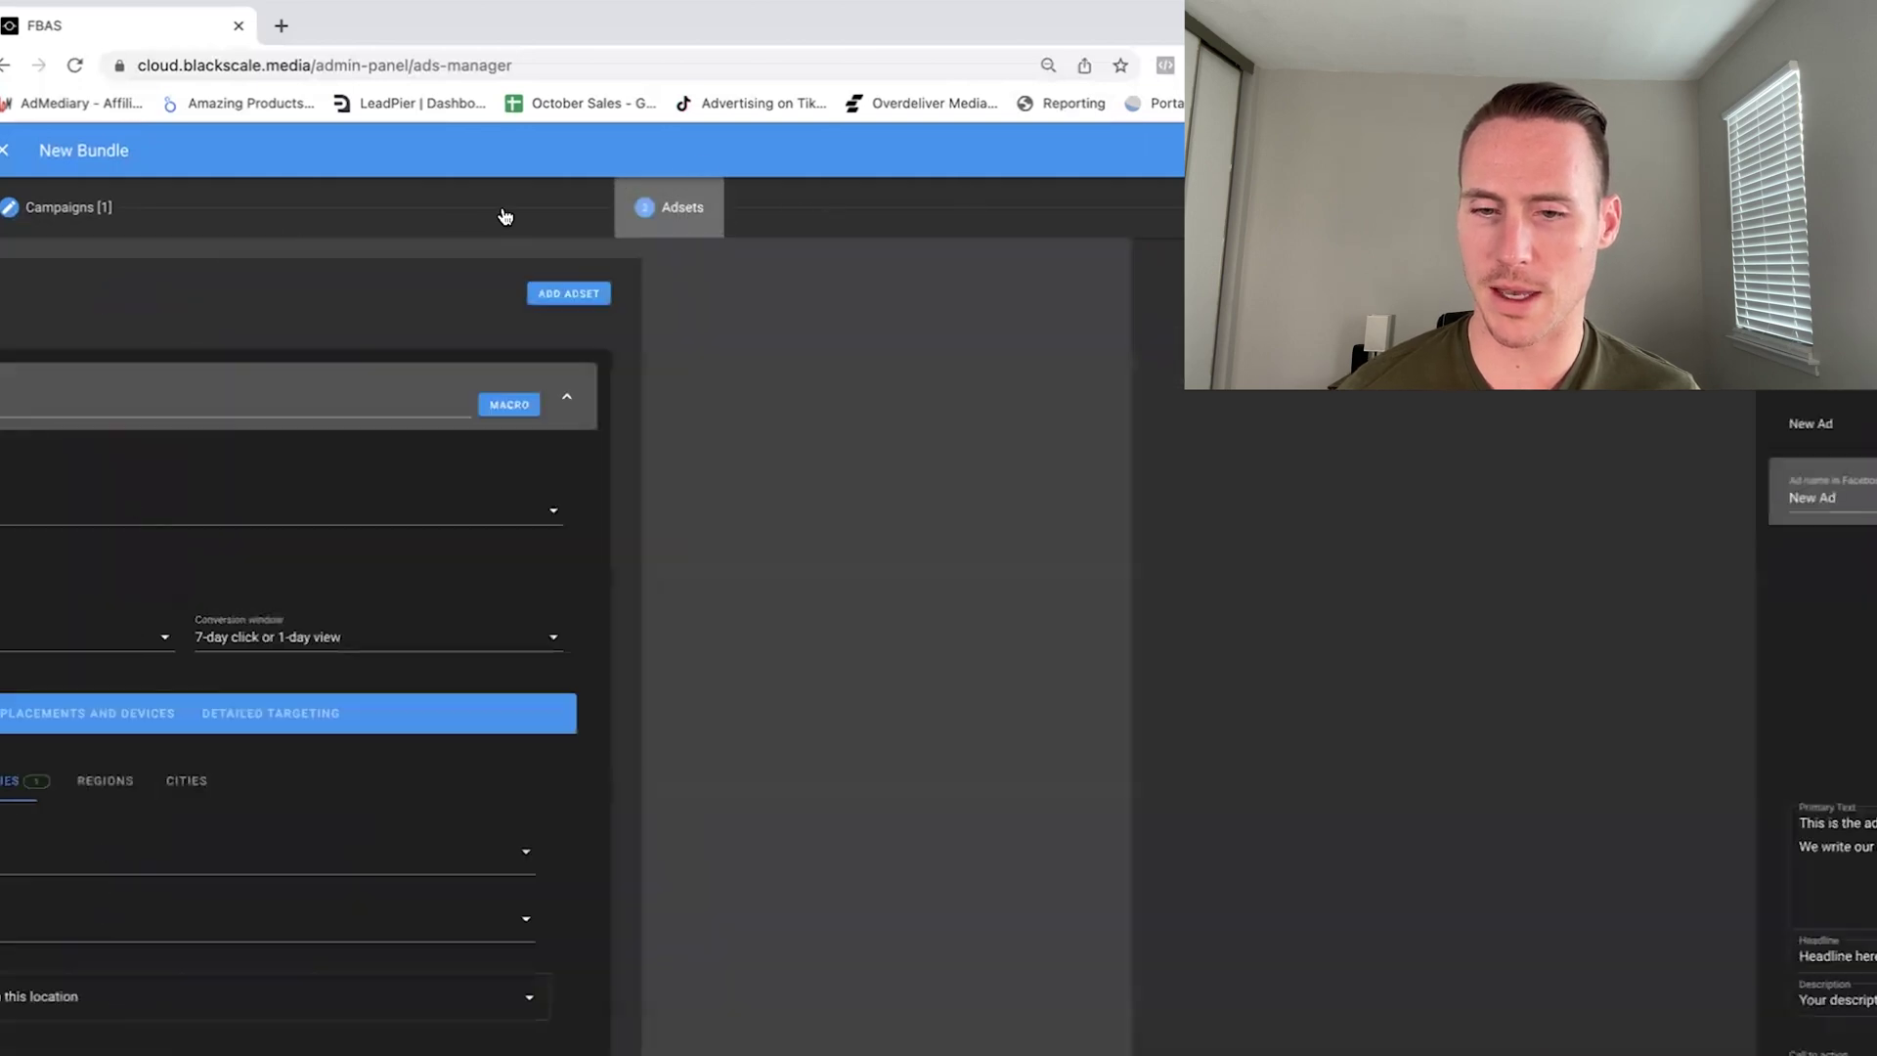
pyautogui.scroll(-5, 431, 596)
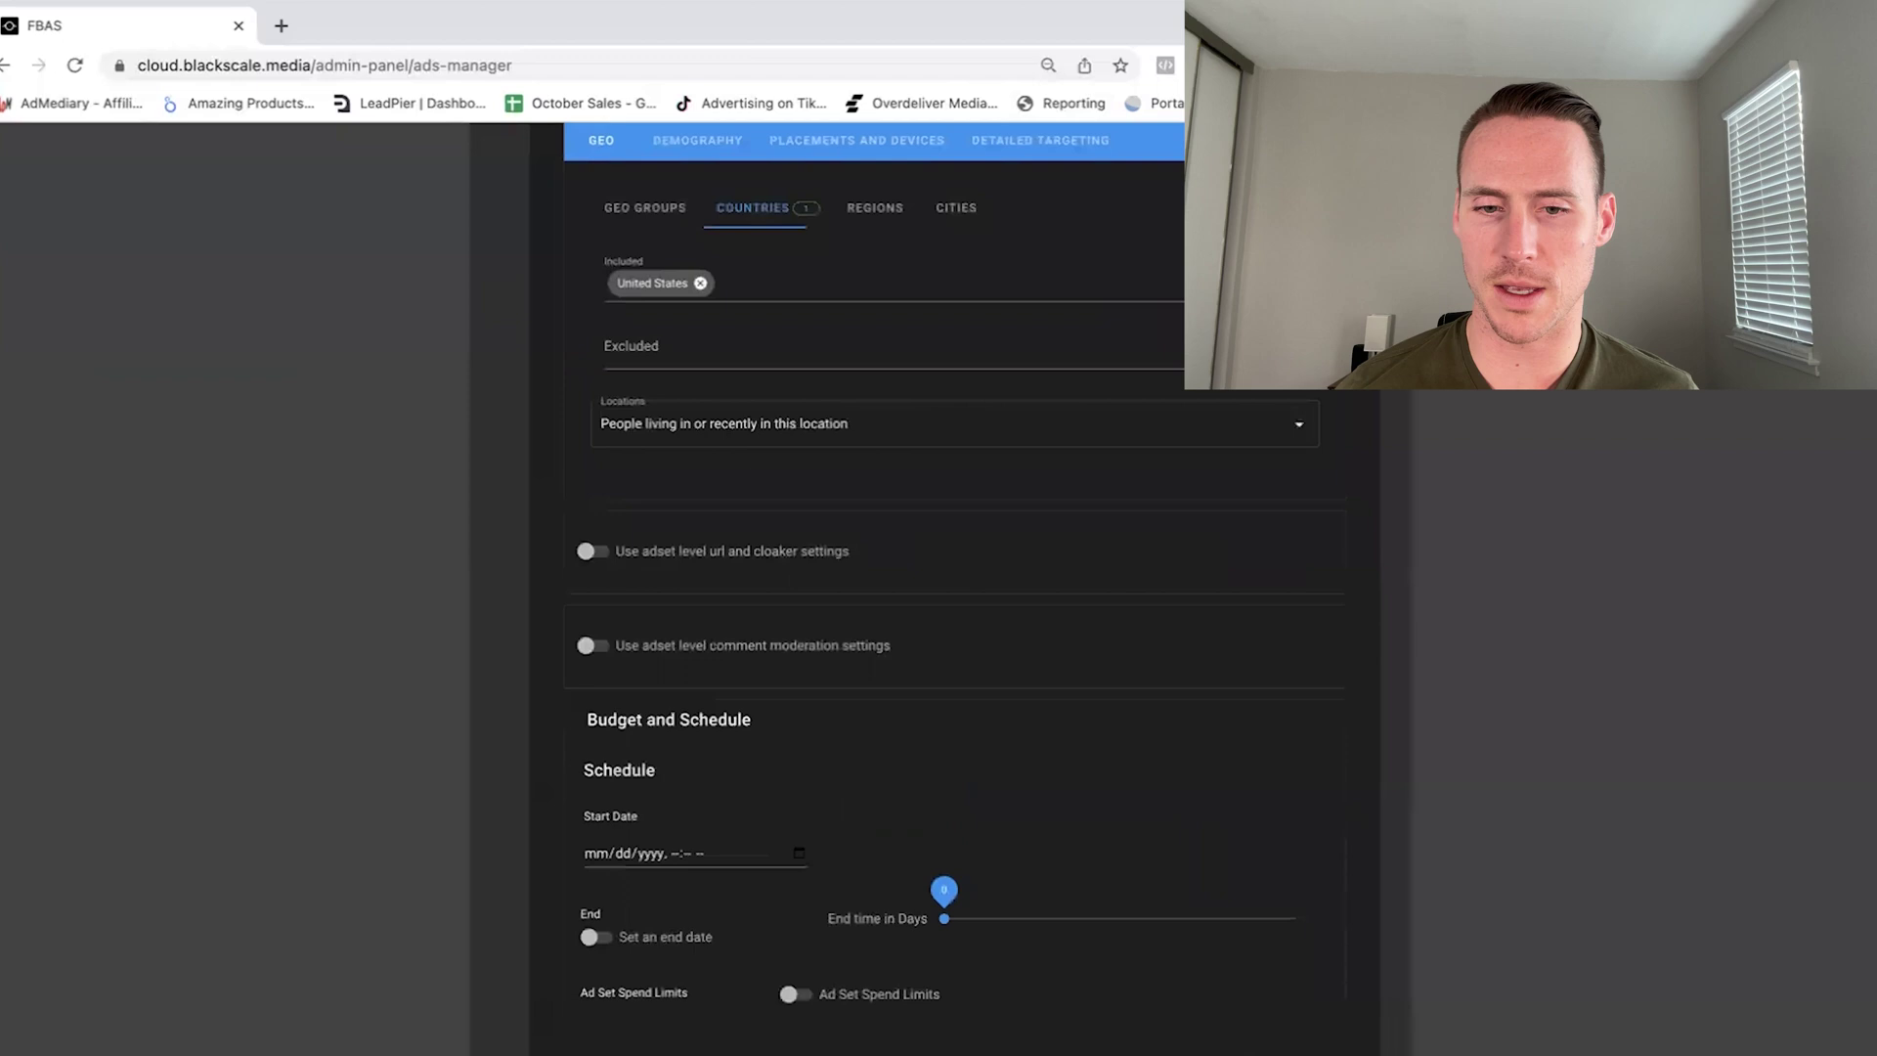
pyautogui.scroll(3, 537, 768)
pyautogui.scroll(-3, 538, 767)
pyautogui.scroll(5, 548, 767)
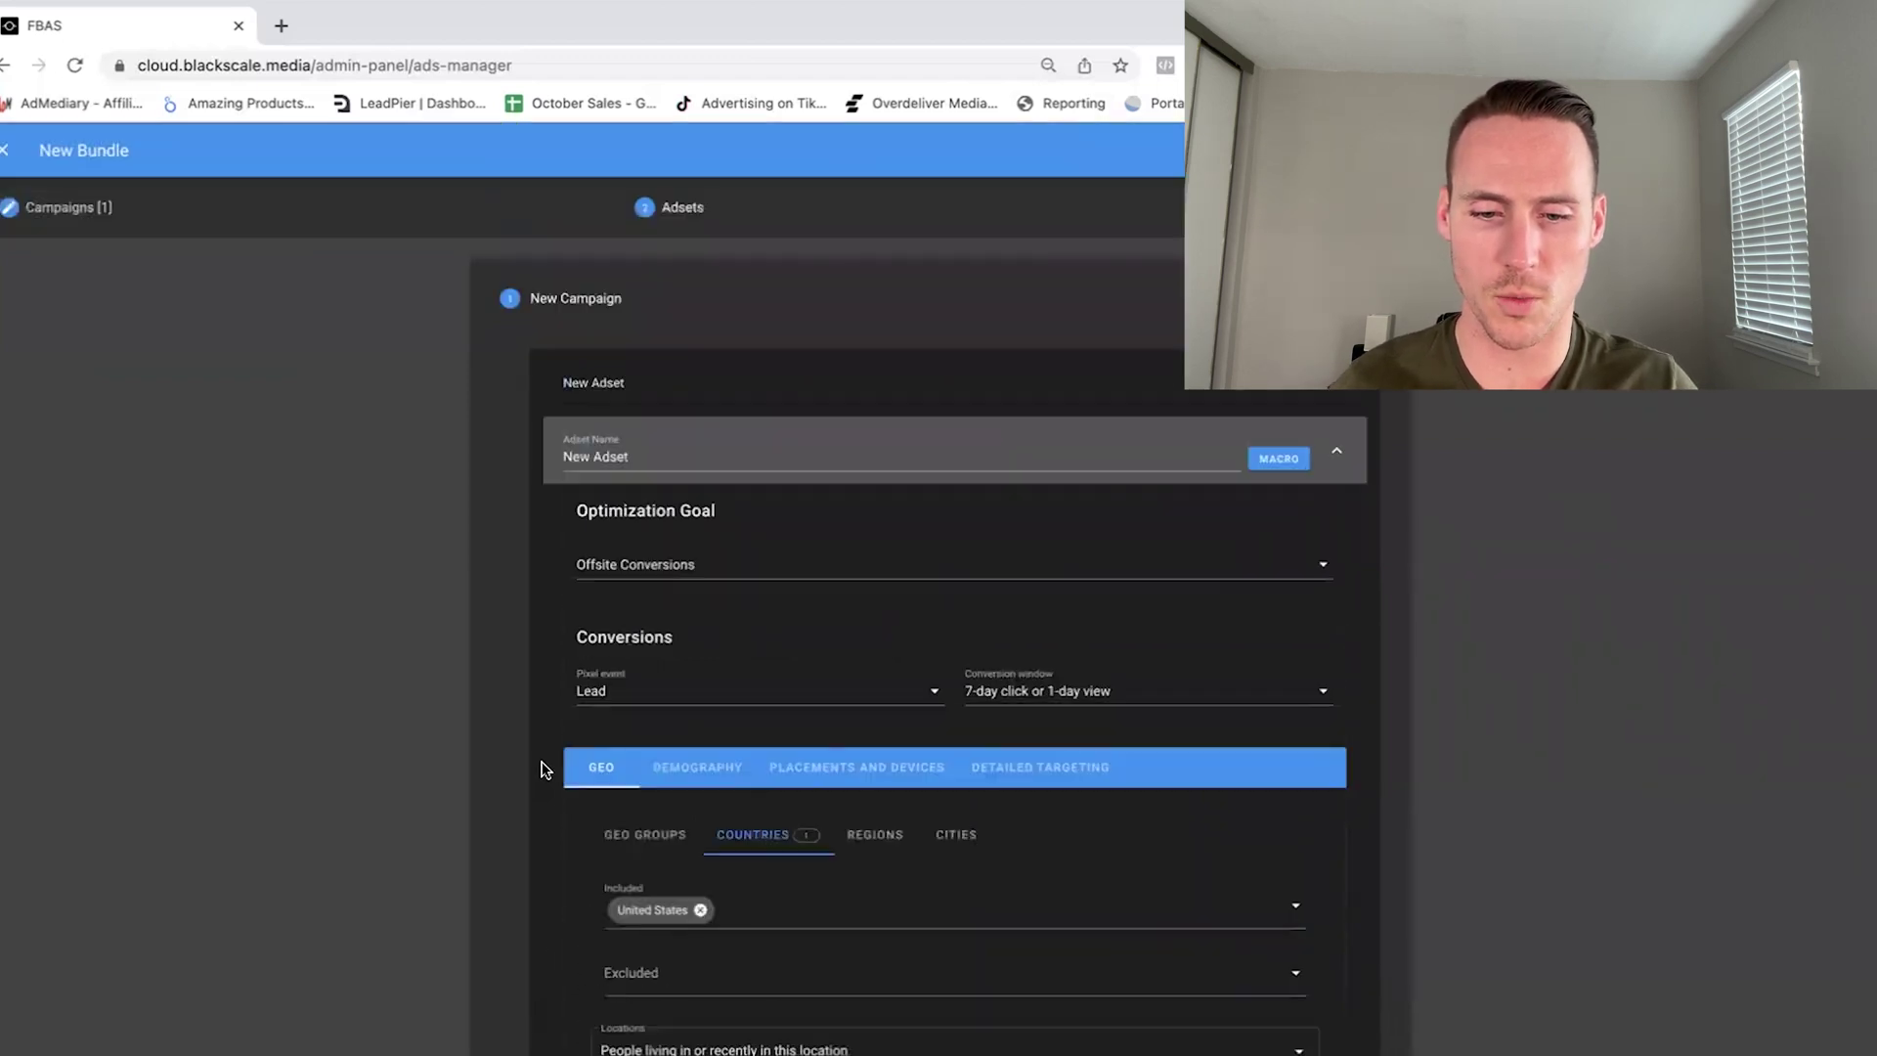
pyautogui.scroll(-1, 545, 768)
pyautogui.scroll(-2, 546, 767)
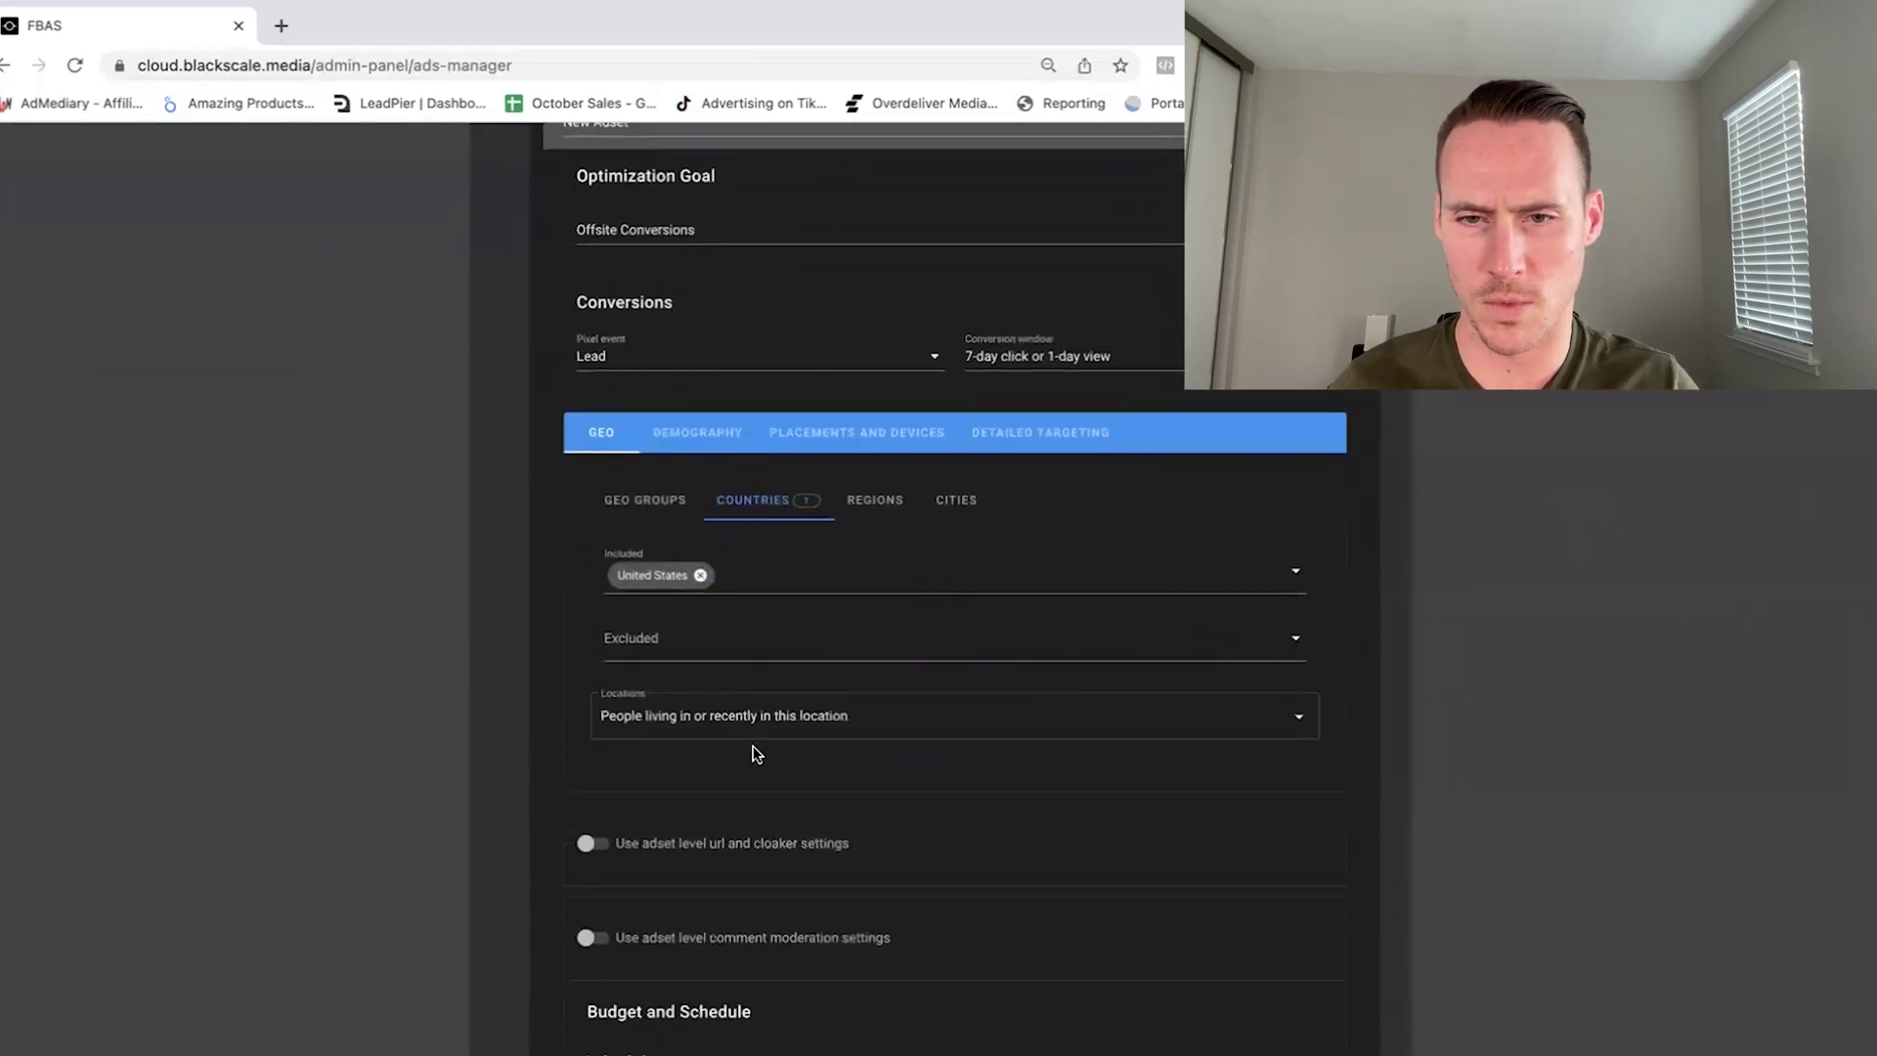
pyautogui.click(725, 725)
pyautogui.click(335, 818)
pyautogui.scroll(-3, 537, 343)
pyautogui.scroll(2, 819, 329)
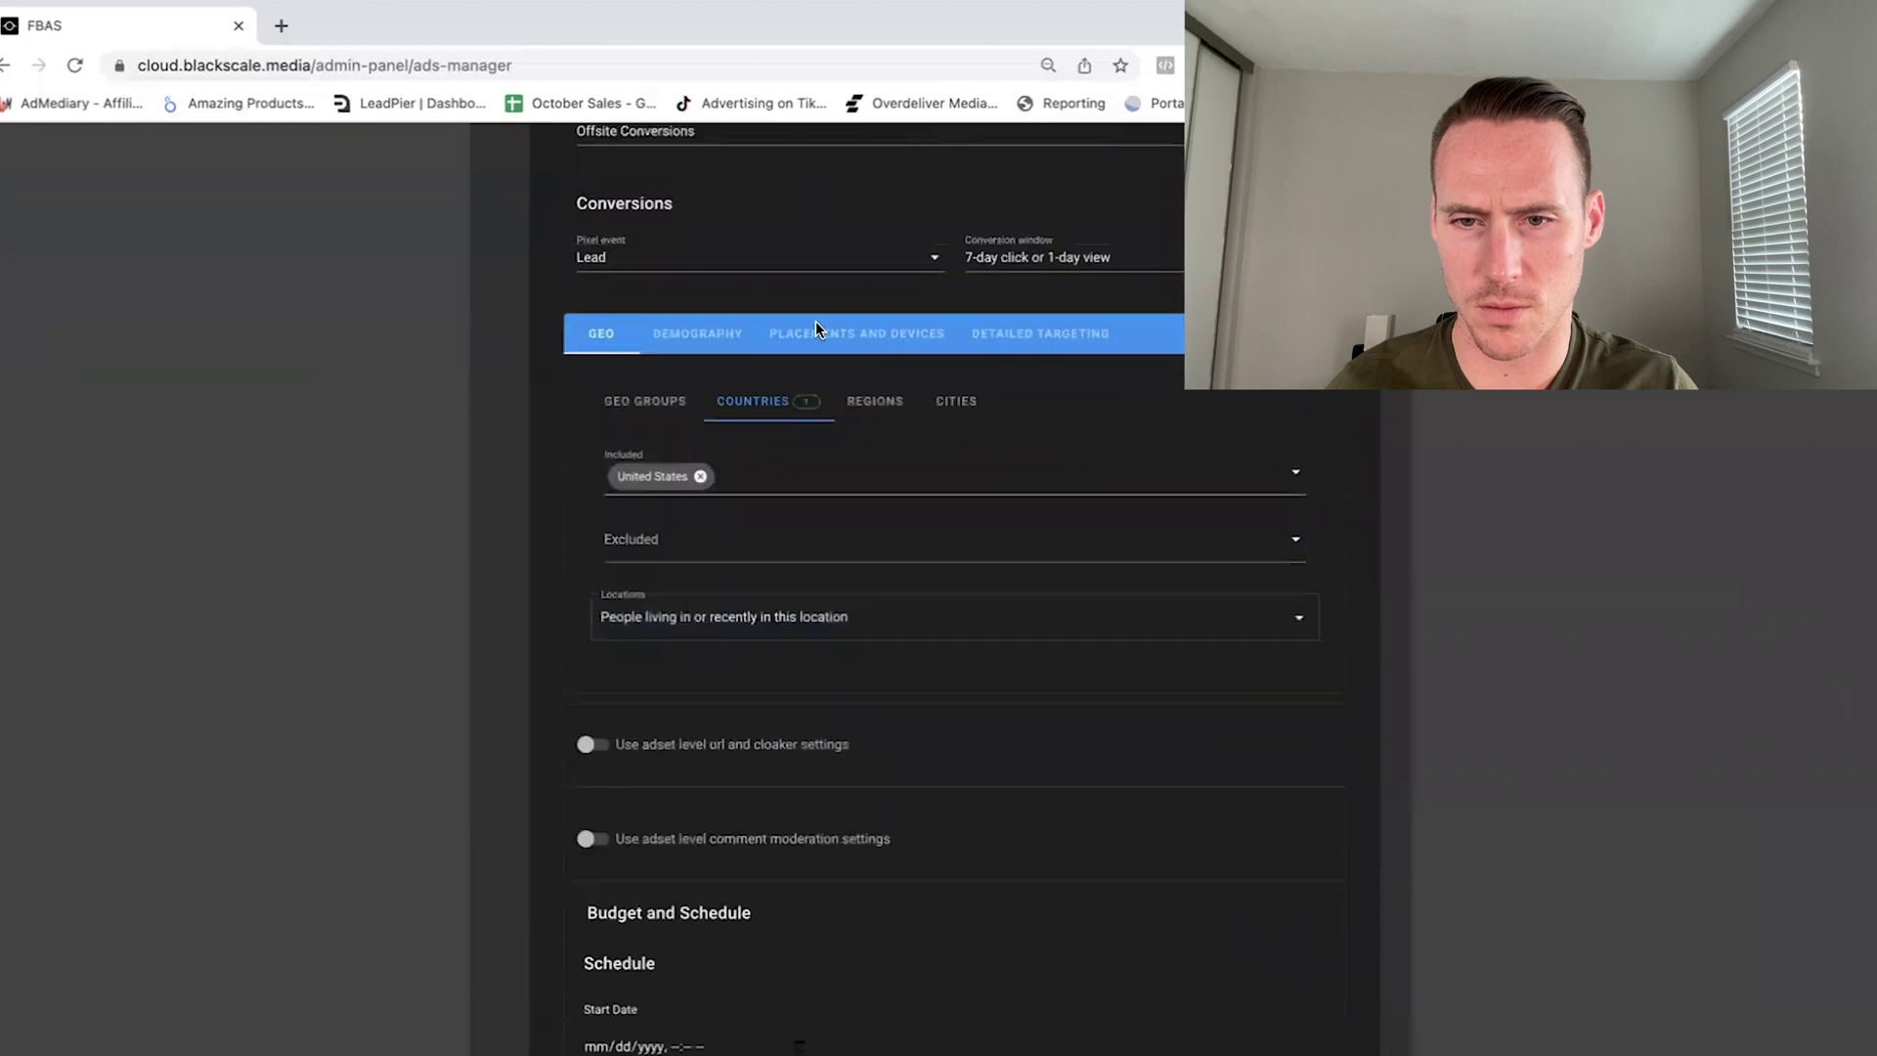
# Browse the age/gender, placement and detailed targeting tabs, adding then removing a narrowing group
pyautogui.click(692, 335)
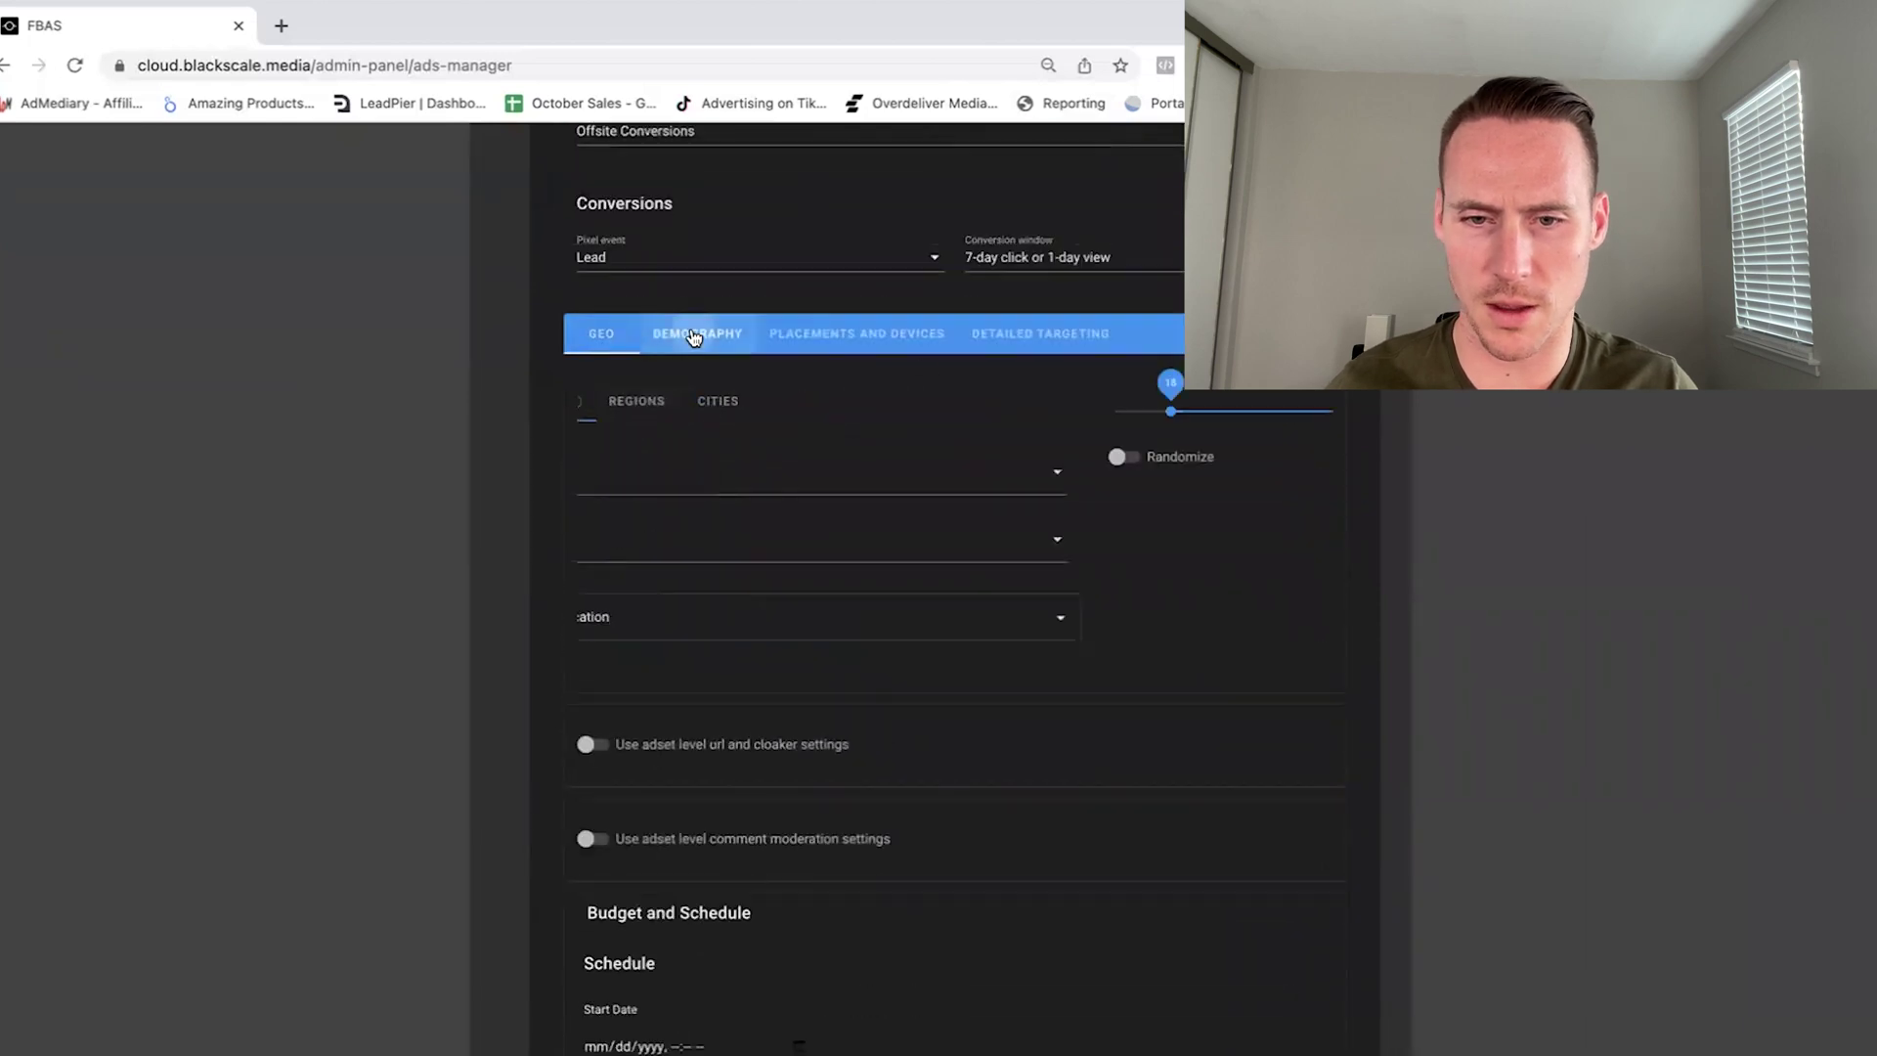
pyautogui.click(857, 334)
pyautogui.click(1065, 330)
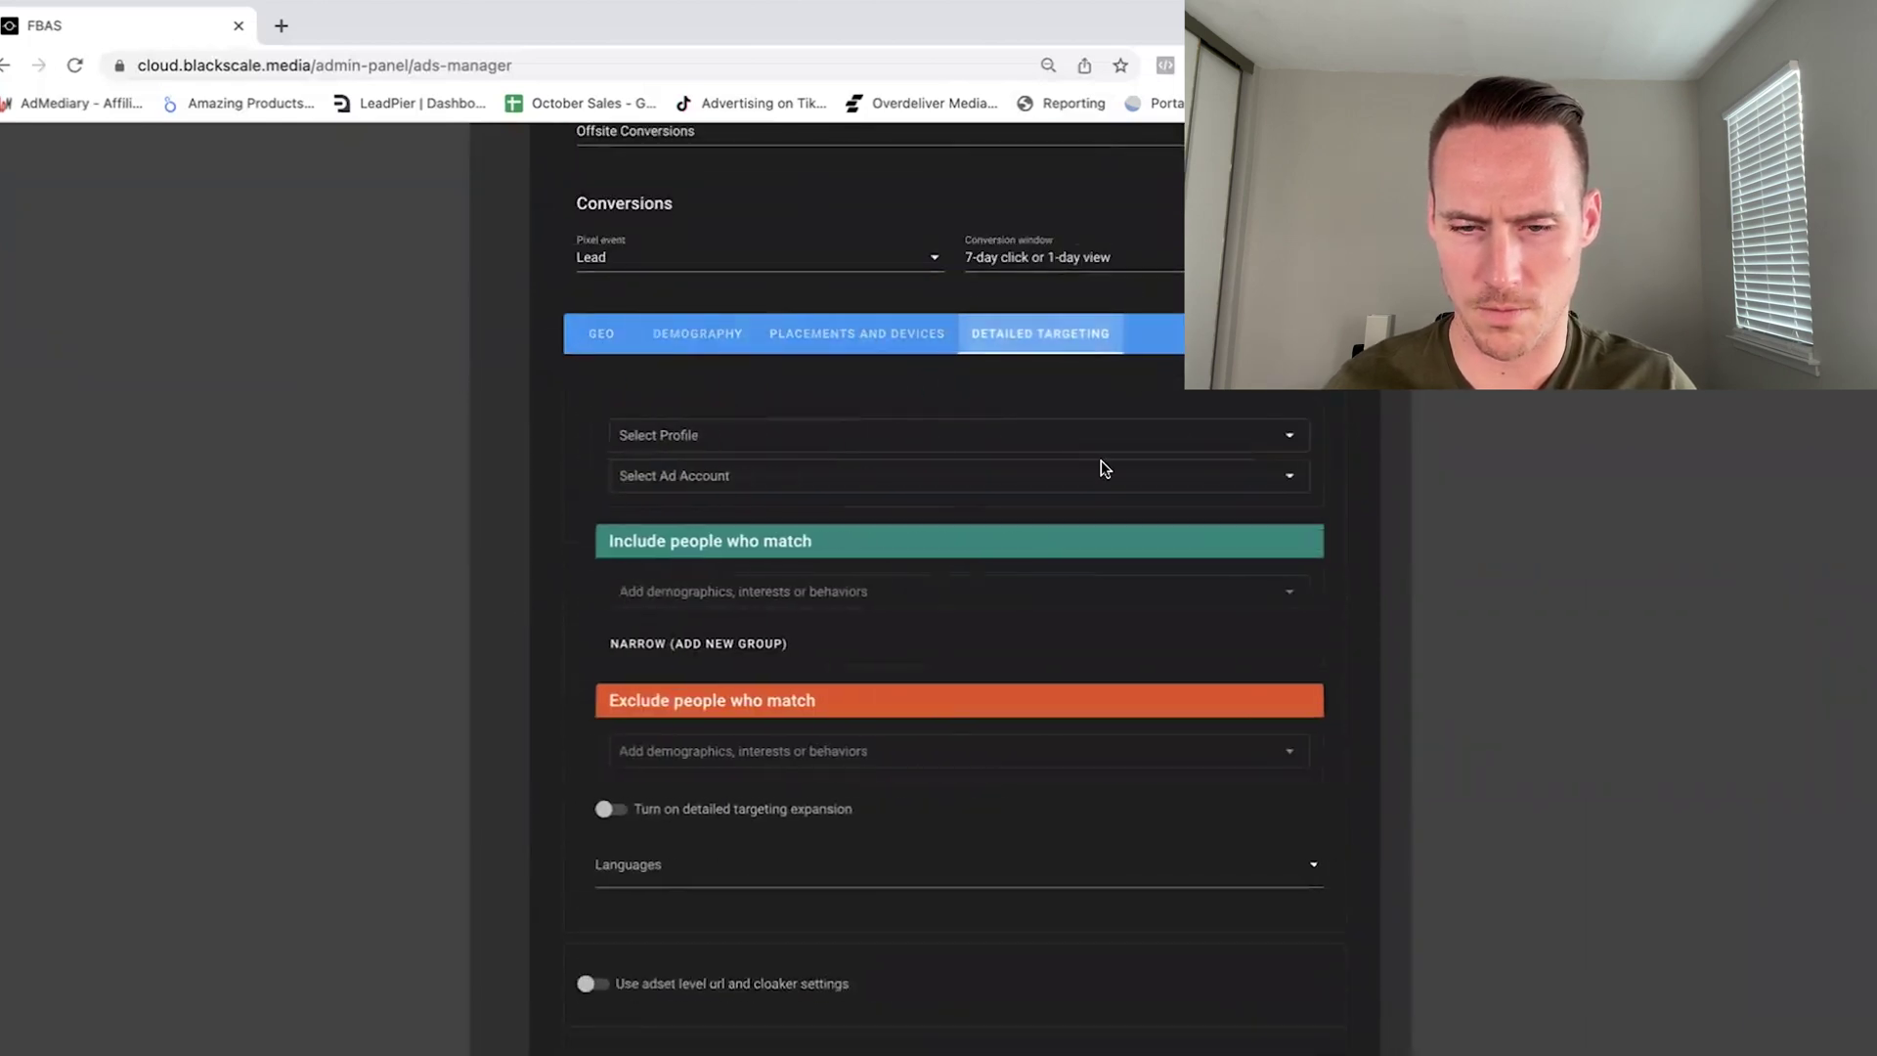
pyautogui.click(658, 432)
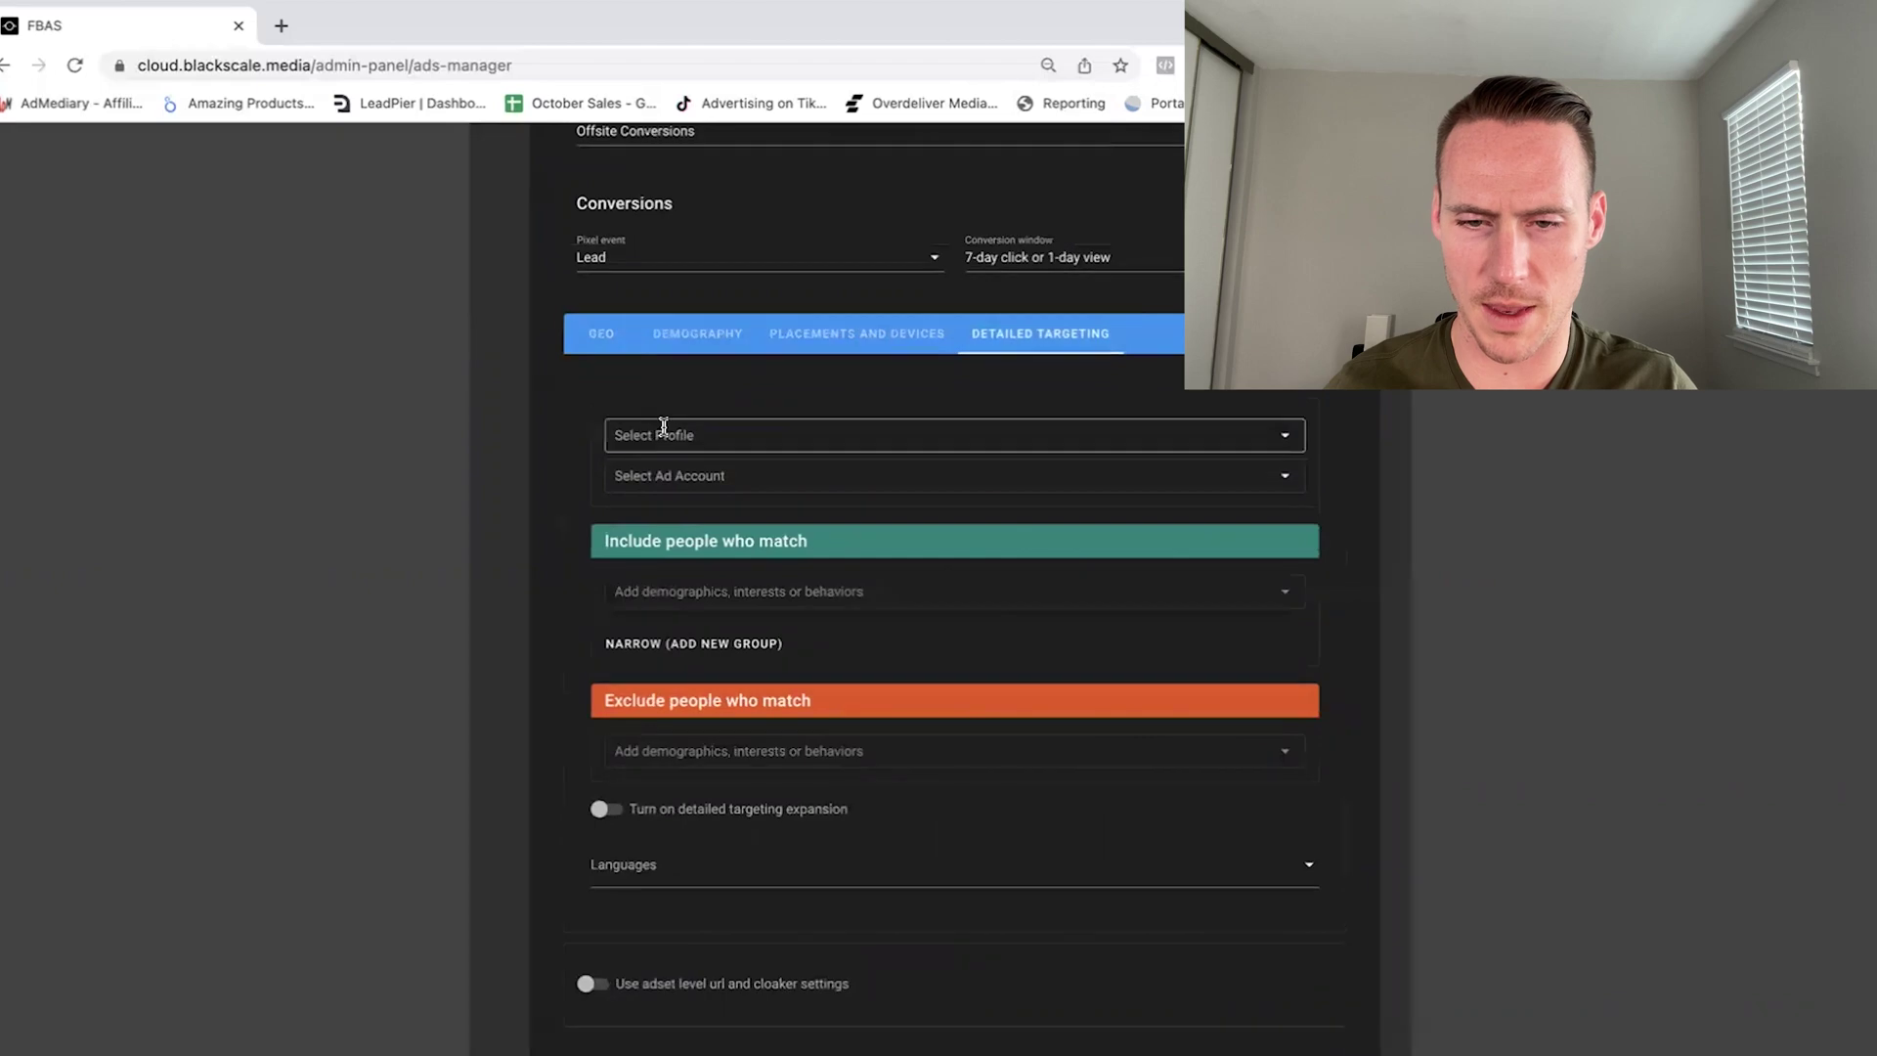
pyautogui.click(497, 432)
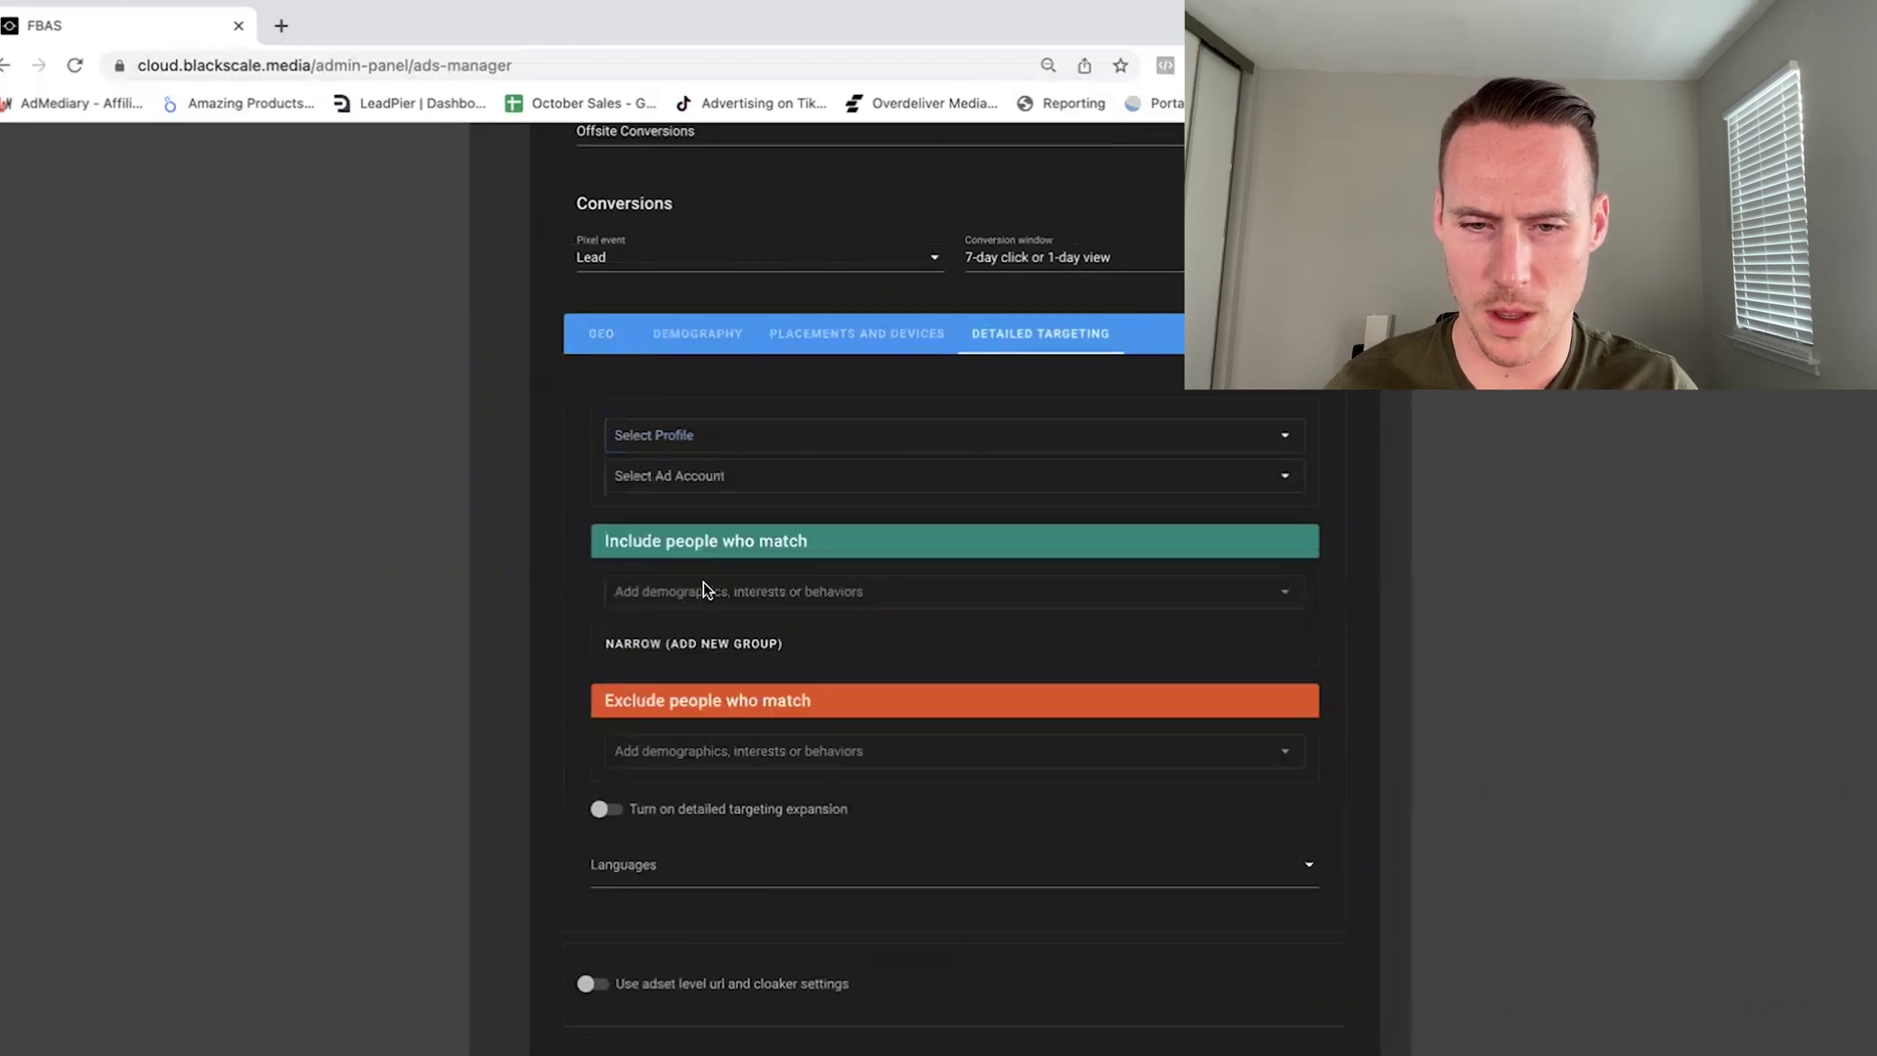
pyautogui.click(665, 642)
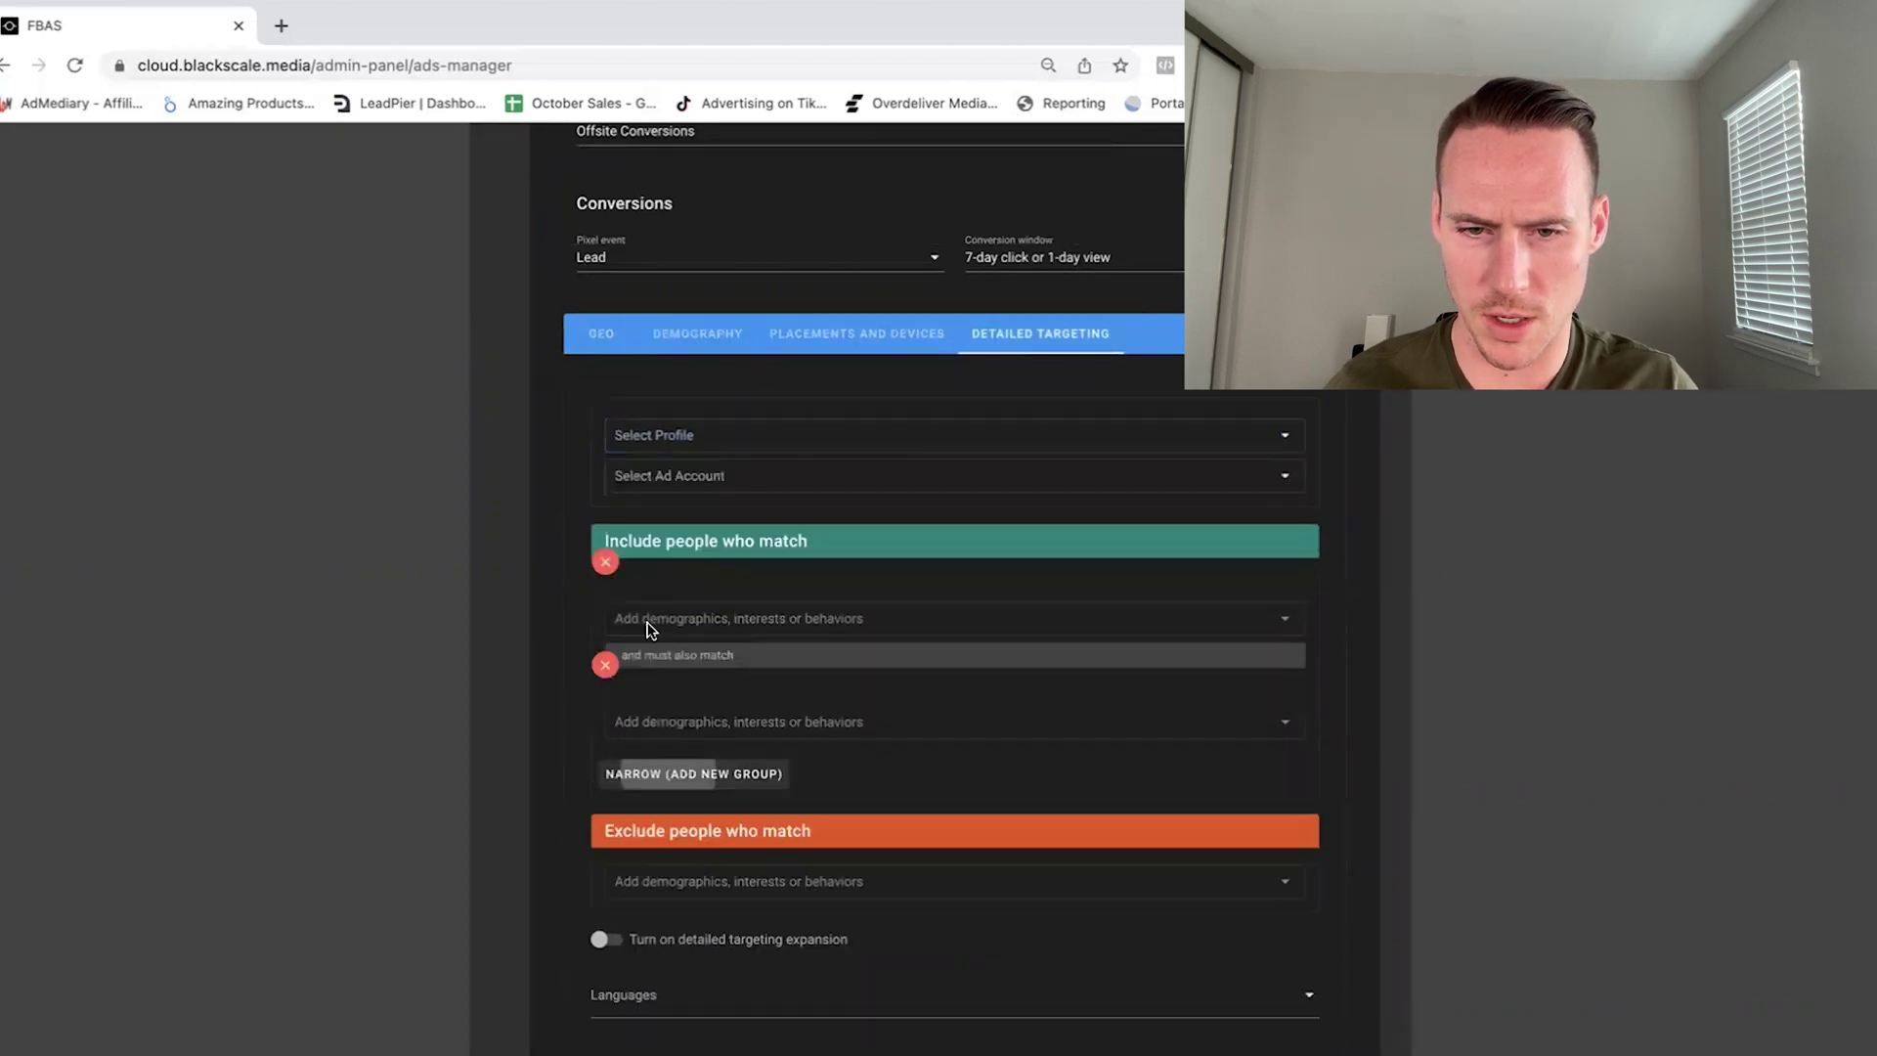
pyautogui.click(603, 564)
# Add Running (sport) as an included interest in the ad set's detailed targeting
pyautogui.scroll(-3, 494, 821)
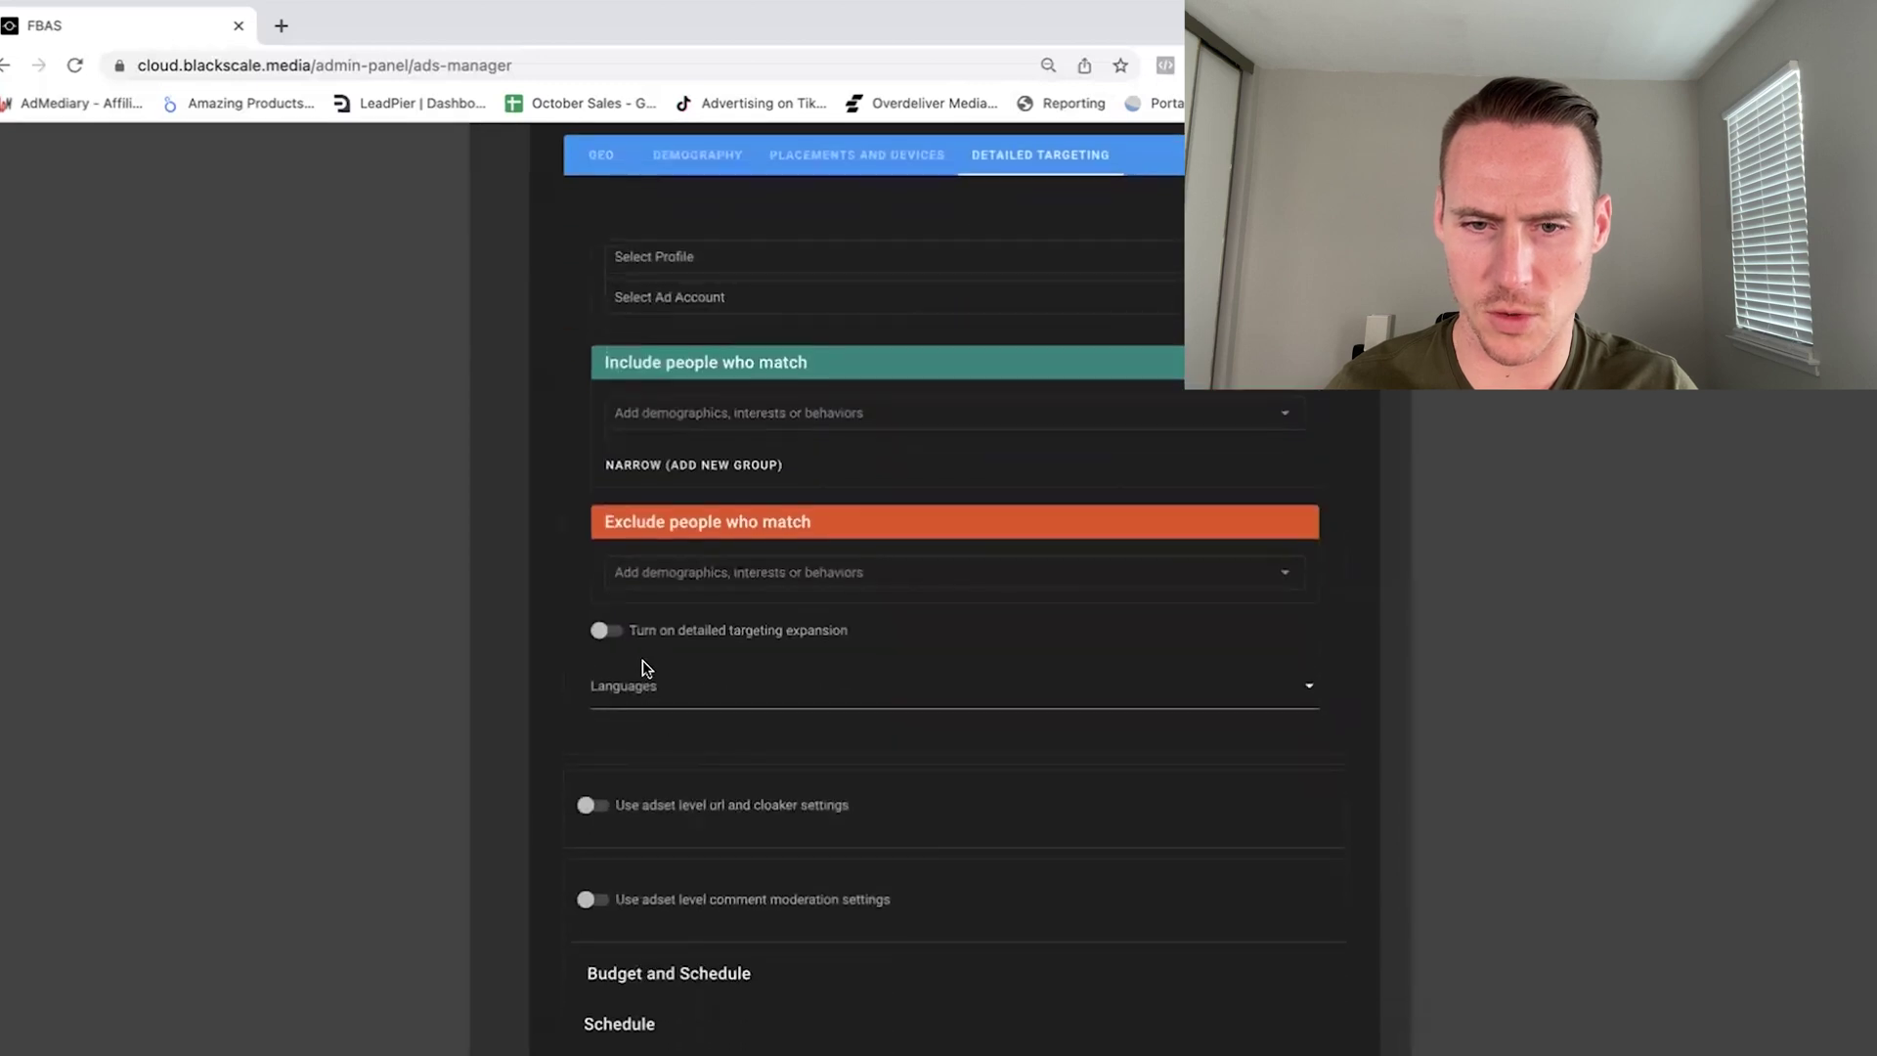
pyautogui.scroll(2, 508, 501)
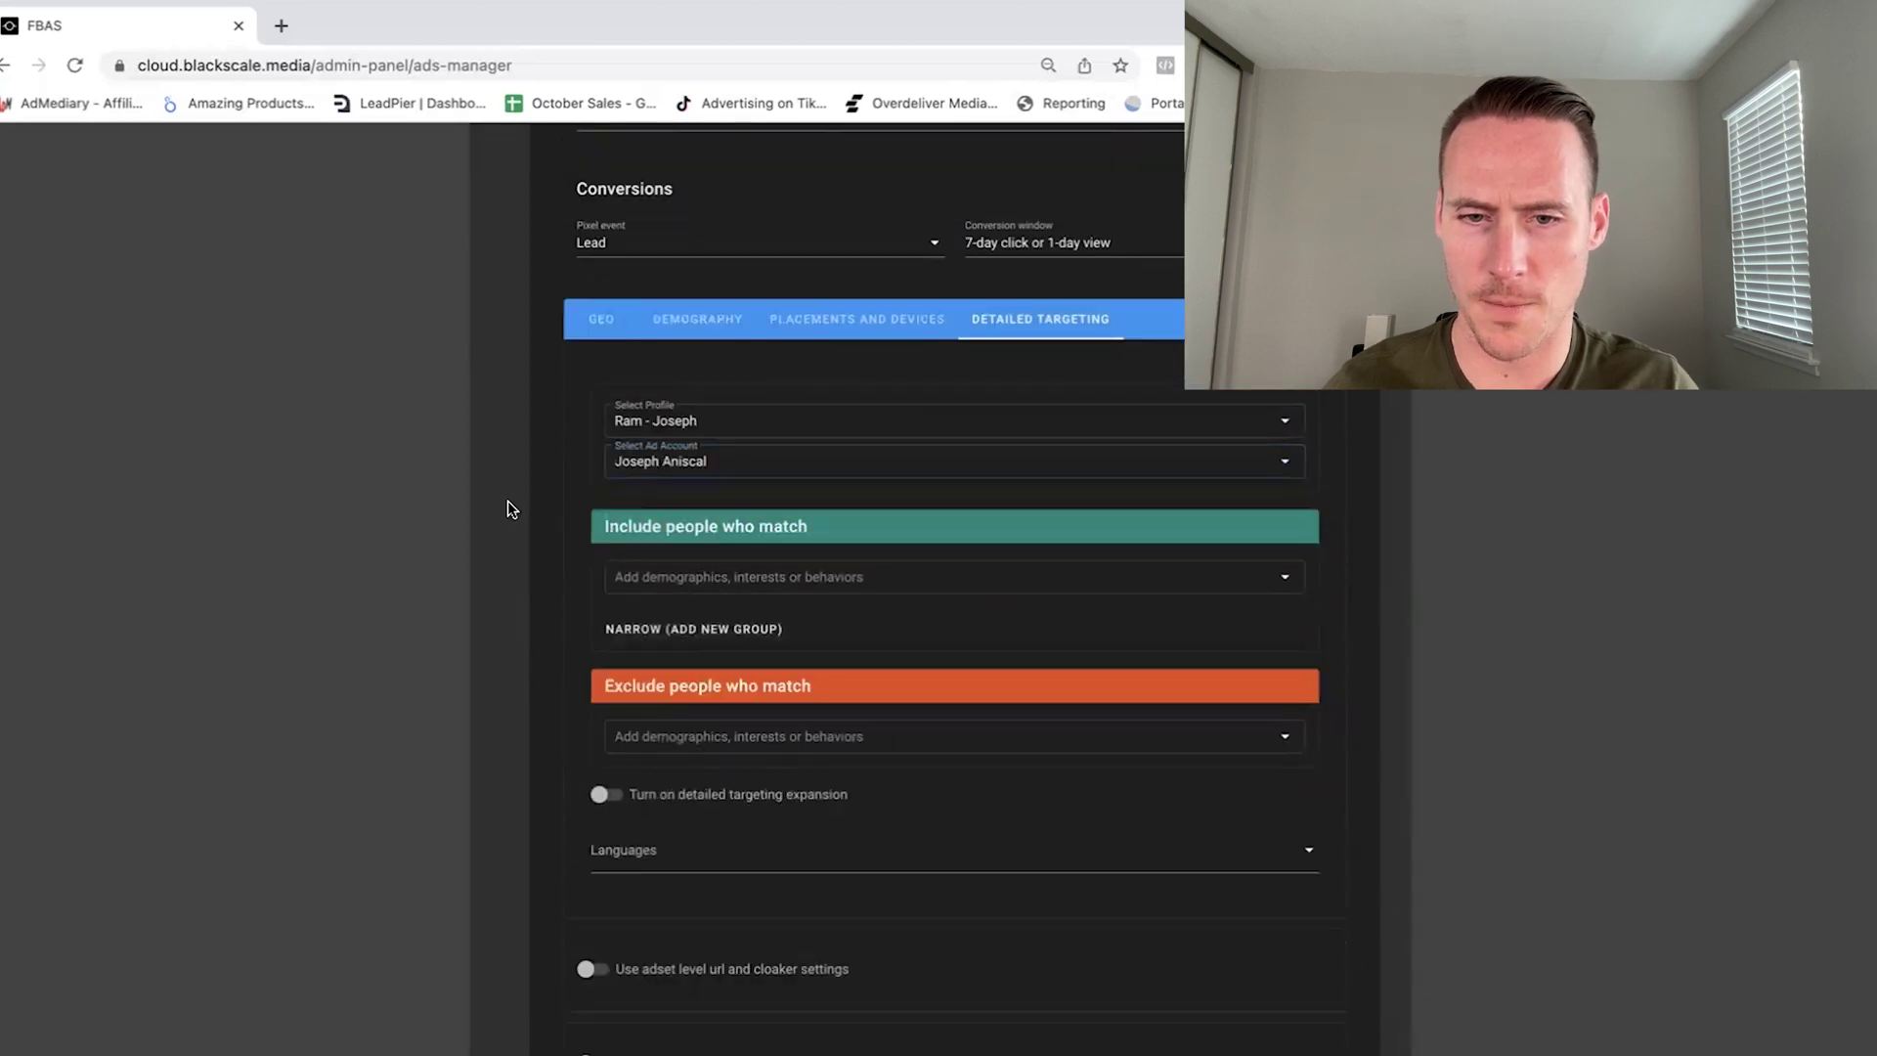
pyautogui.scroll(1, 507, 500)
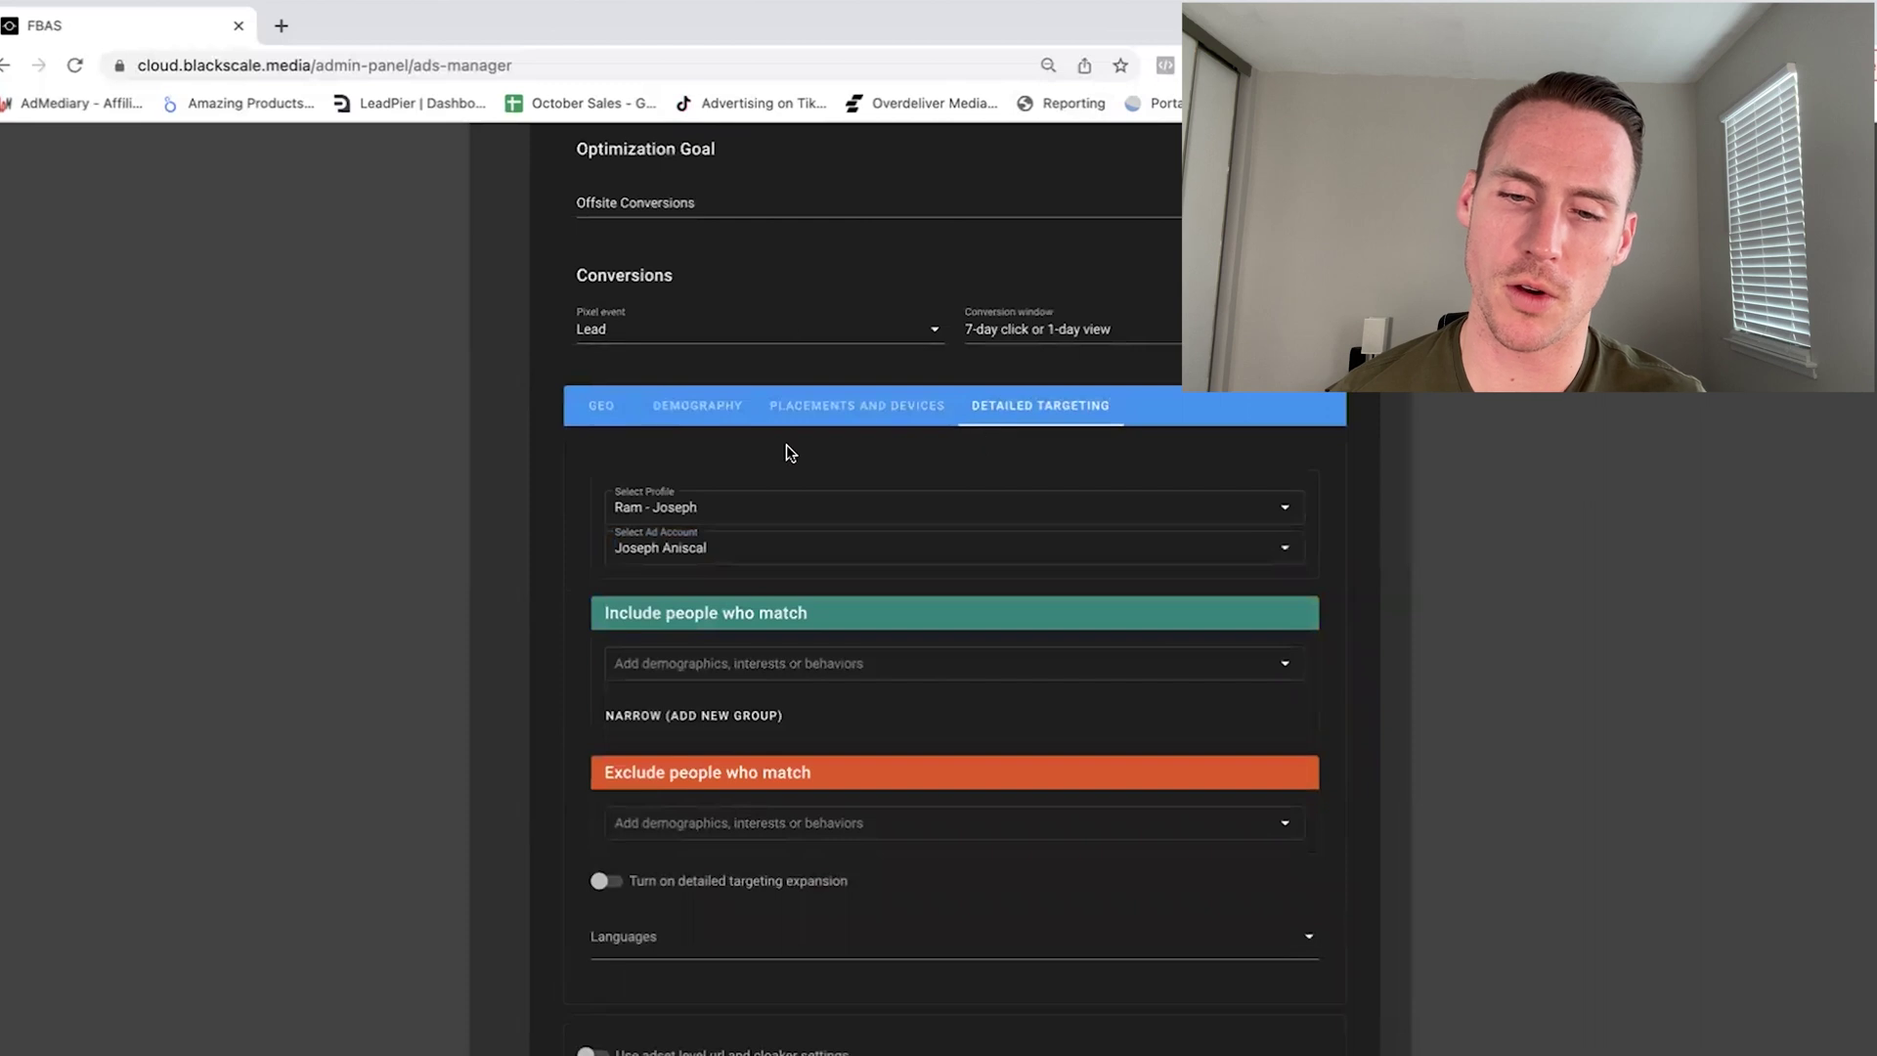
pyautogui.scroll(1, 417, 459)
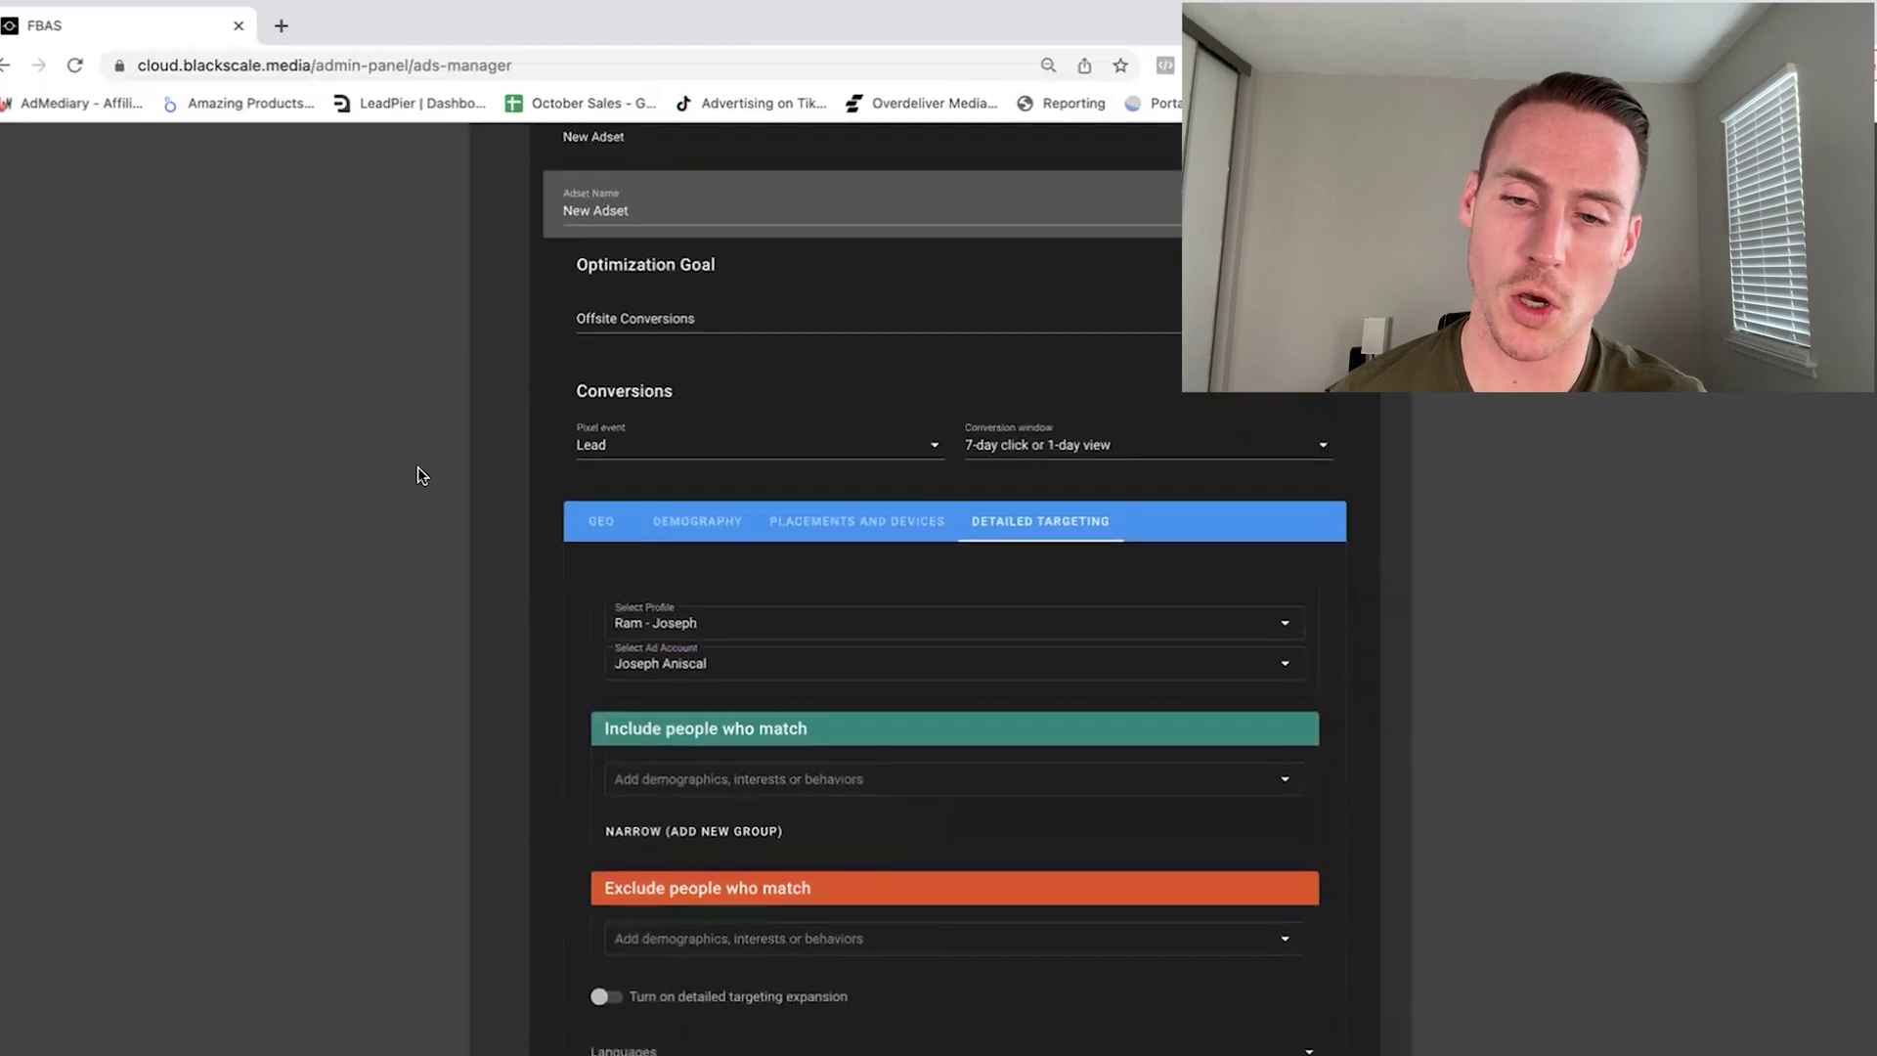
pyautogui.scroll(-1, 417, 466)
pyautogui.scroll(-1, 419, 466)
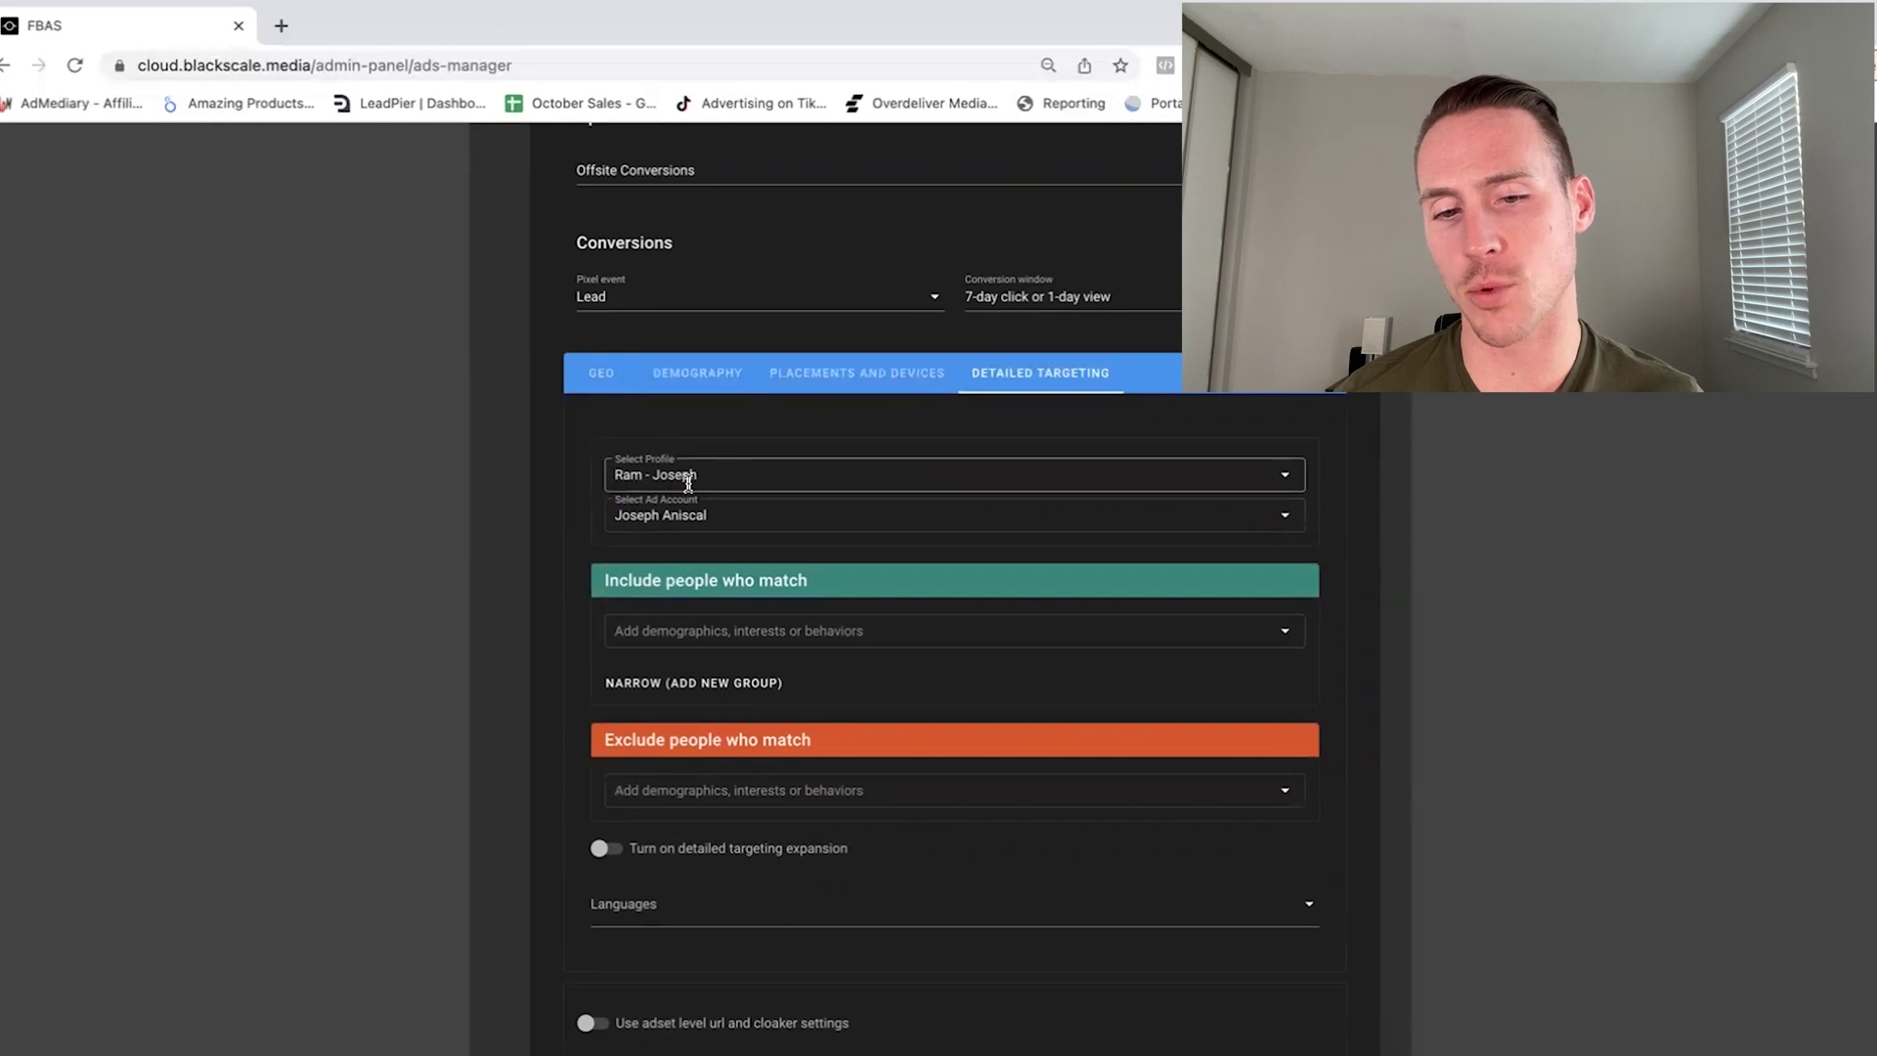
pyautogui.click(671, 473)
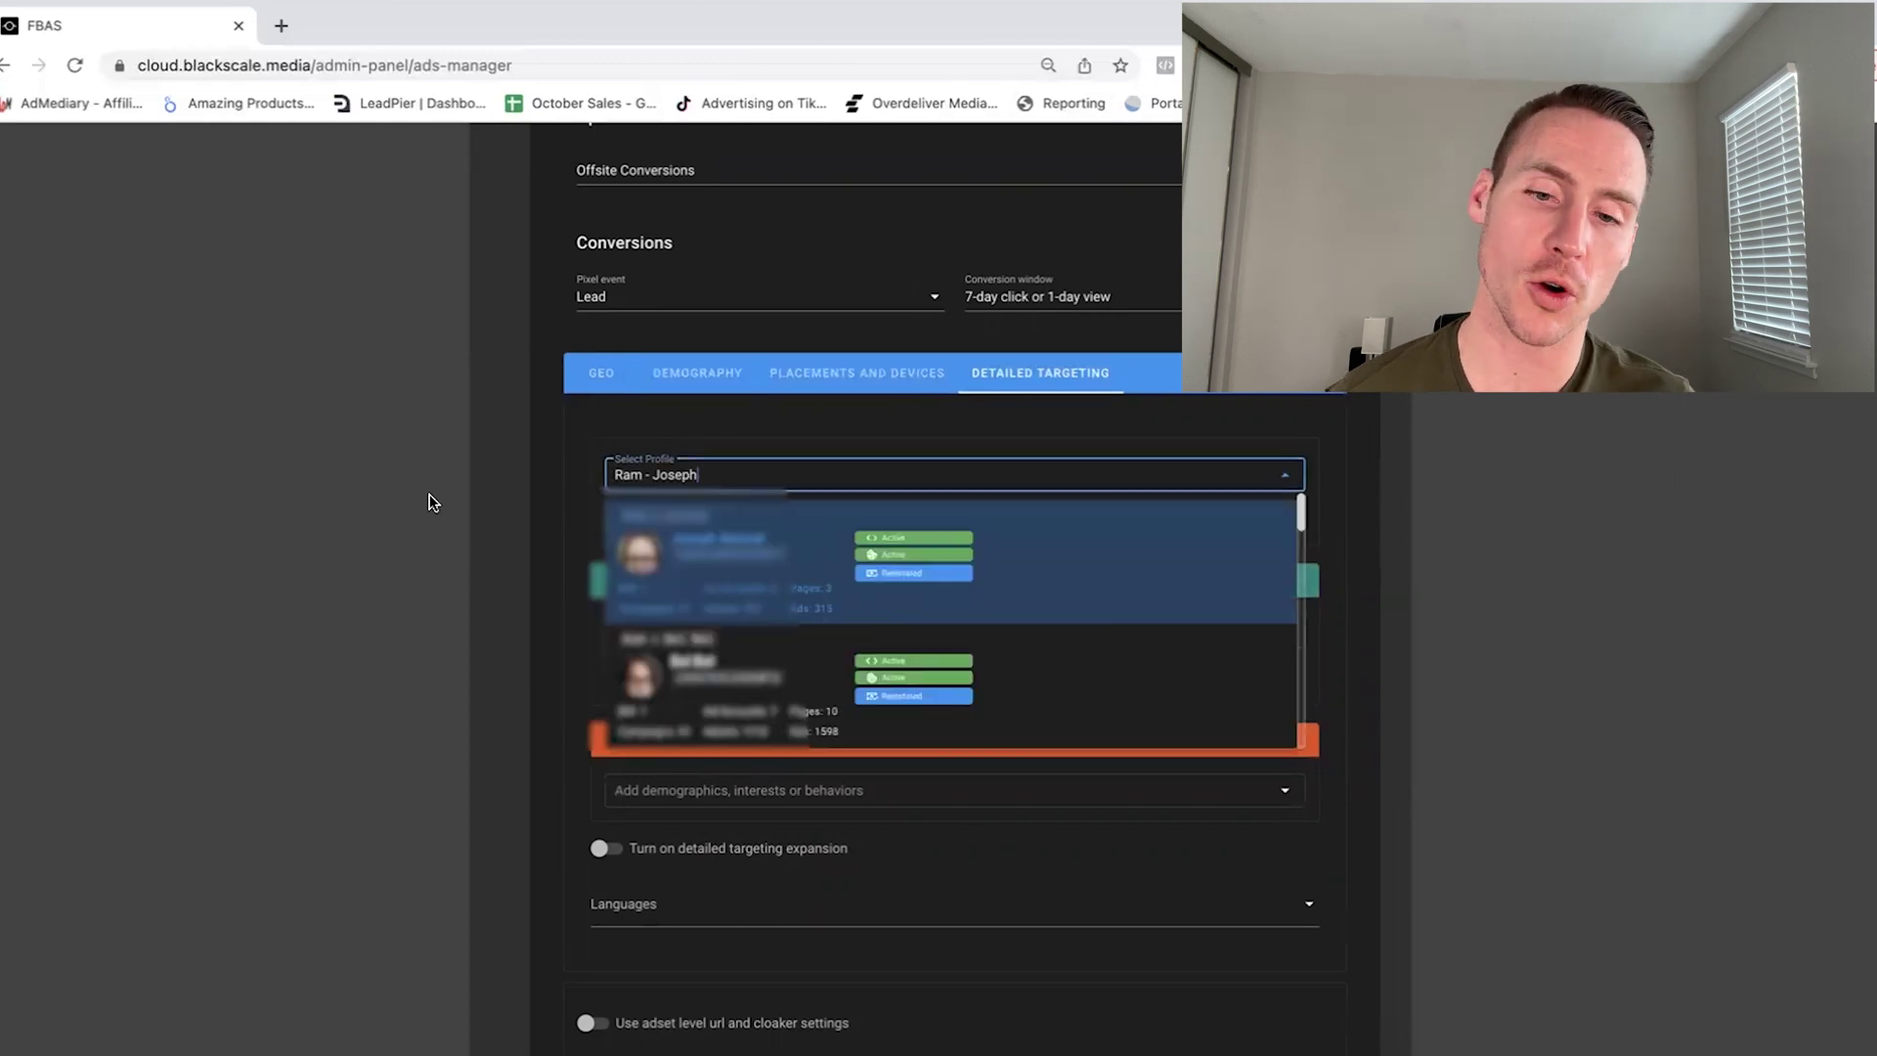
pyautogui.click(671, 473)
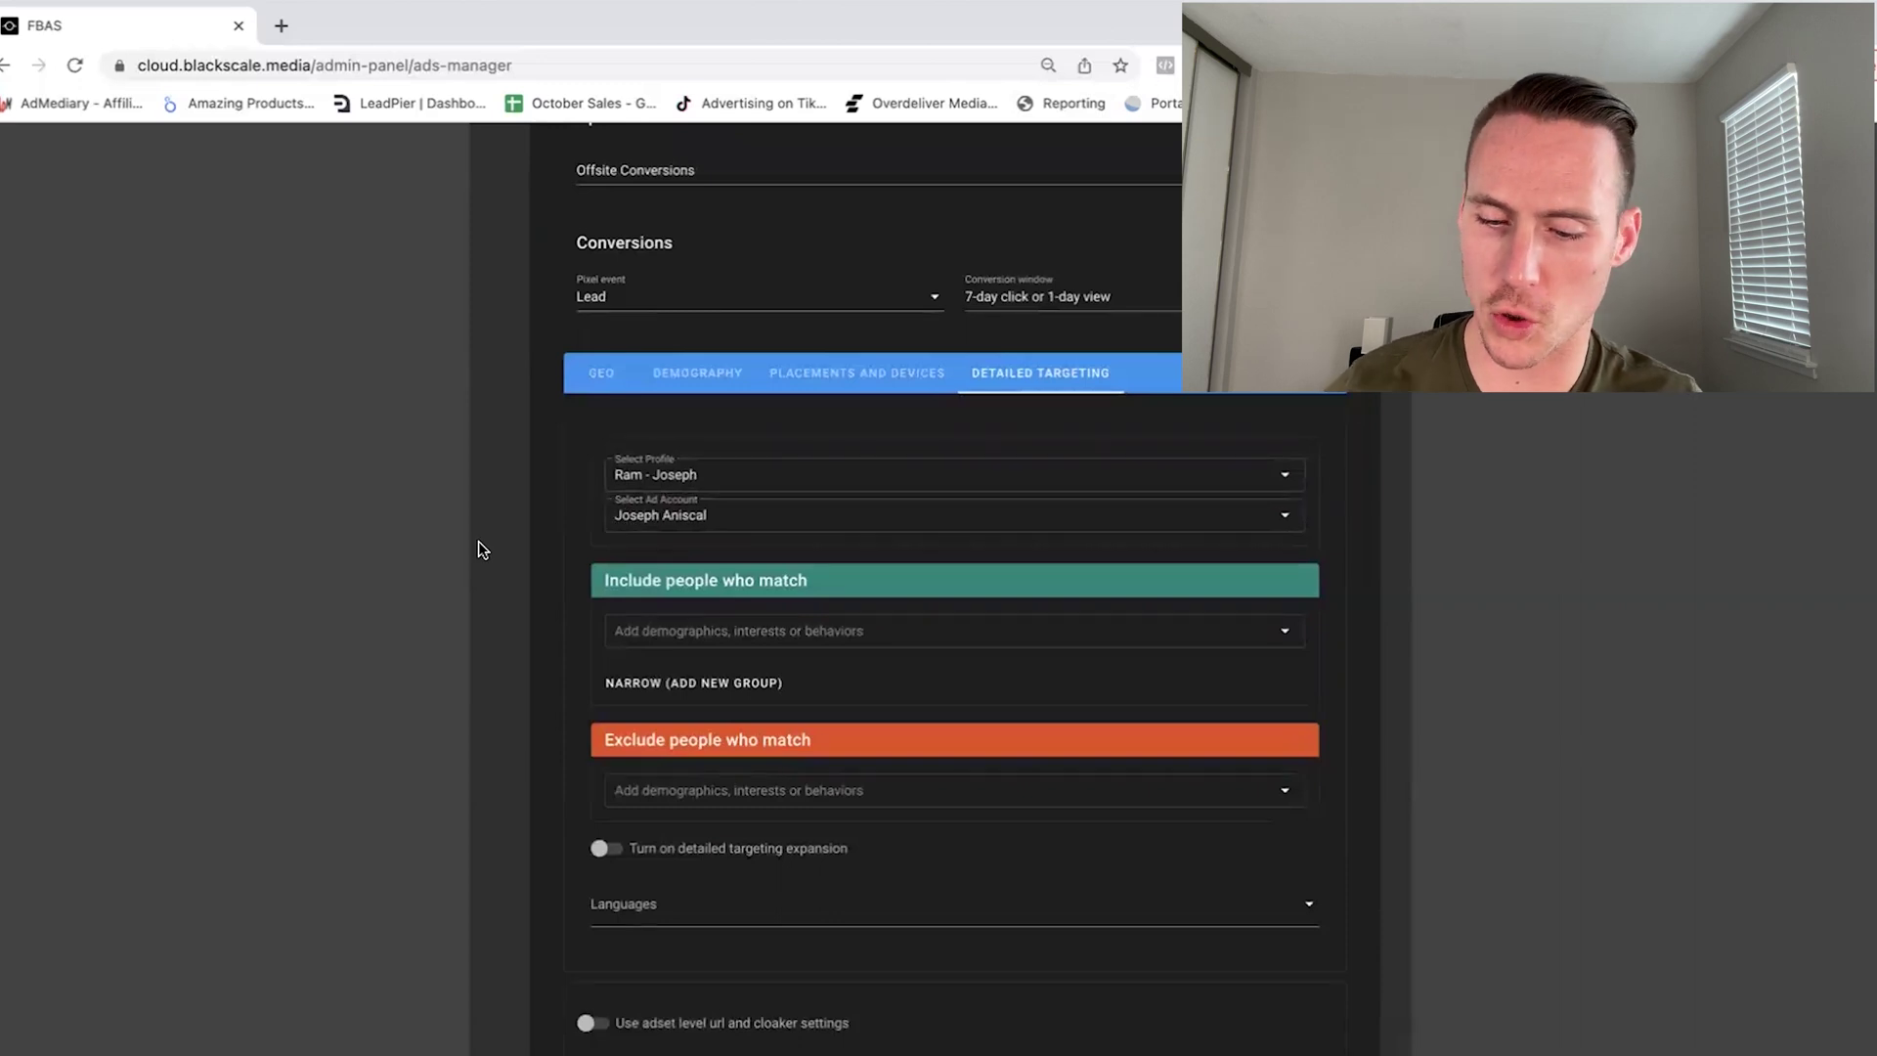
pyautogui.scroll(-3, 495, 570)
pyautogui.click(623, 472)
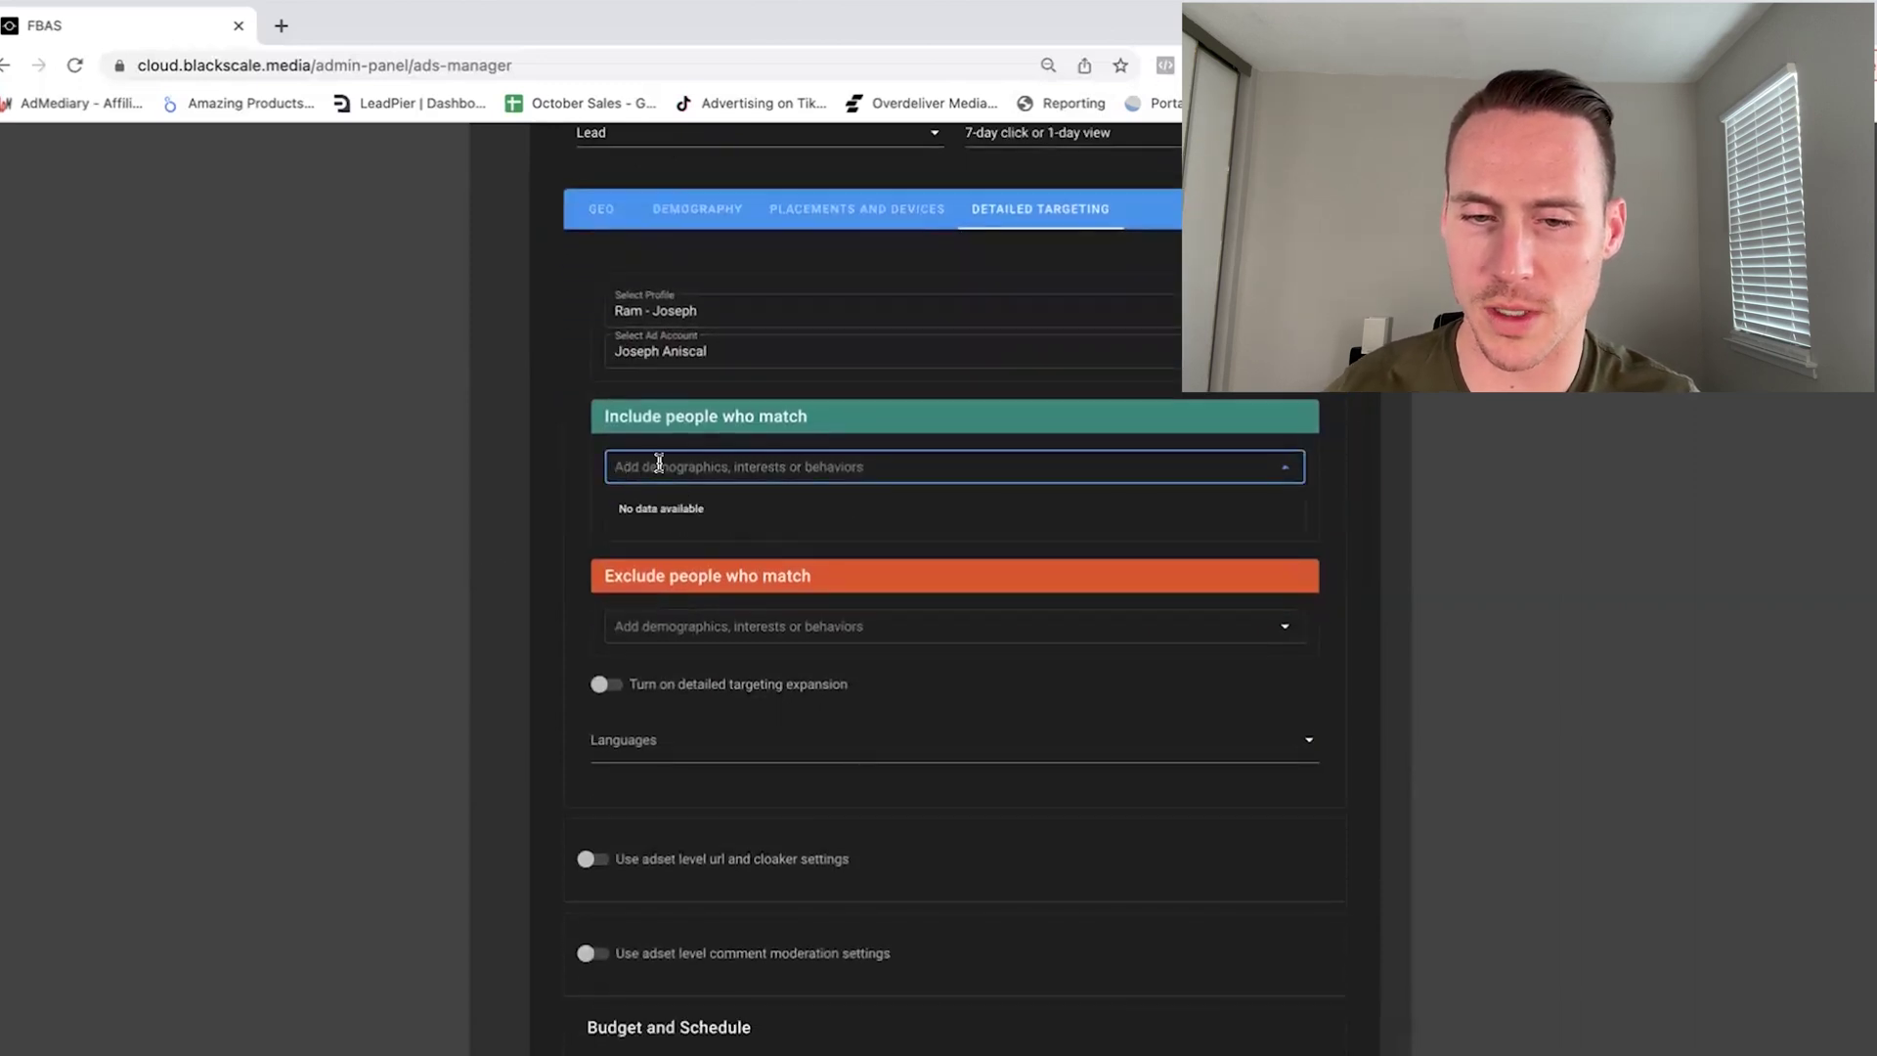
pyautogui.write('running')
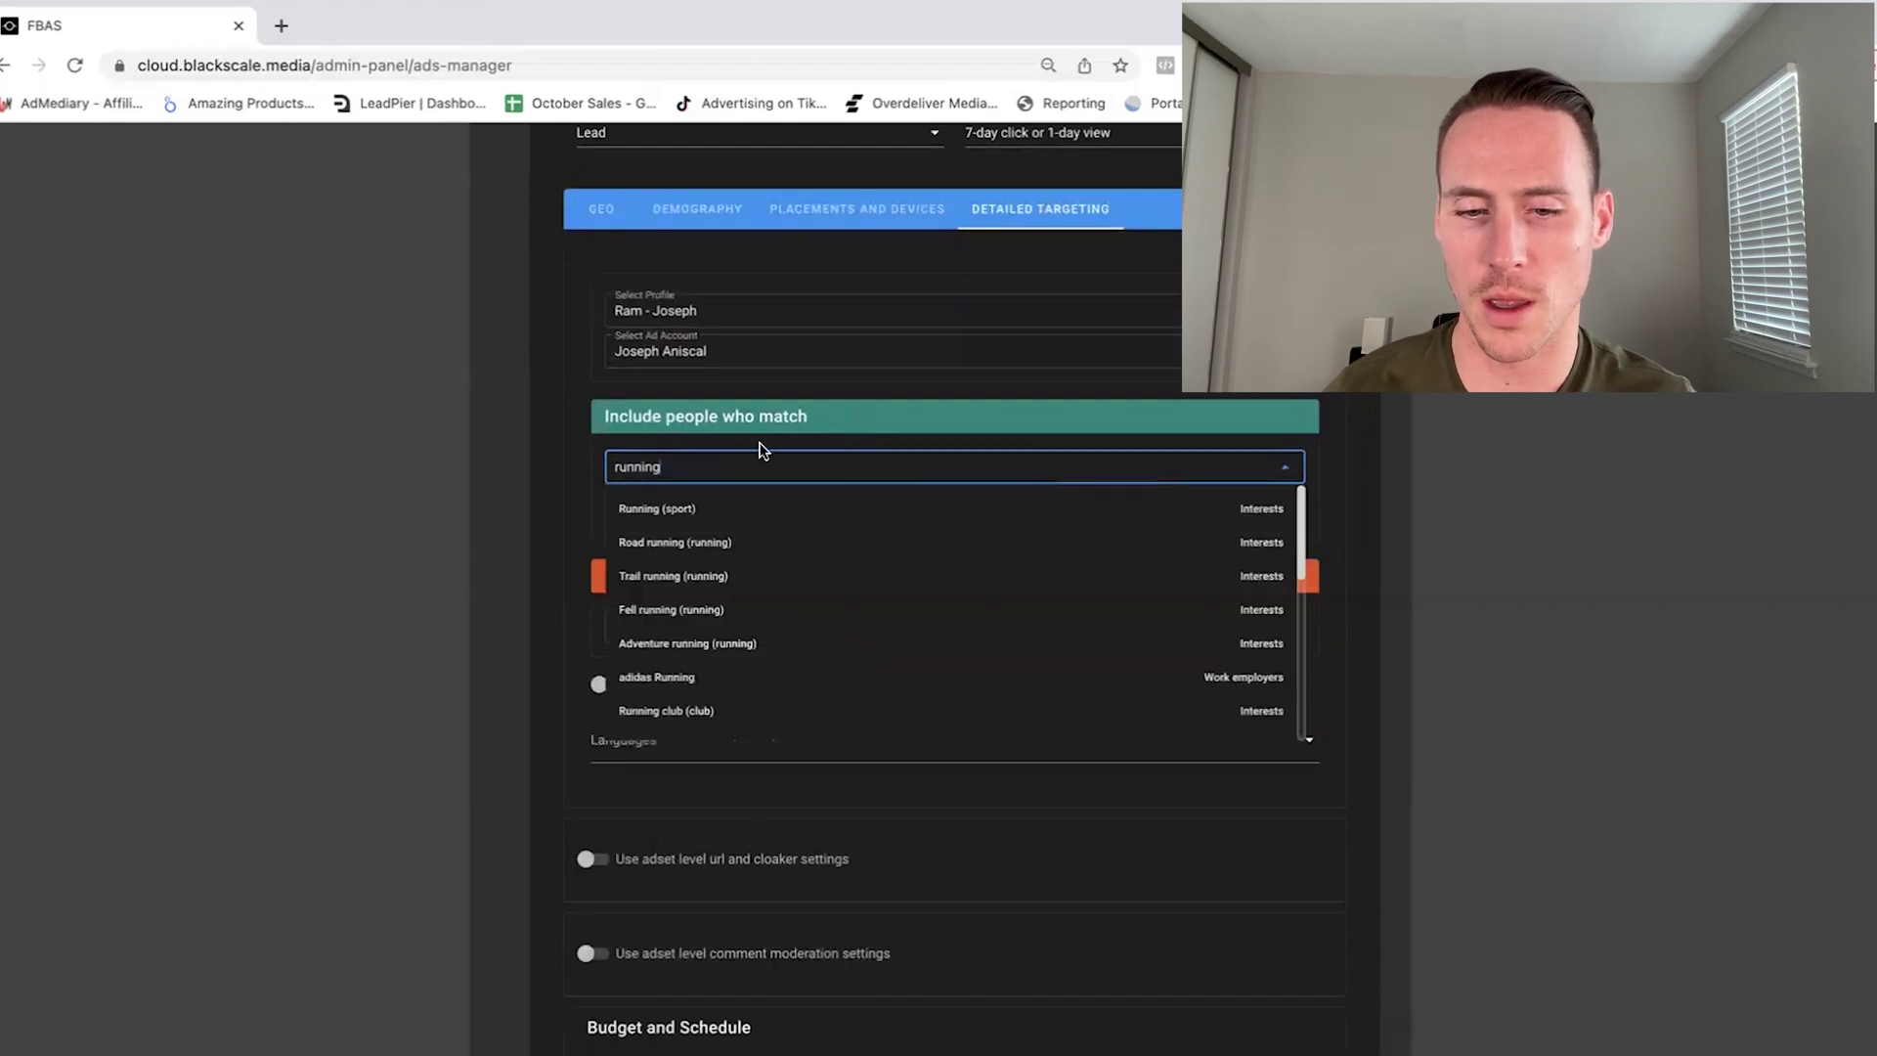
pyautogui.click(657, 509)
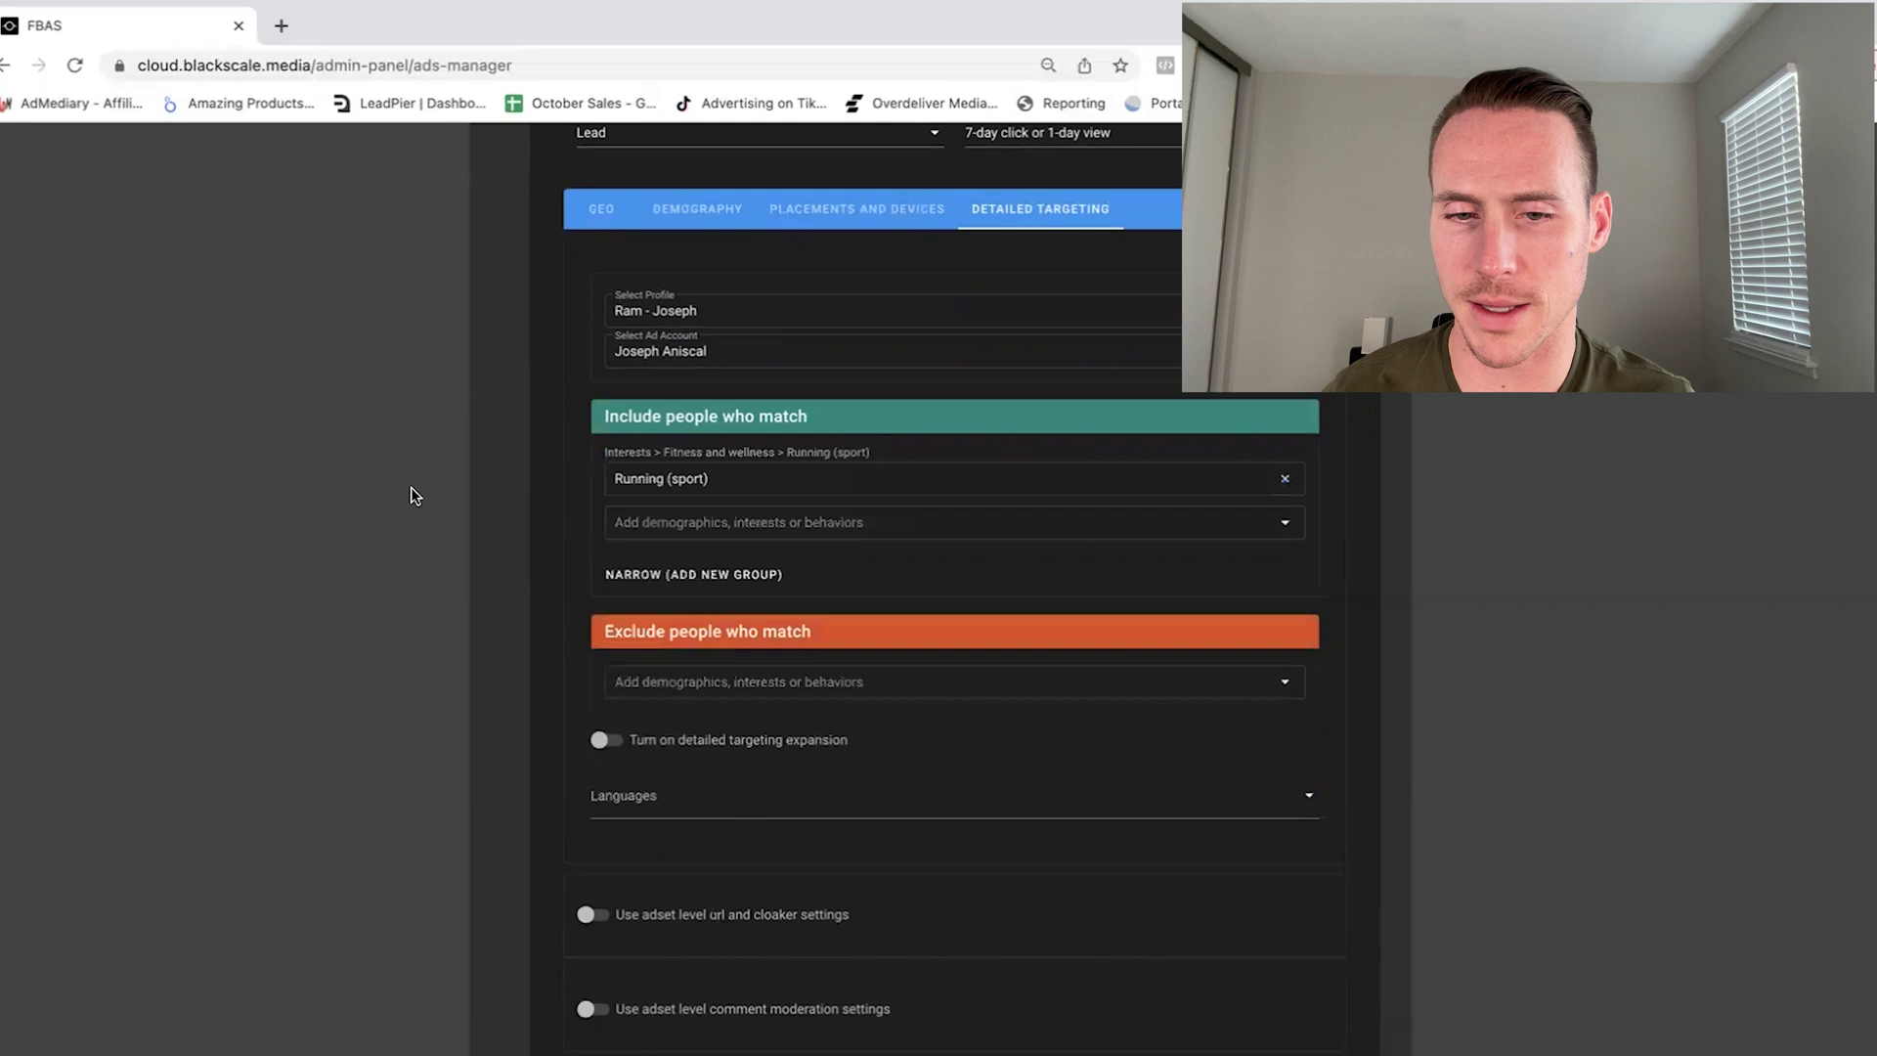
# Add another ad set to the campaign, then leave the bundle editor for the profiles list
pyautogui.scroll(-4, 922, 787)
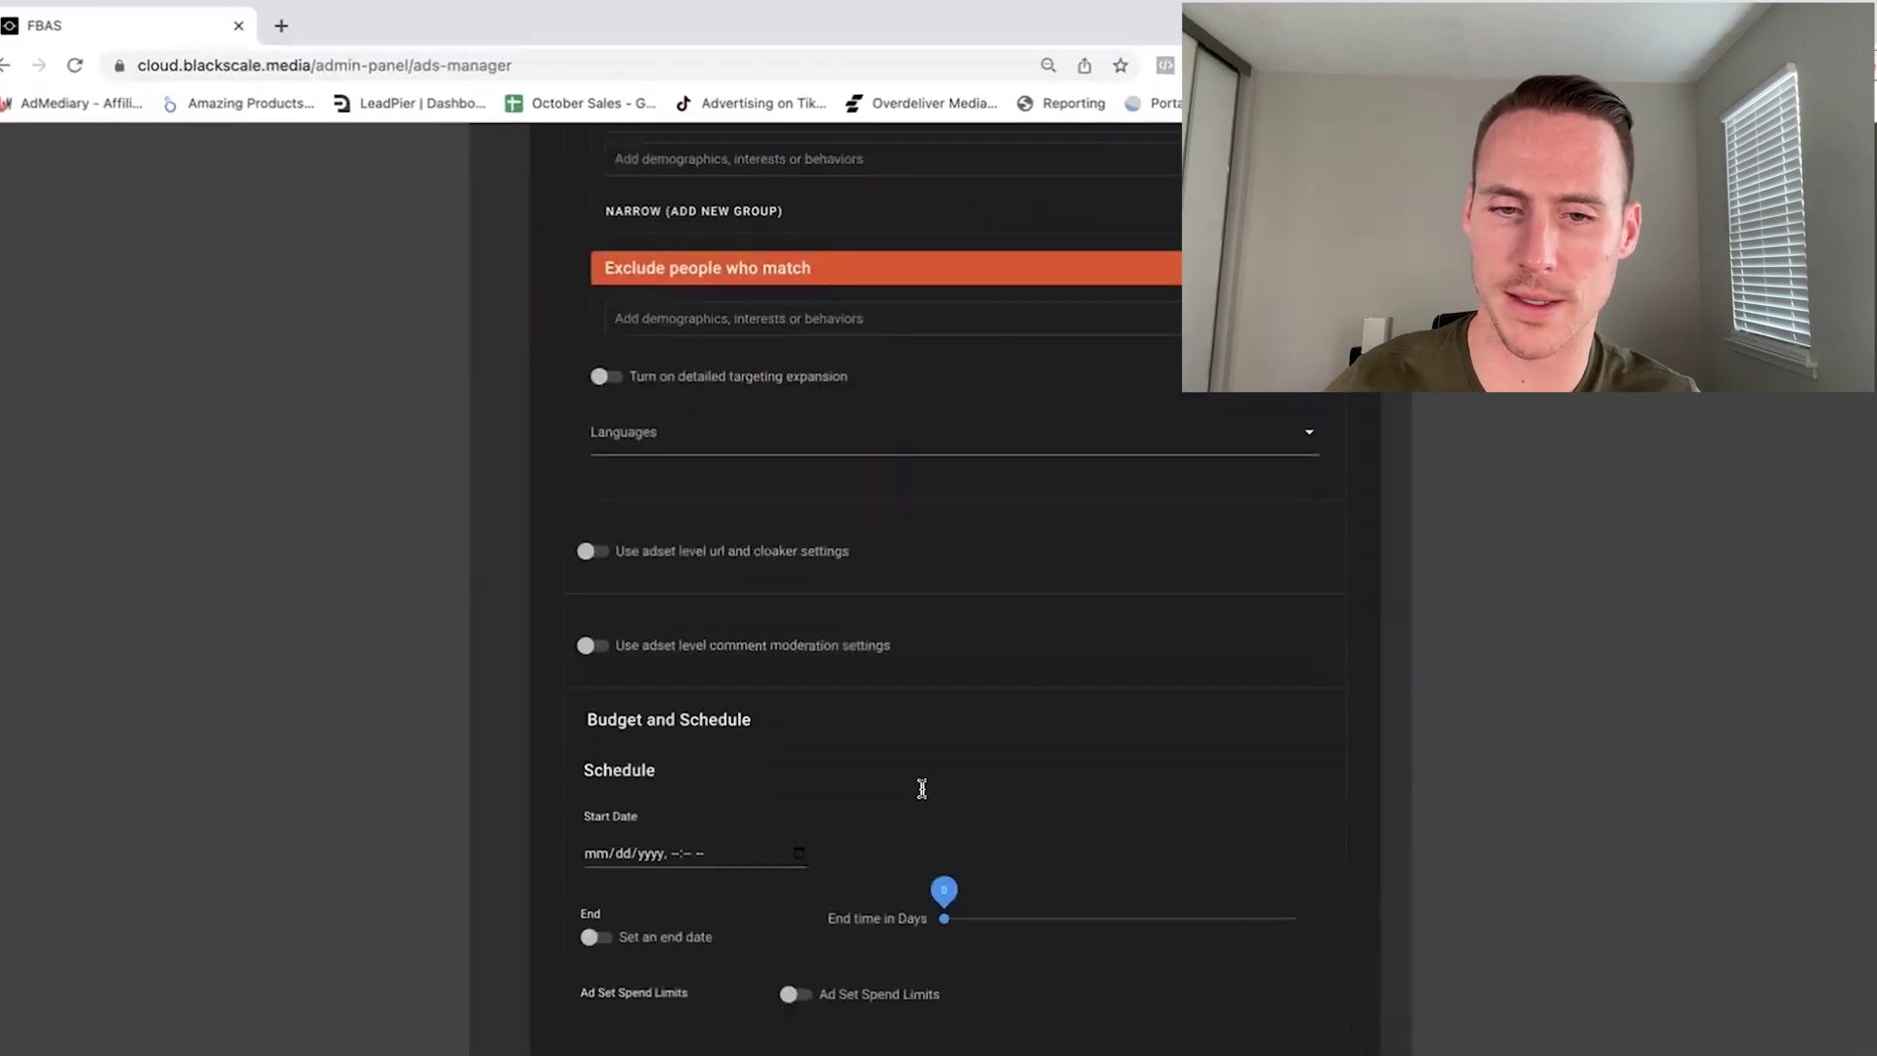
pyautogui.scroll(10, 1160, 448)
pyautogui.tripleClick(626, 457)
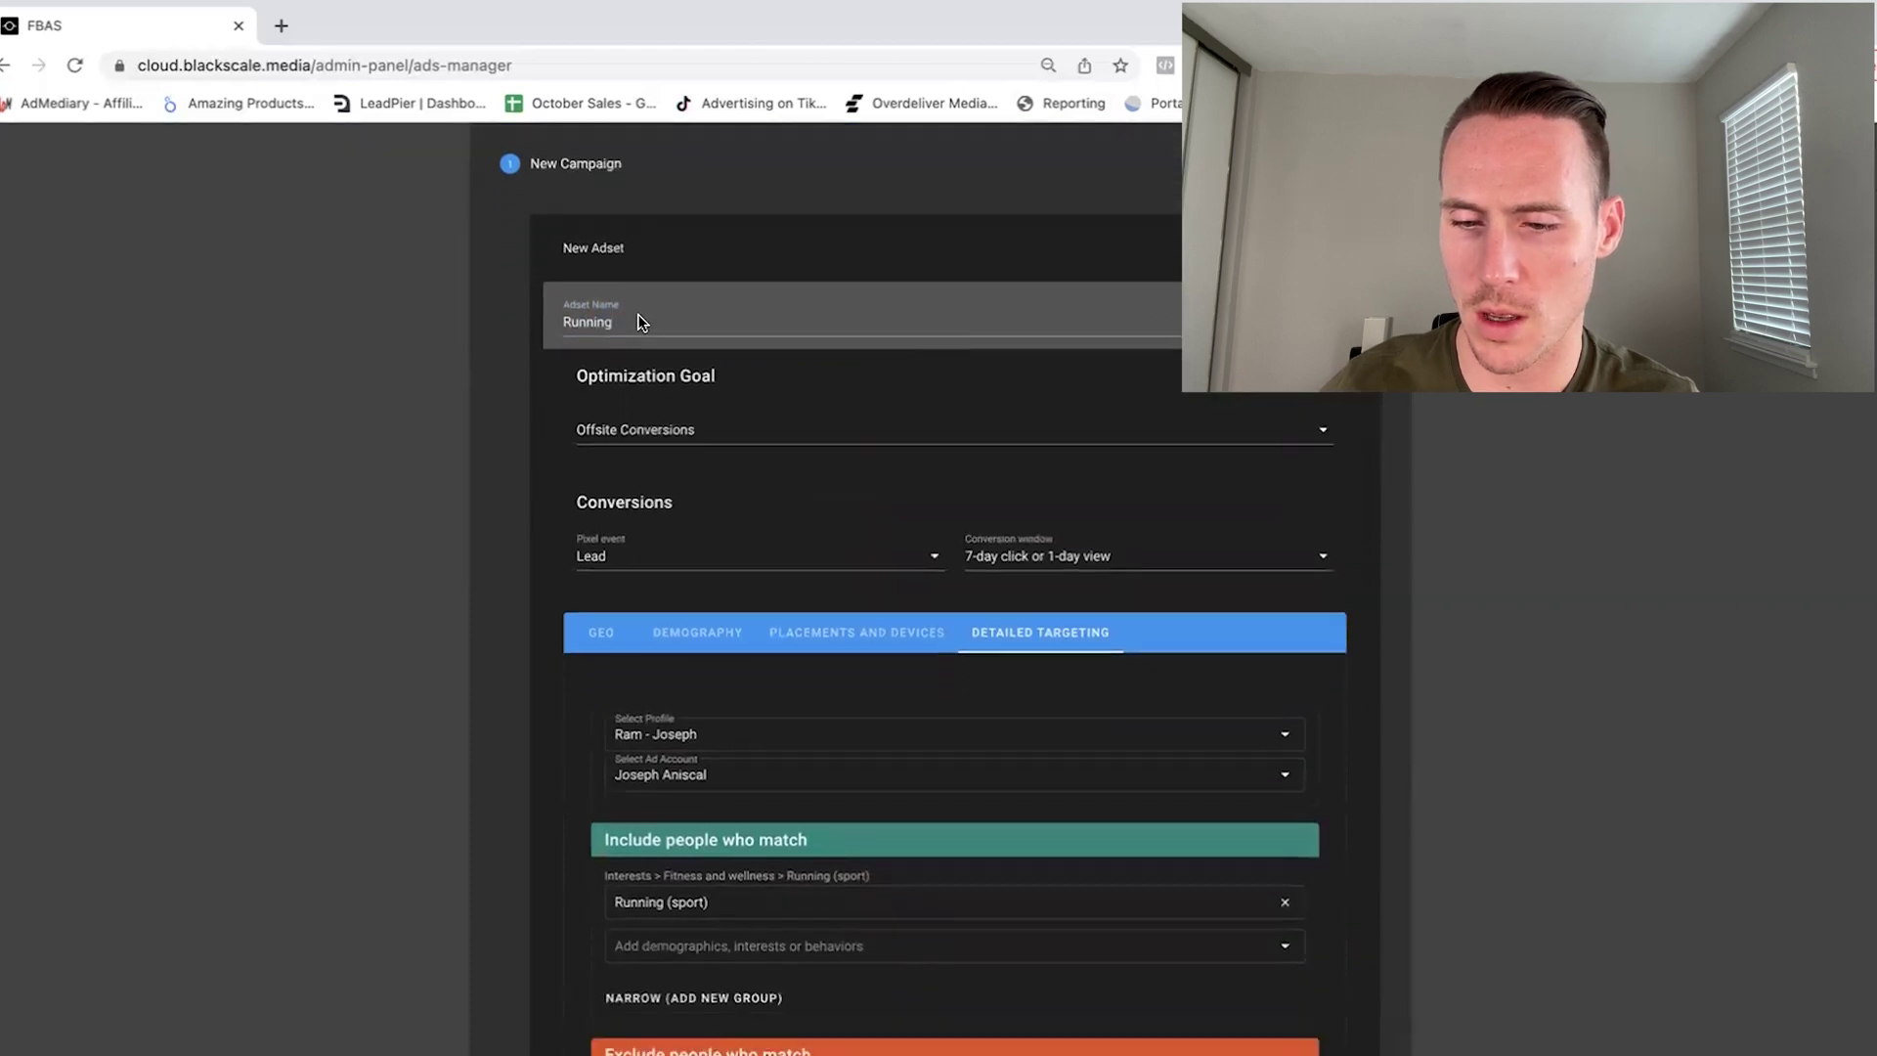
pyautogui.click(641, 319)
pyautogui.scroll(-7, 632, 852)
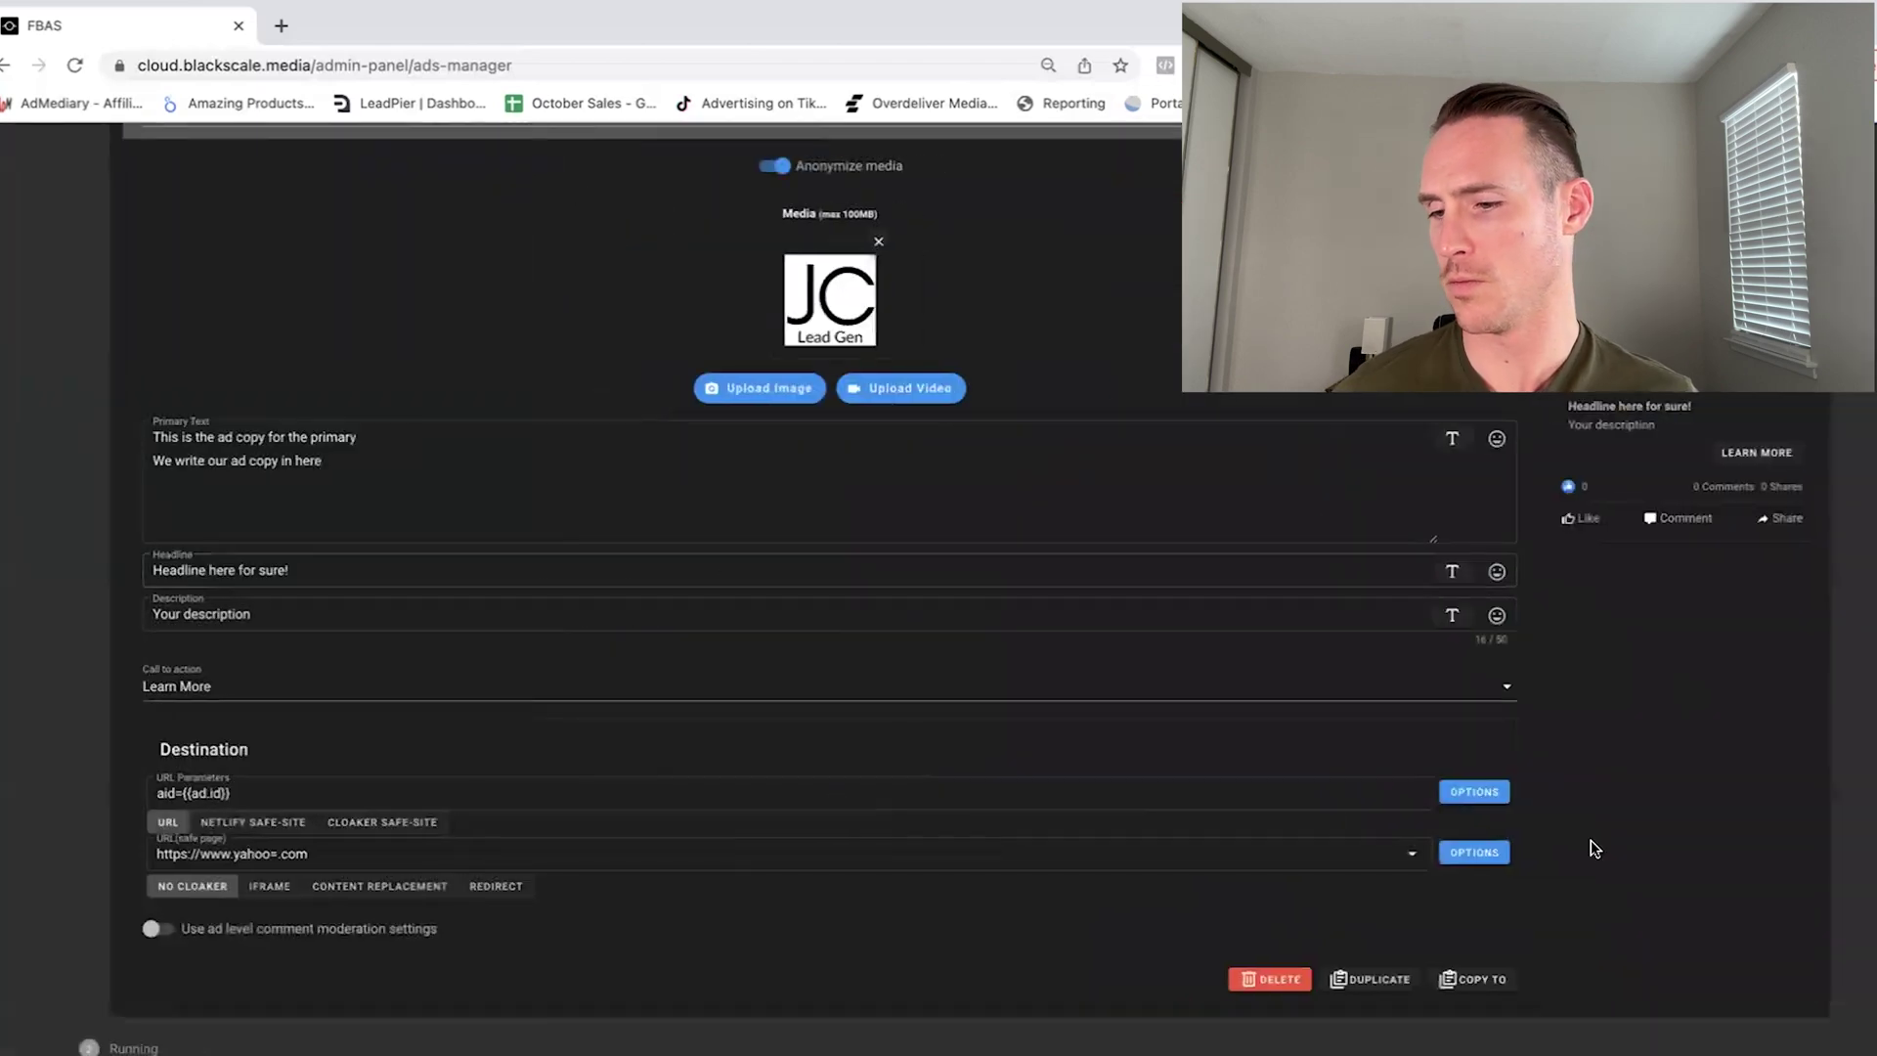
pyautogui.scroll(1, 557, 460)
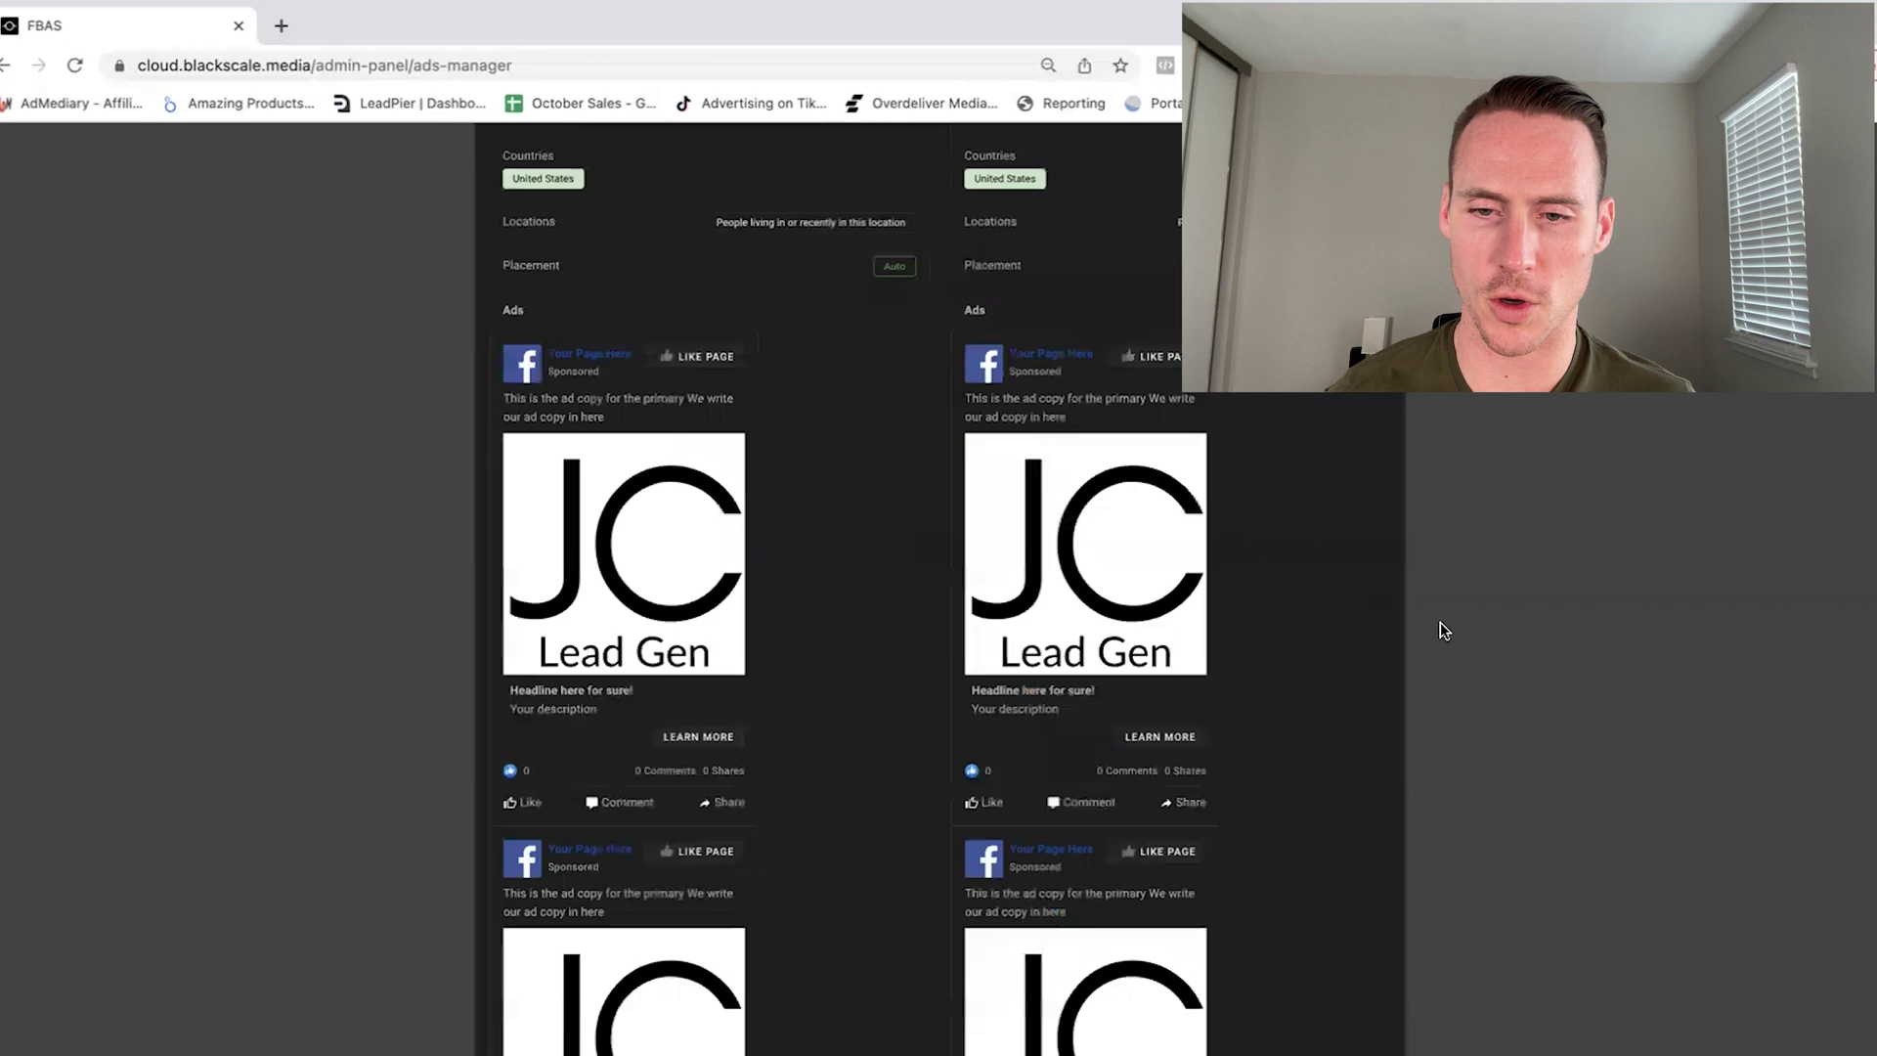
pyautogui.scroll(-2, 209, 268)
pyautogui.scroll(6, 713, 411)
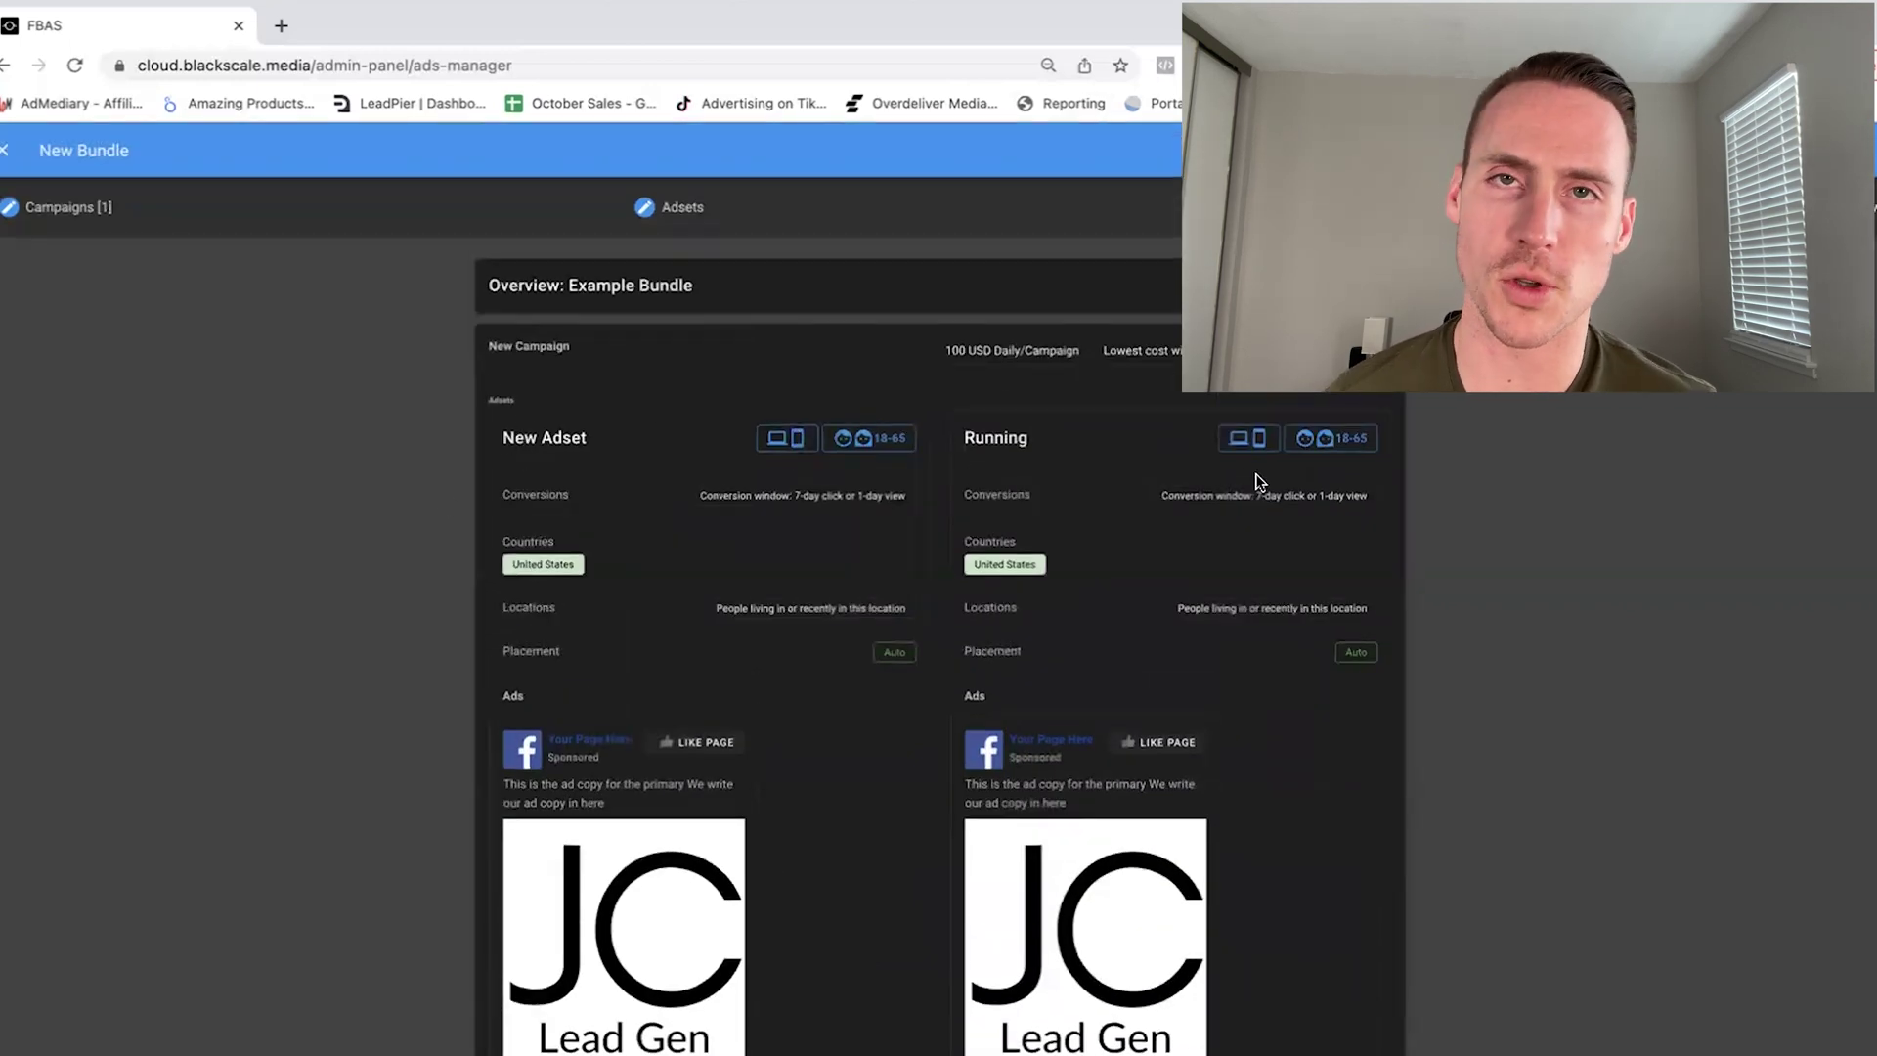
pyautogui.scroll(-6, 1064, 716)
pyautogui.press('super+r')
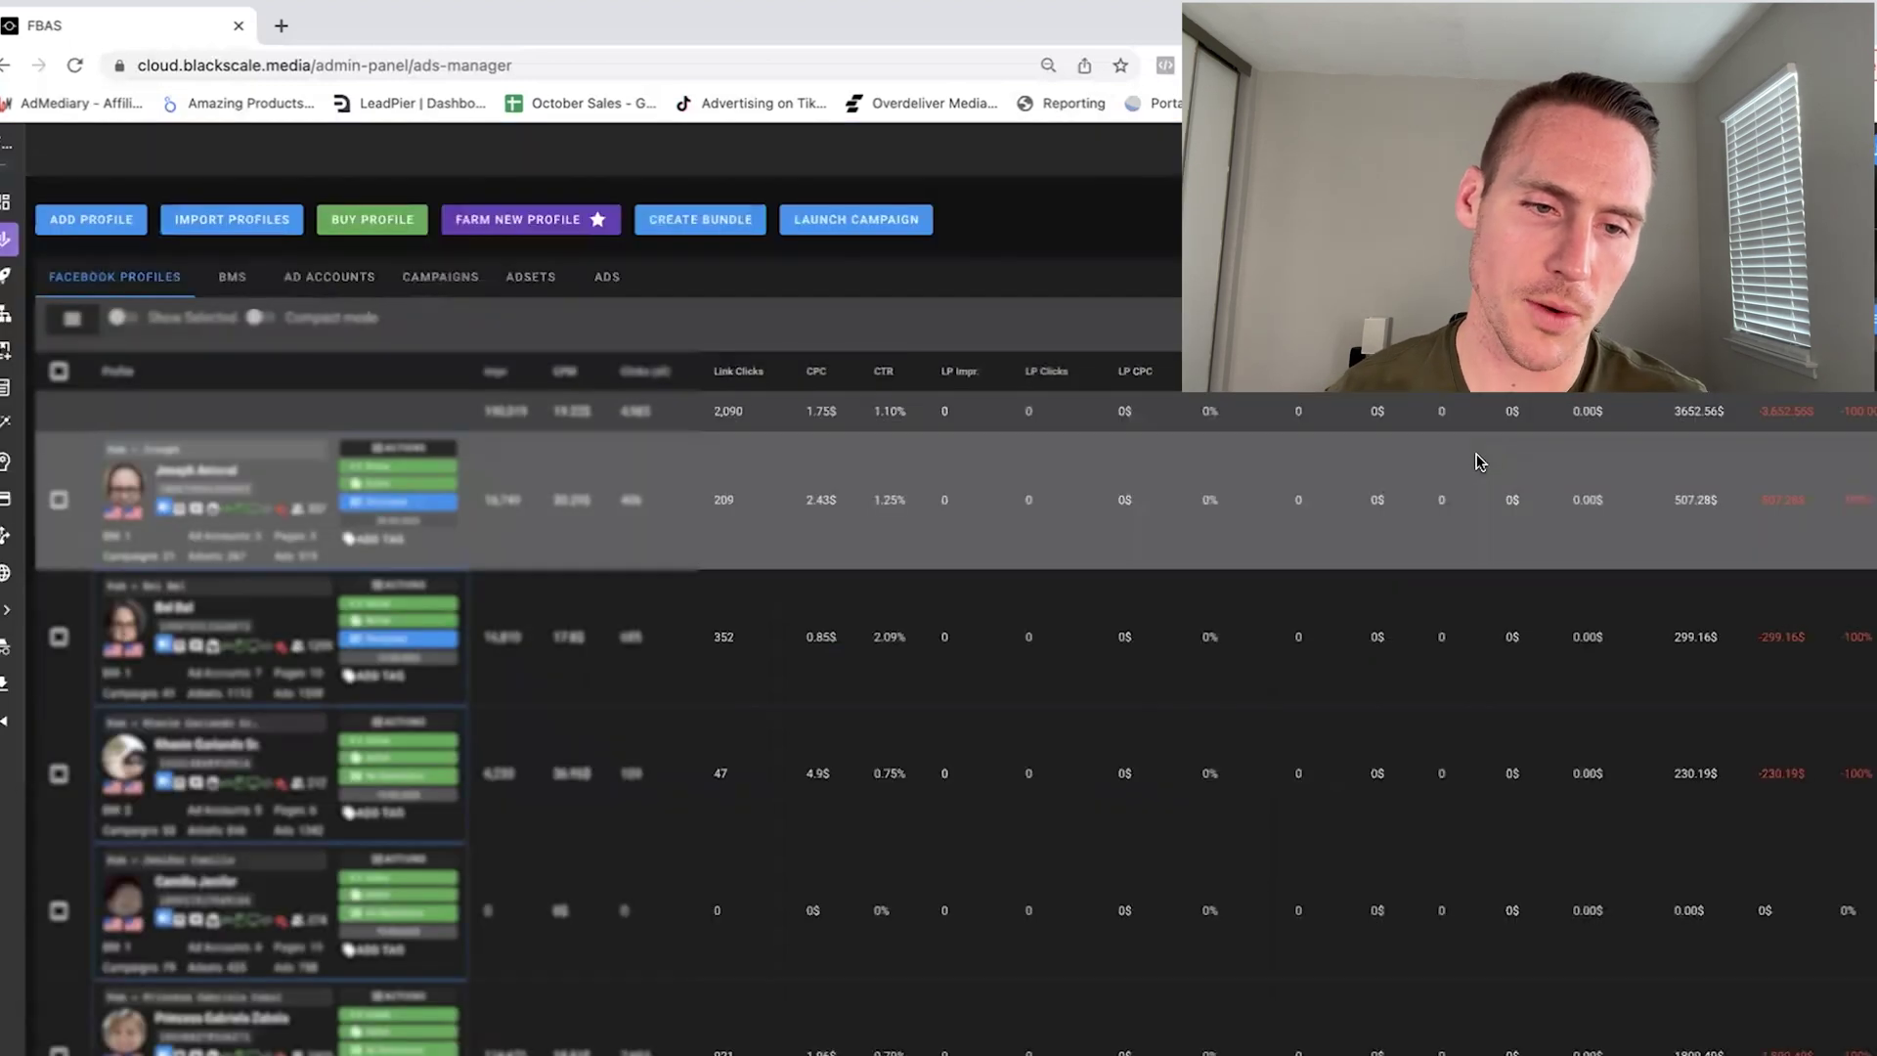
# In the Ad Launcher, pick a different profile for the first ad account
pyautogui.moveTo(12, 266)
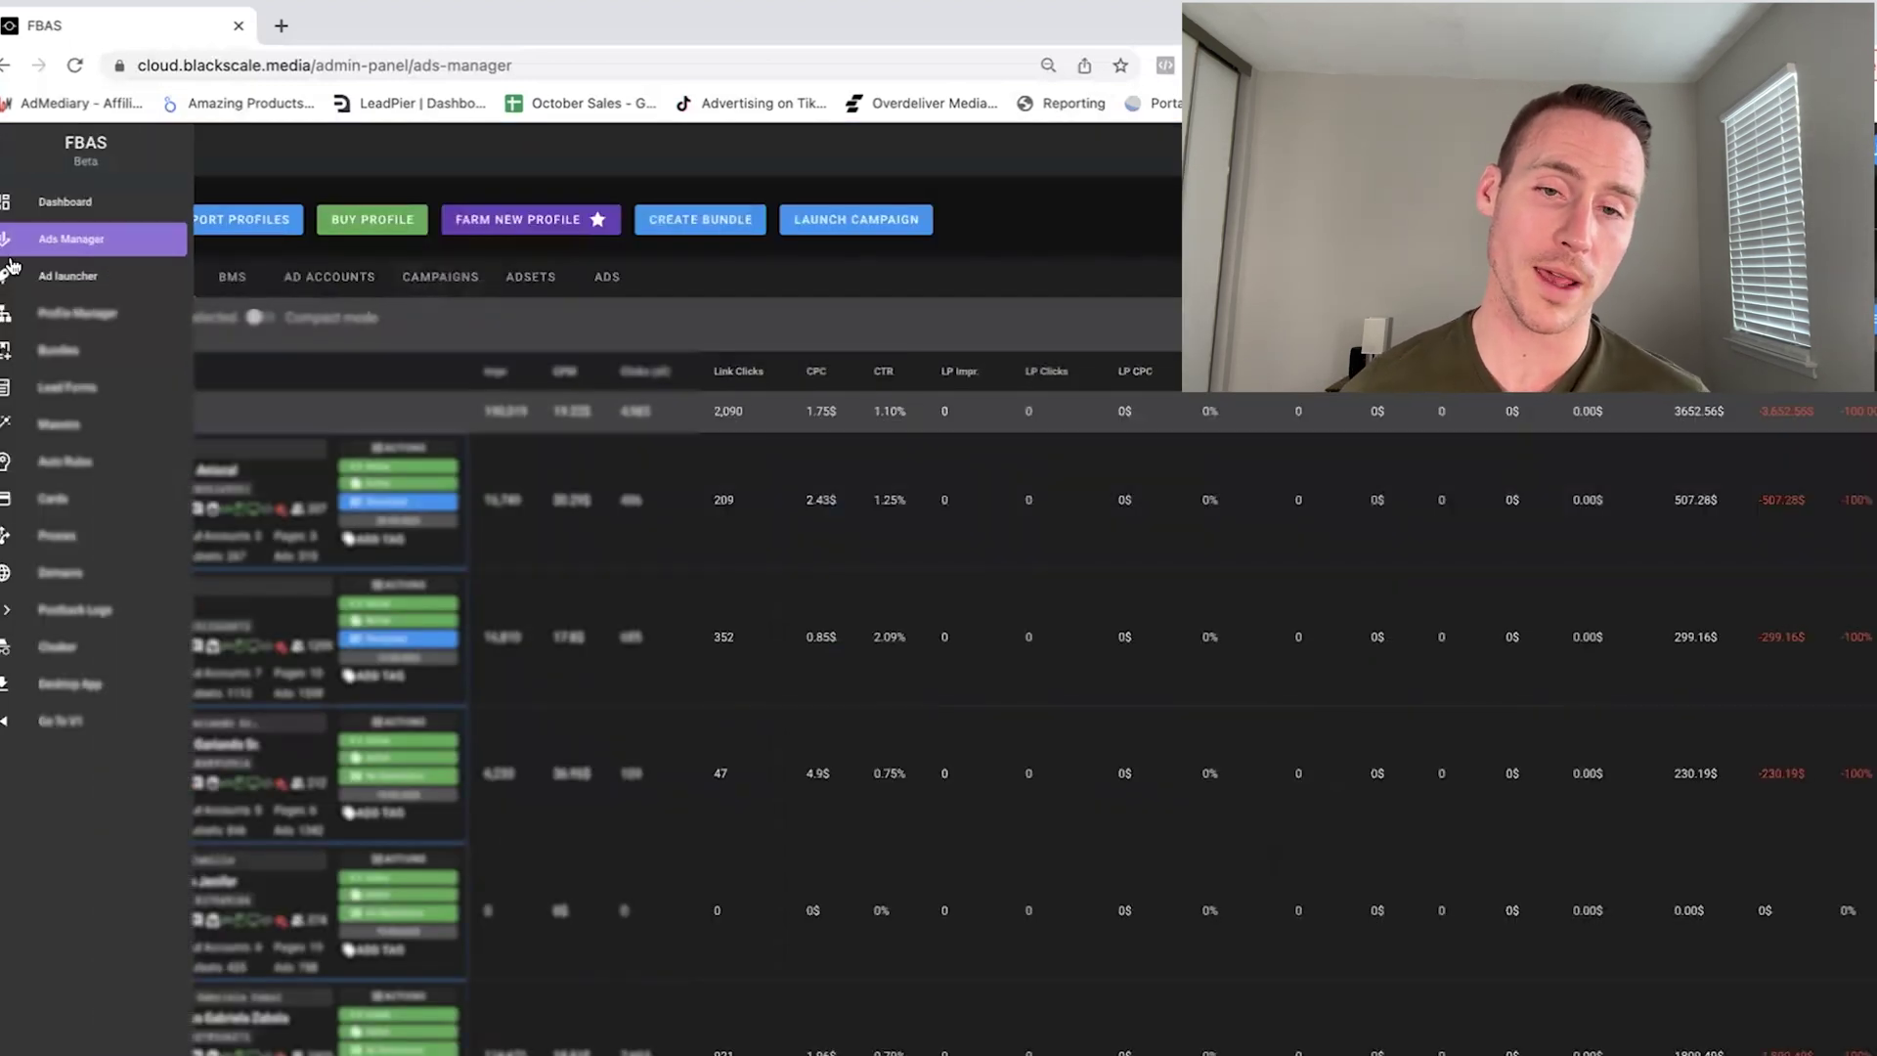
pyautogui.click(72, 285)
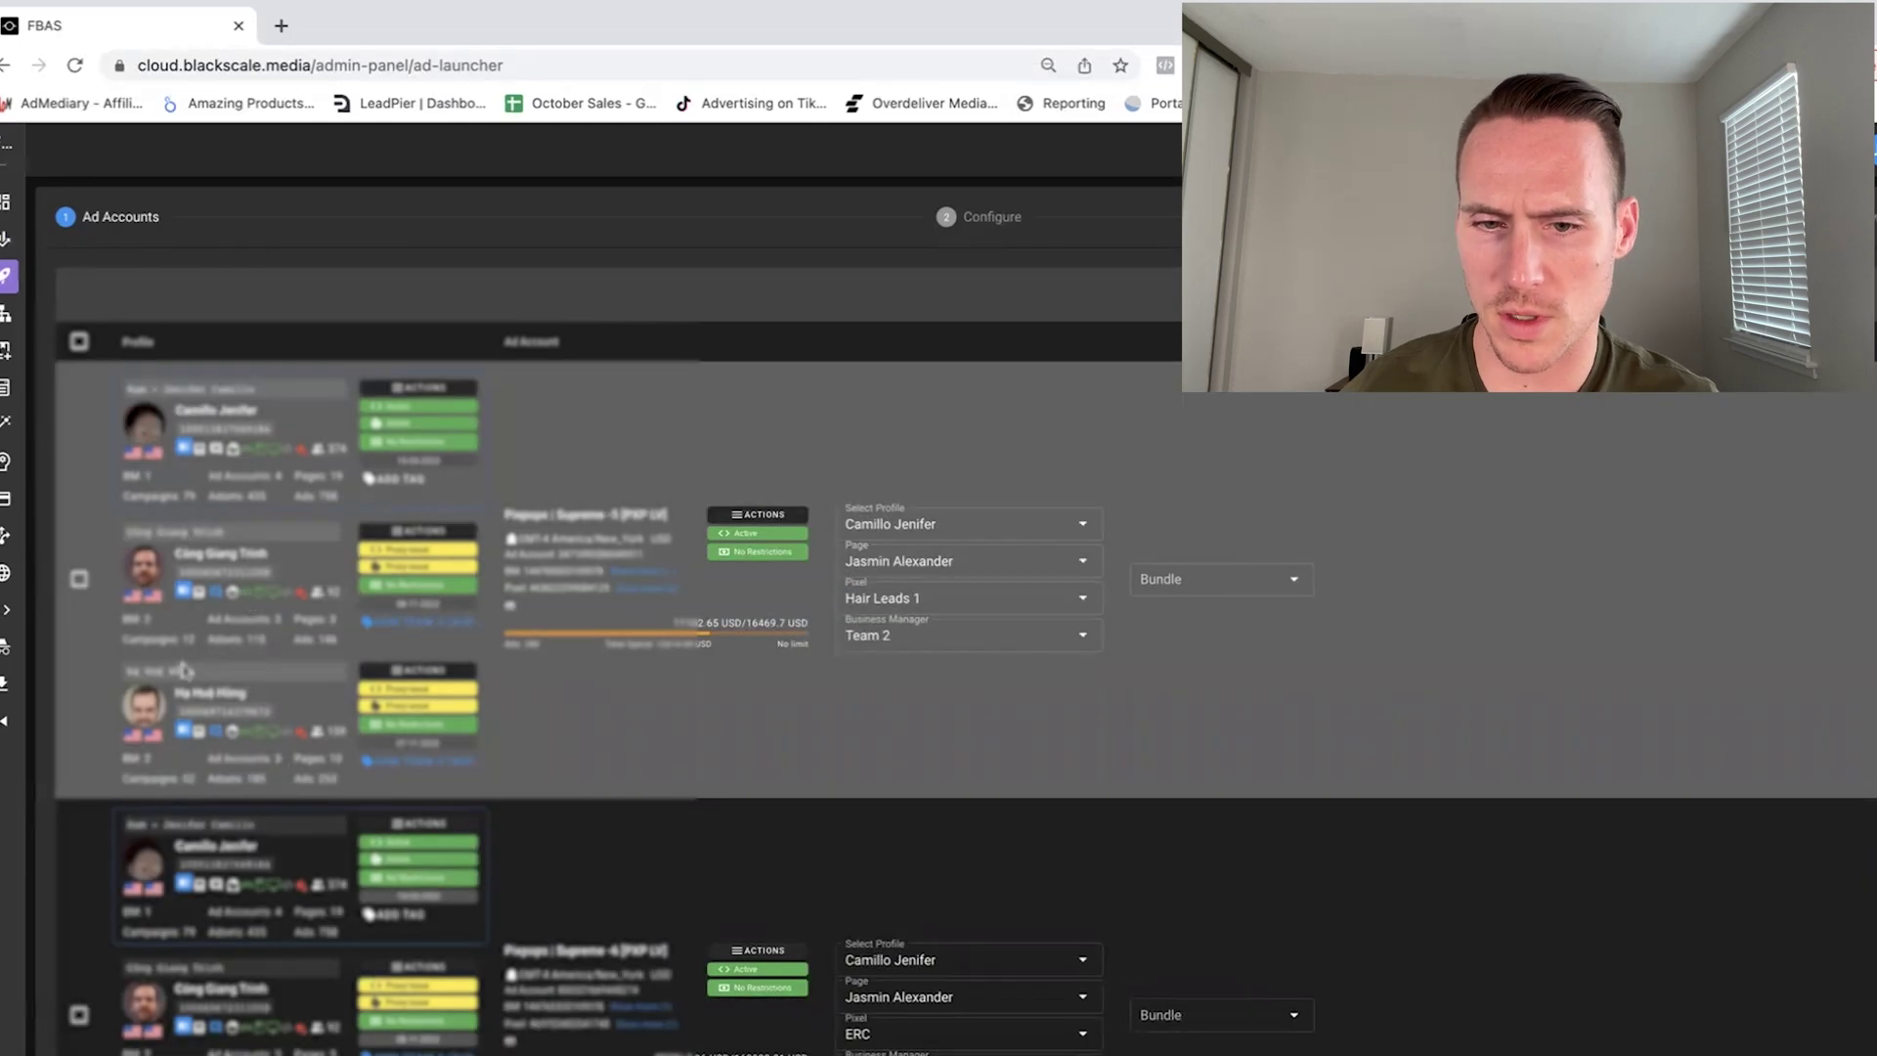
pyautogui.click(985, 524)
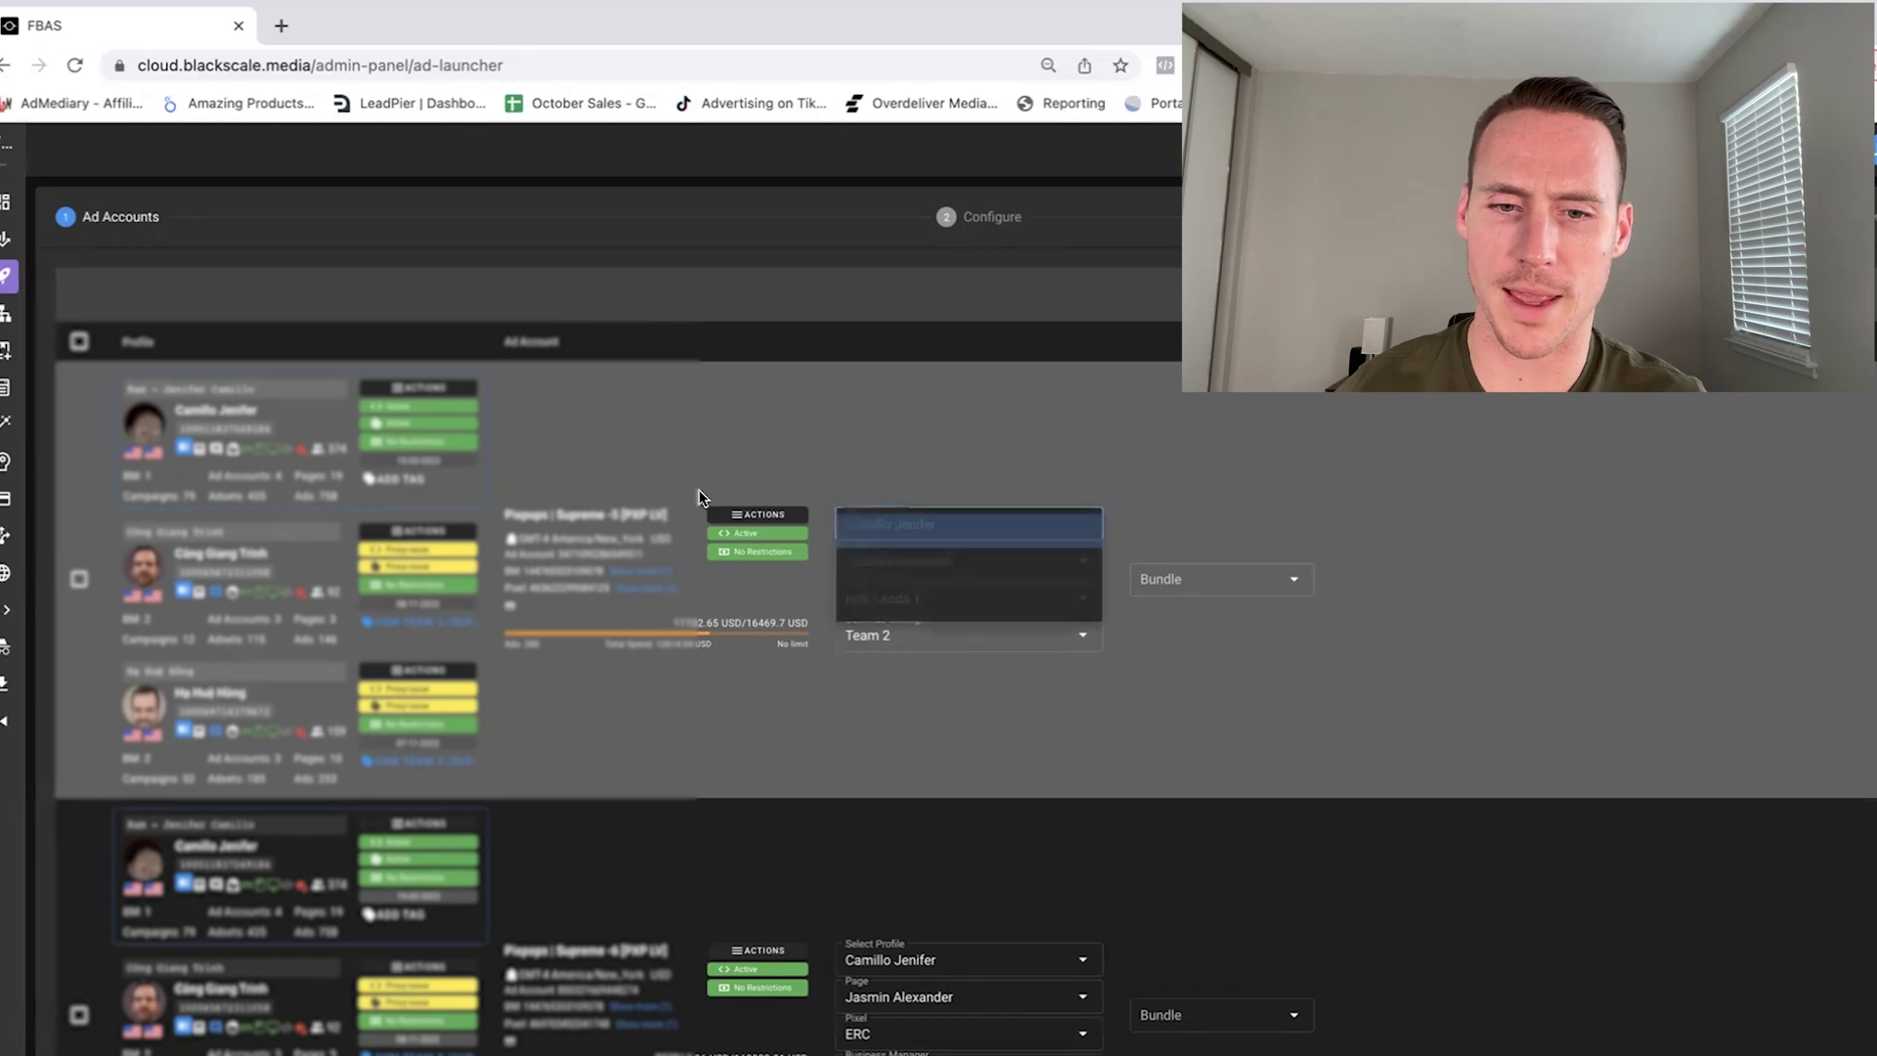
pyautogui.click(649, 476)
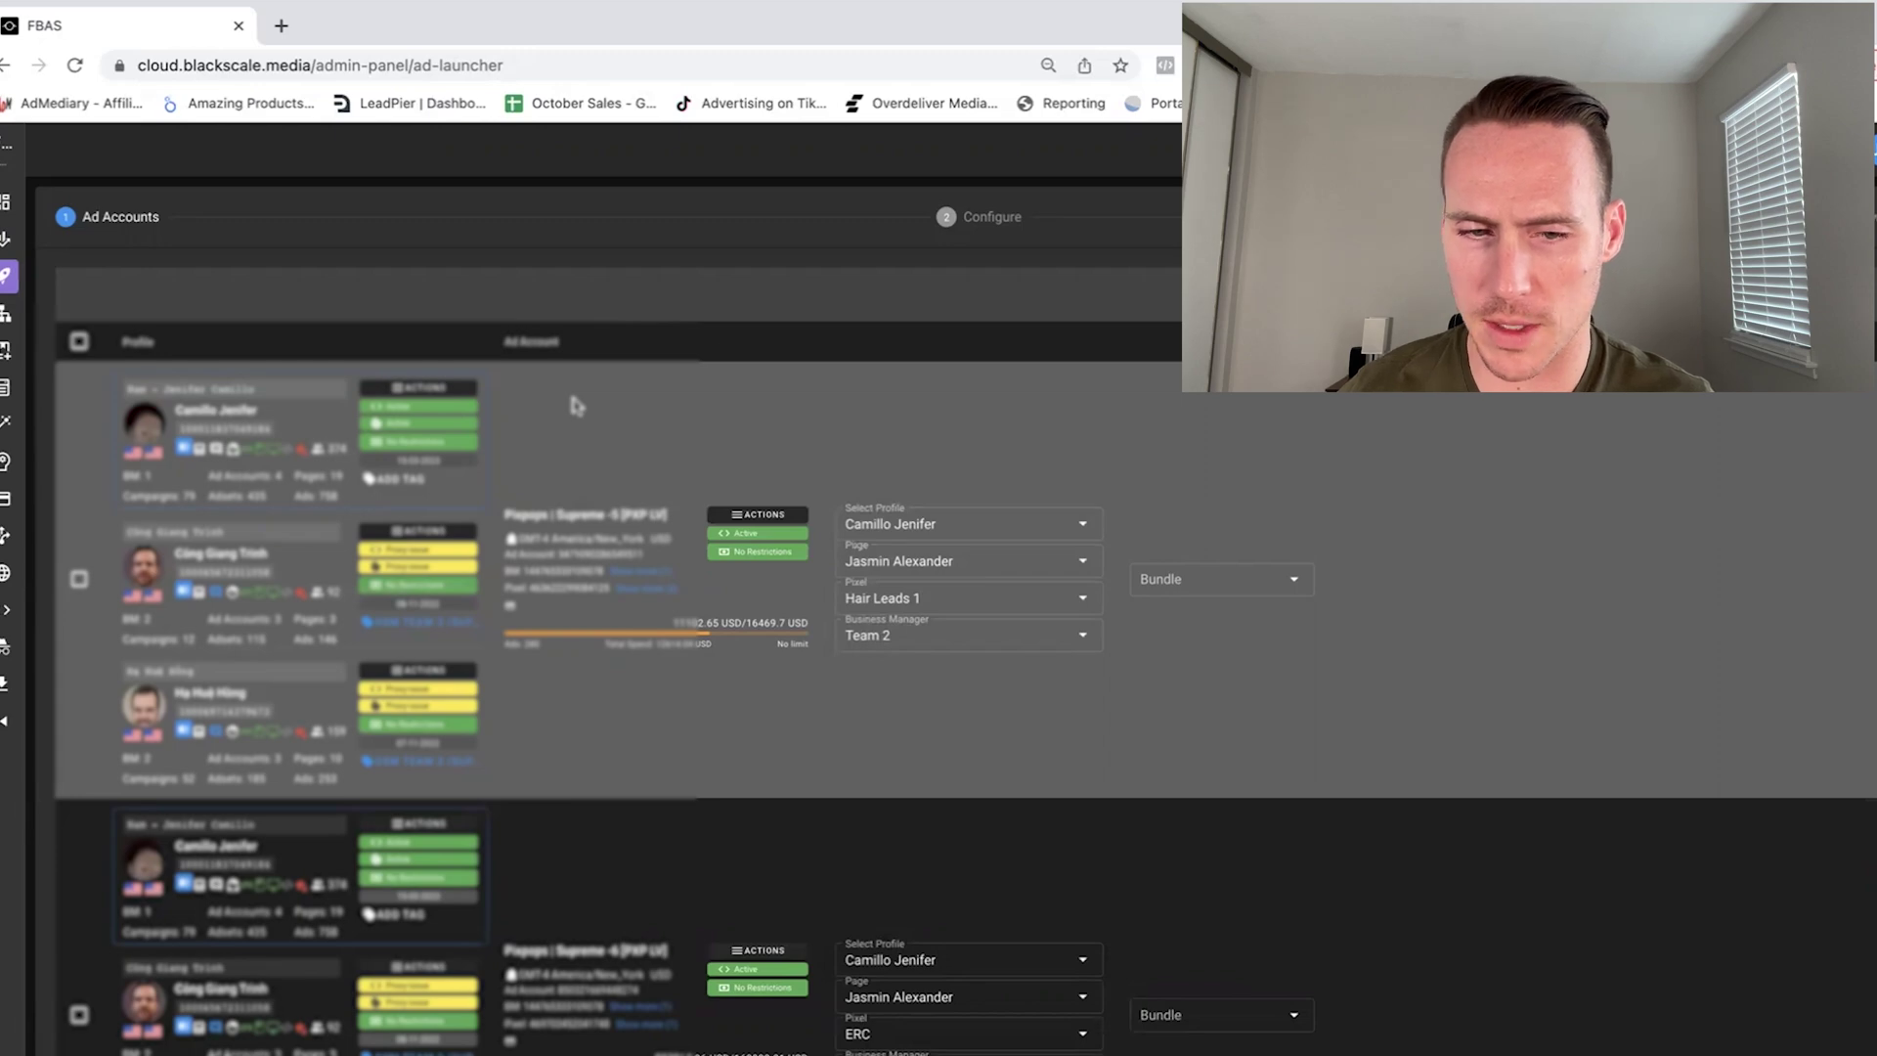
pyautogui.click(918, 528)
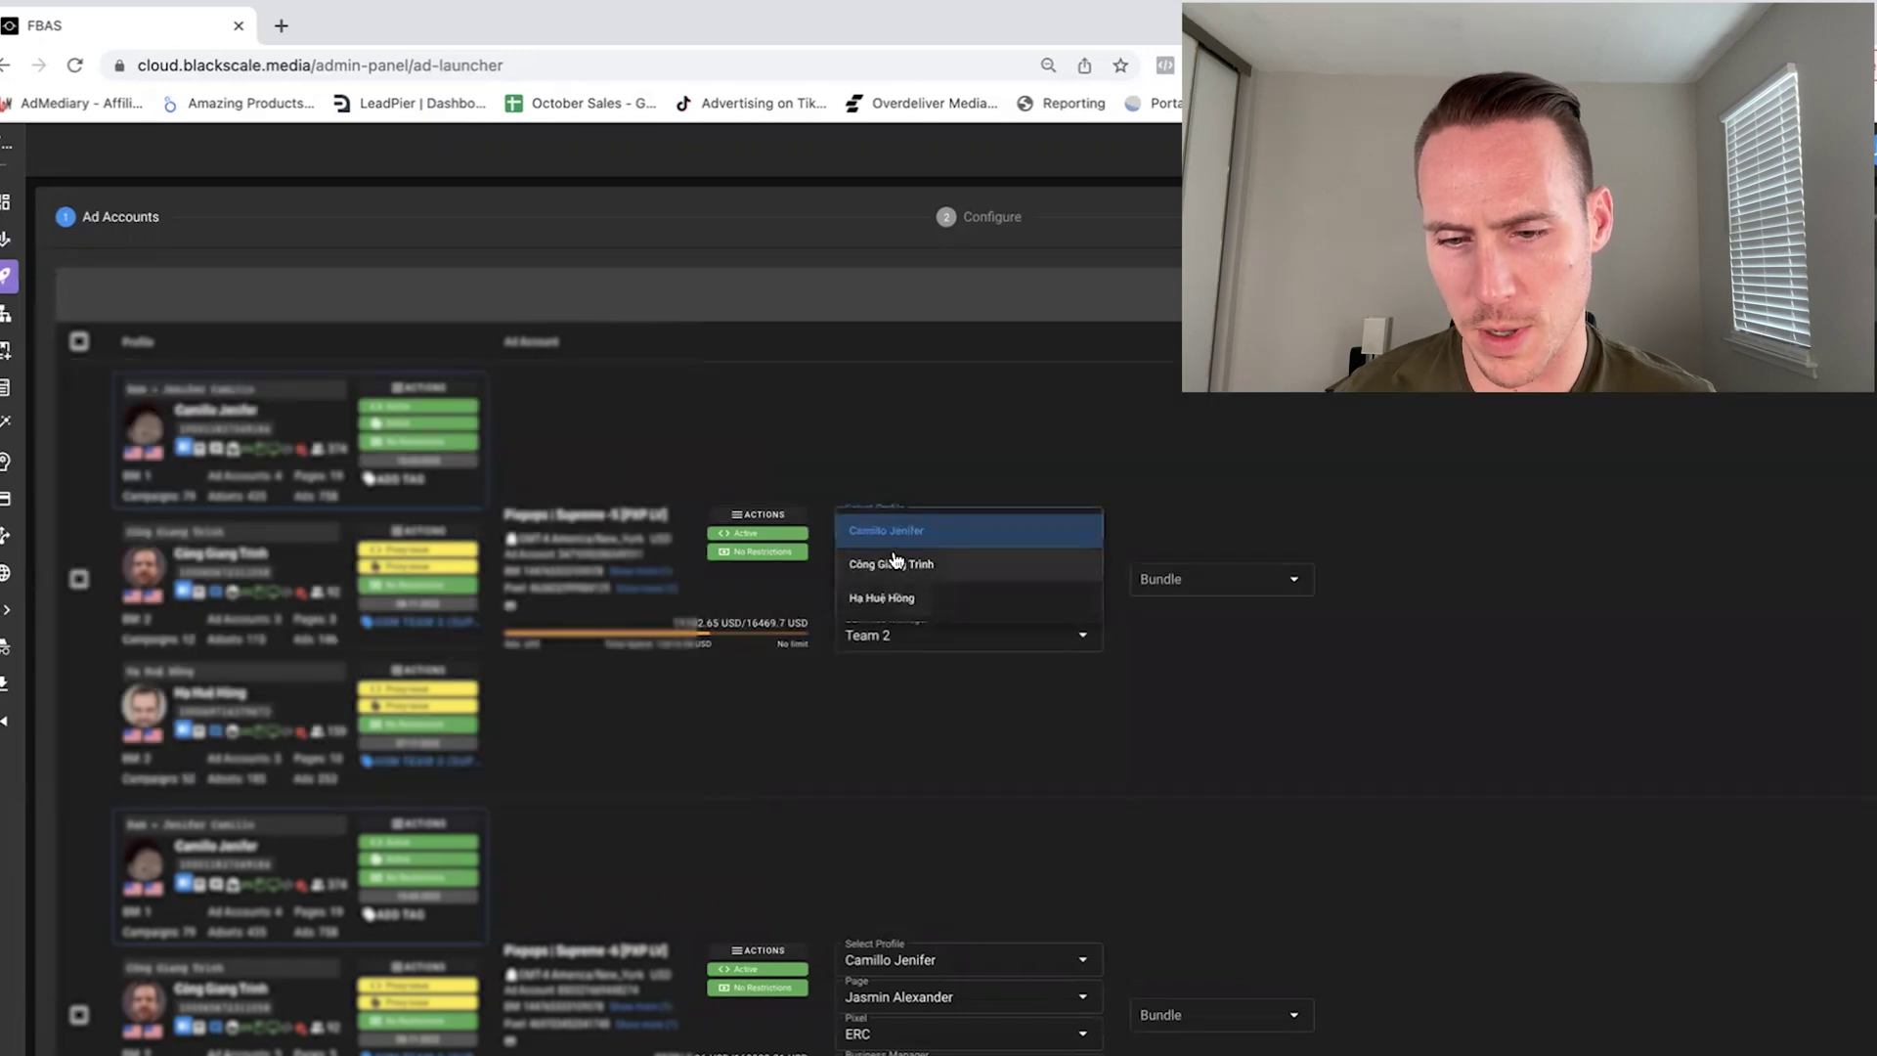
pyautogui.click(892, 596)
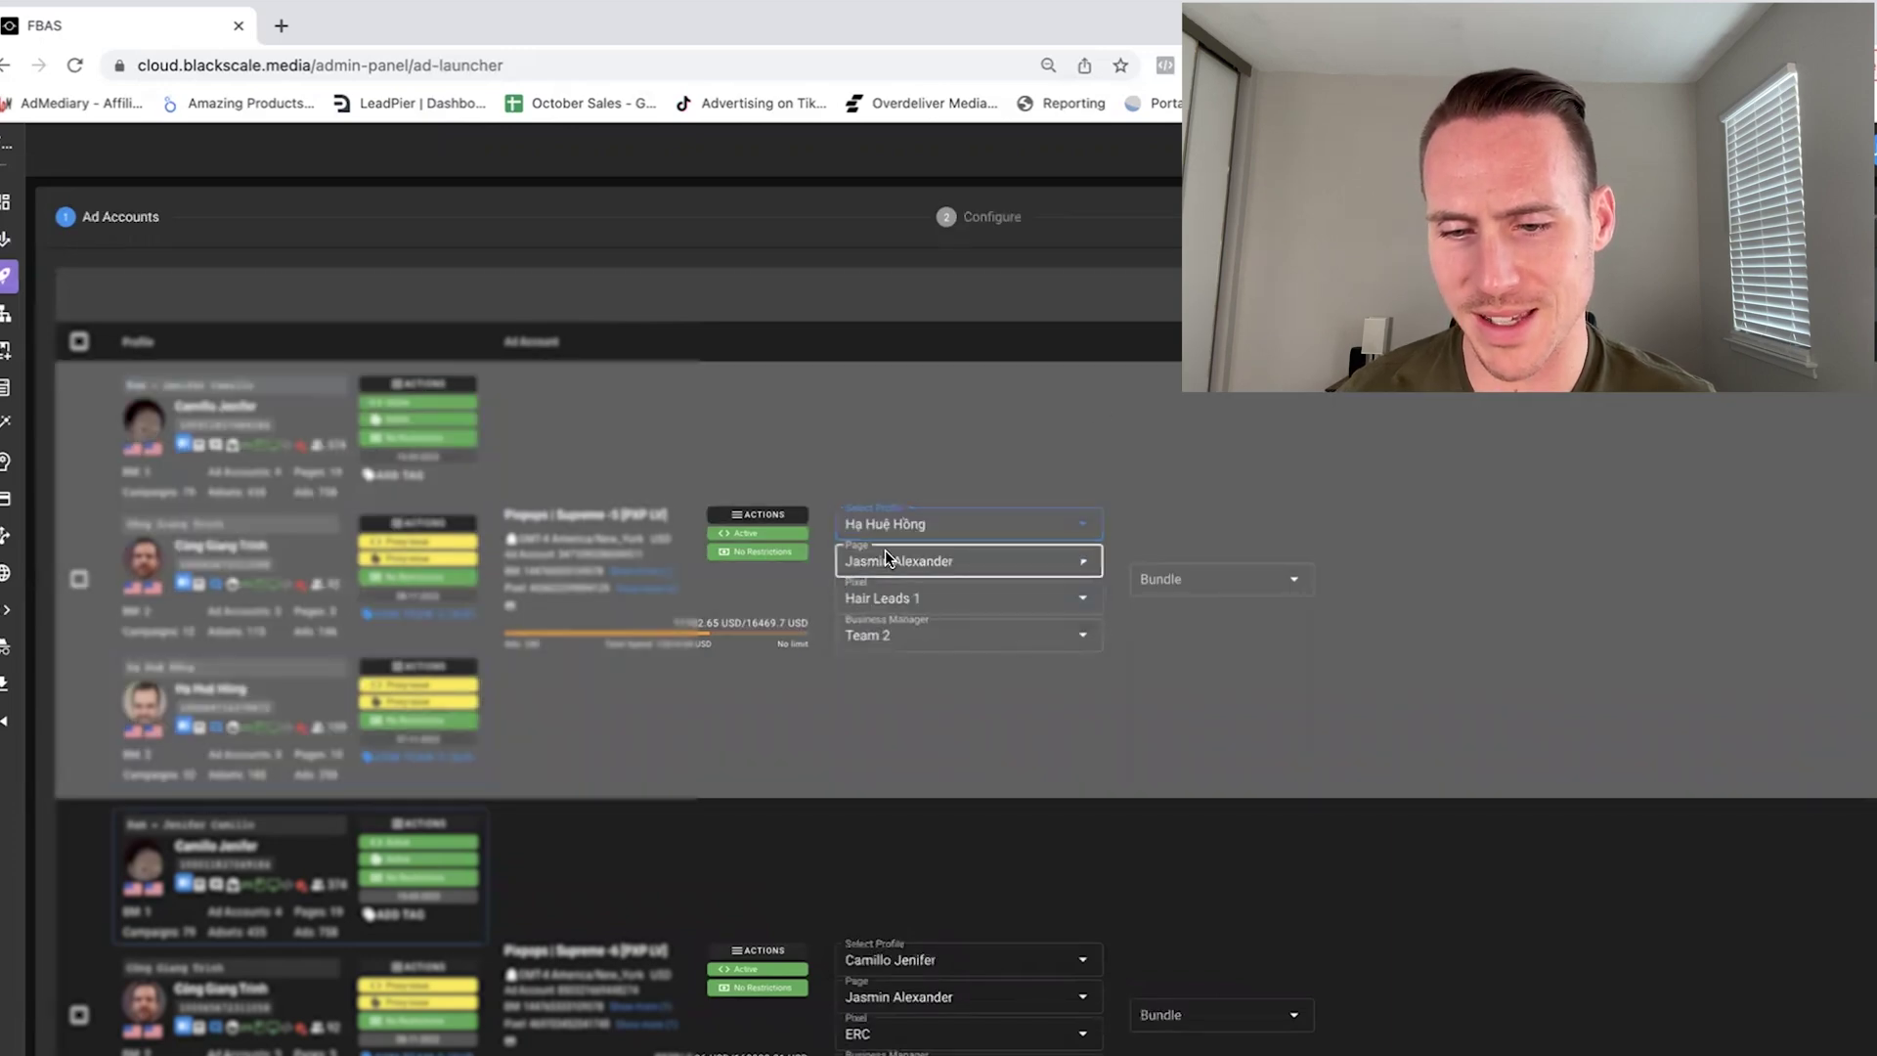
# Set the first account's page, ERC pixel and Team 2 business manager
pyautogui.click(967, 527)
pyautogui.scroll(-2, 919, 684)
pyautogui.scroll(-2, 919, 714)
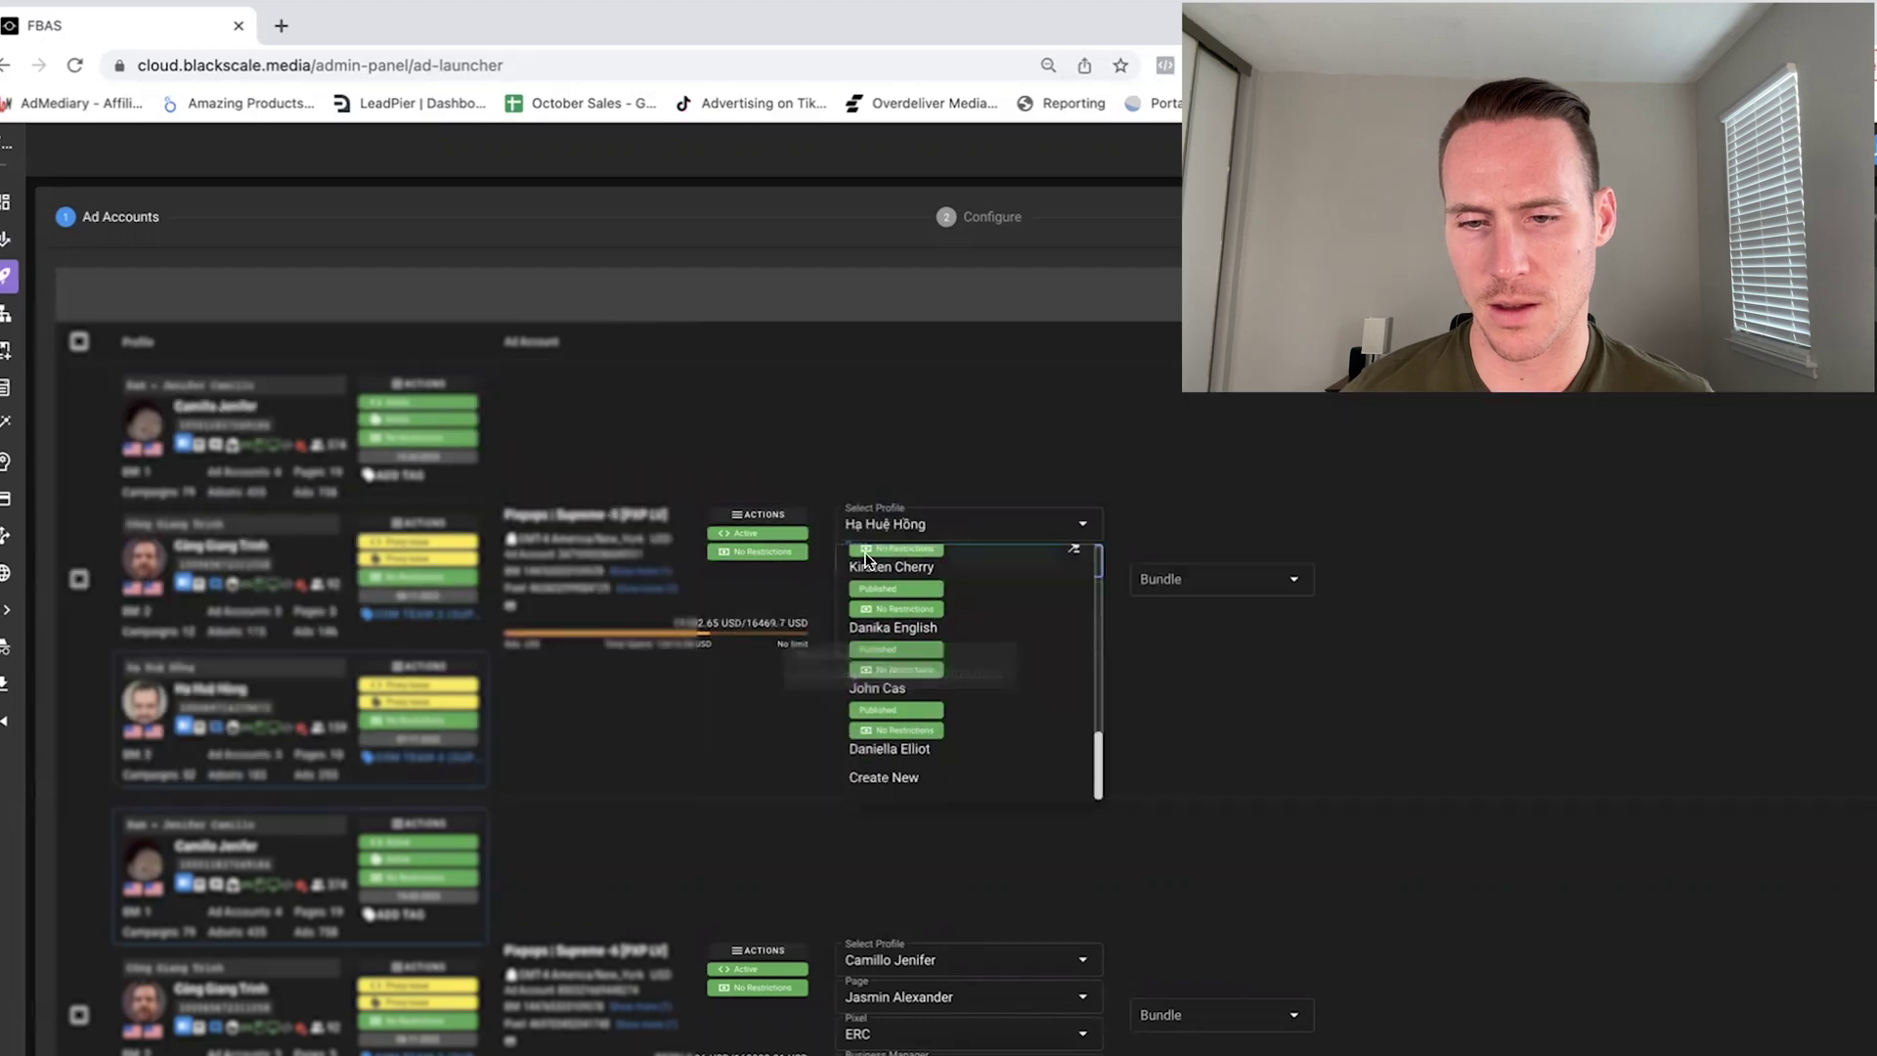
pyautogui.scroll(-3, 968, 723)
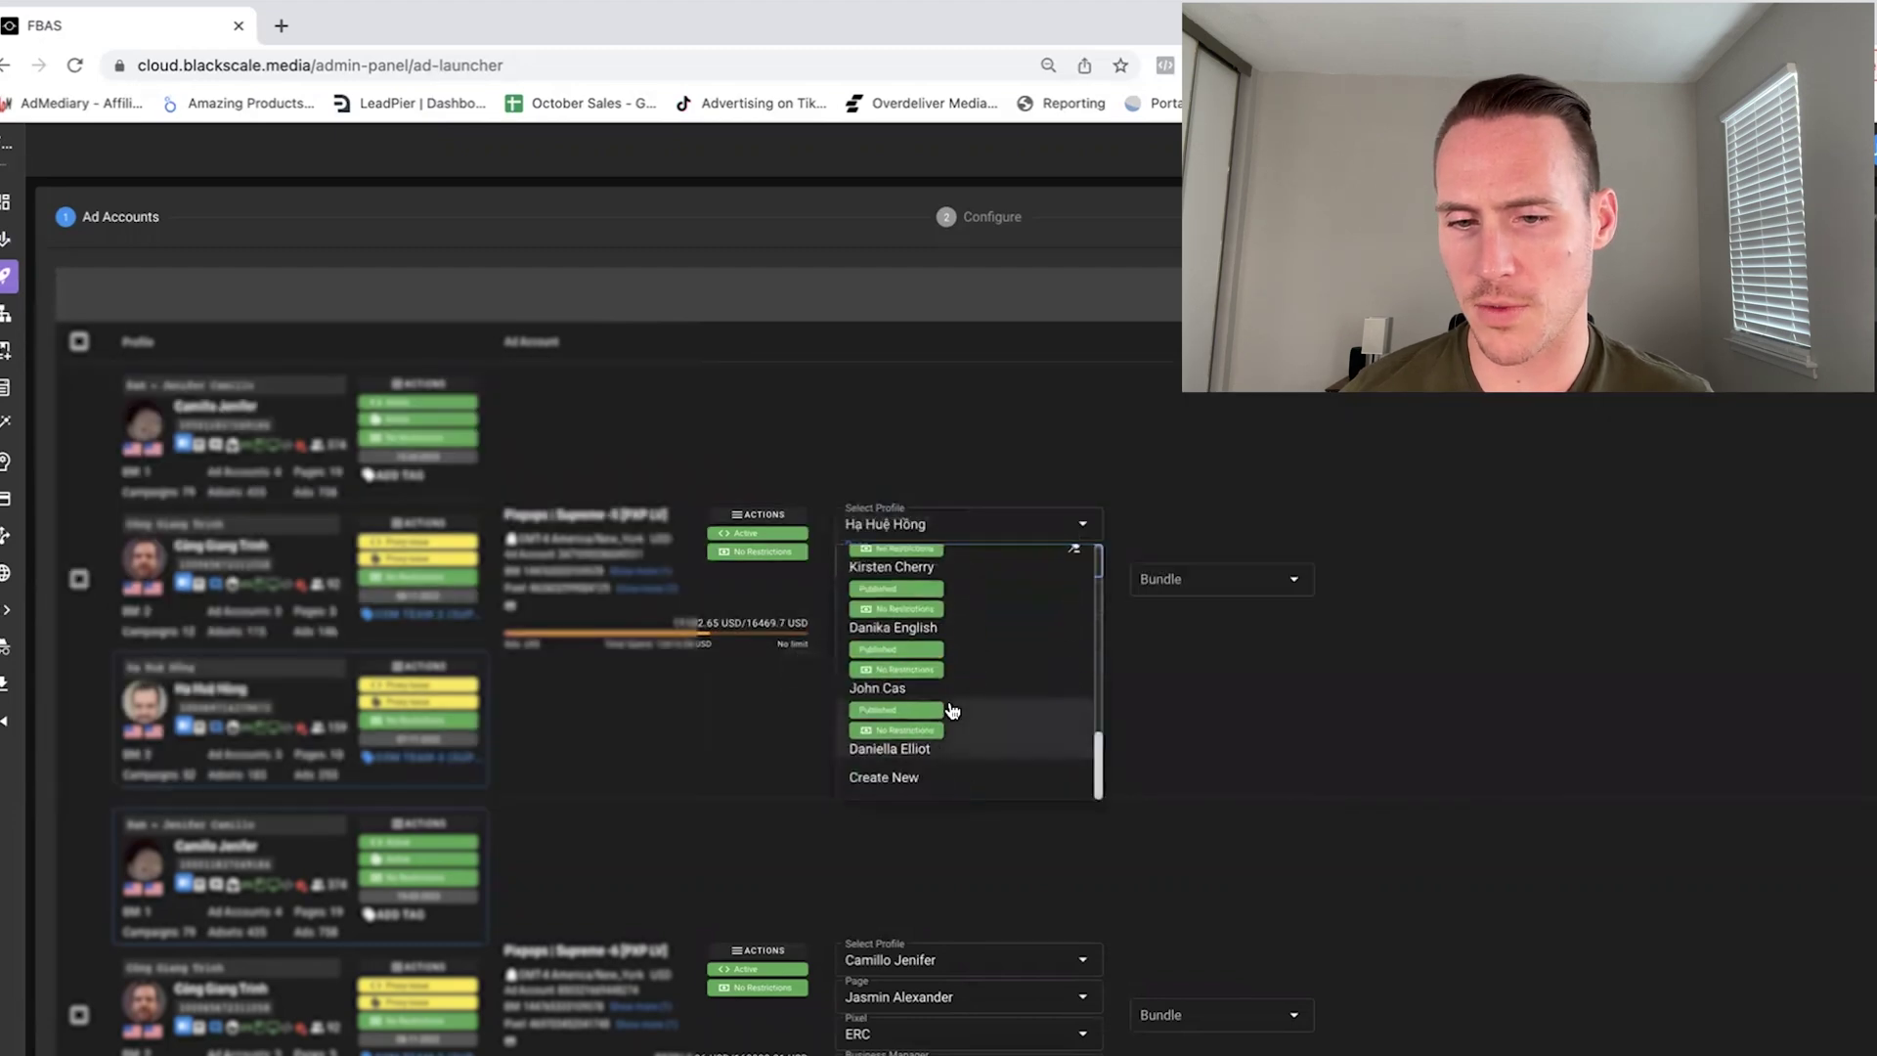
pyautogui.click(953, 716)
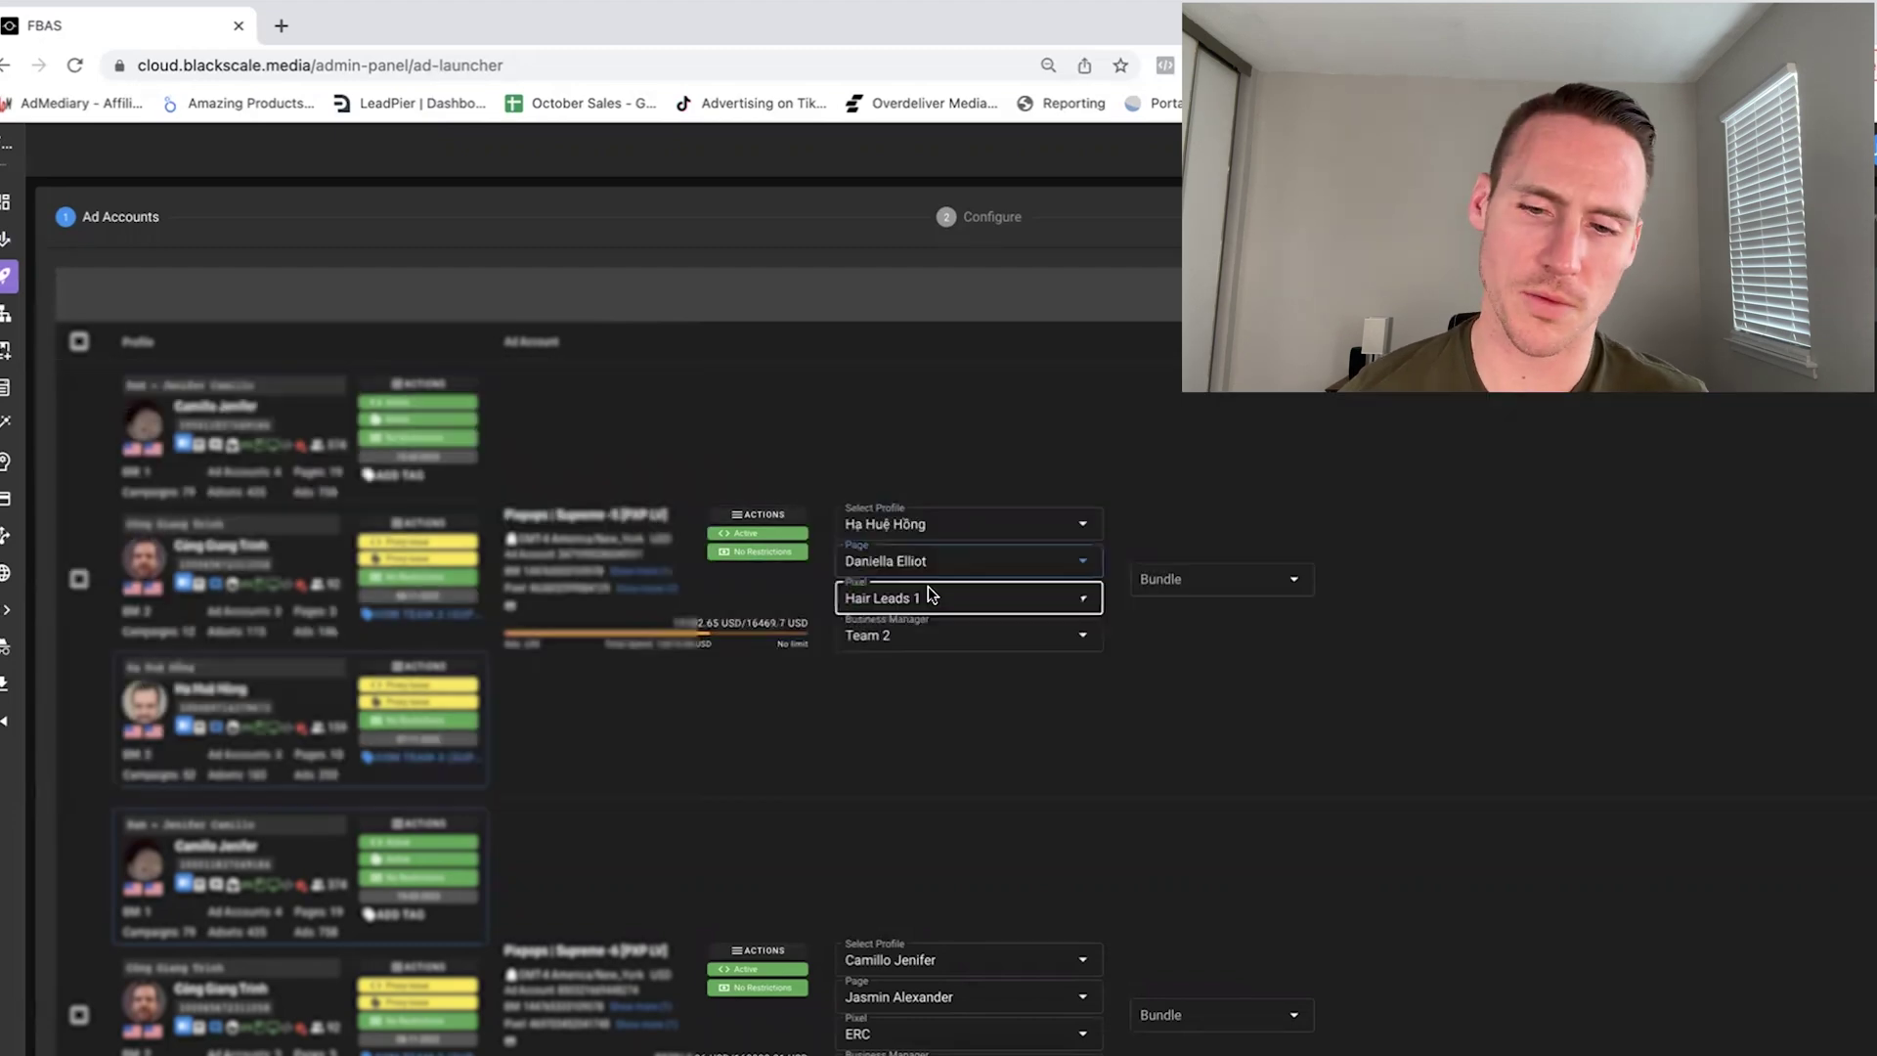
pyautogui.click(930, 598)
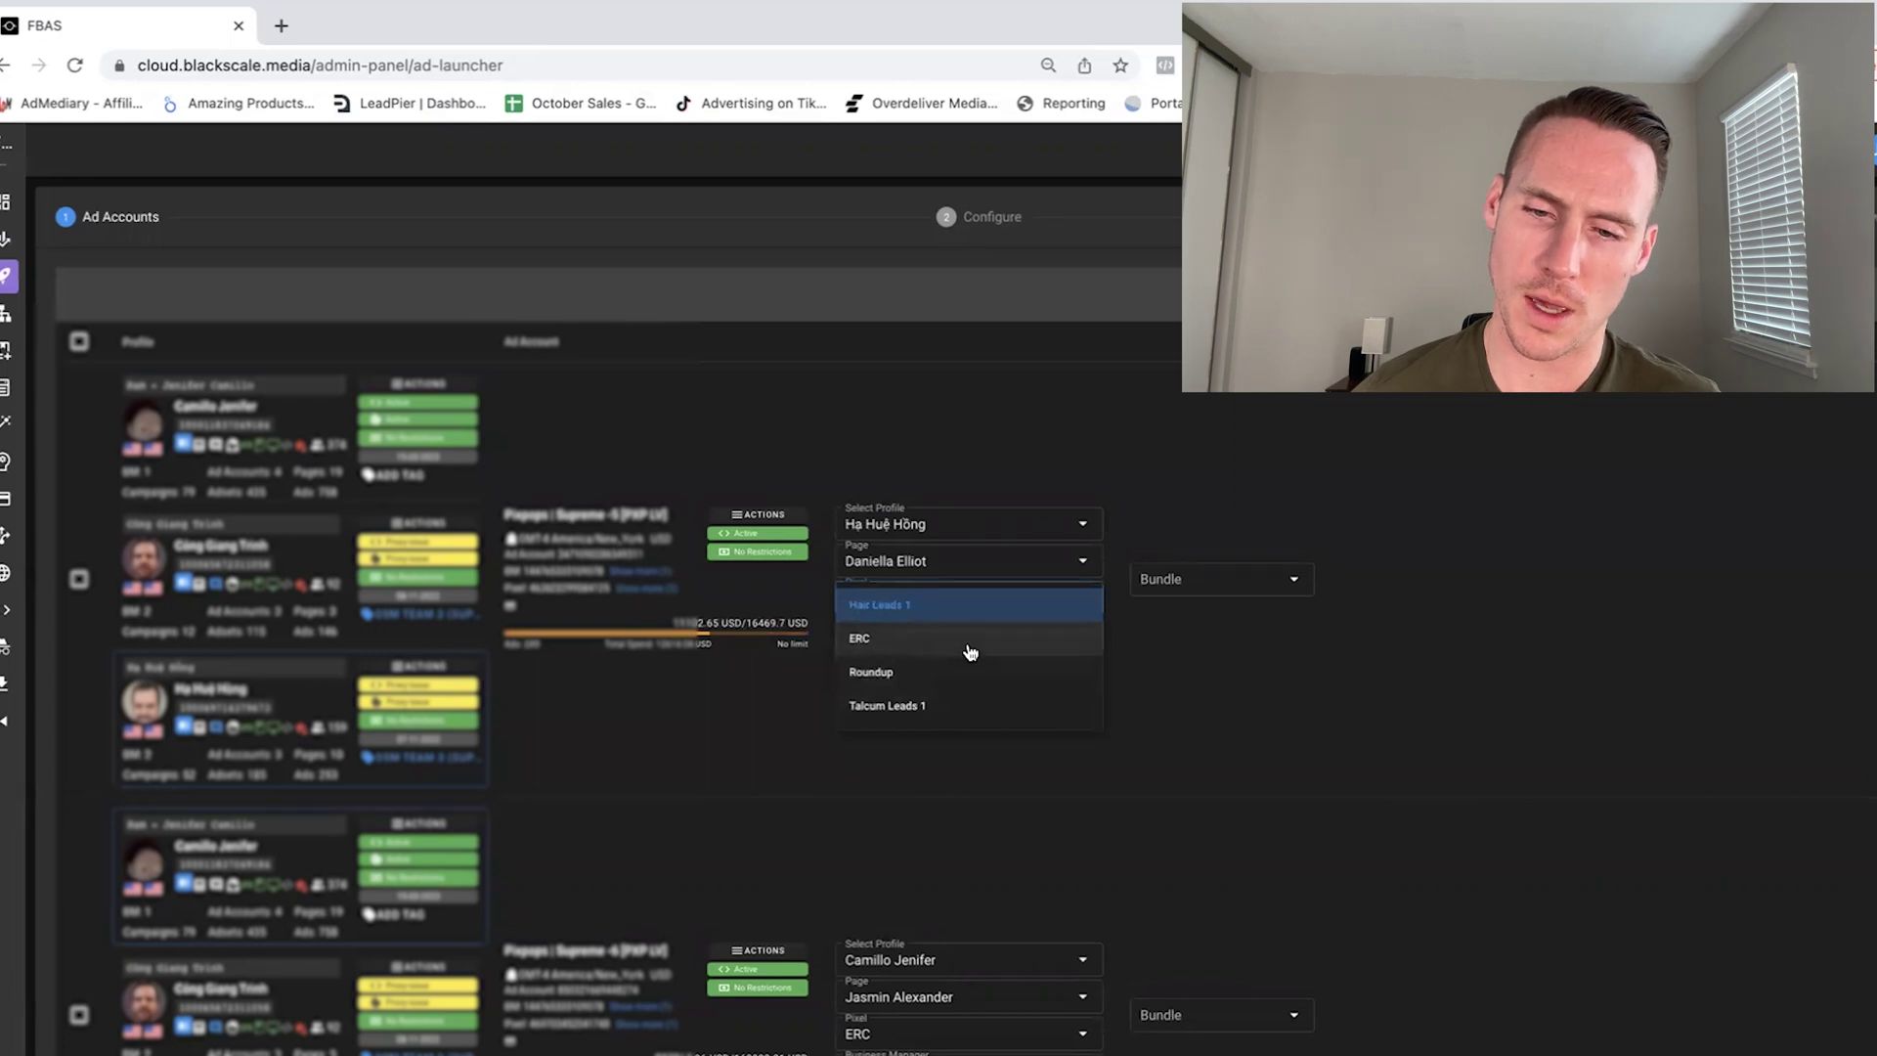
pyautogui.click(971, 650)
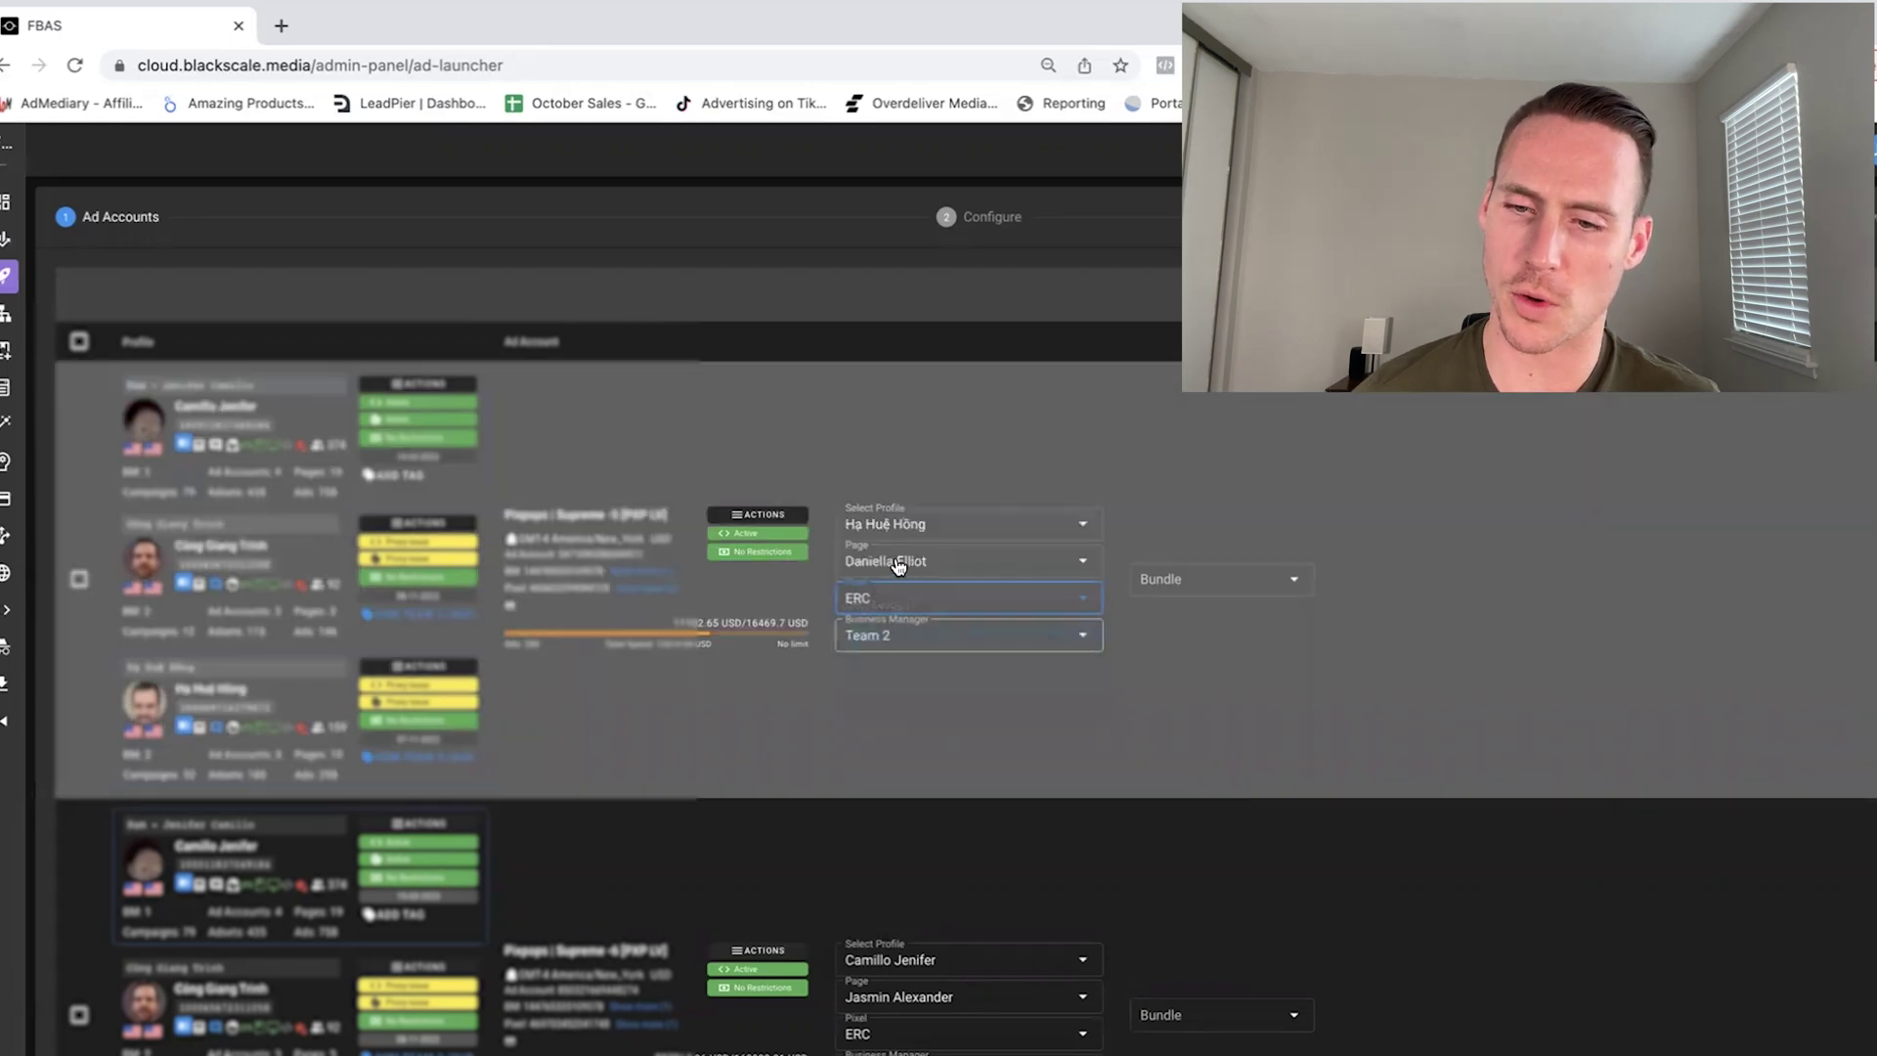
pyautogui.click(923, 647)
pyautogui.click(1104, 707)
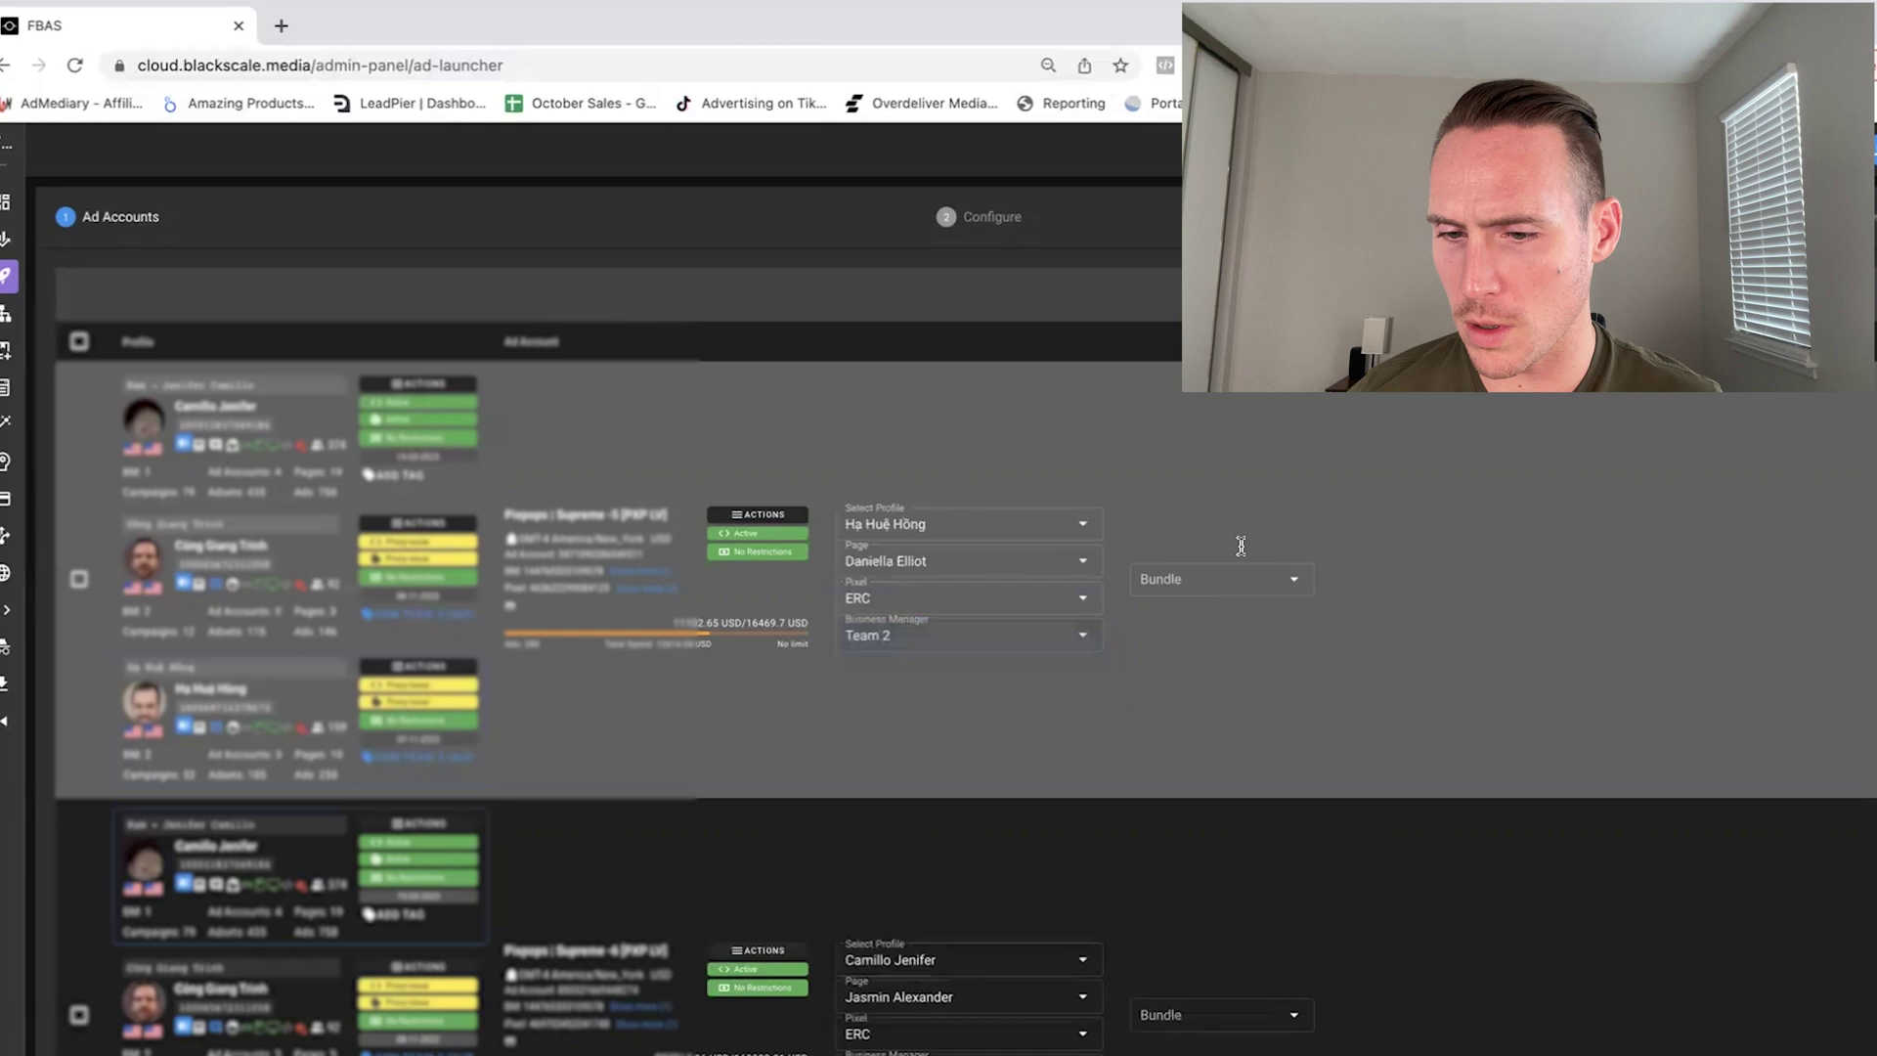
# Assign Example Bundle to the first account and switch it to another profile
pyautogui.click(1196, 577)
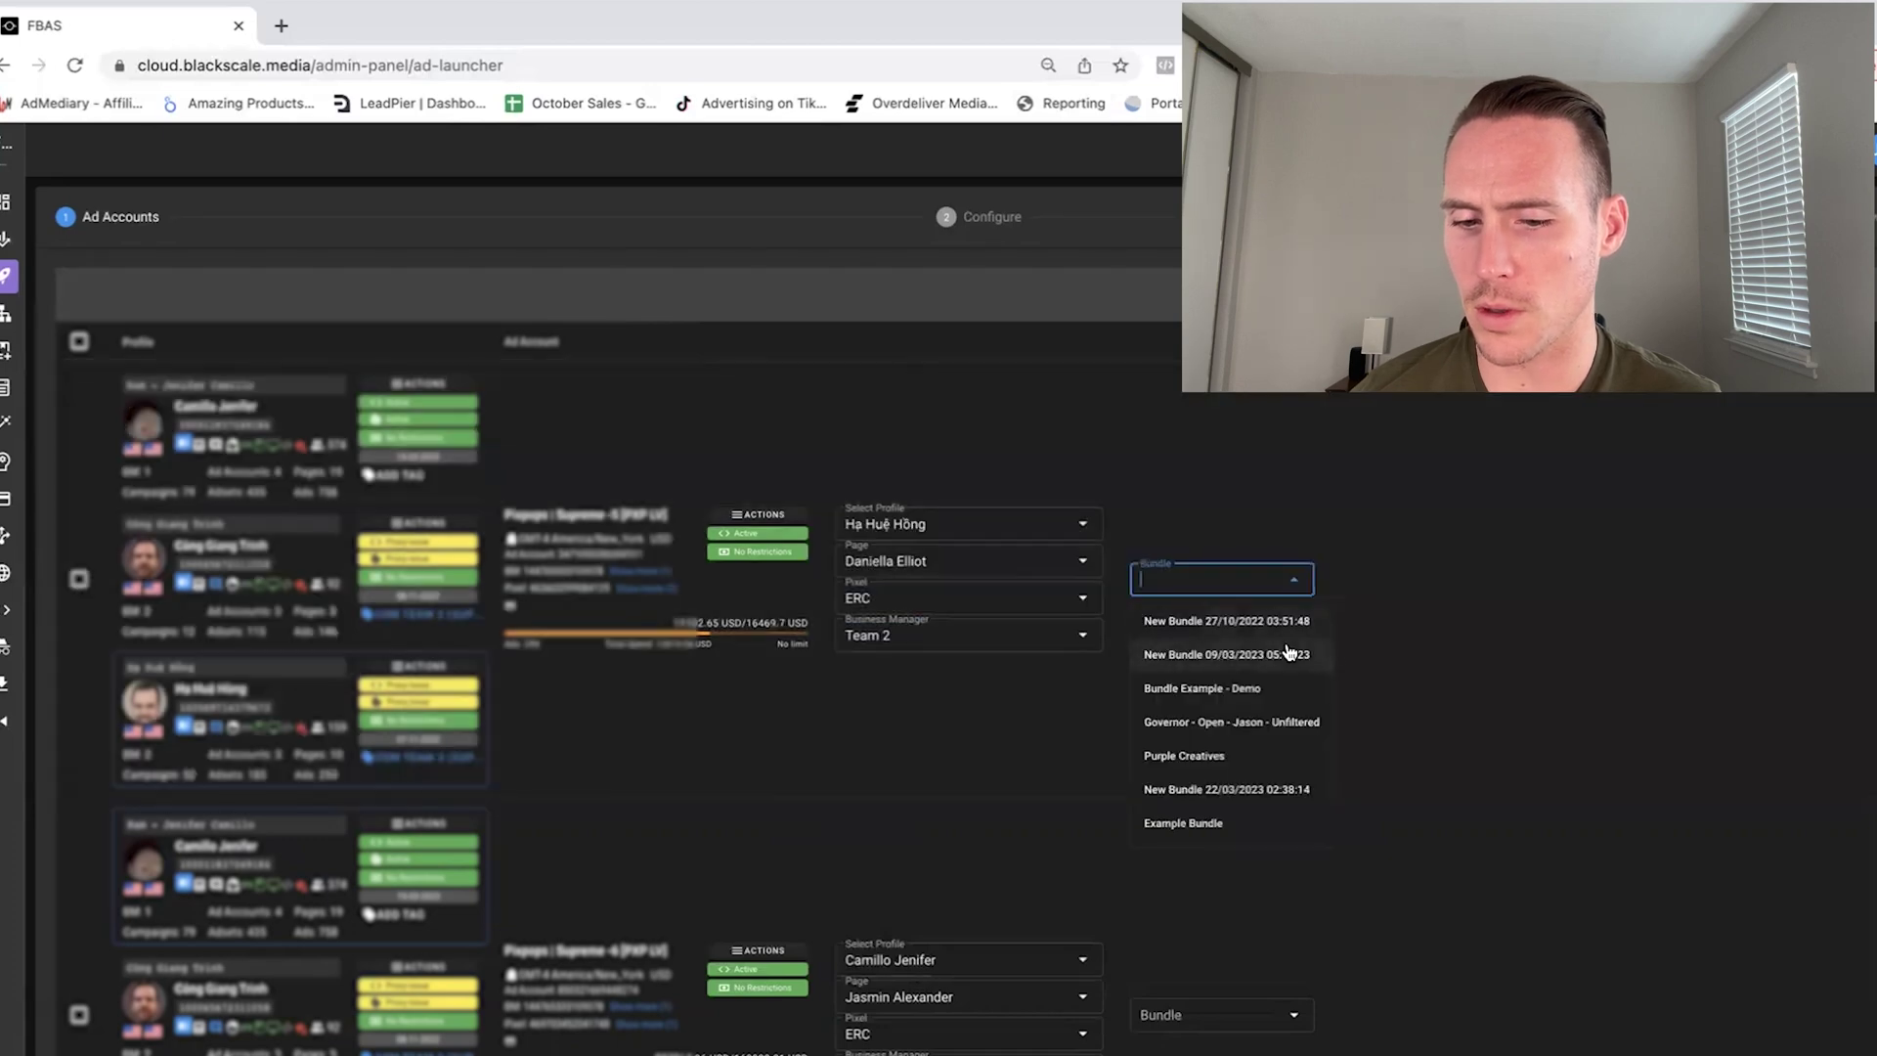
pyautogui.scroll(-1, 1290, 652)
pyautogui.click(1207, 746)
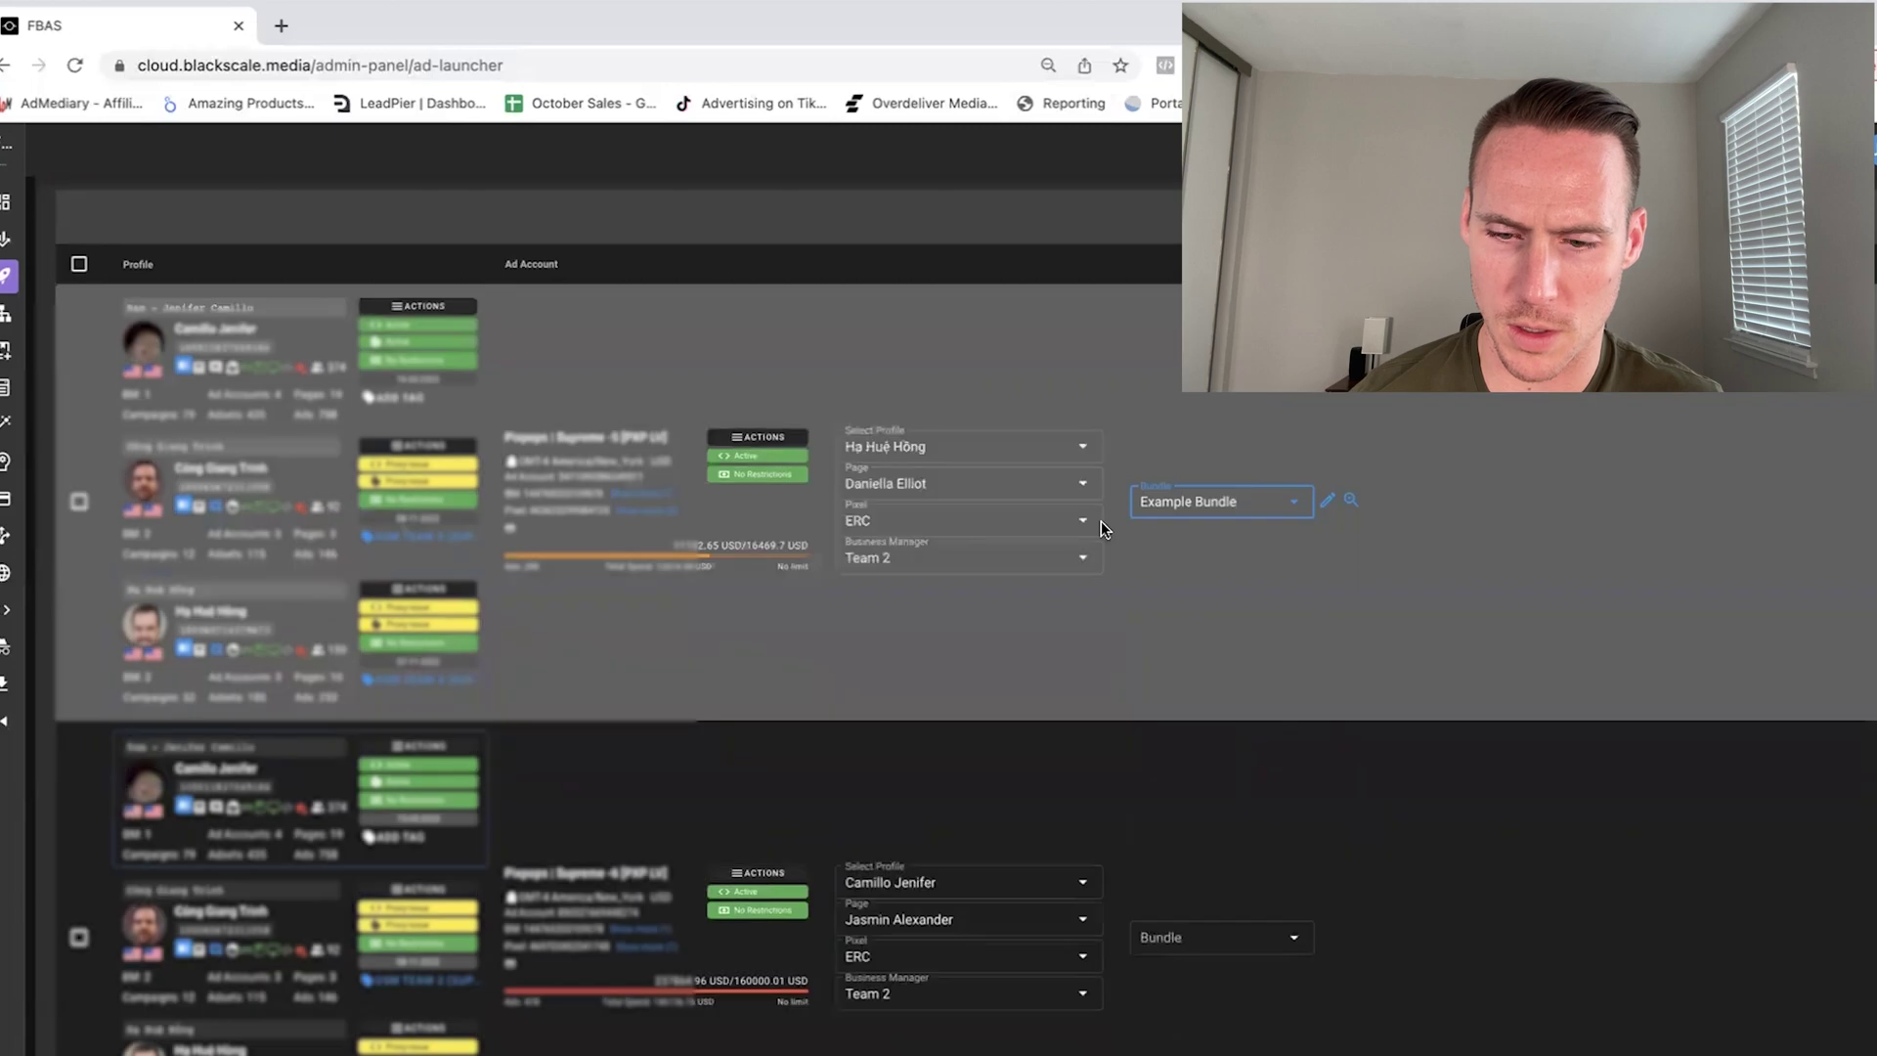
pyautogui.click(963, 448)
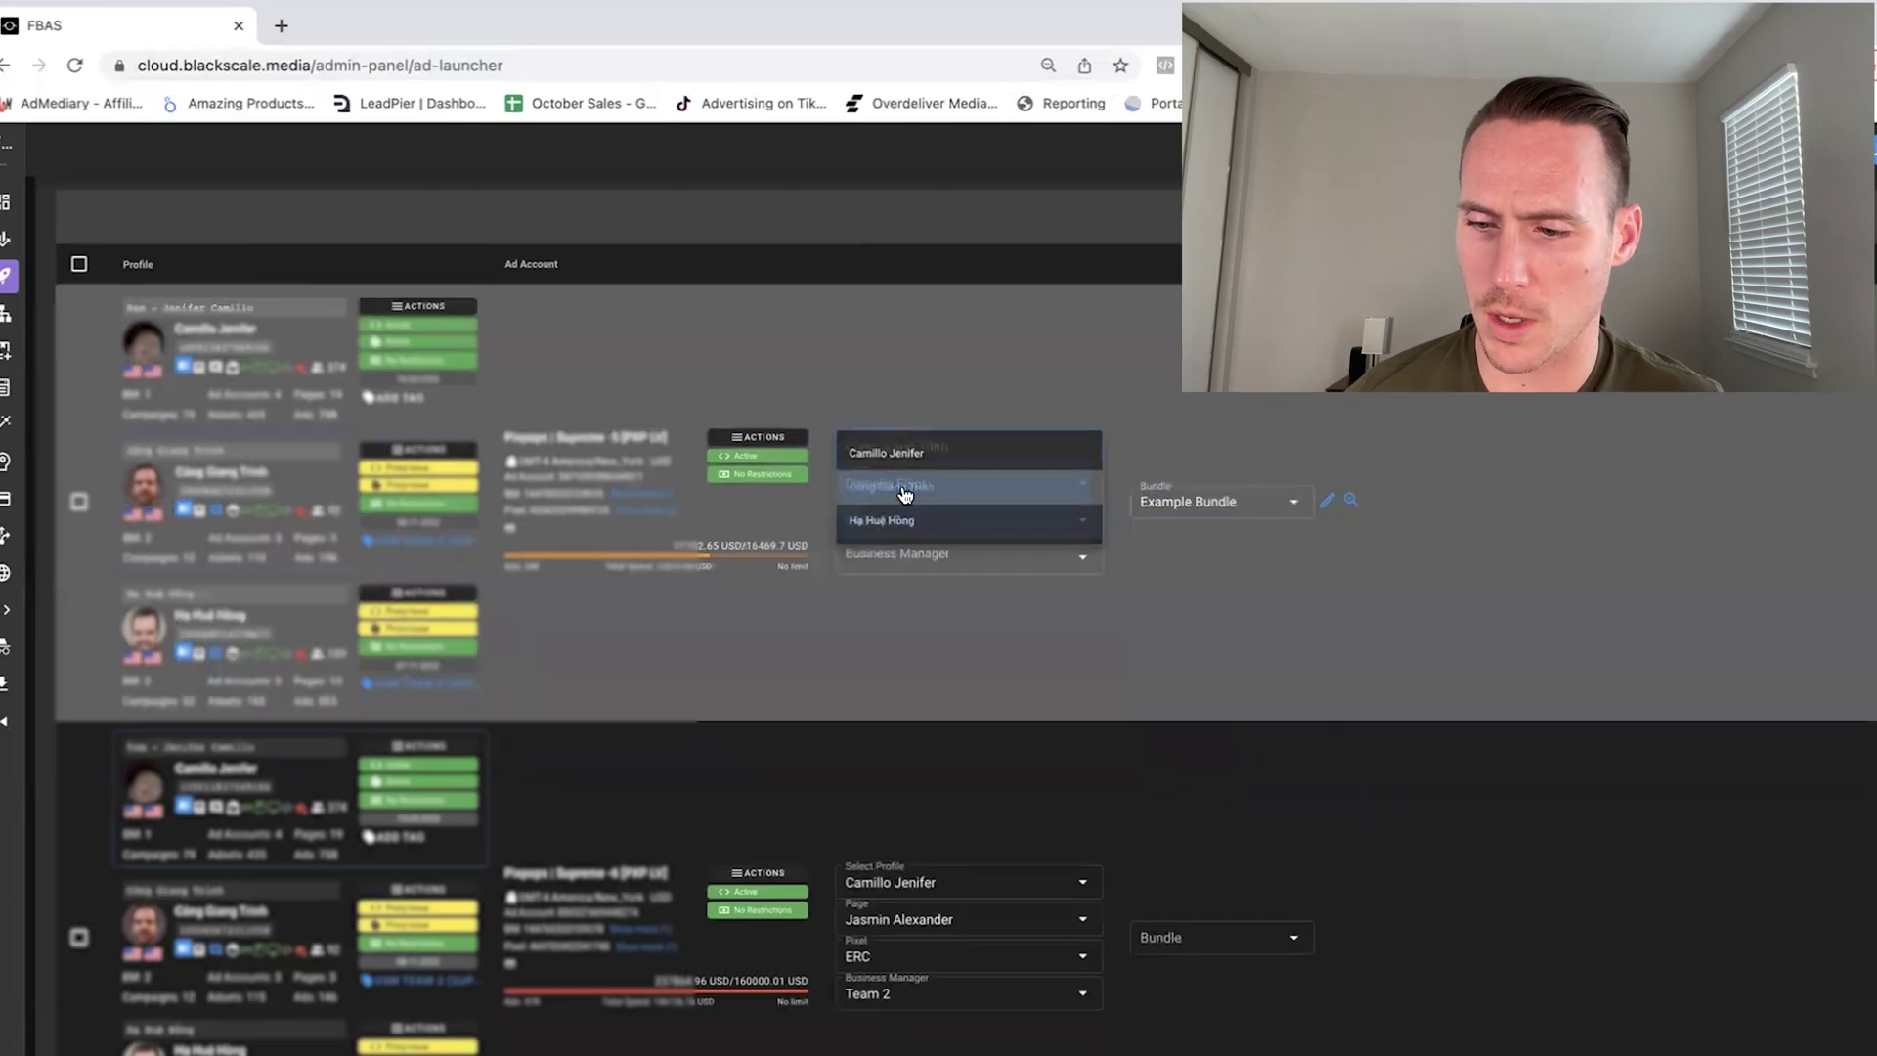
pyautogui.click(960, 479)
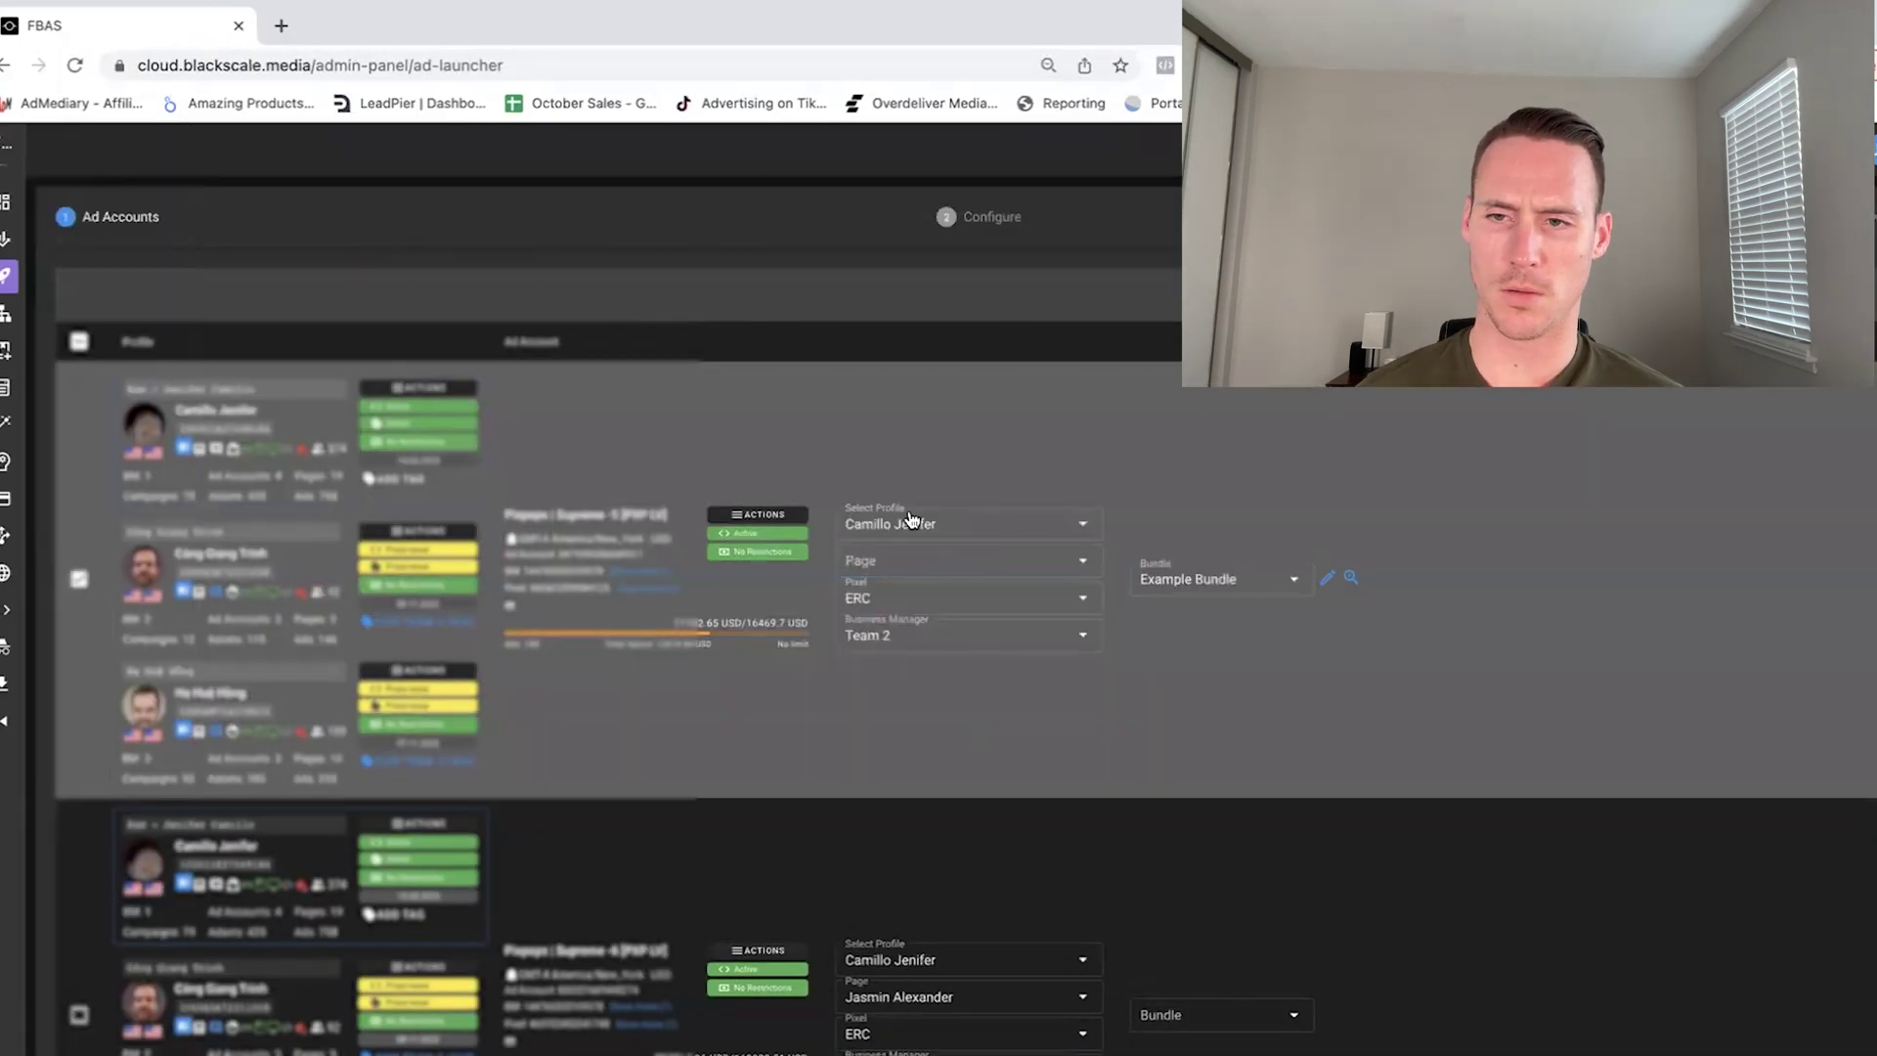
pyautogui.scroll(-3, 912, 519)
pyautogui.hscroll(3, 1390, 681)
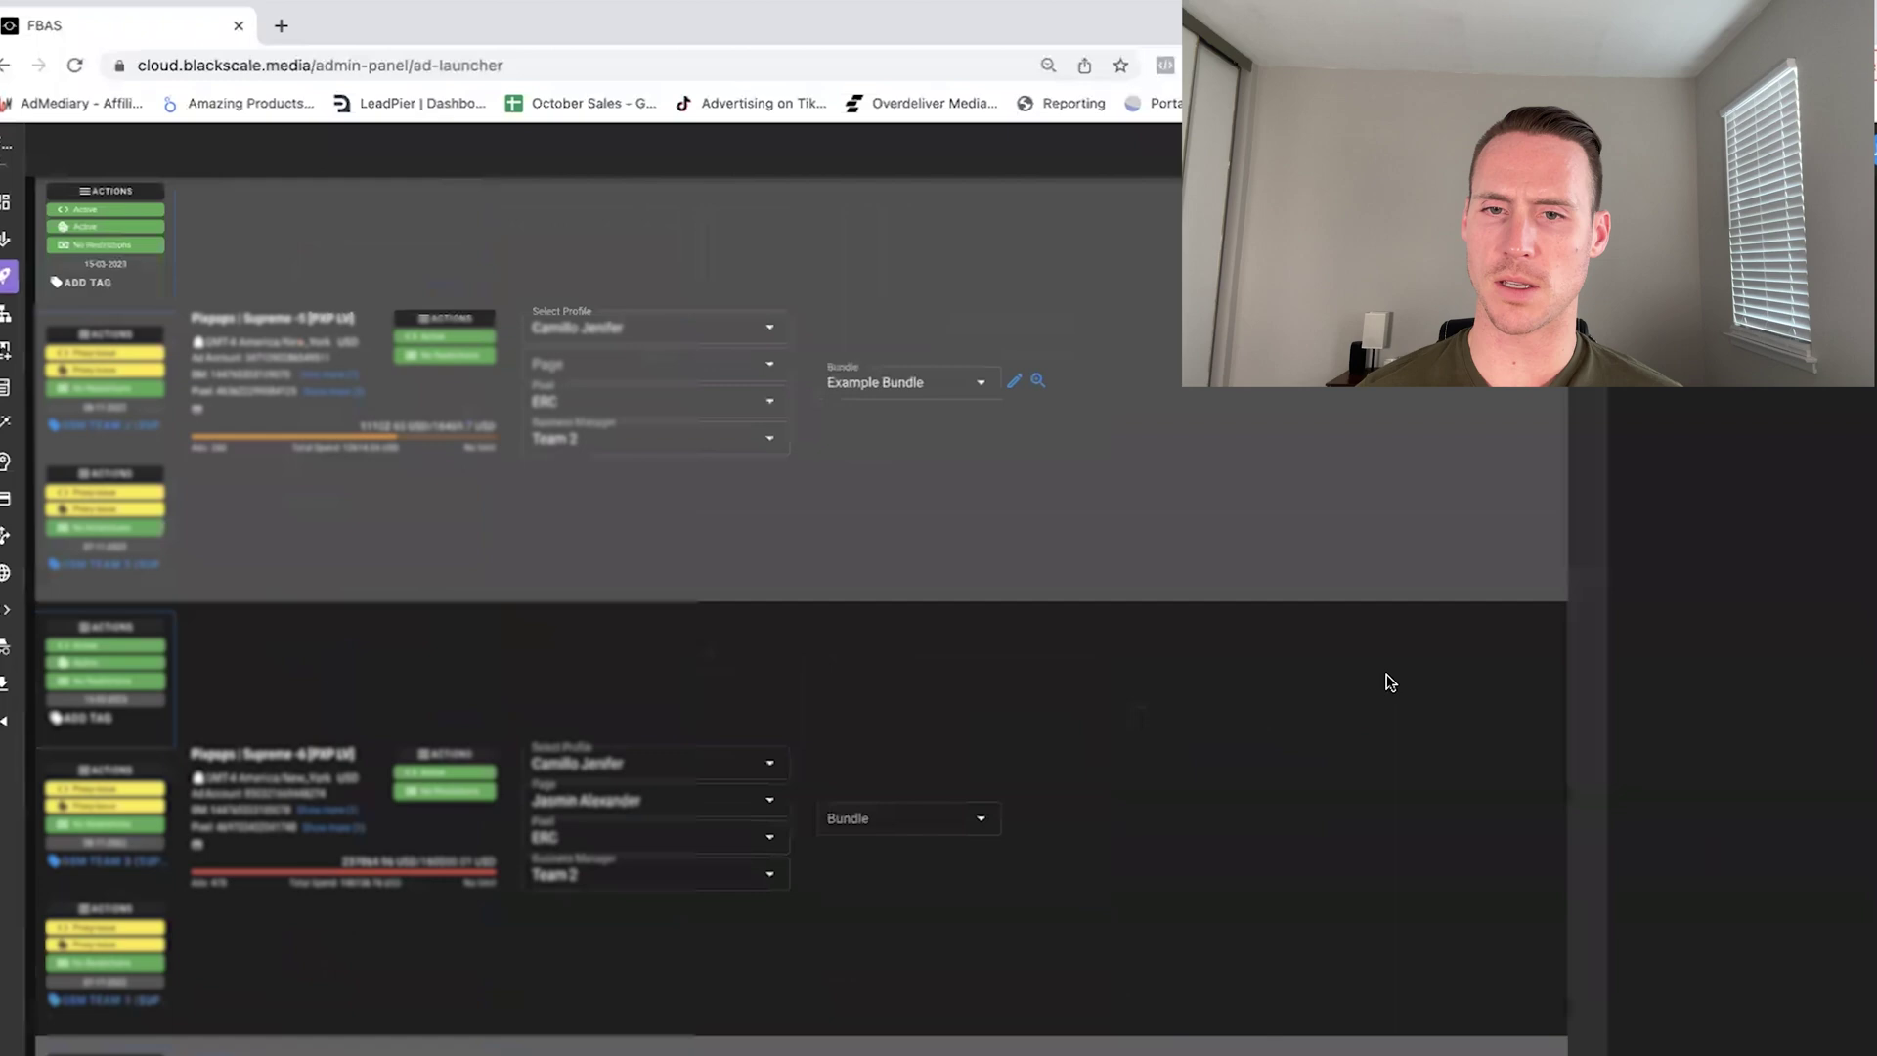
pyautogui.hscroll(3, 610, 679)
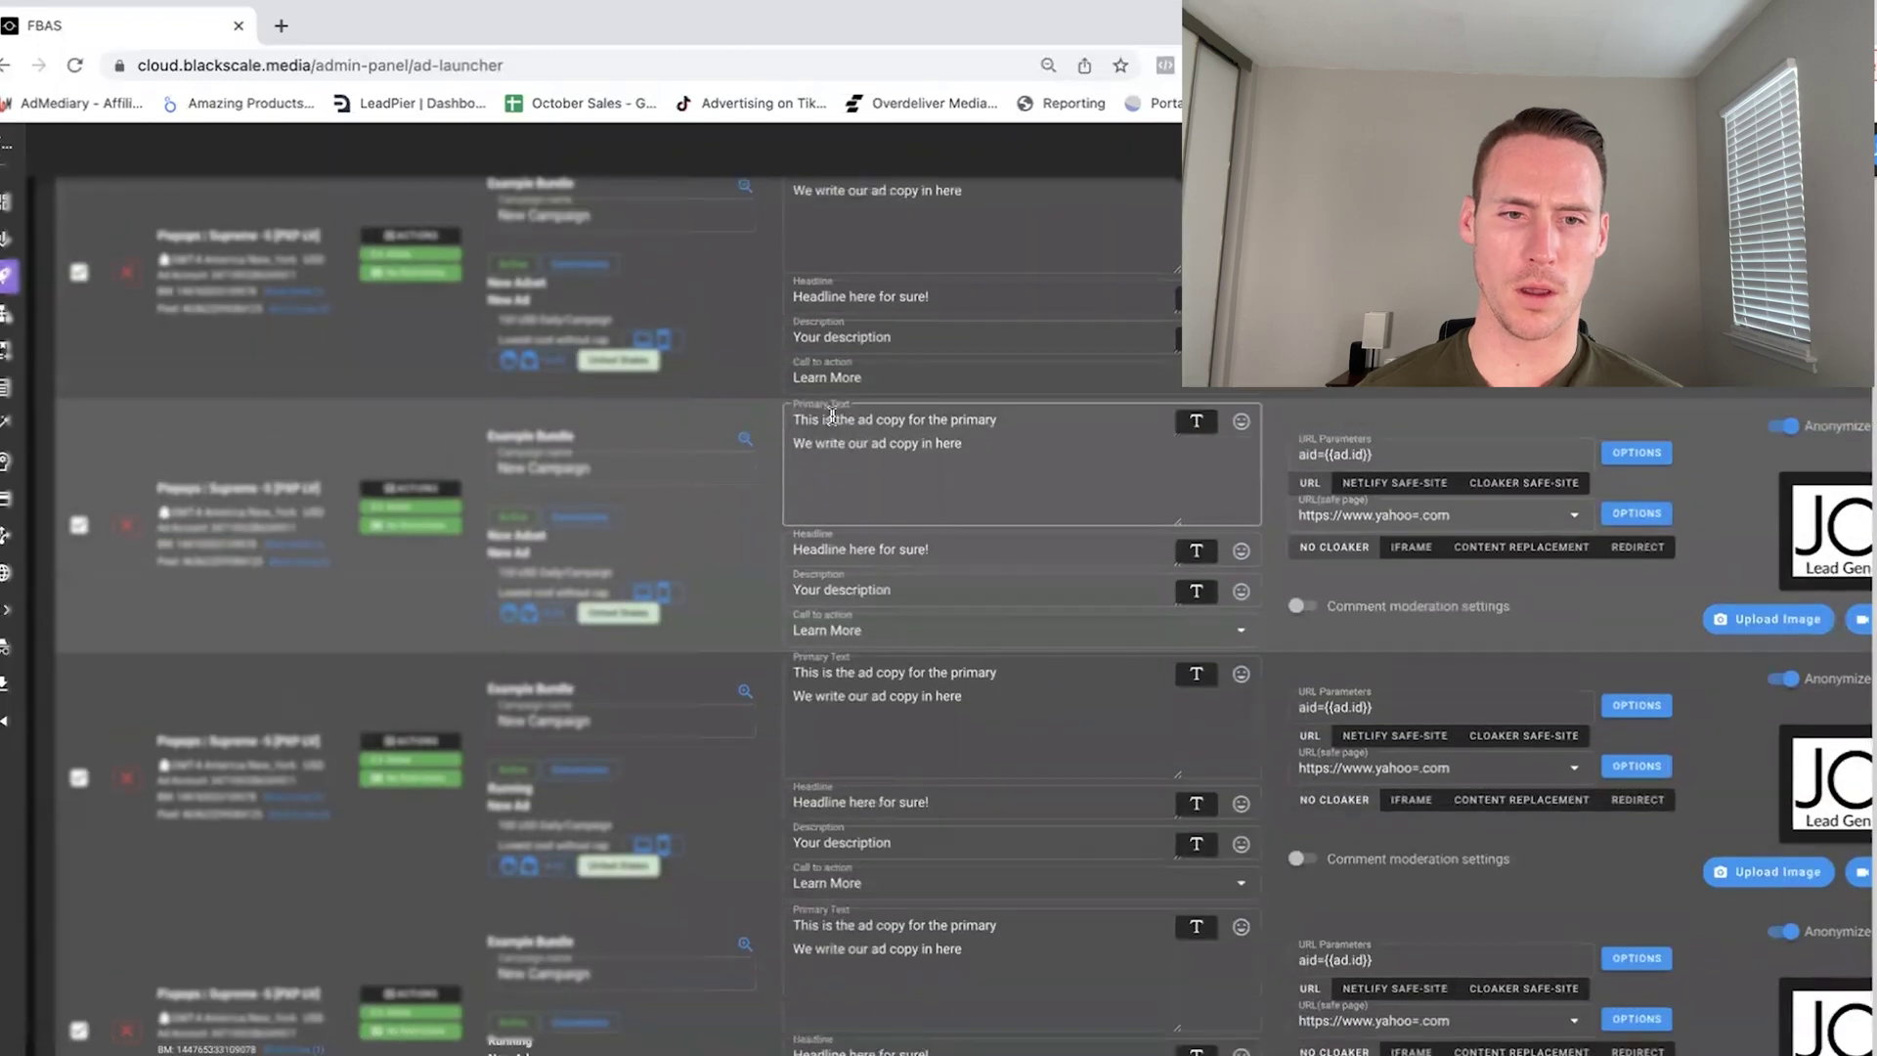
pyautogui.hscroll(2, 1327, 414)
pyautogui.scroll(3, 1328, 410)
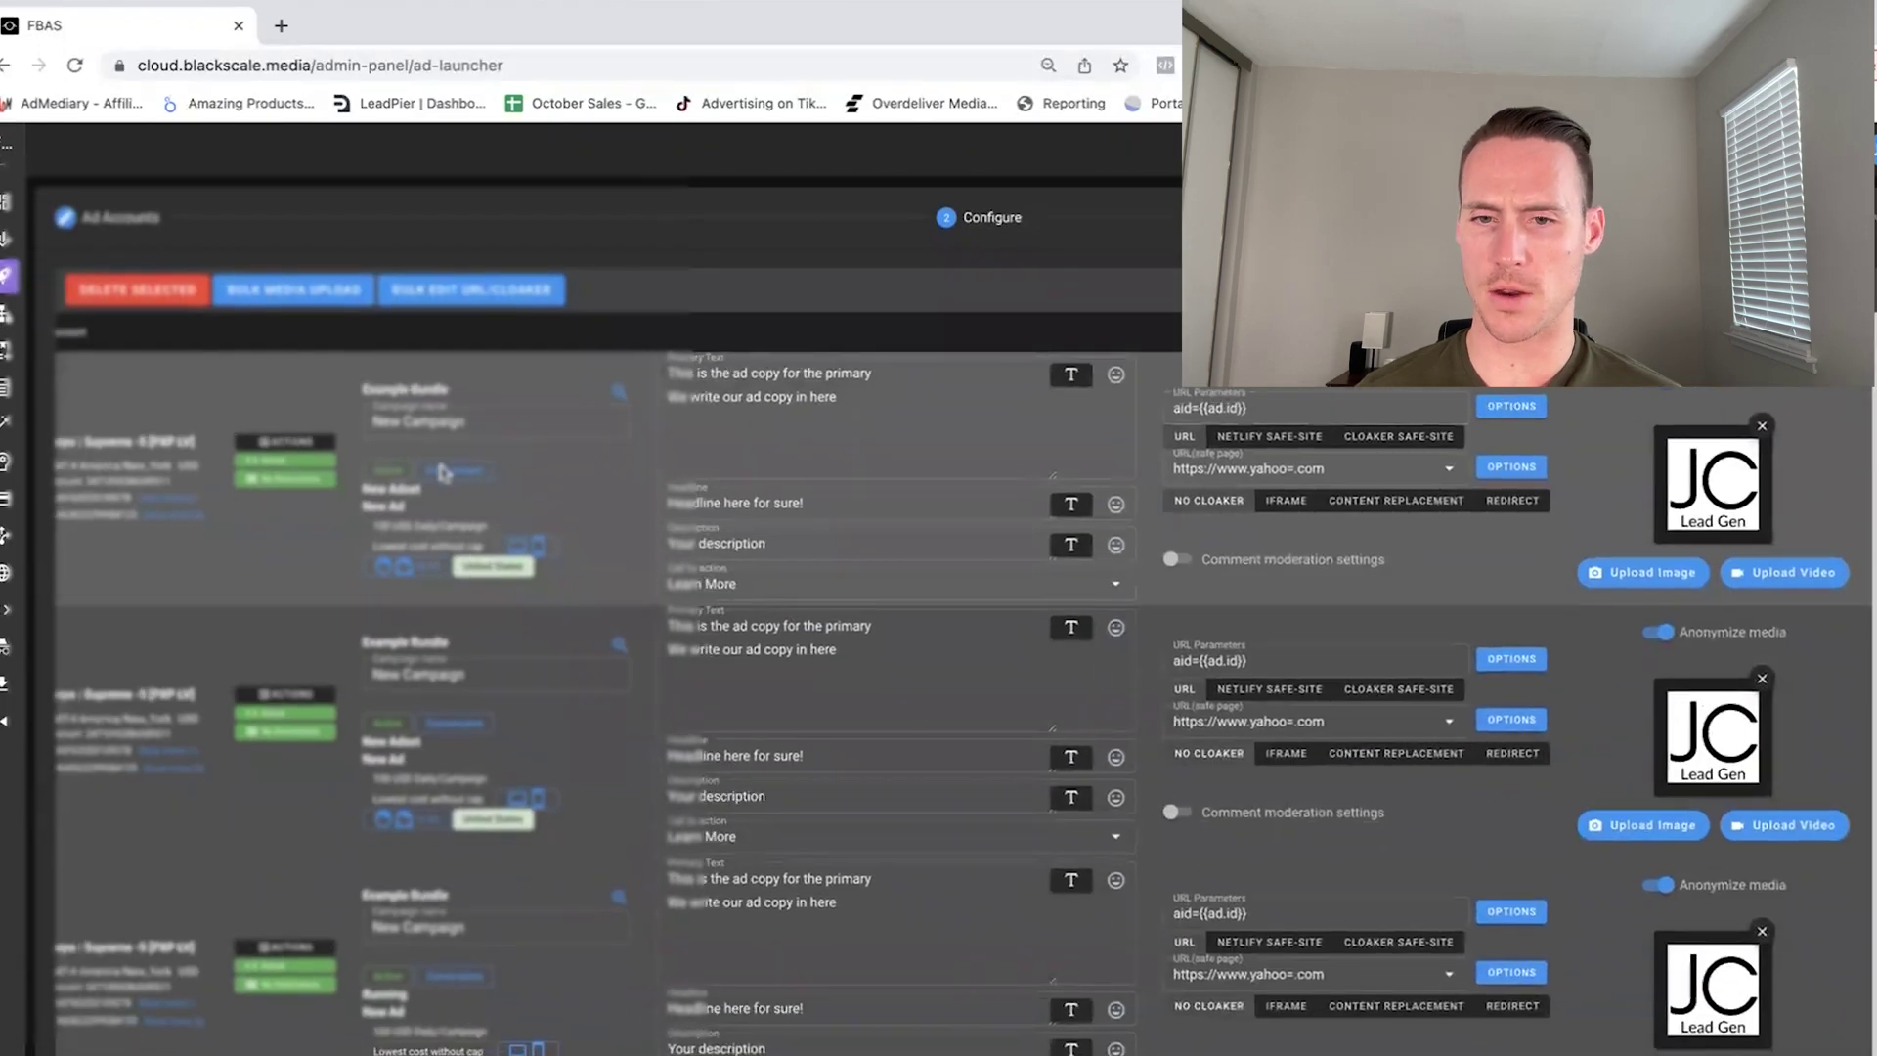
pyautogui.hscroll(-2, 430, 479)
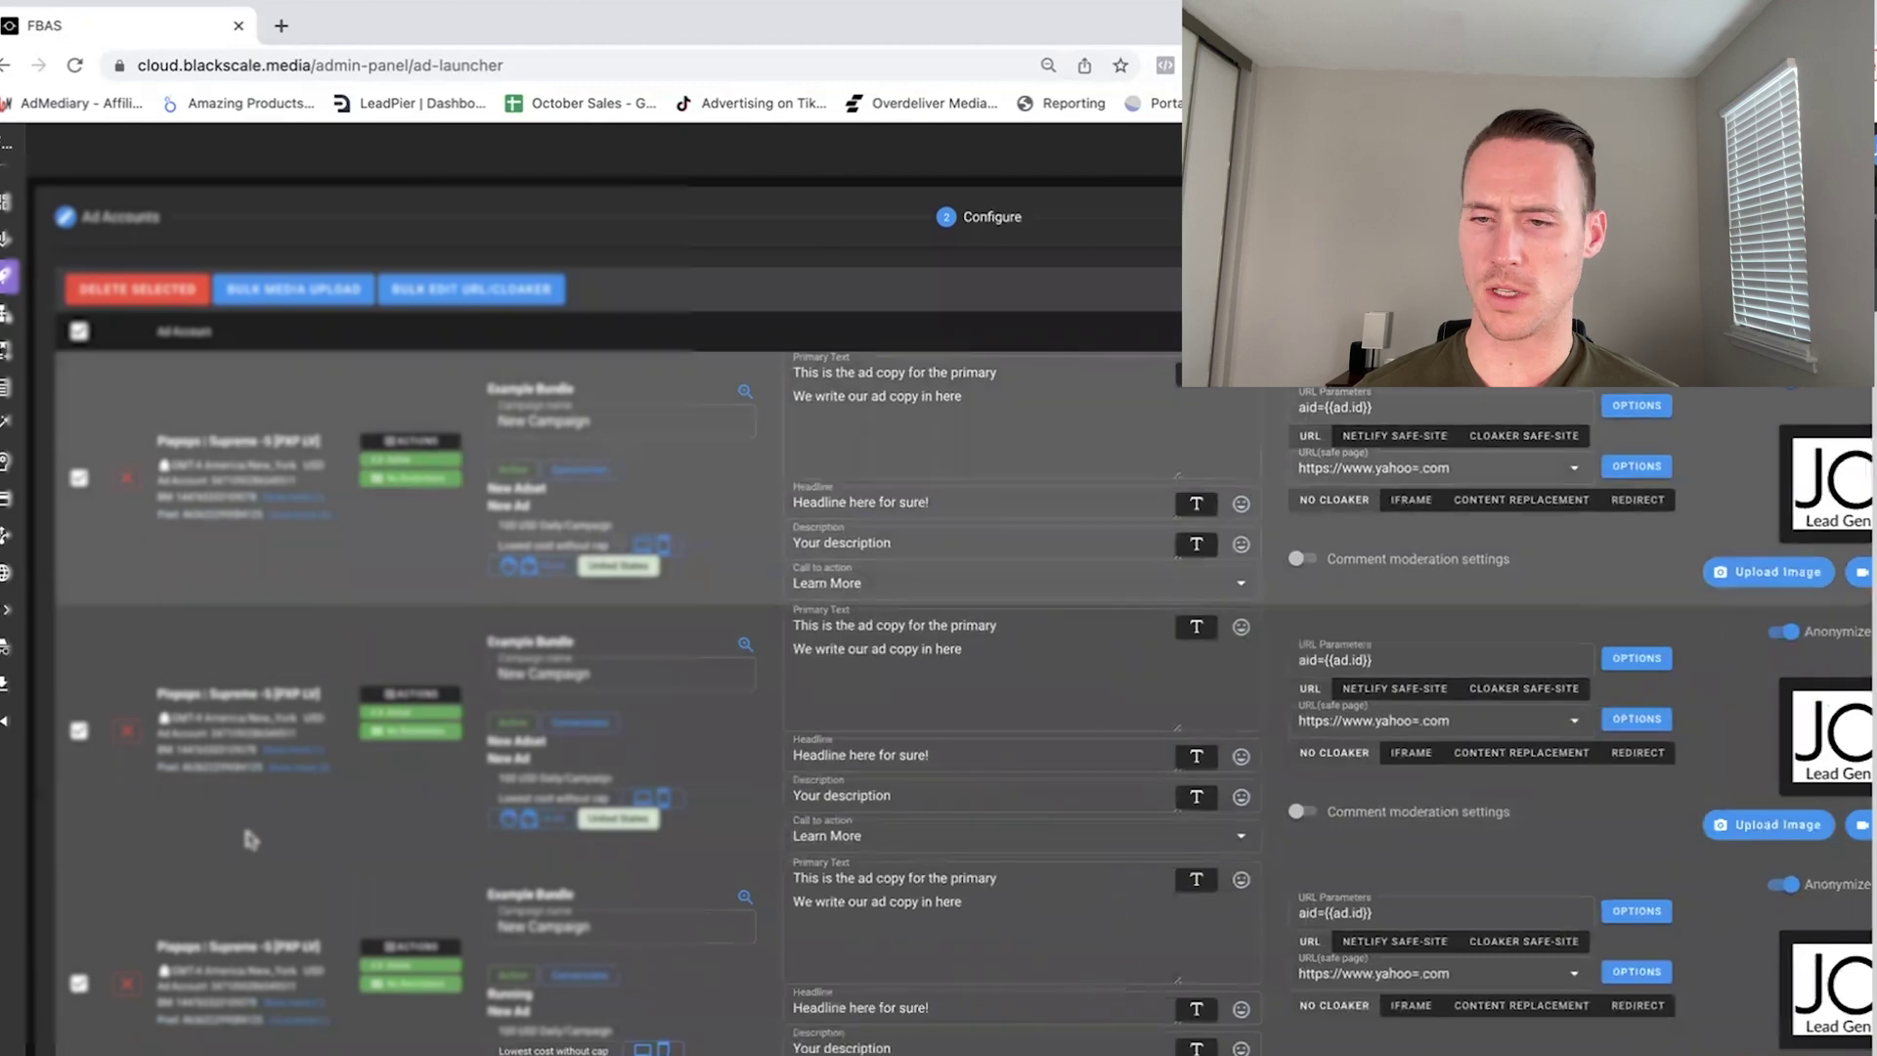
pyautogui.scroll(1, 645, 570)
pyautogui.scroll(-1, 645, 570)
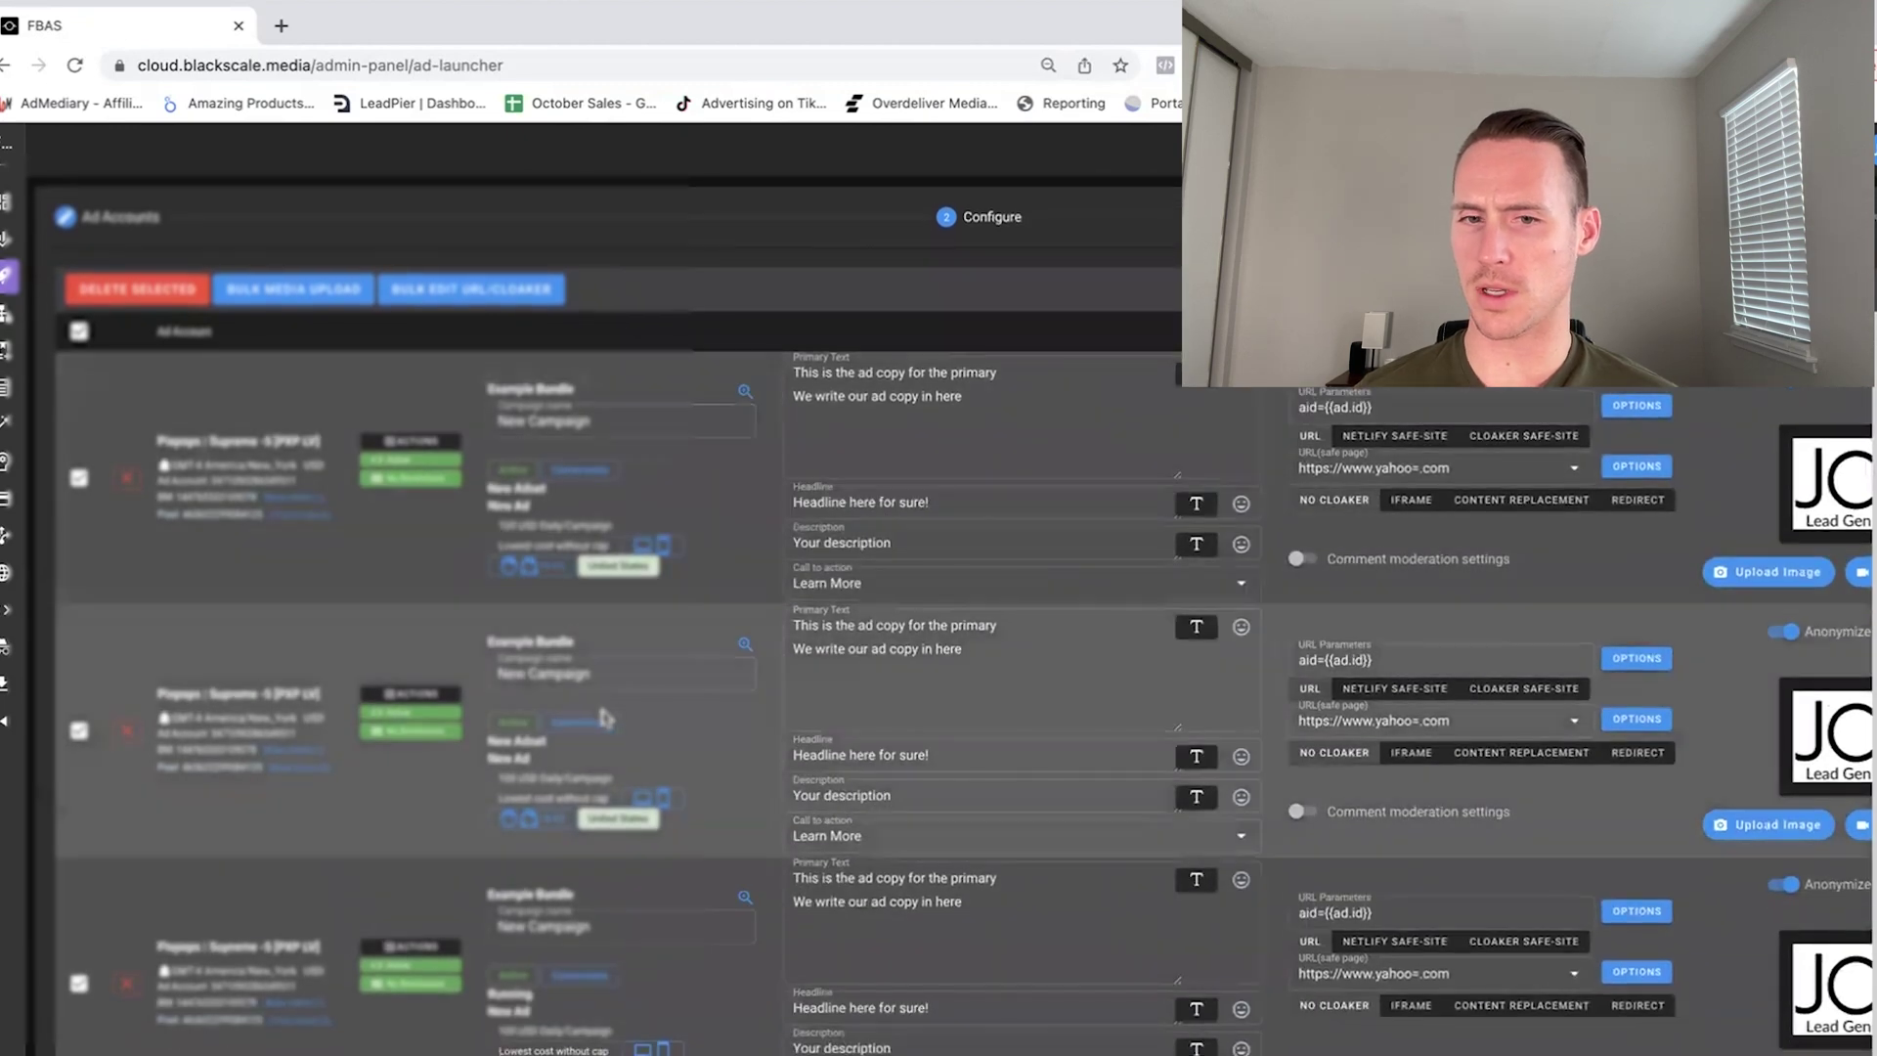
pyautogui.hscroll(2, 674, 463)
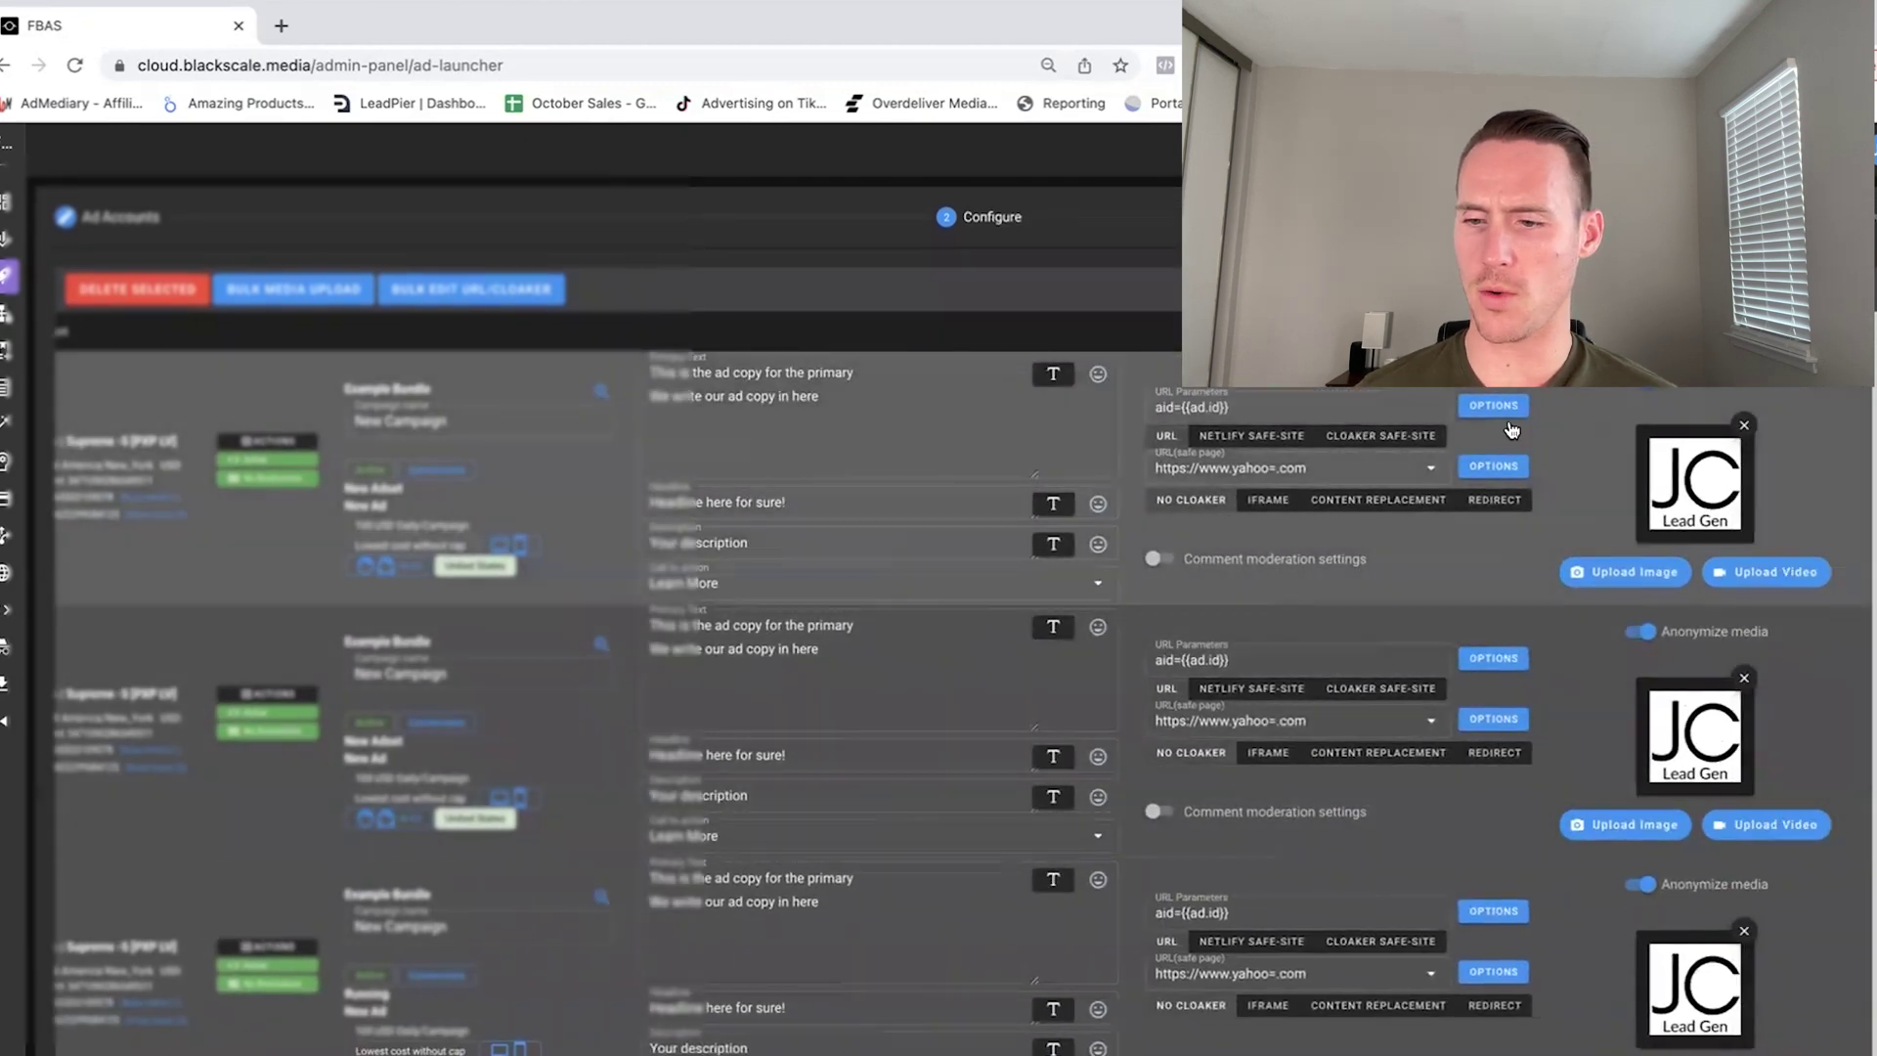
pyautogui.click(816, 450)
pyautogui.scroll(-6, 816, 449)
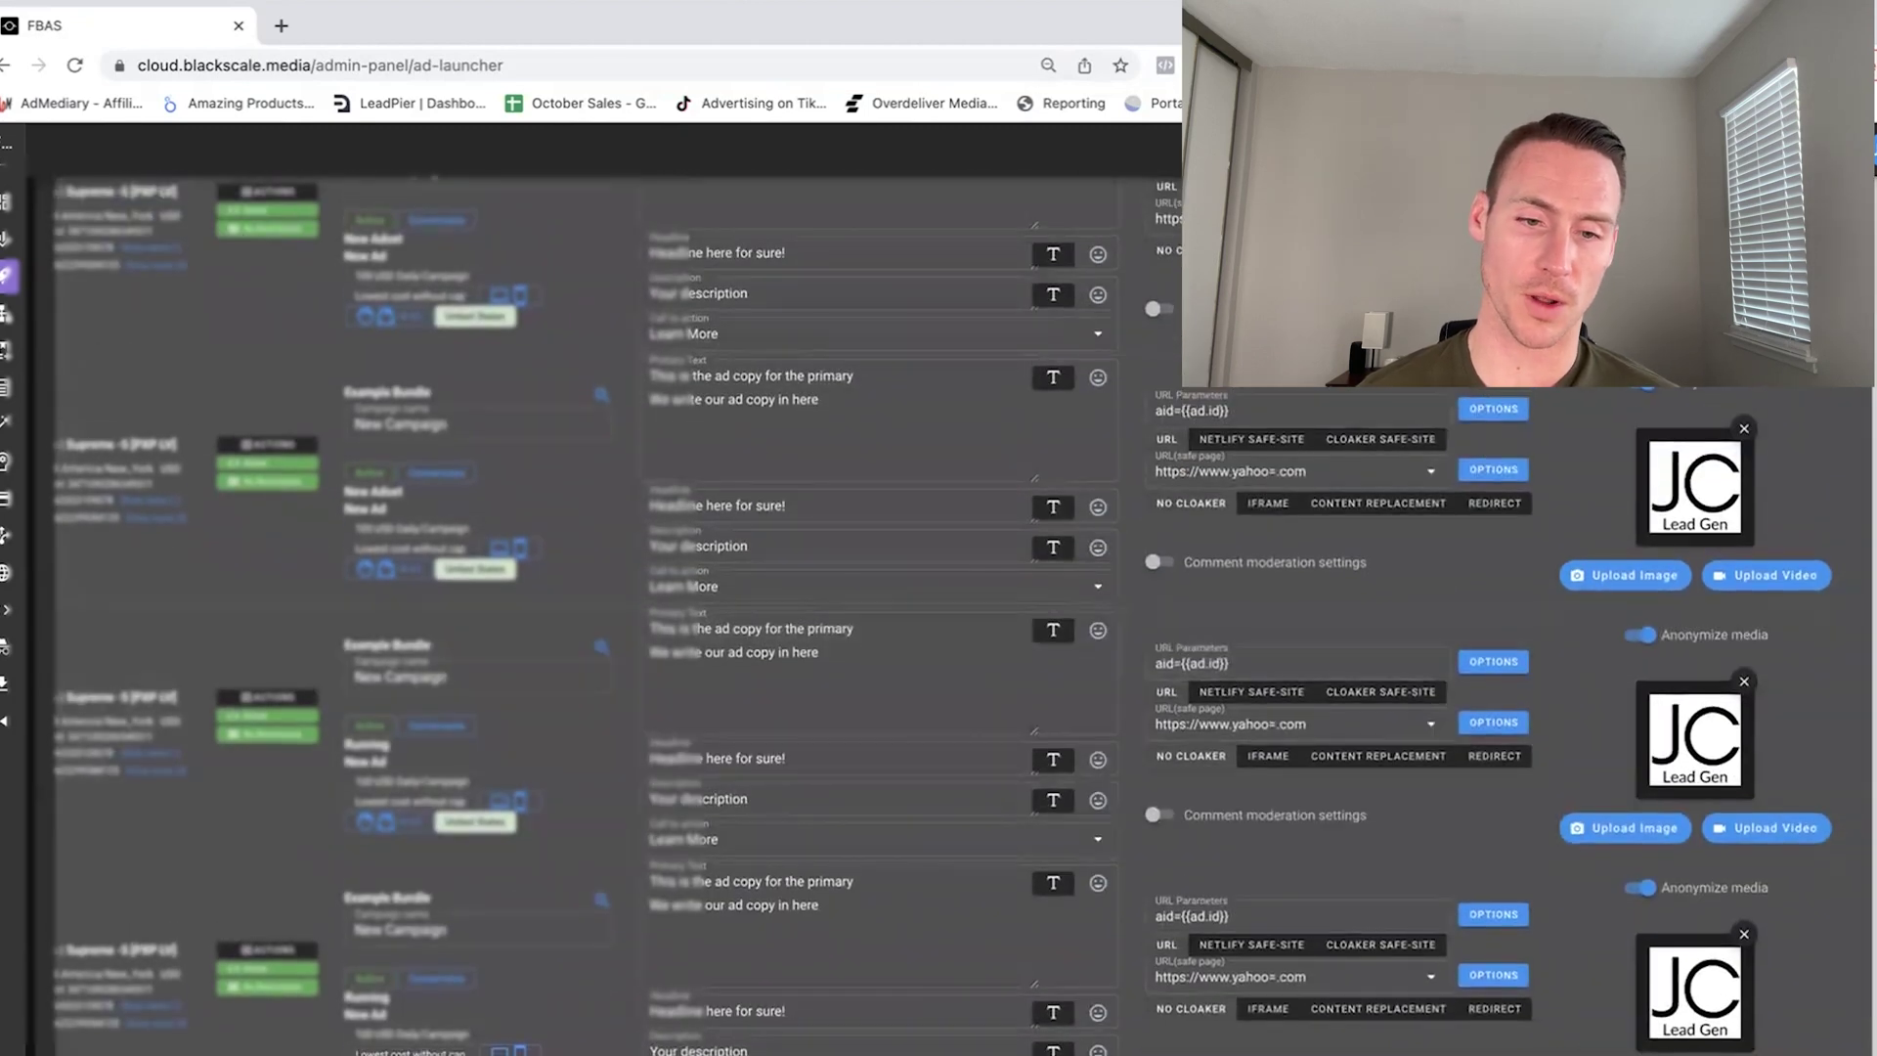
pyautogui.hscroll(-2, 1072, 829)
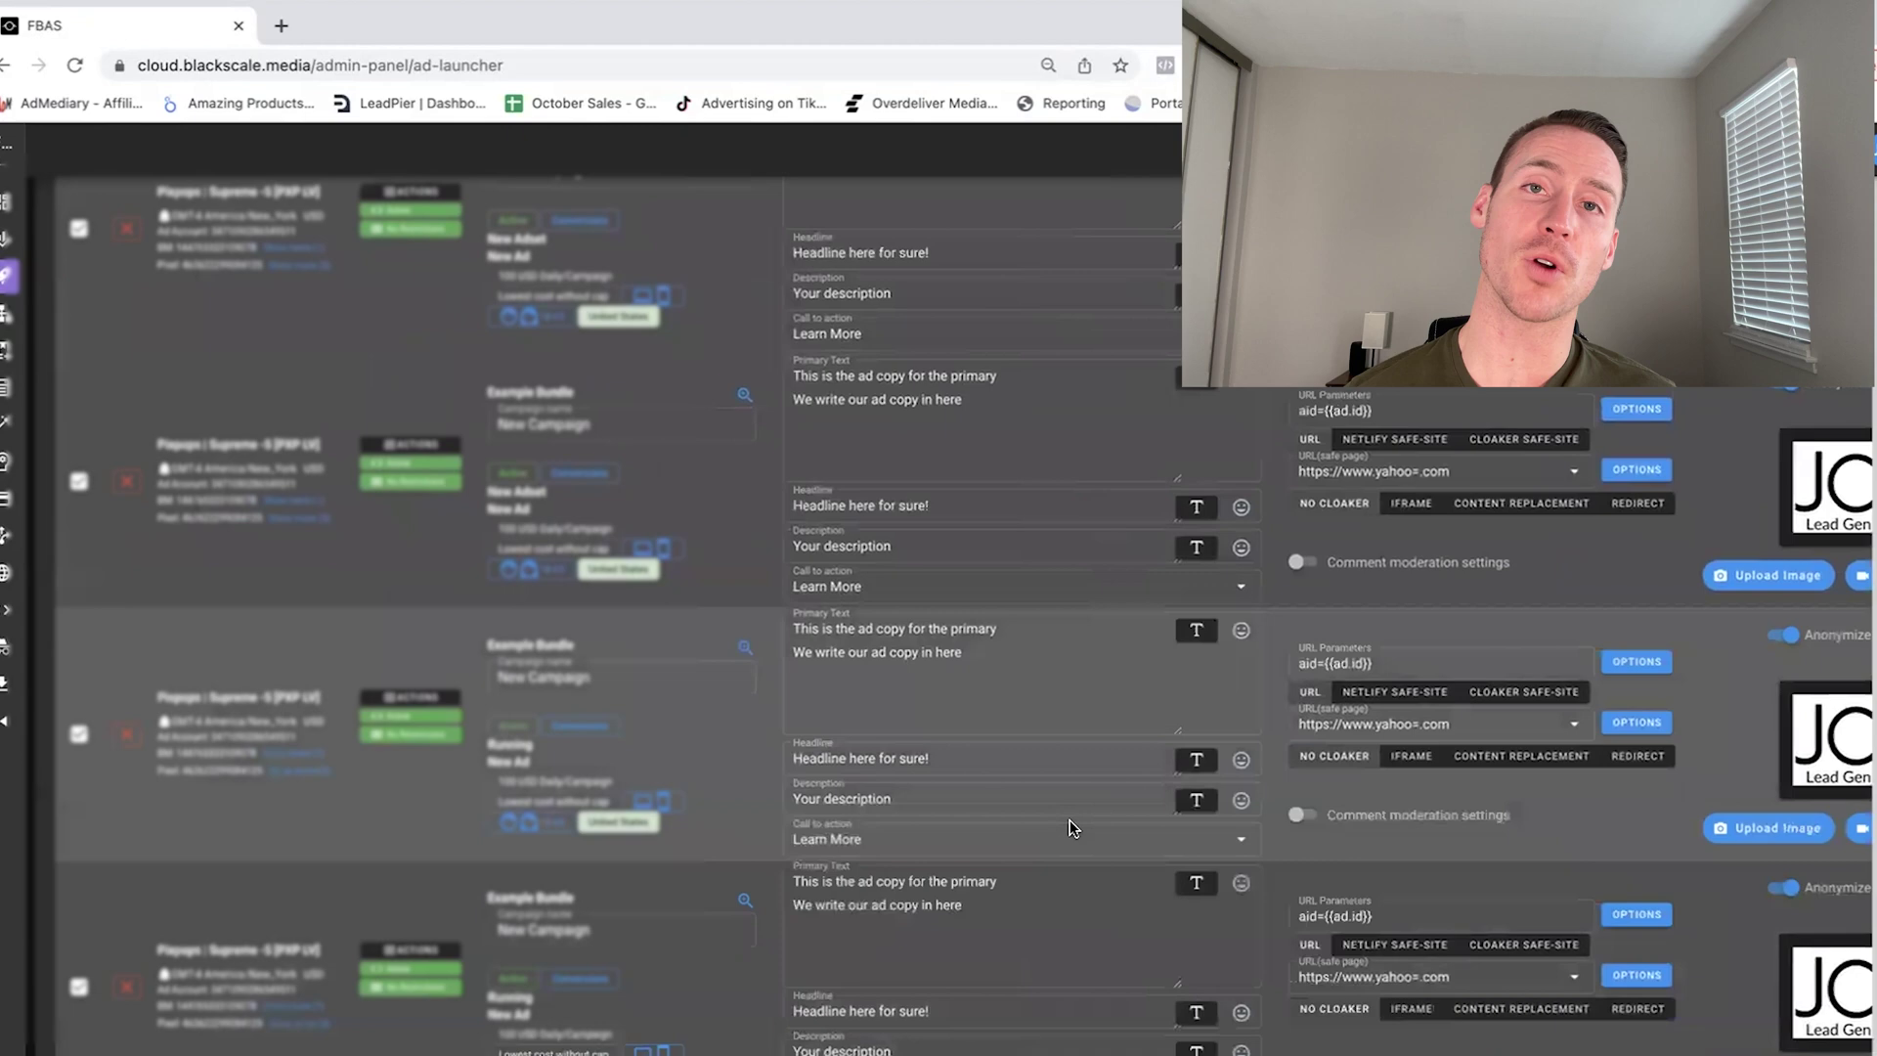
pyautogui.click(800, 650)
pyautogui.scroll(1, 799, 652)
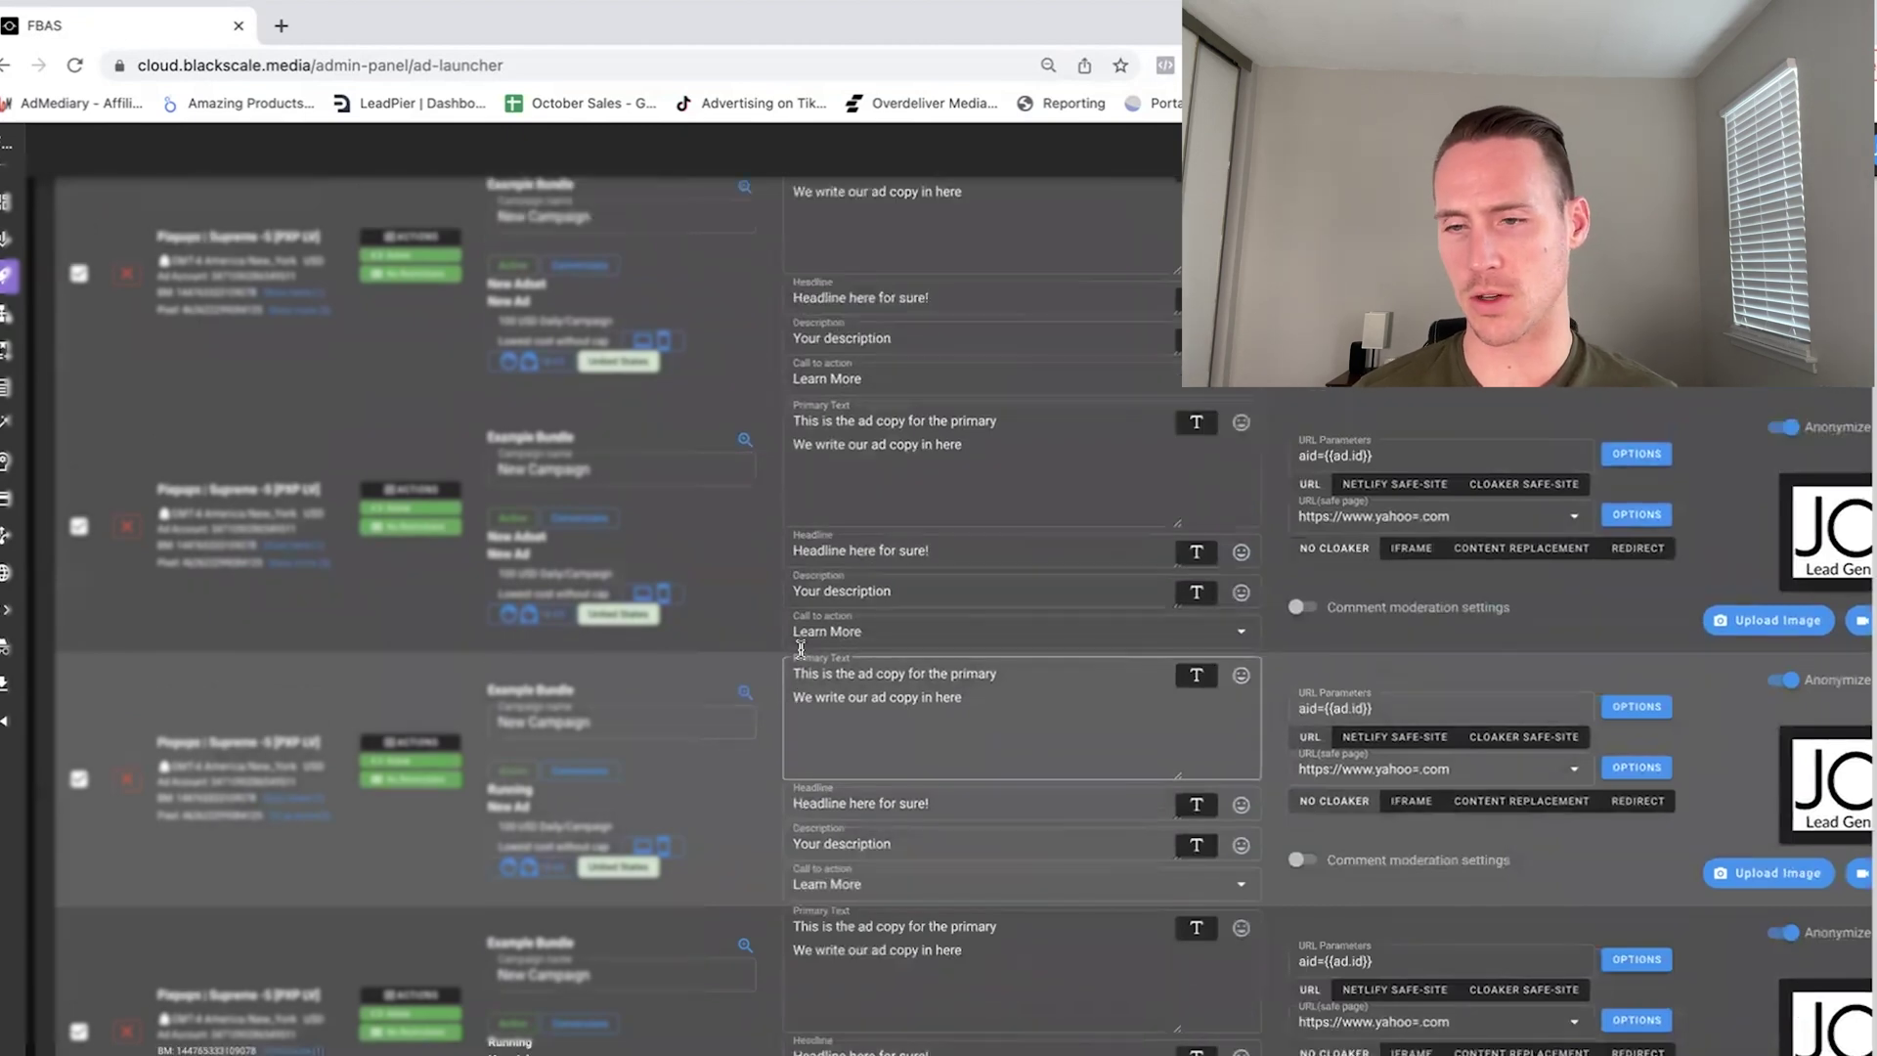
pyautogui.scroll(4, 860, 587)
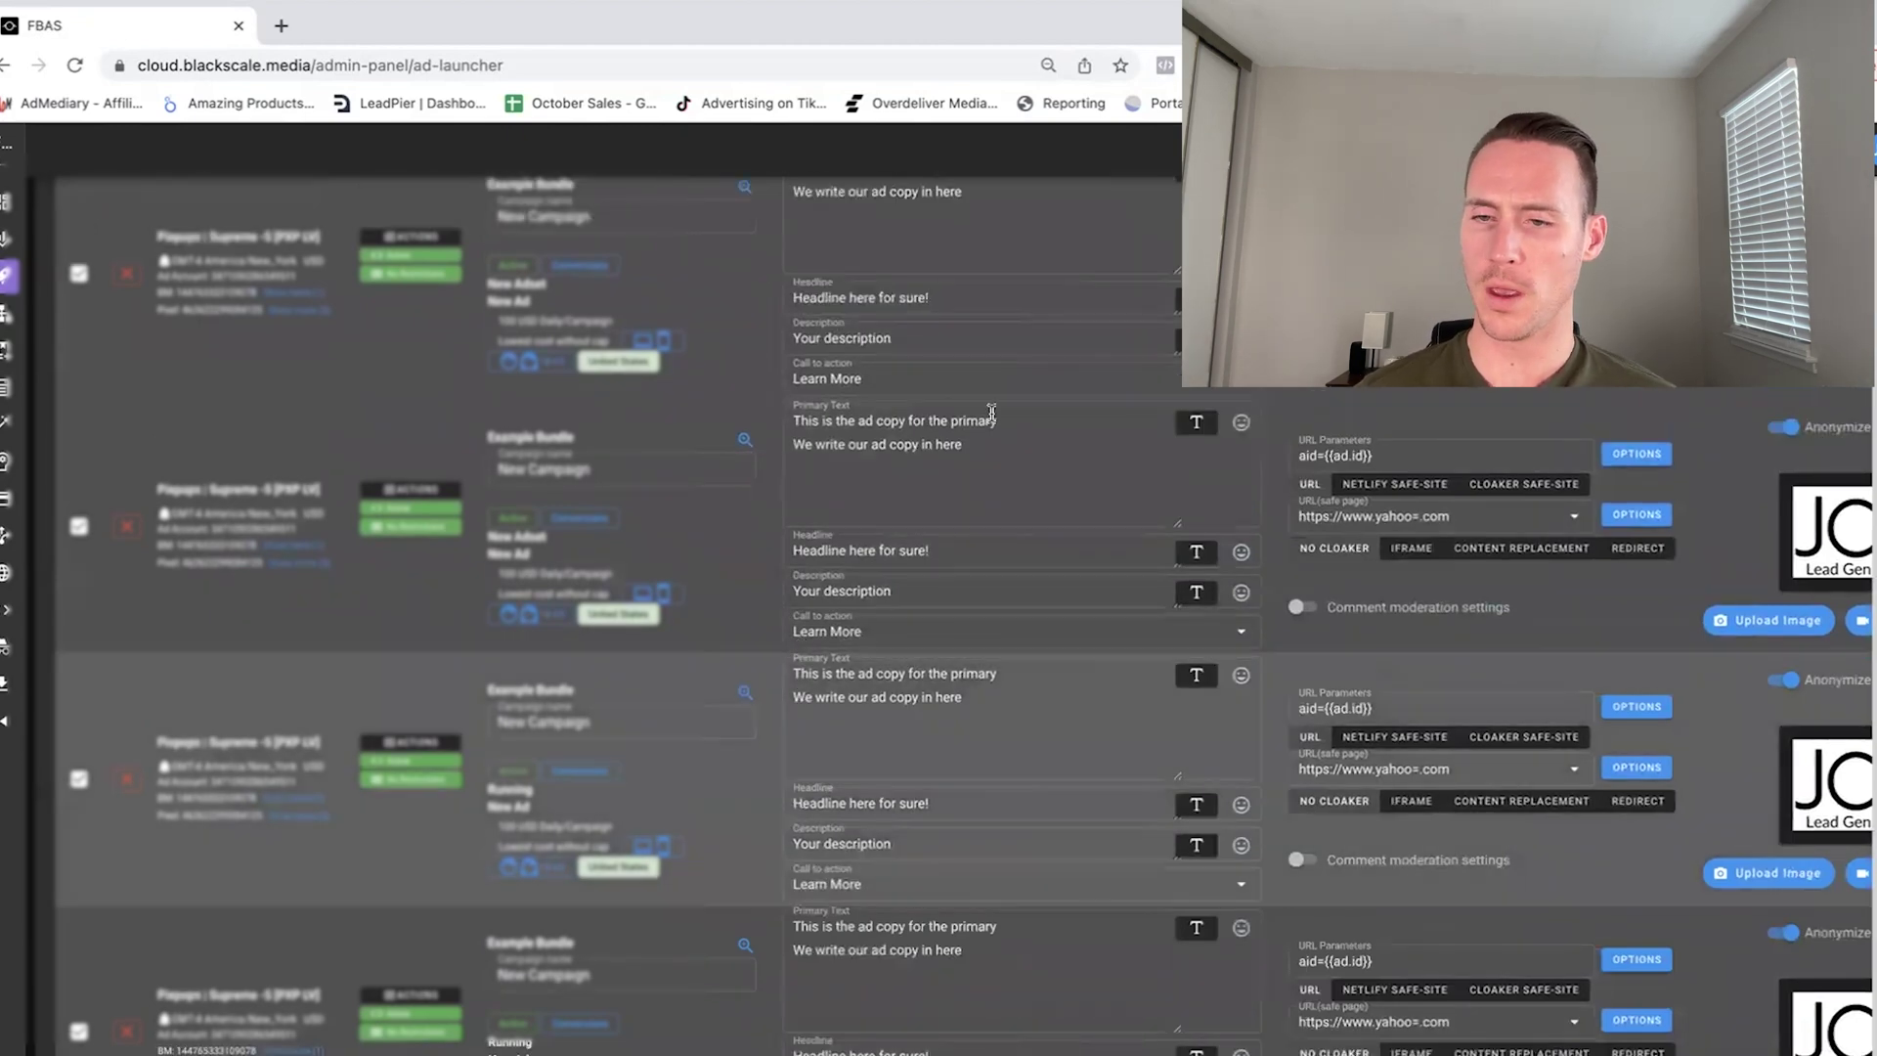
pyautogui.scroll(1, 941, 471)
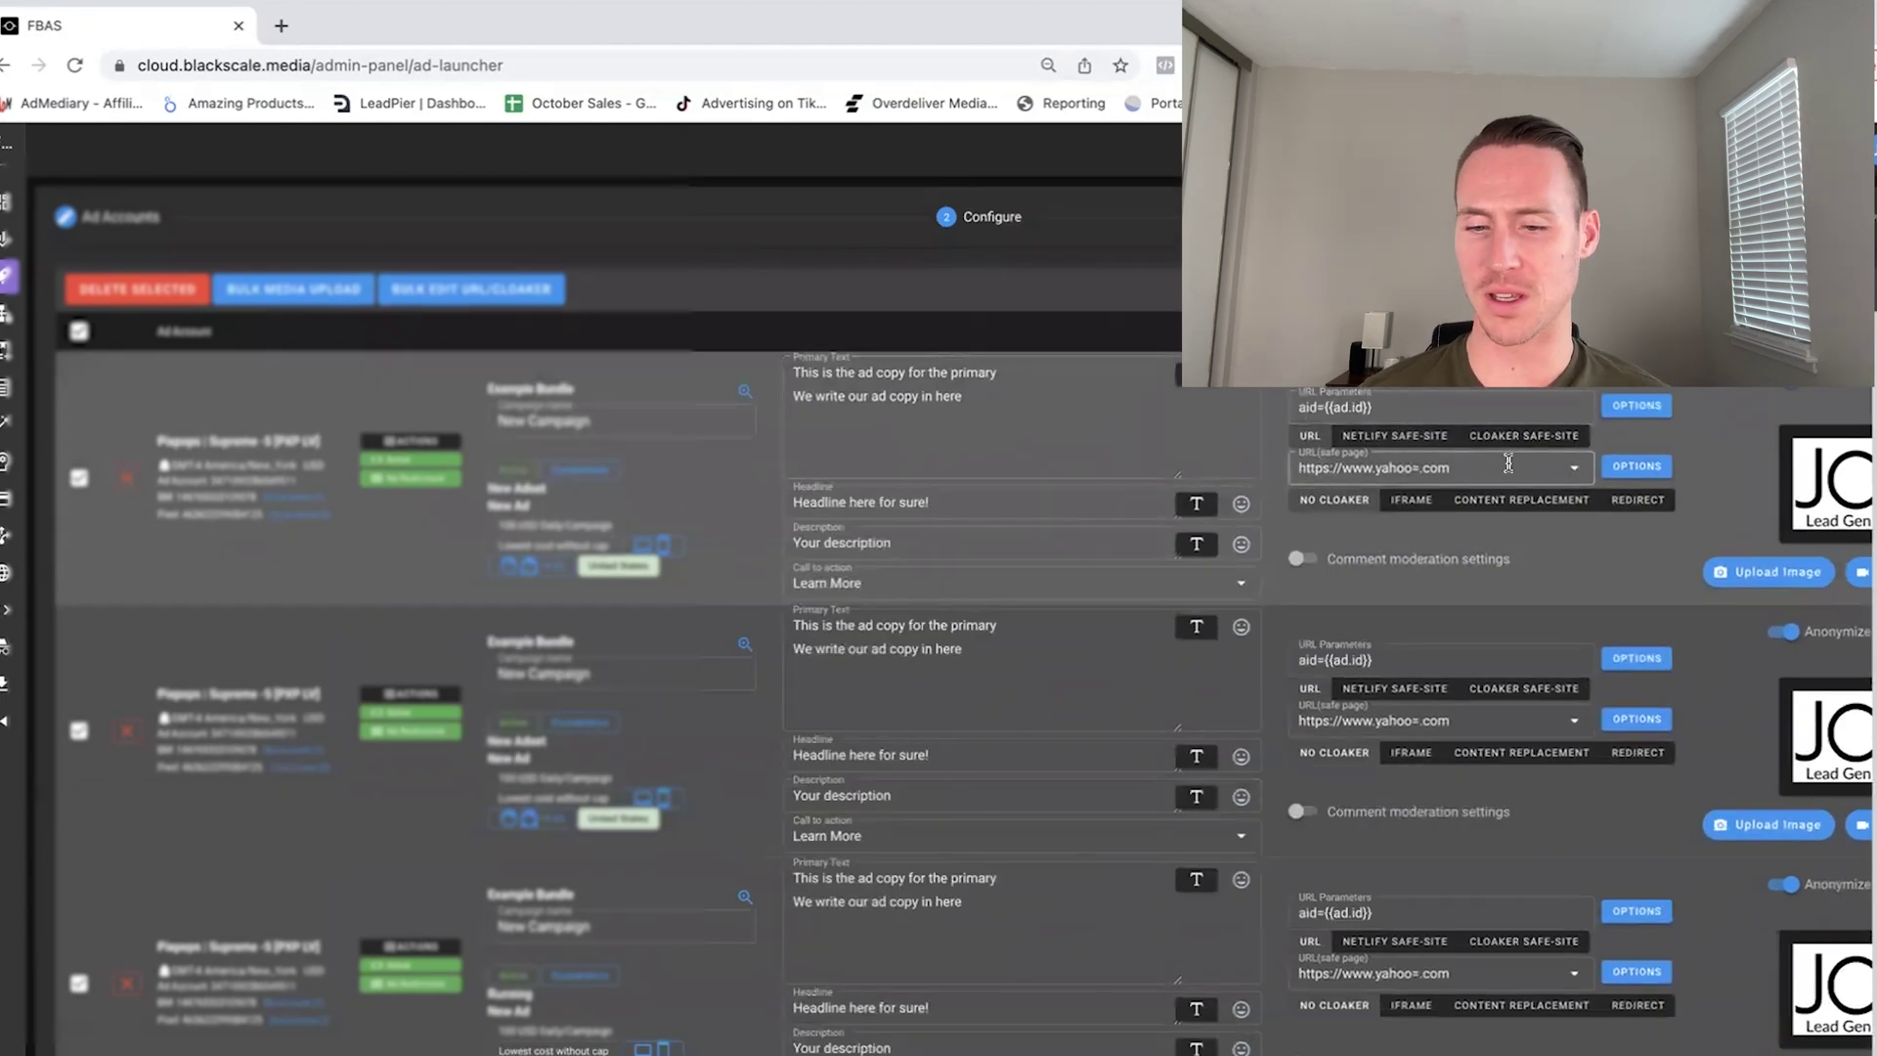
pyautogui.scroll(-2, 1263, 645)
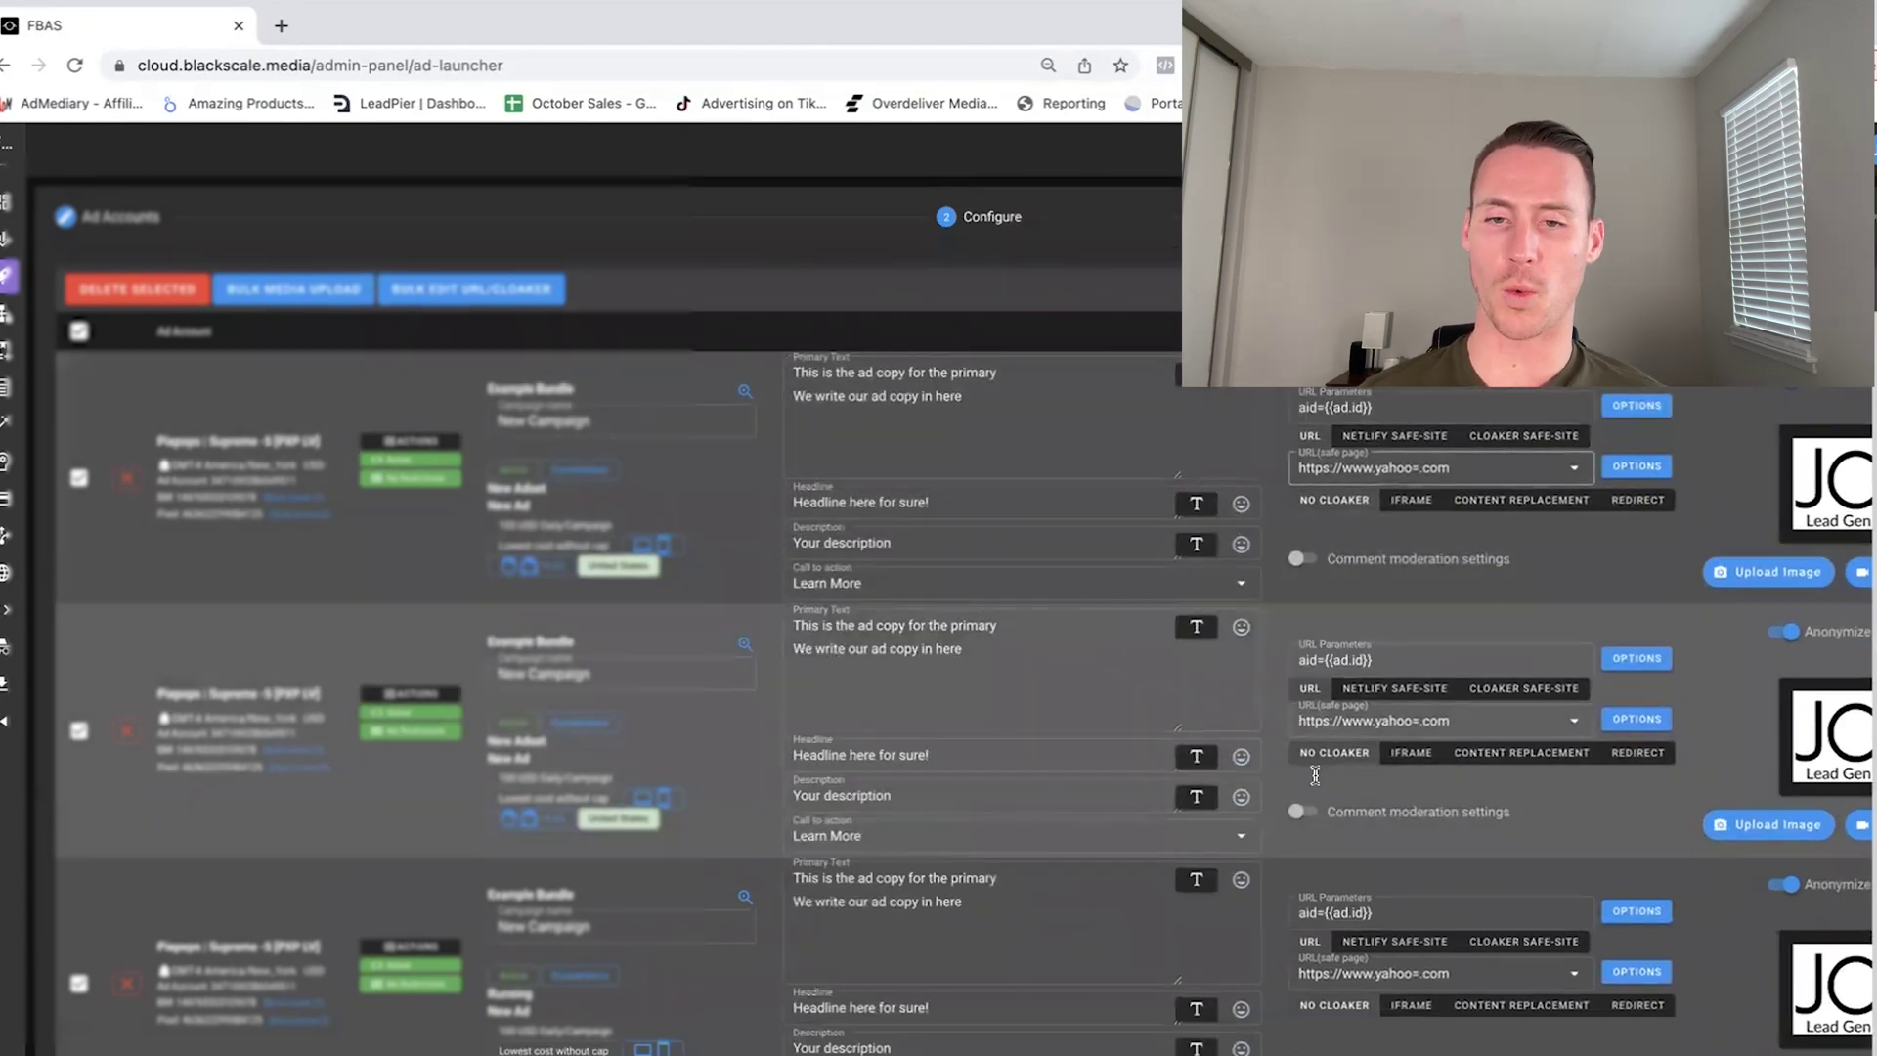
pyautogui.scroll(-3, 1263, 643)
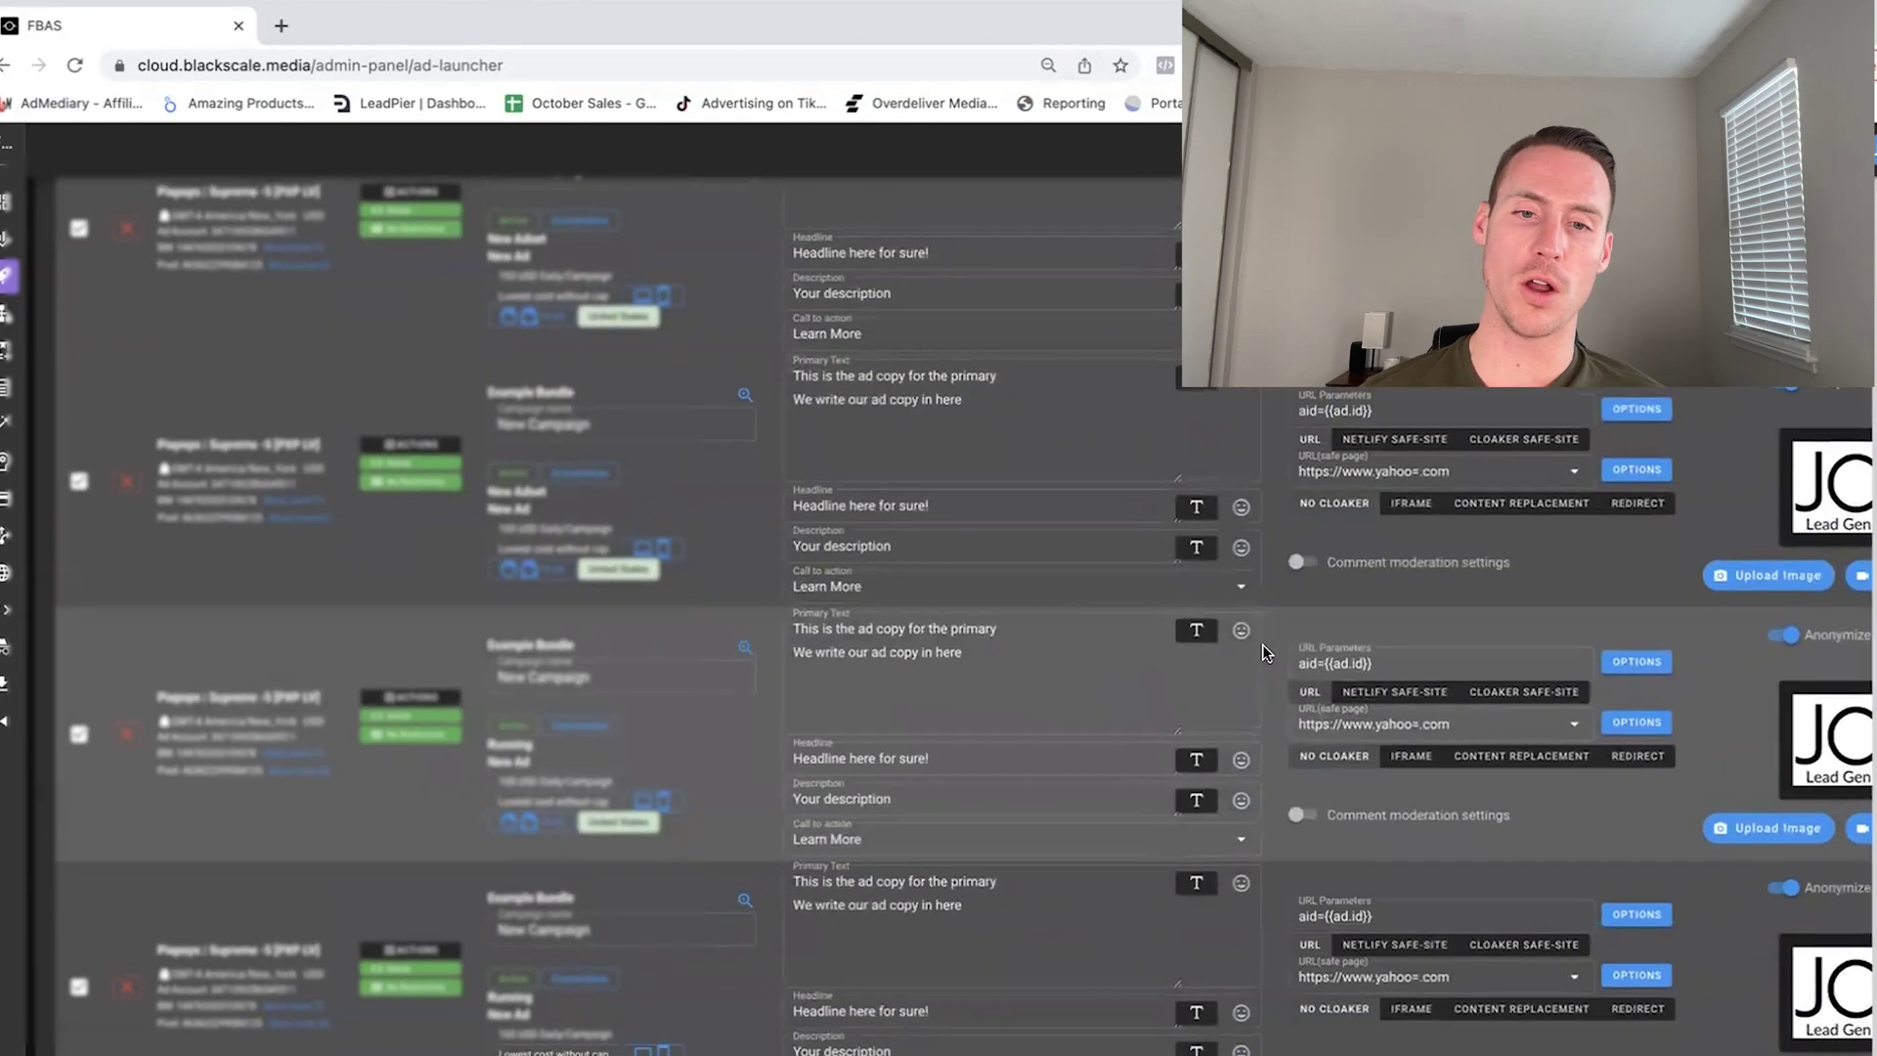
pyautogui.scroll(5, 1095, 369)
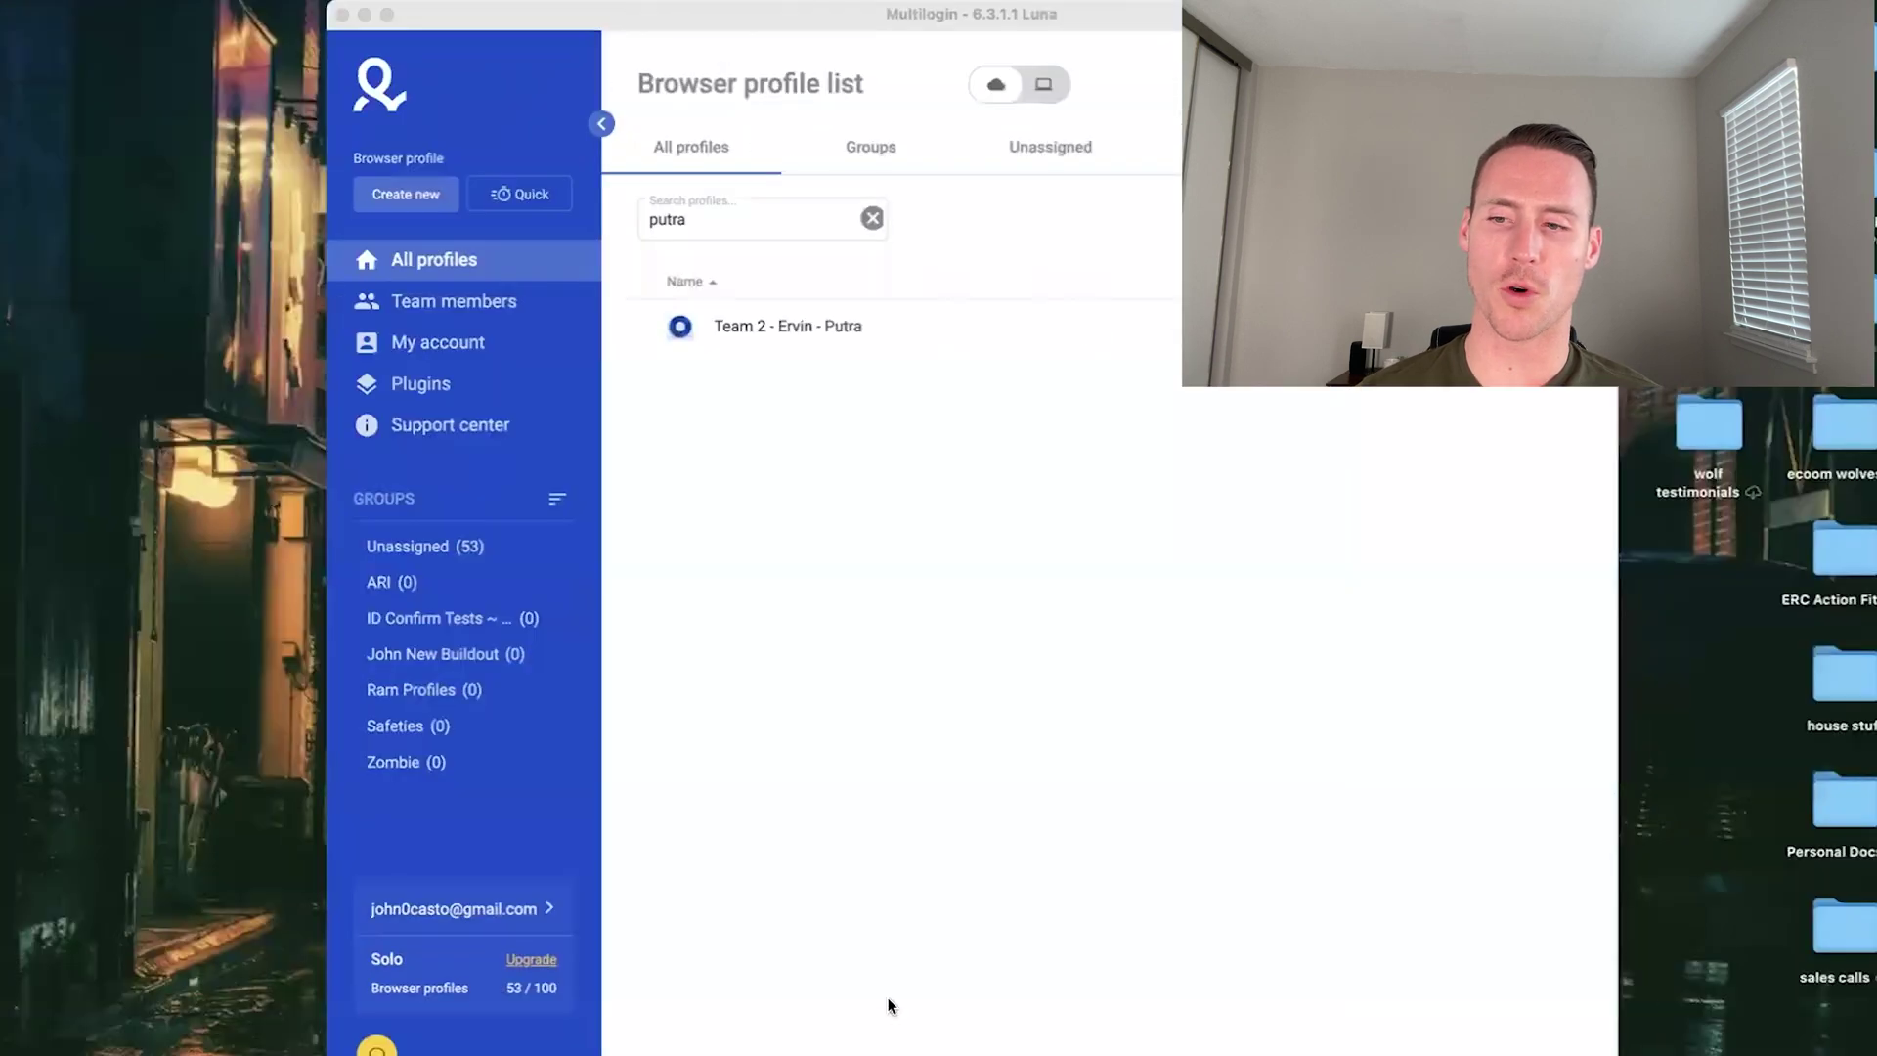
# Bring up the BrowserCube profile list and set Rows per page to All
pyautogui.click(888, 1006)
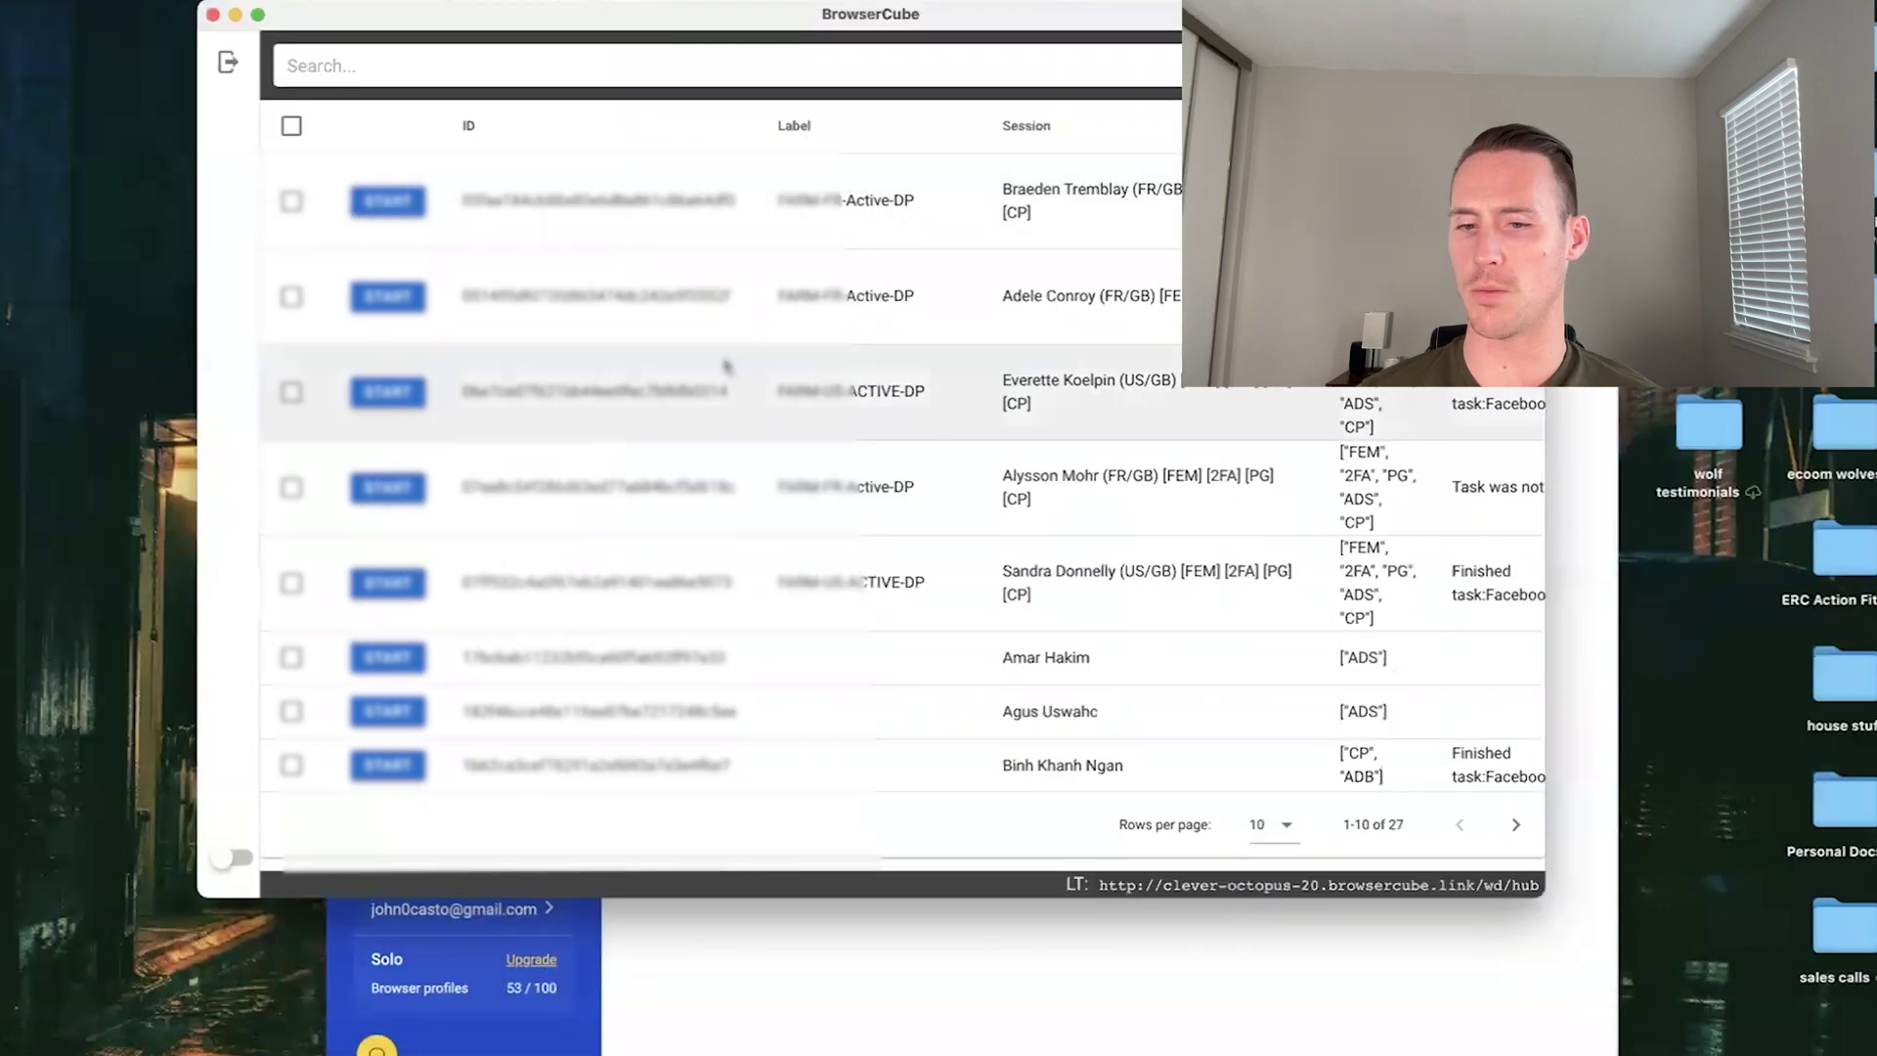
pyautogui.scroll(-2, 1075, 576)
pyautogui.scroll(2, 1271, 714)
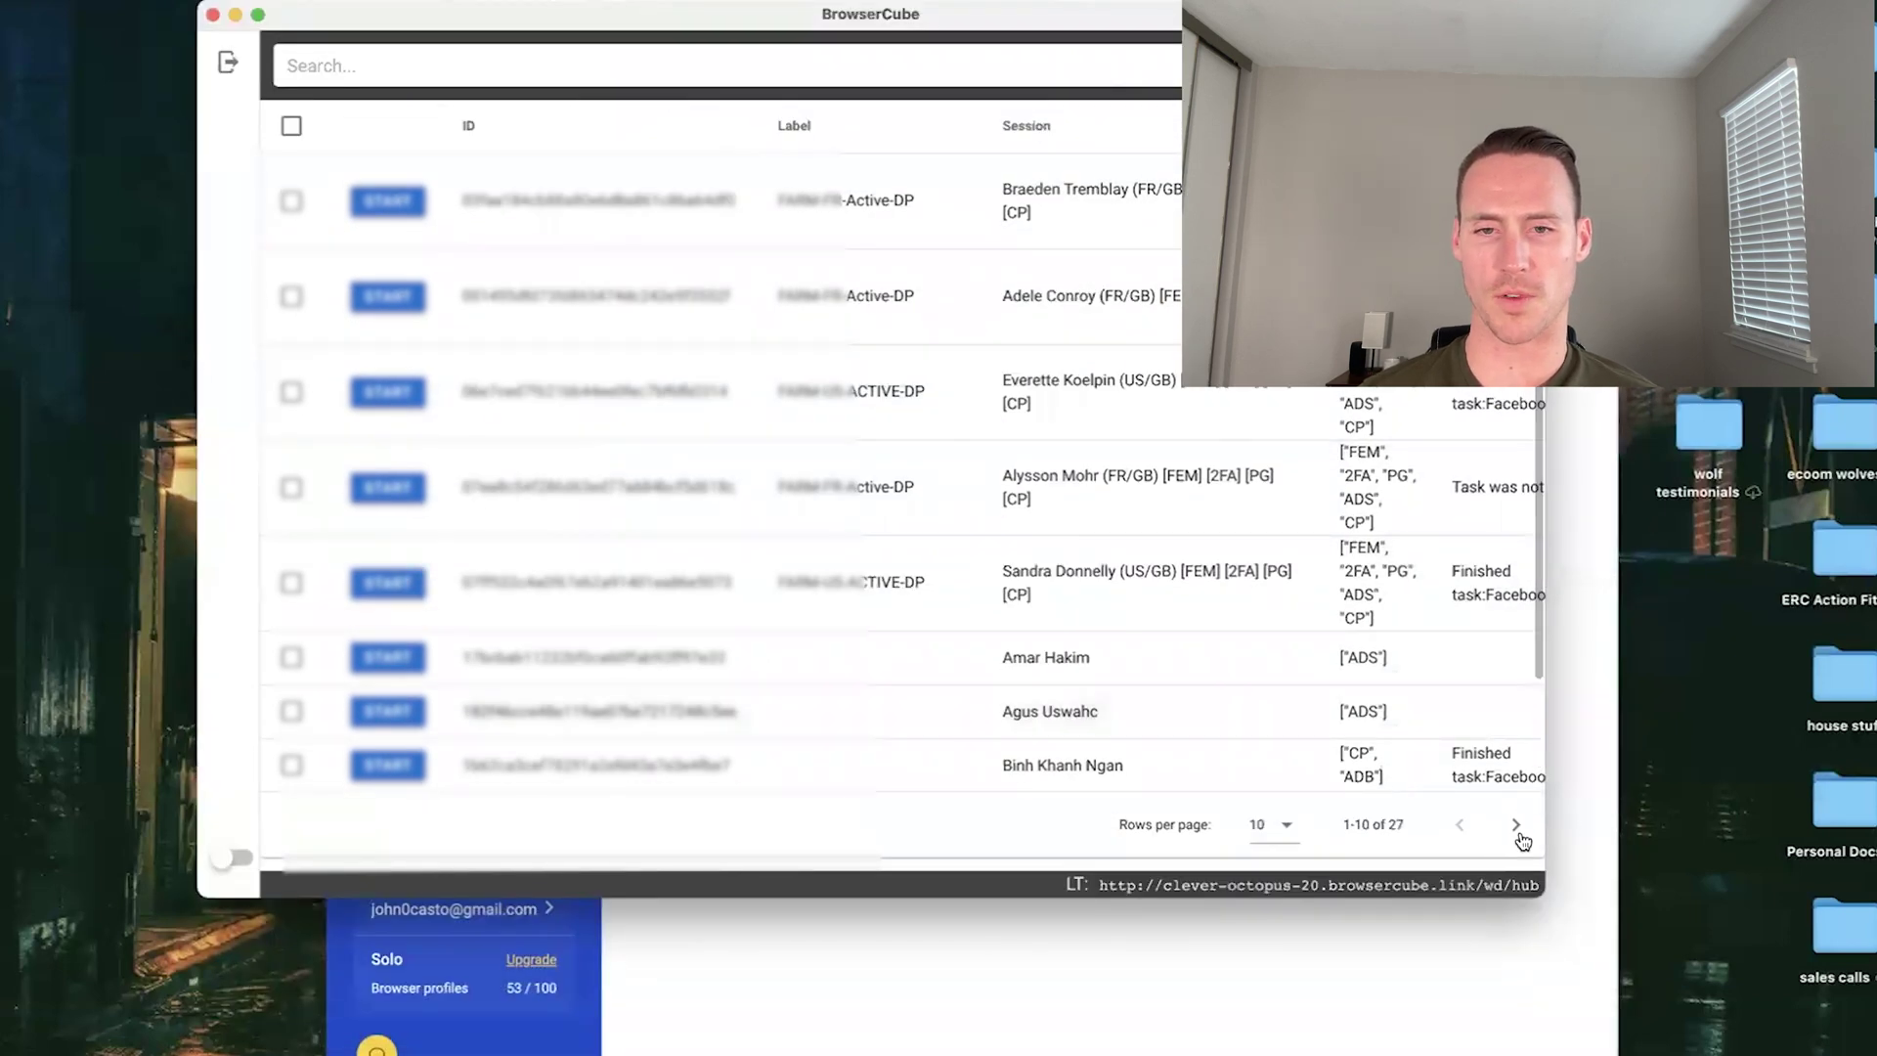
pyautogui.click(1271, 829)
pyautogui.click(1271, 849)
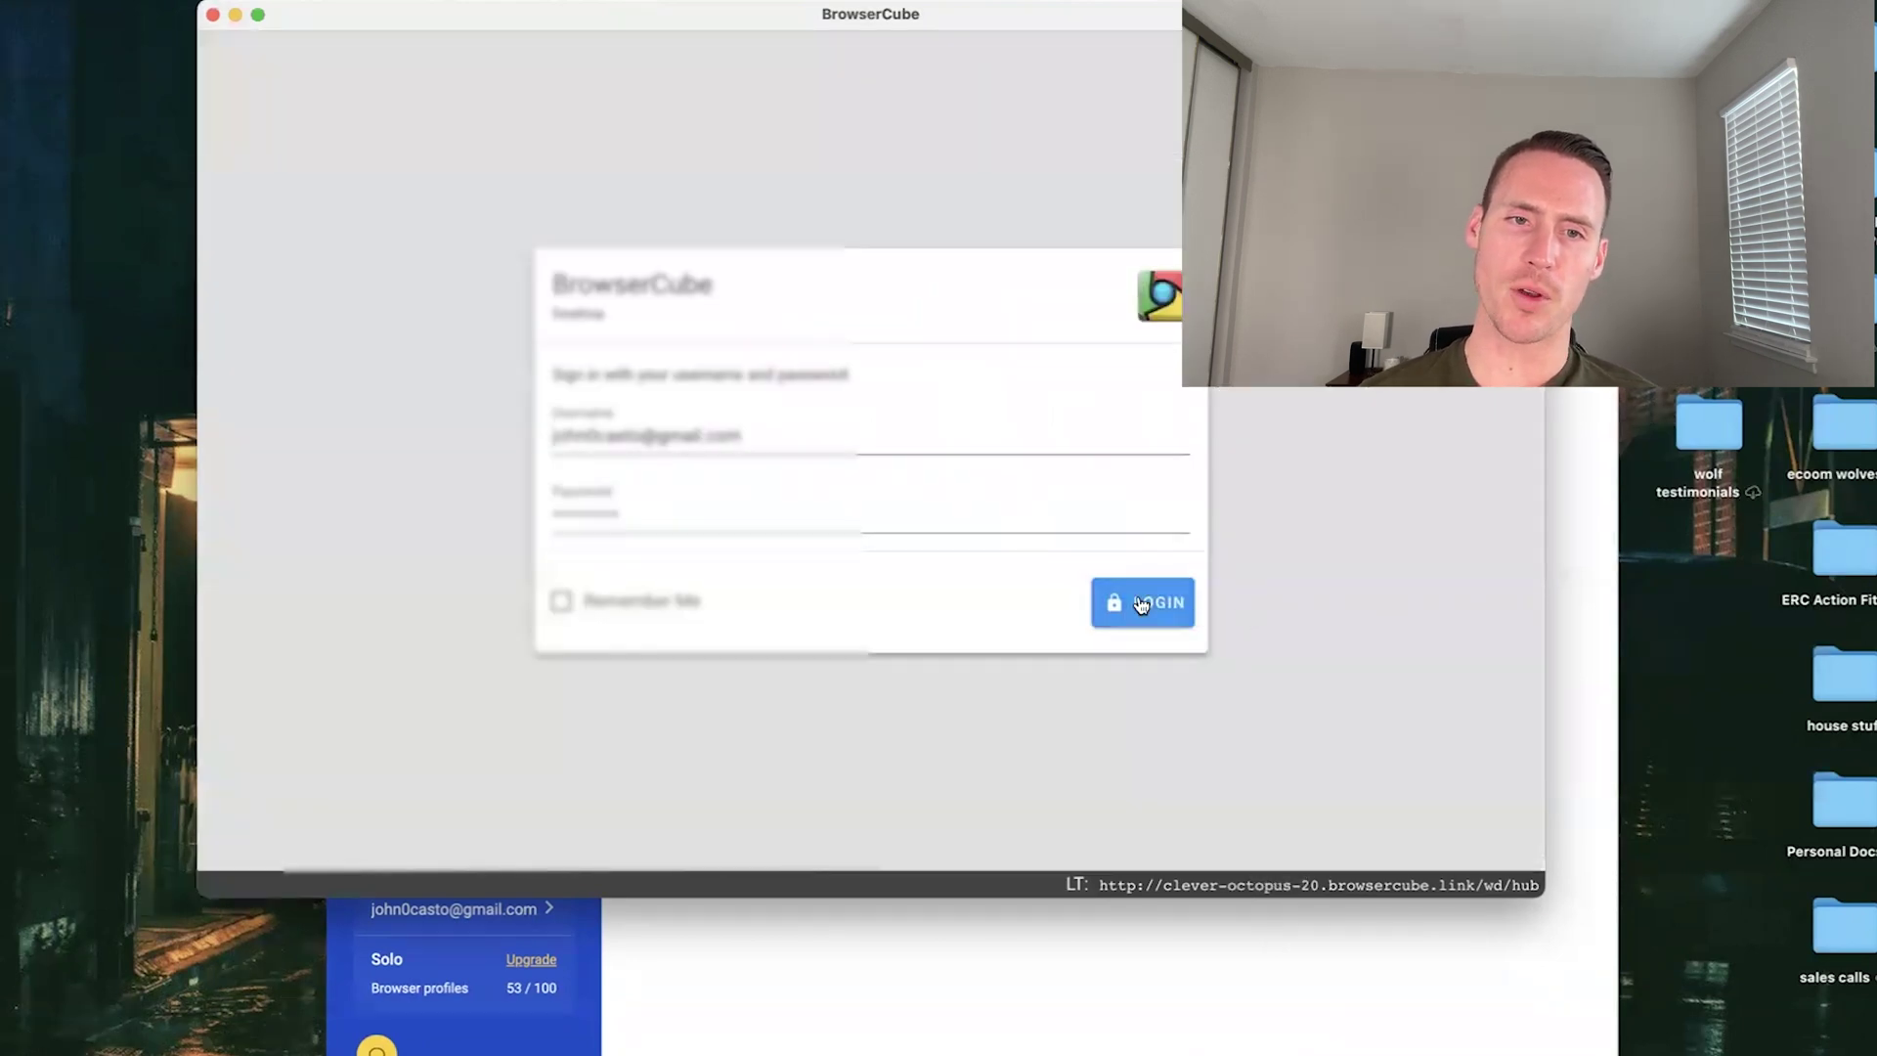
# Sign in, maximize BrowserCube, and launch the last profile's browser session
pyautogui.click(1142, 604)
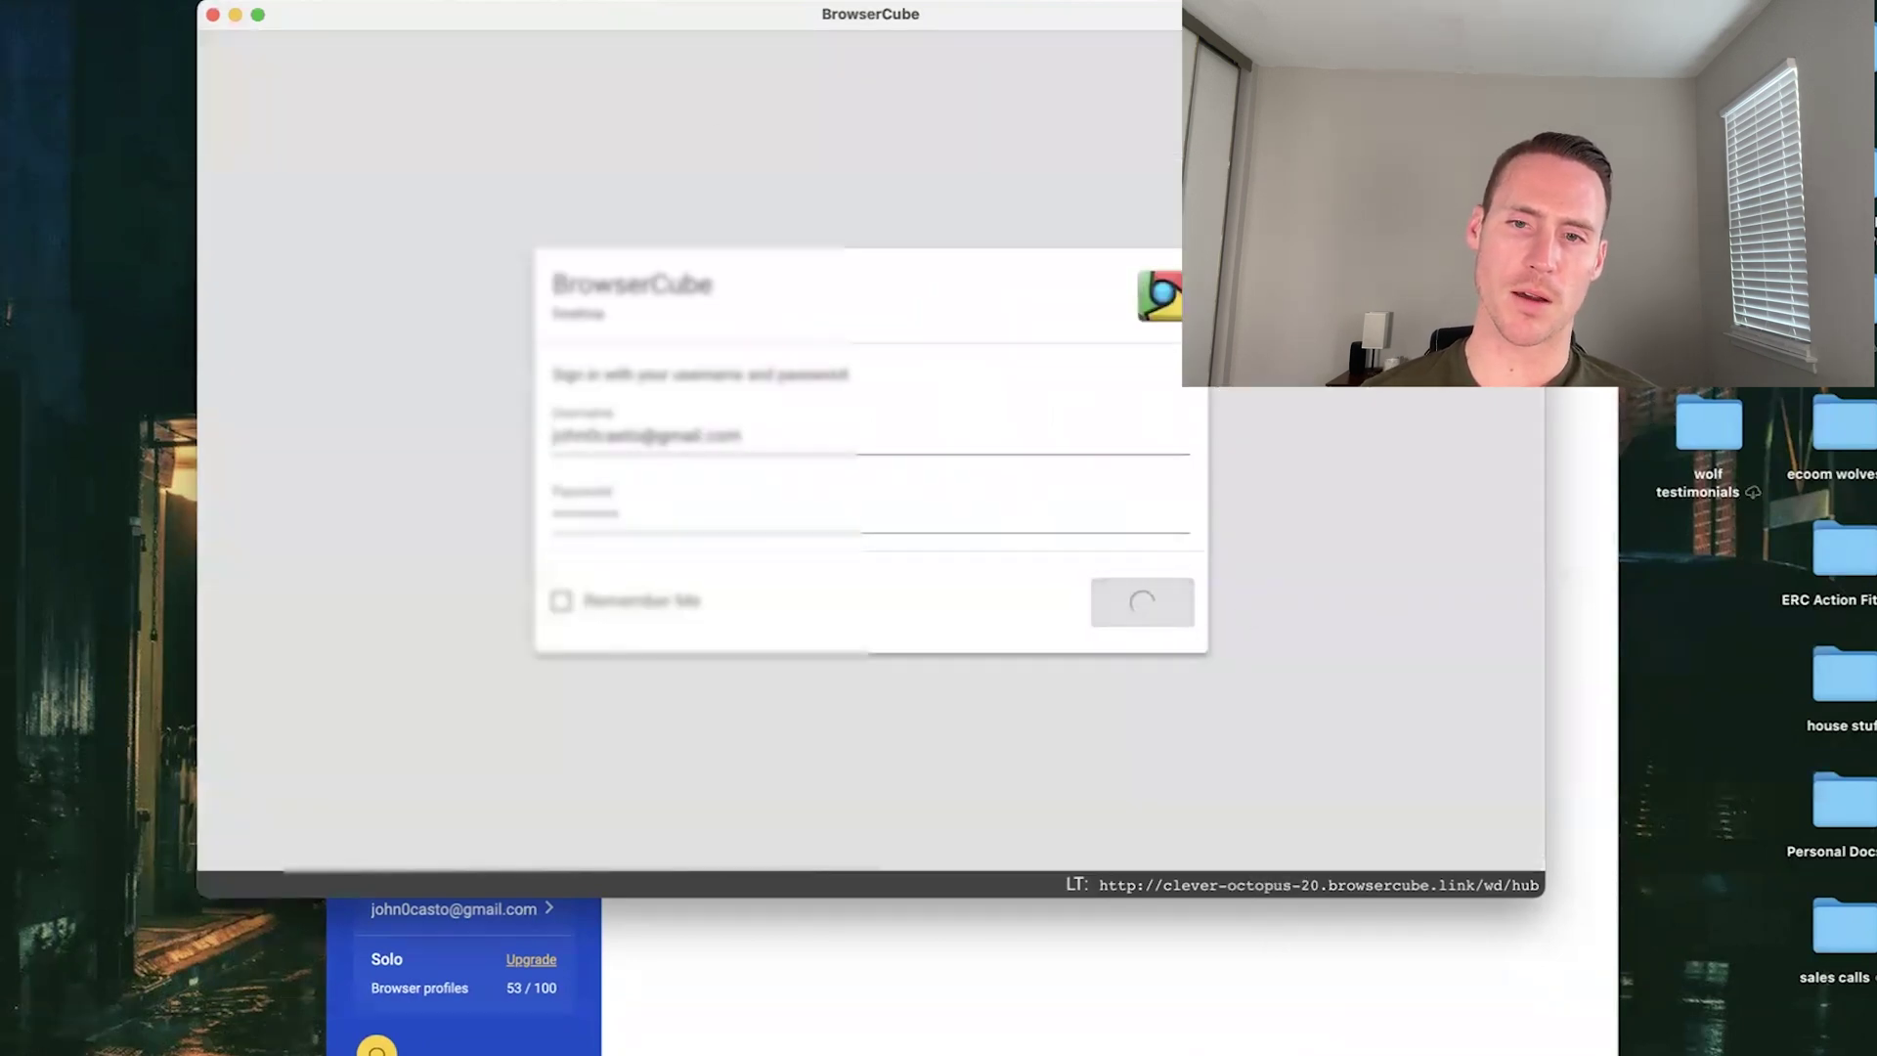
pyautogui.click(261, 13)
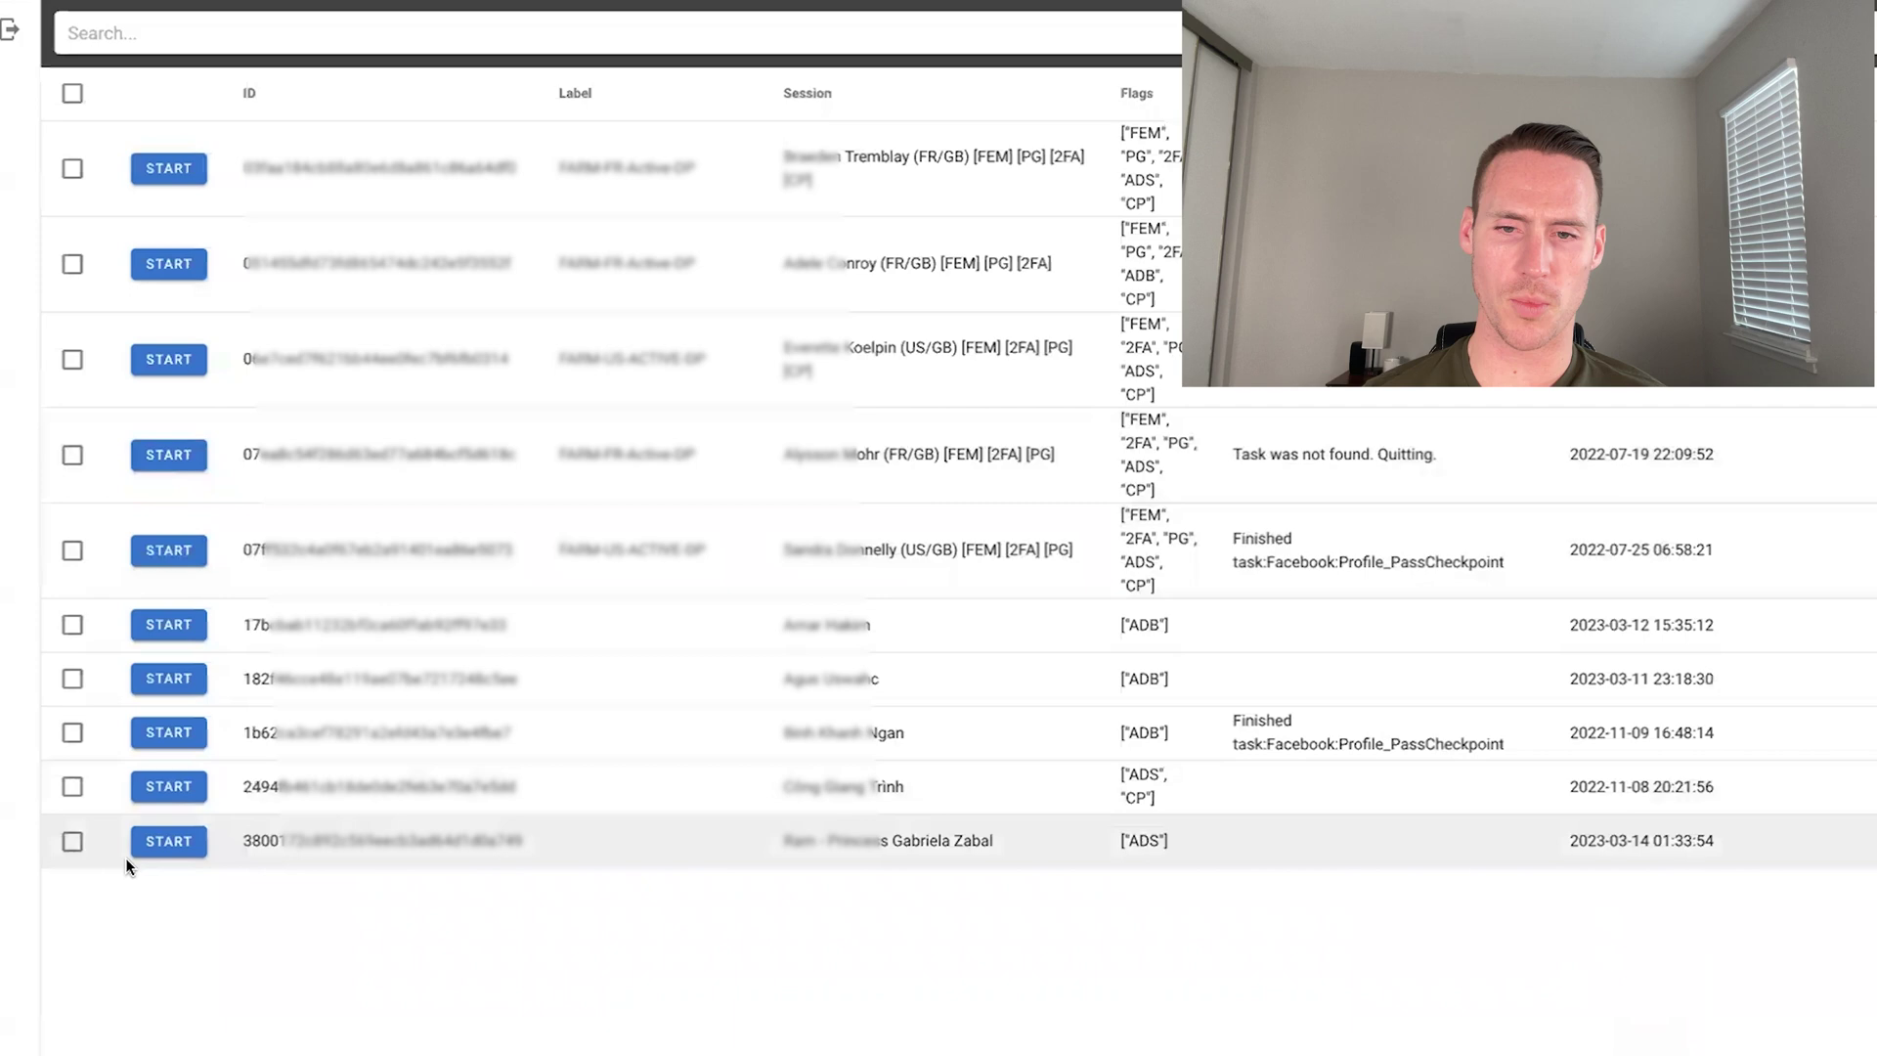
pyautogui.click(168, 840)
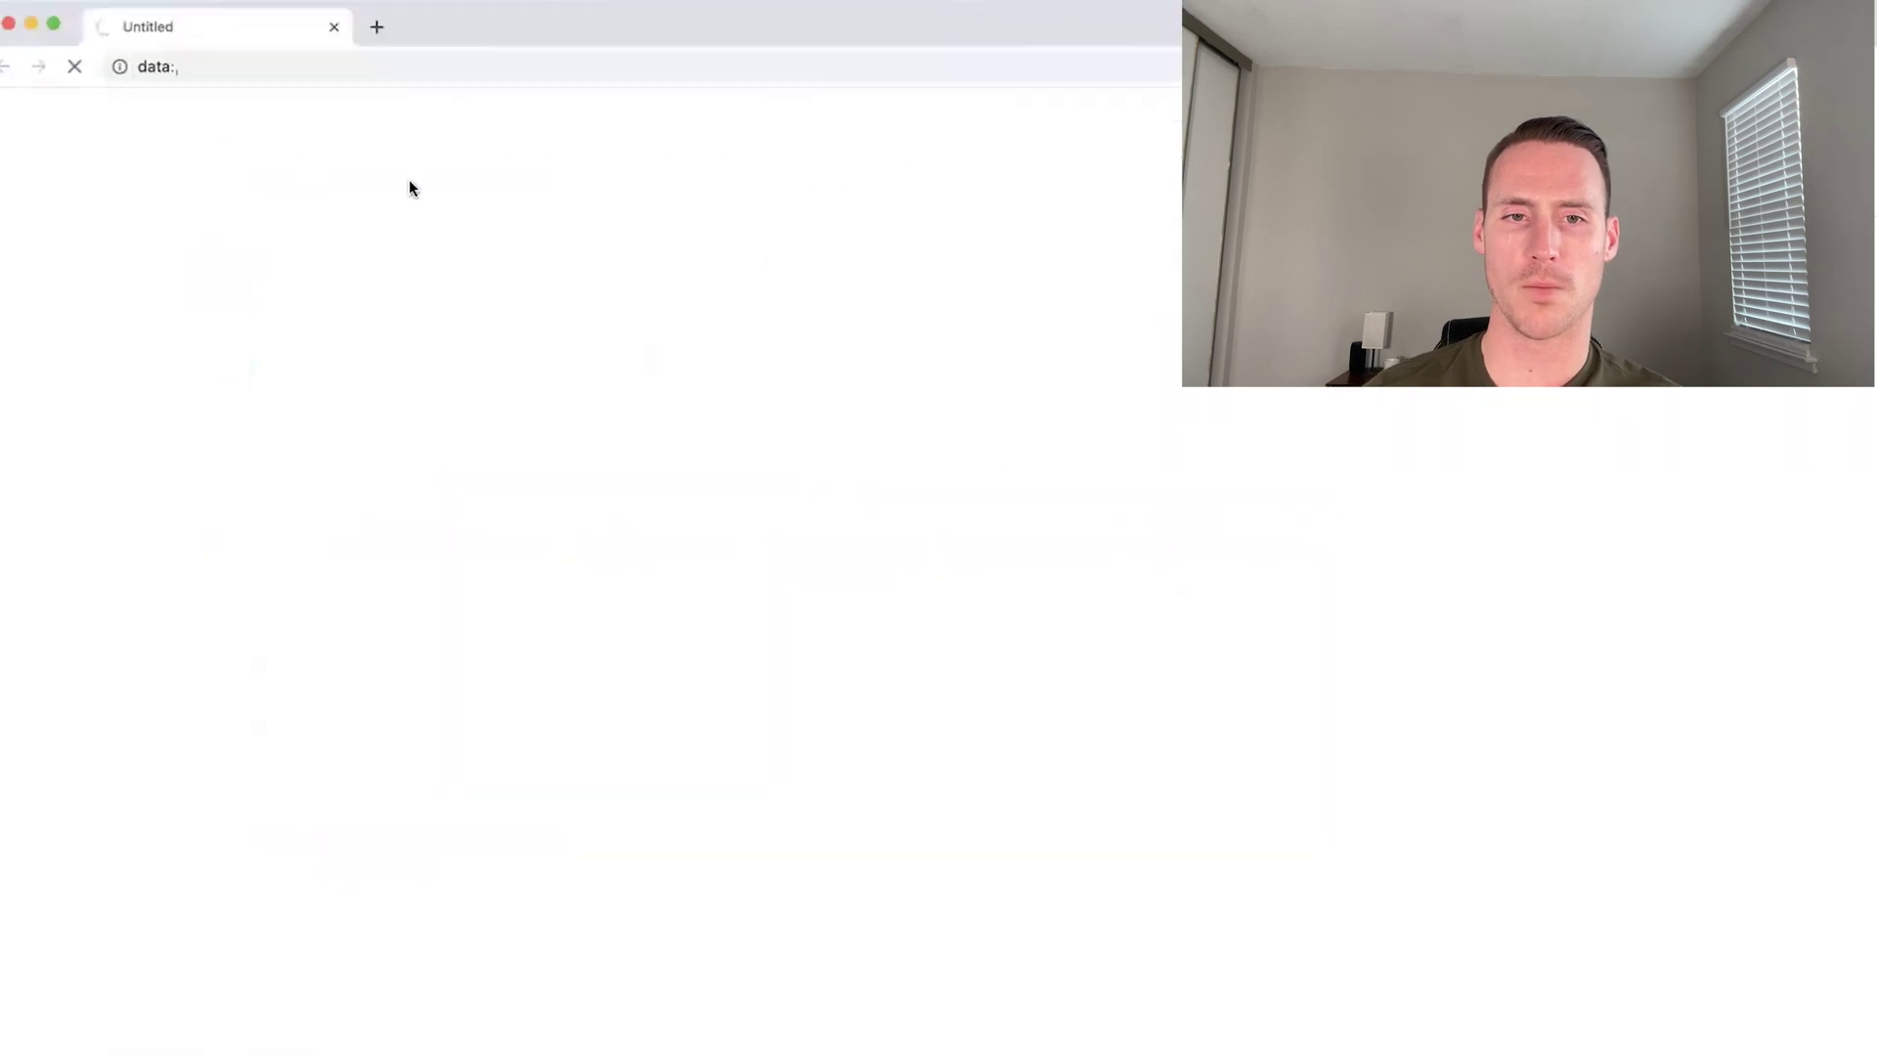
# Load facebook.com in a new tab and close the duplicate Facebook tab
pyautogui.click(382, 31)
pyautogui.write('facebo')
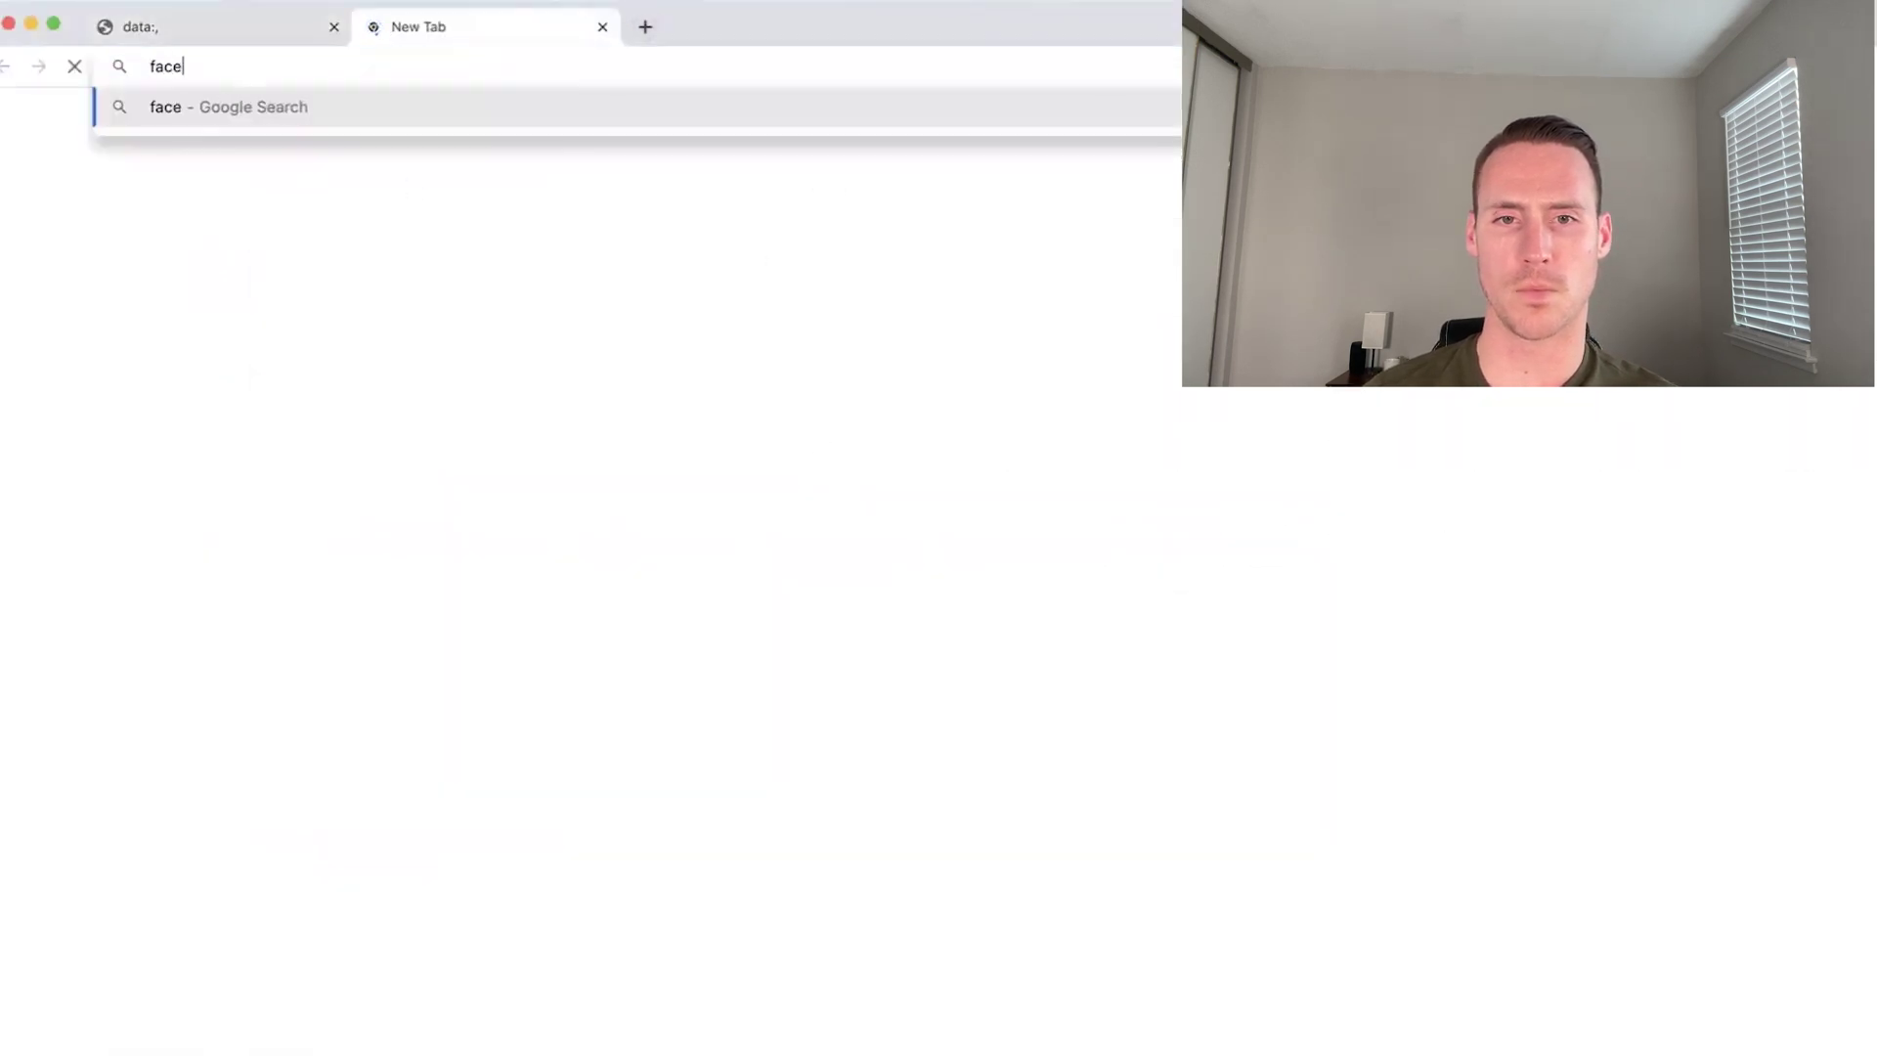
pyautogui.write('ok.com')
pyautogui.press('Return')
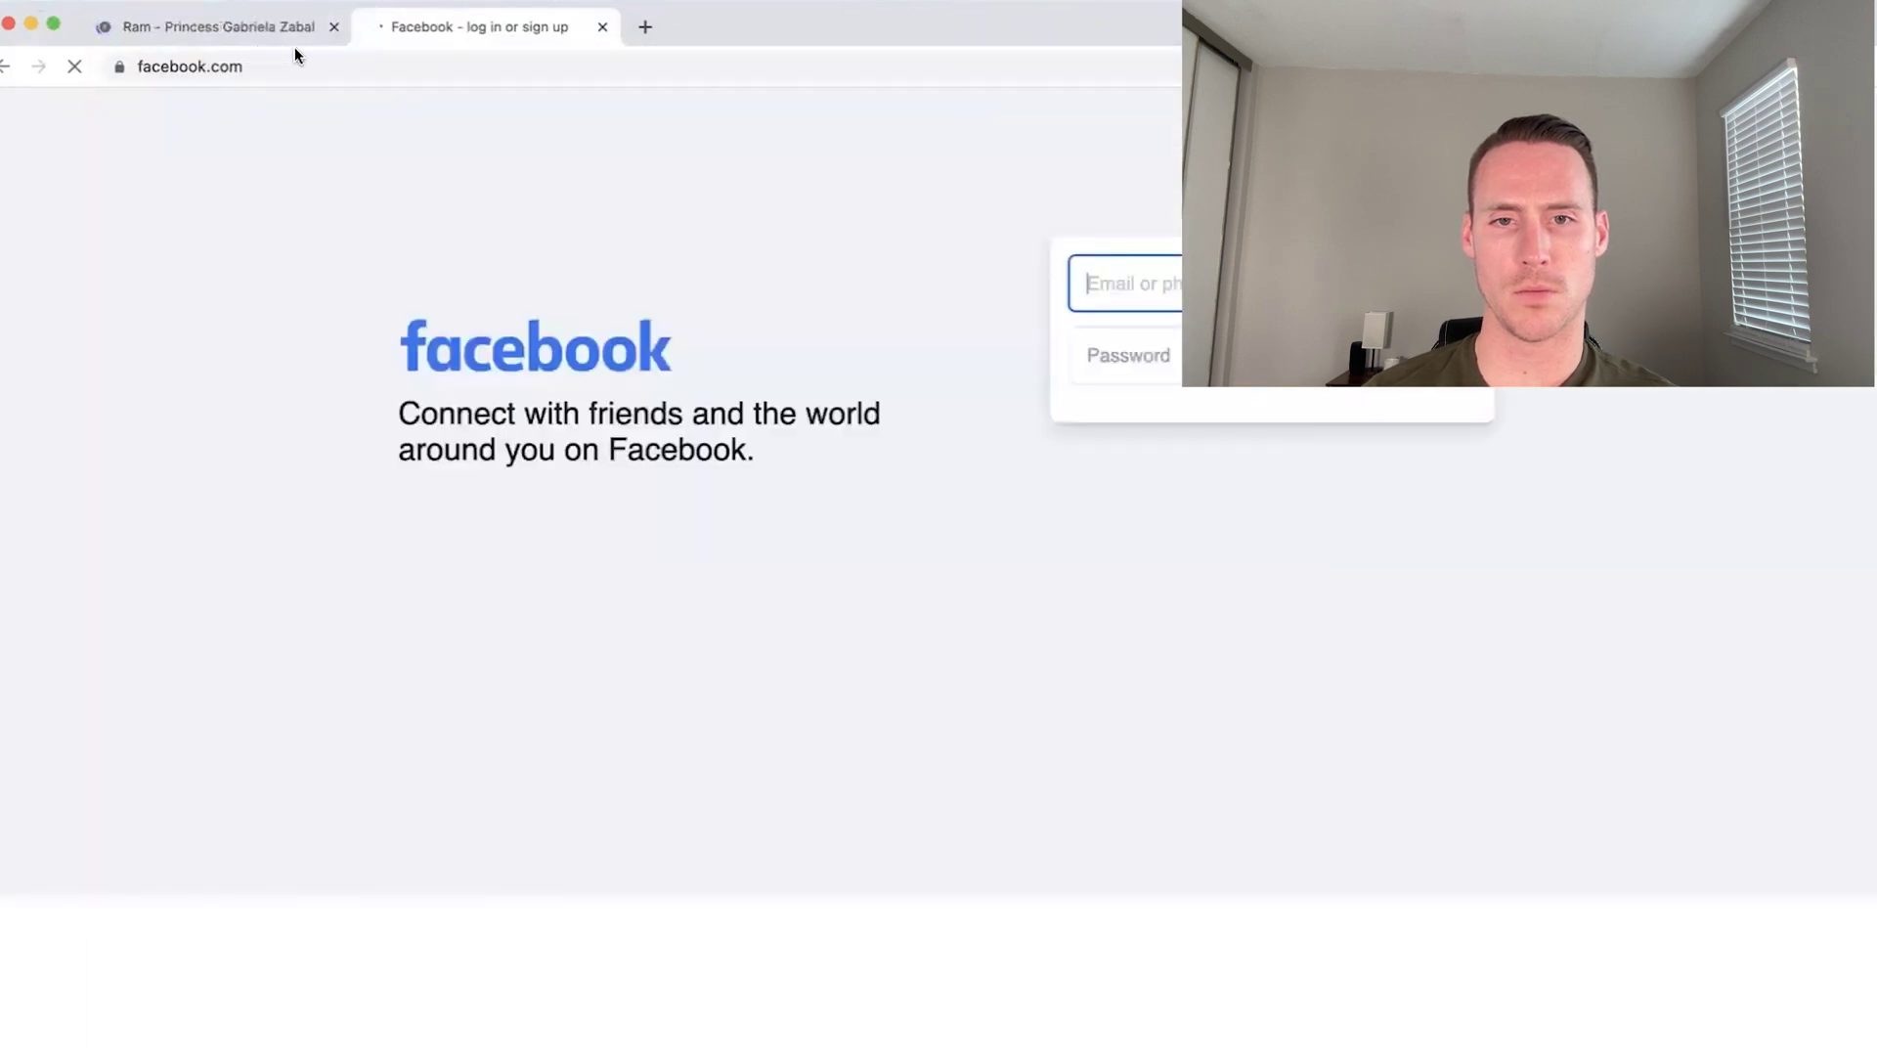
pyautogui.click(277, 67)
pyautogui.press('Return')
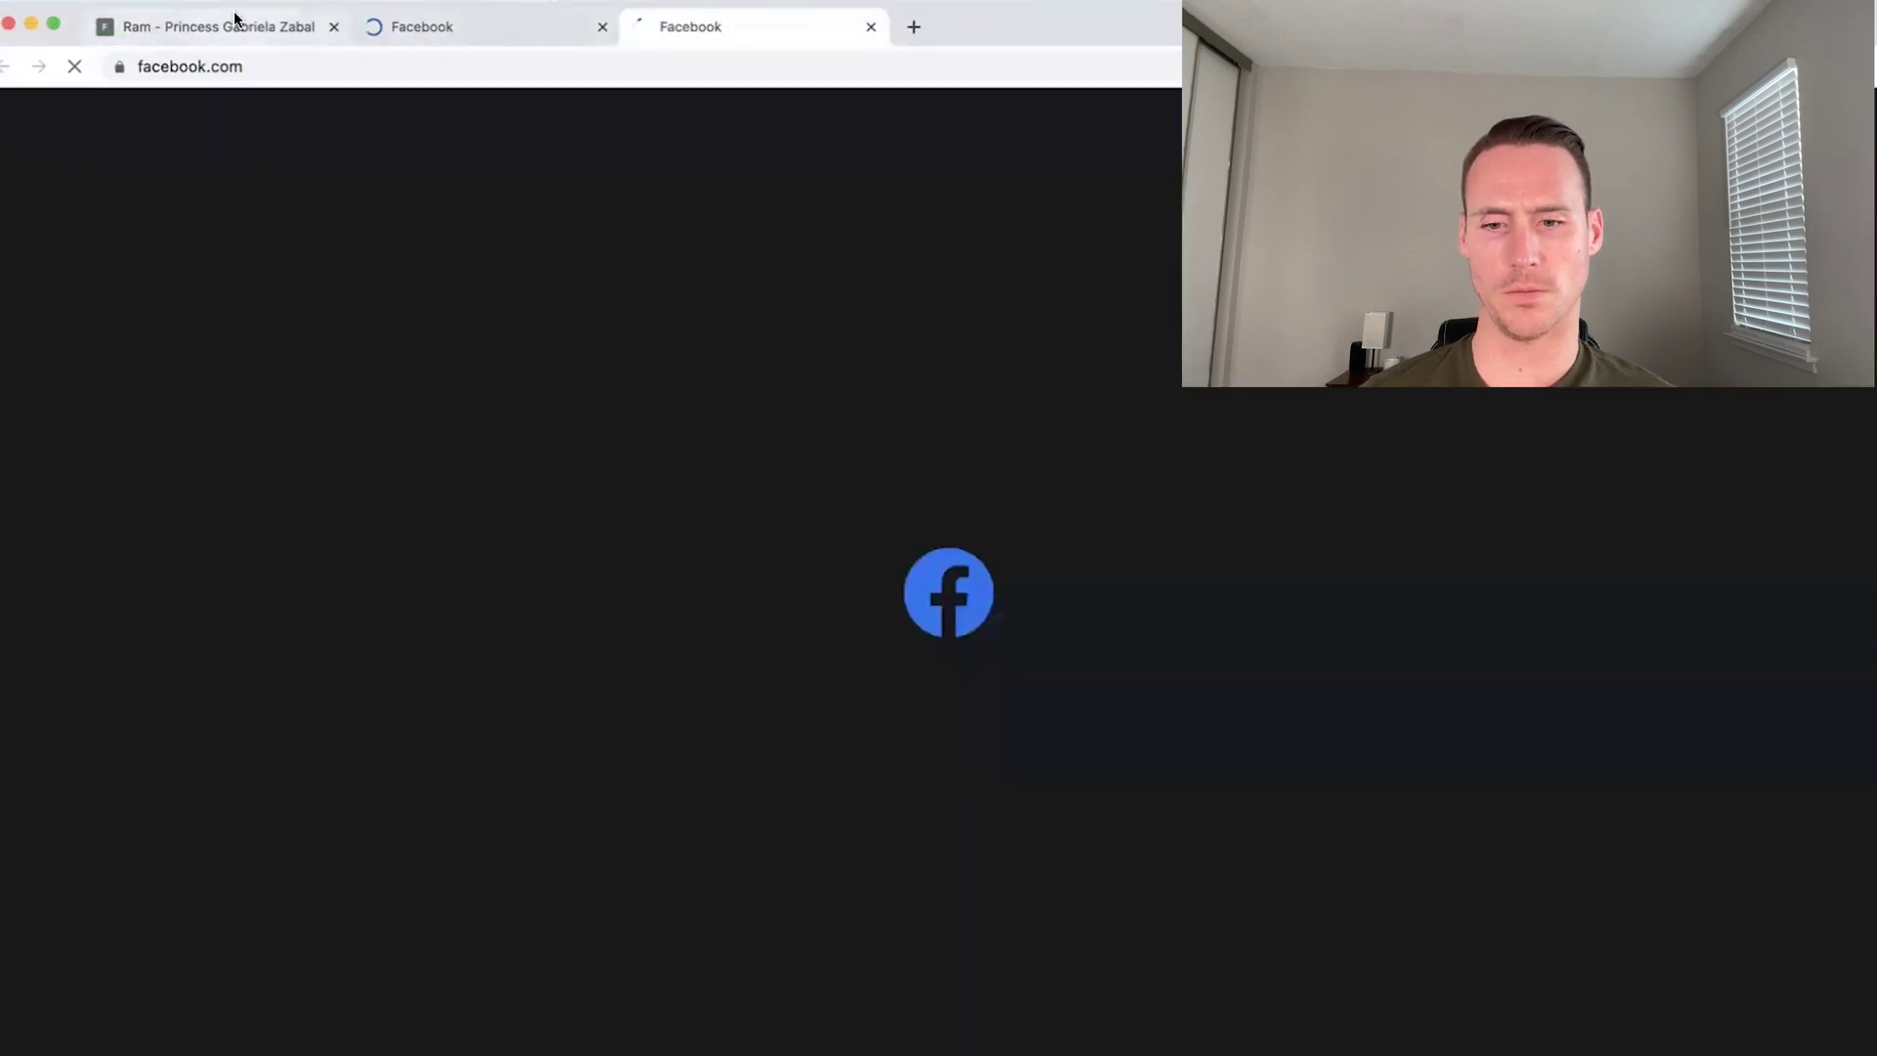
pyautogui.click(603, 27)
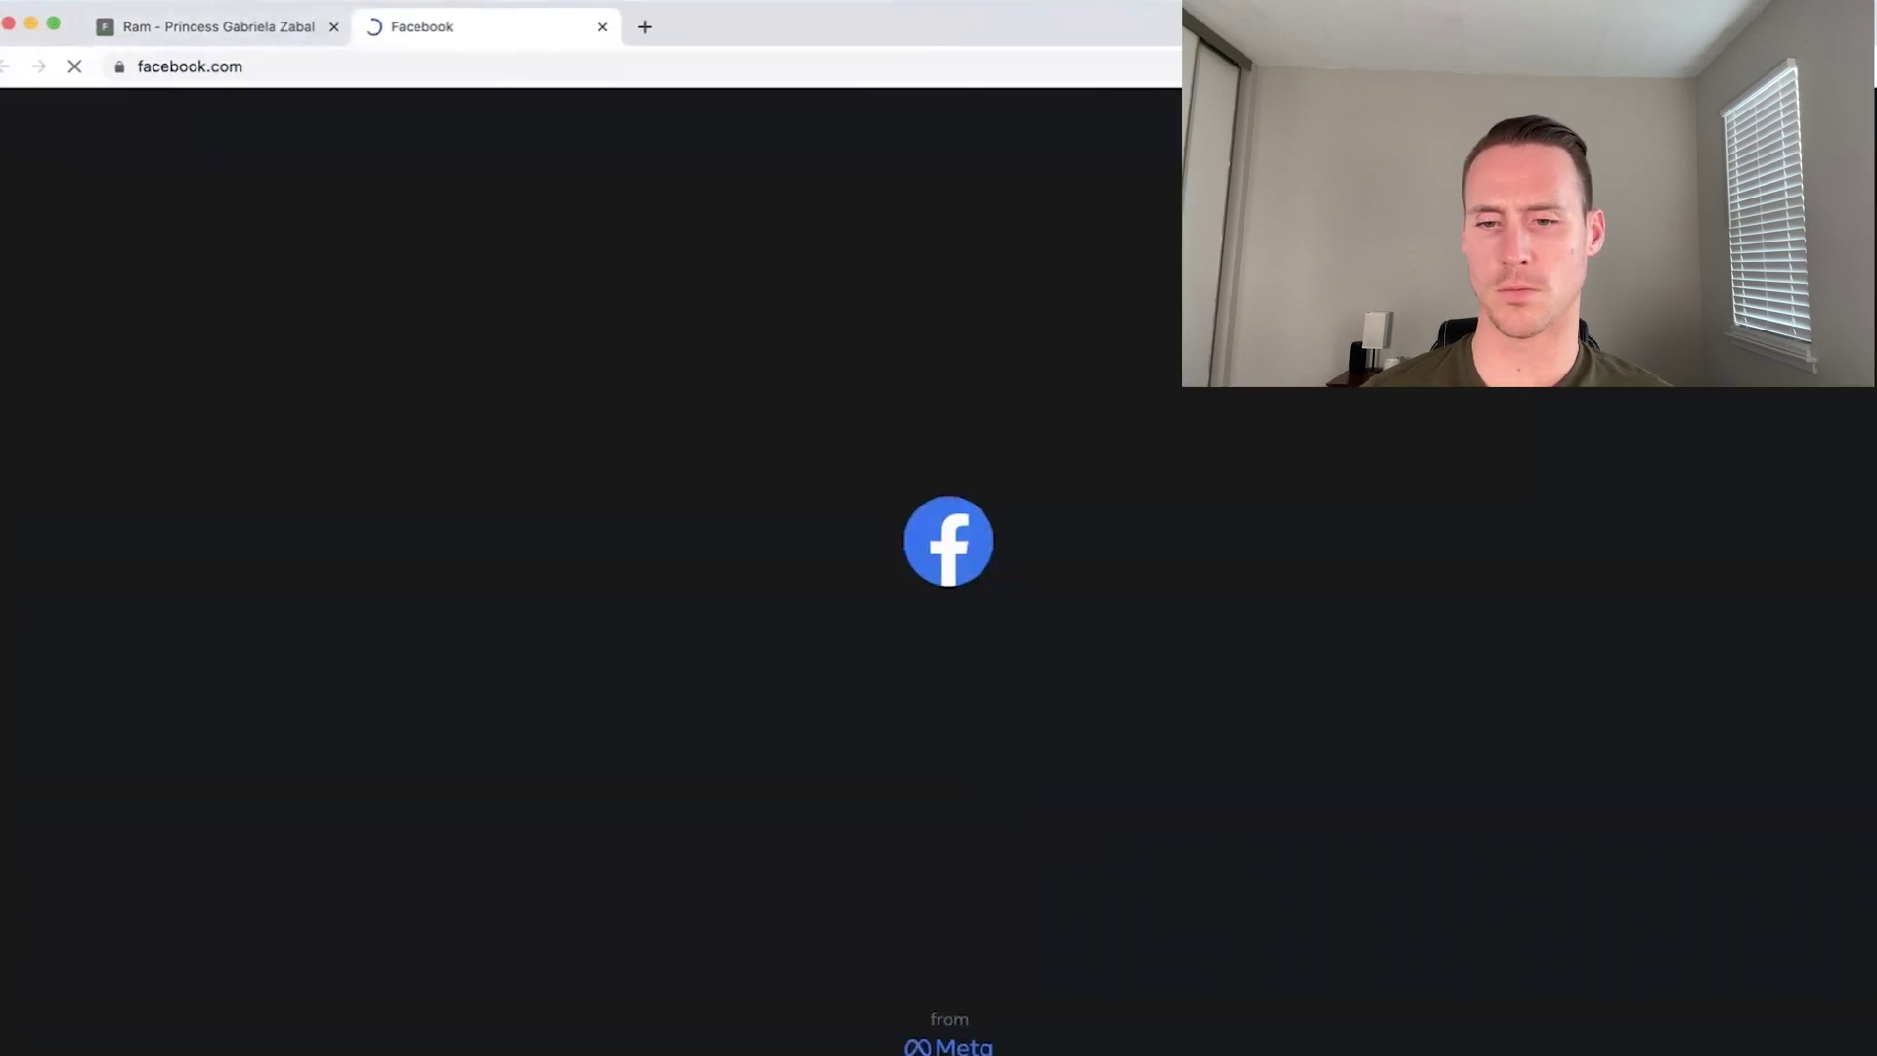
# Put the browser in full screen and go to facebook.com/adsmanager
pyautogui.click(55, 21)
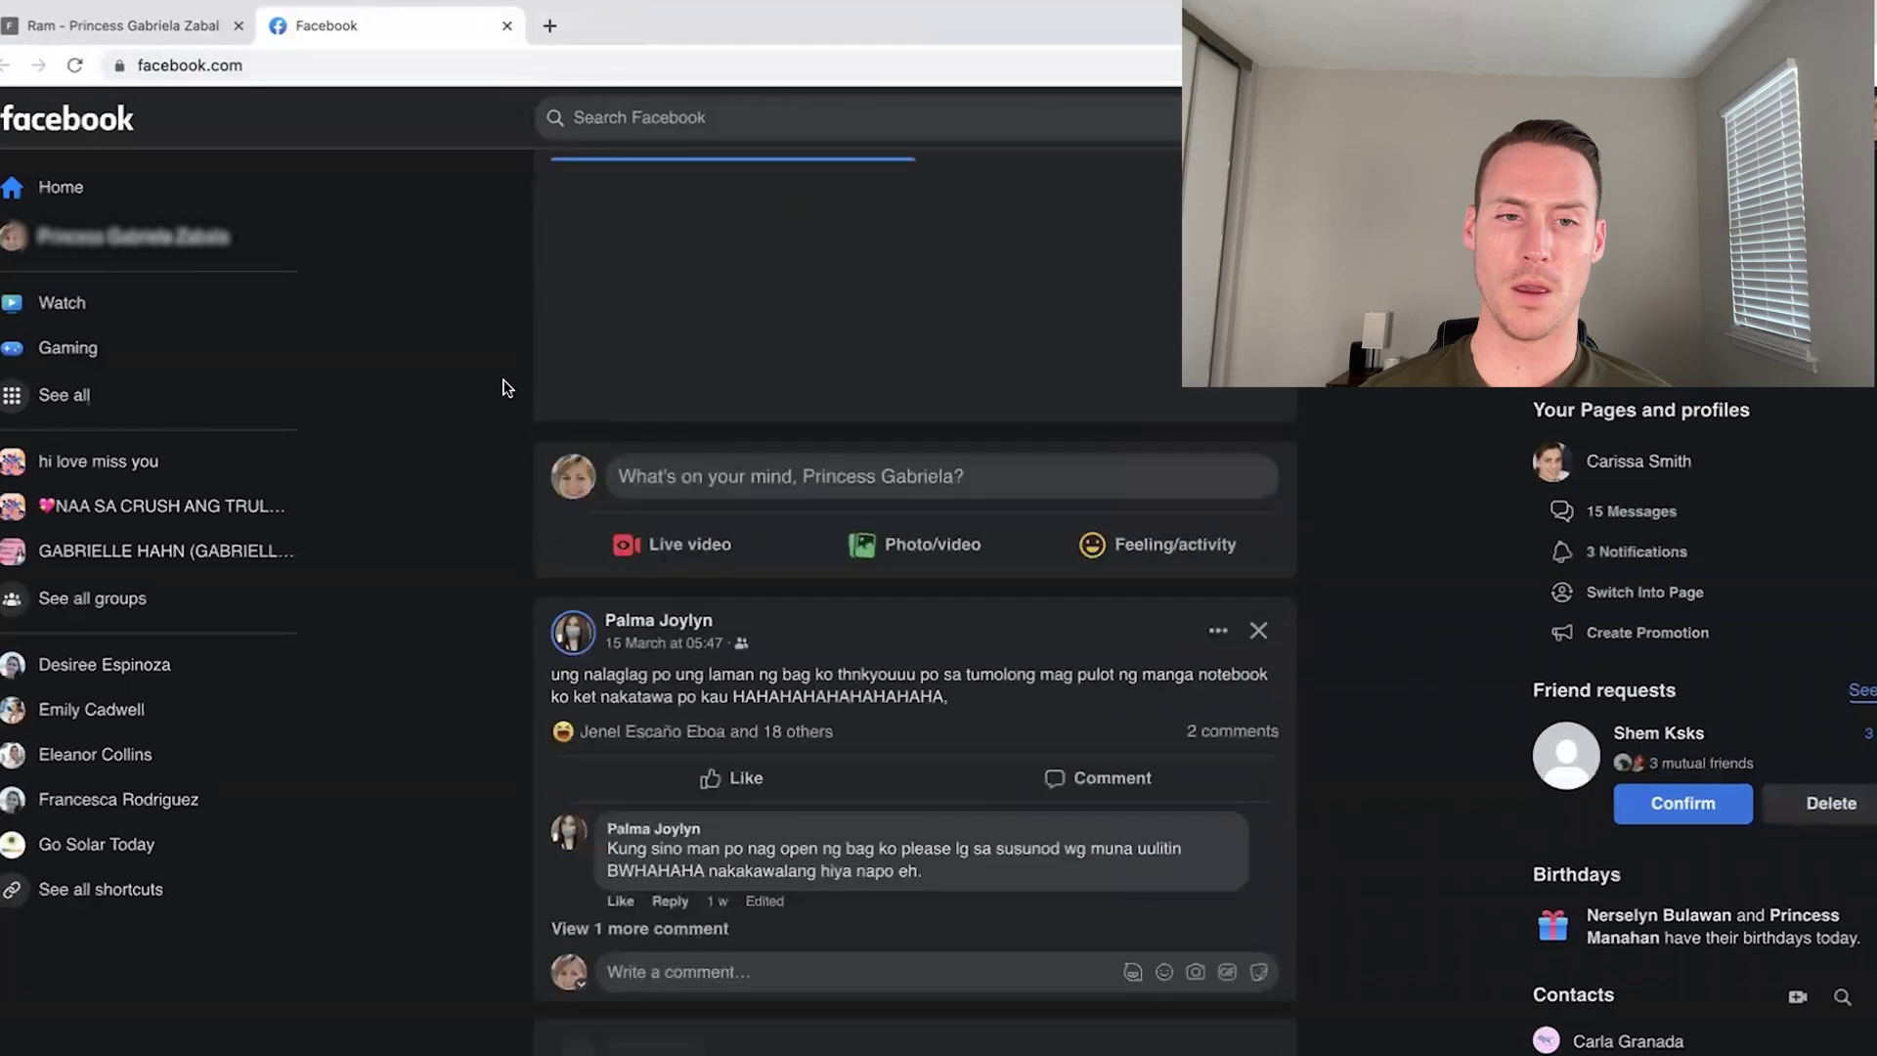
pyautogui.scroll(-5, 1393, 592)
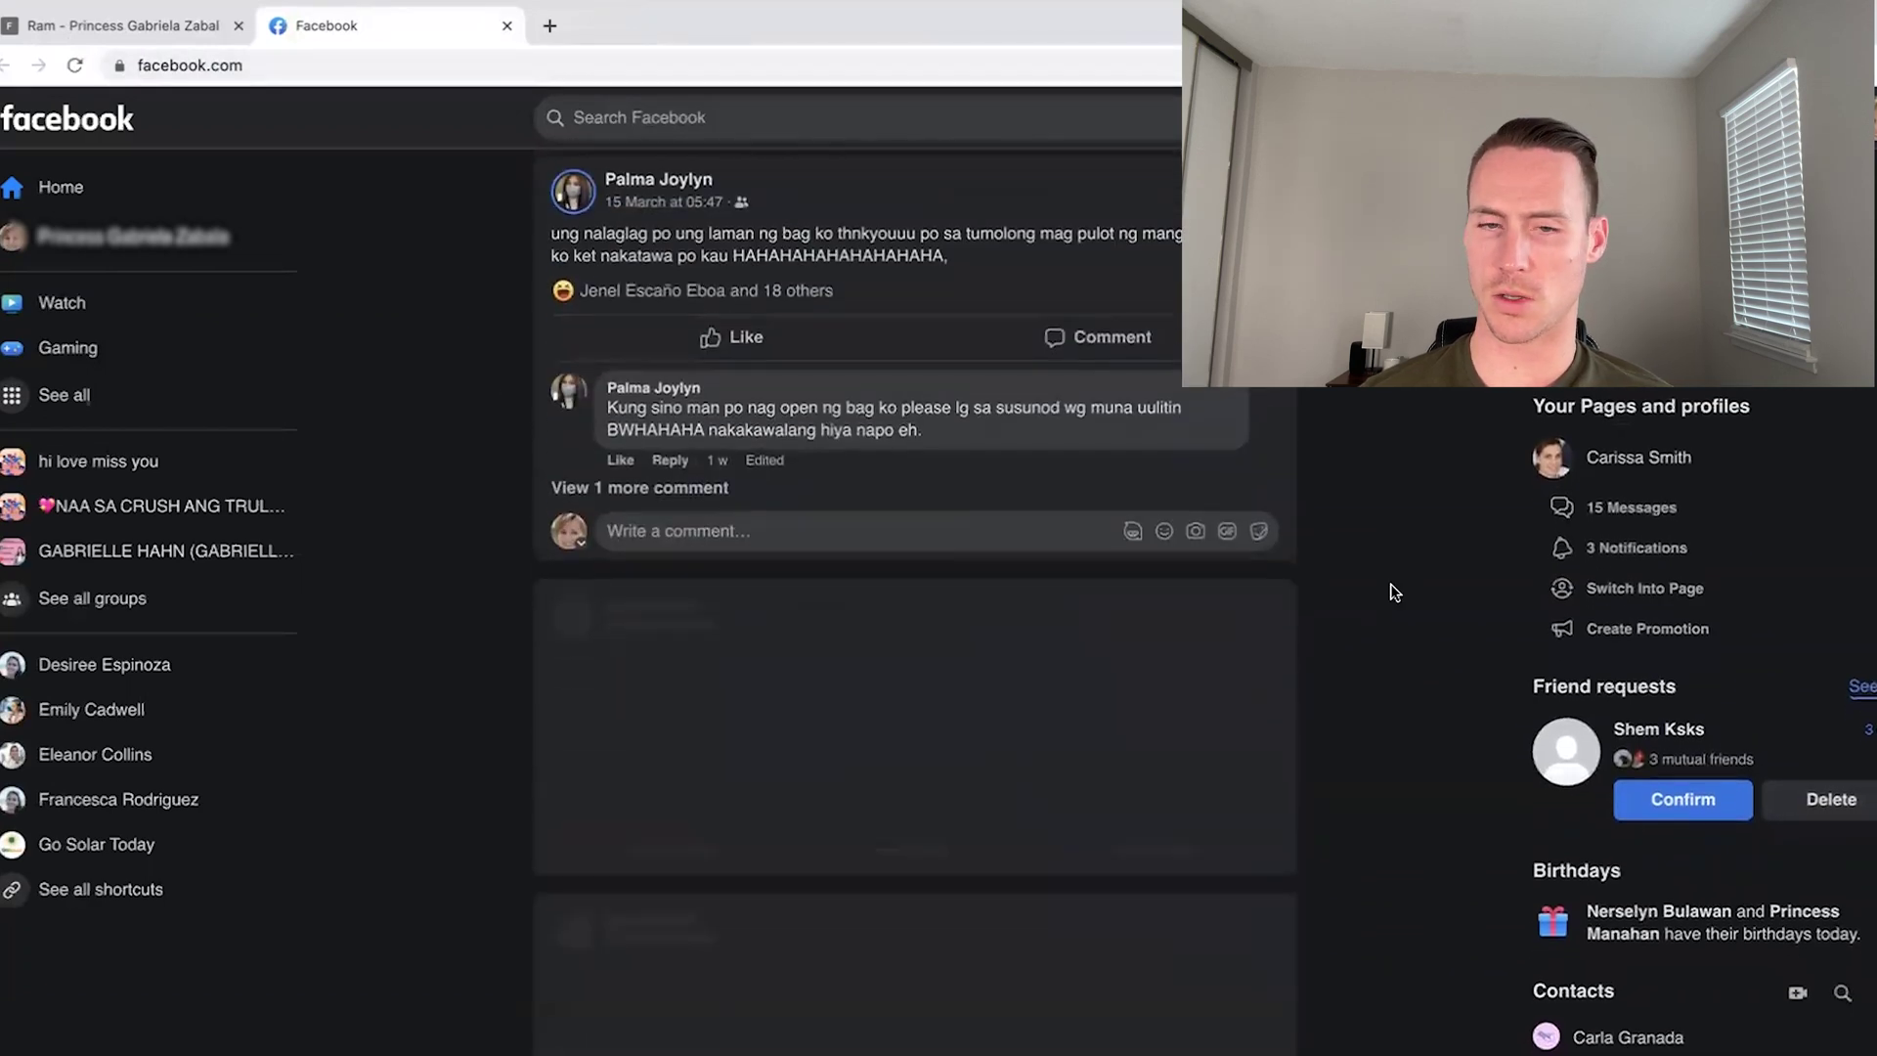
pyautogui.click(489, 64)
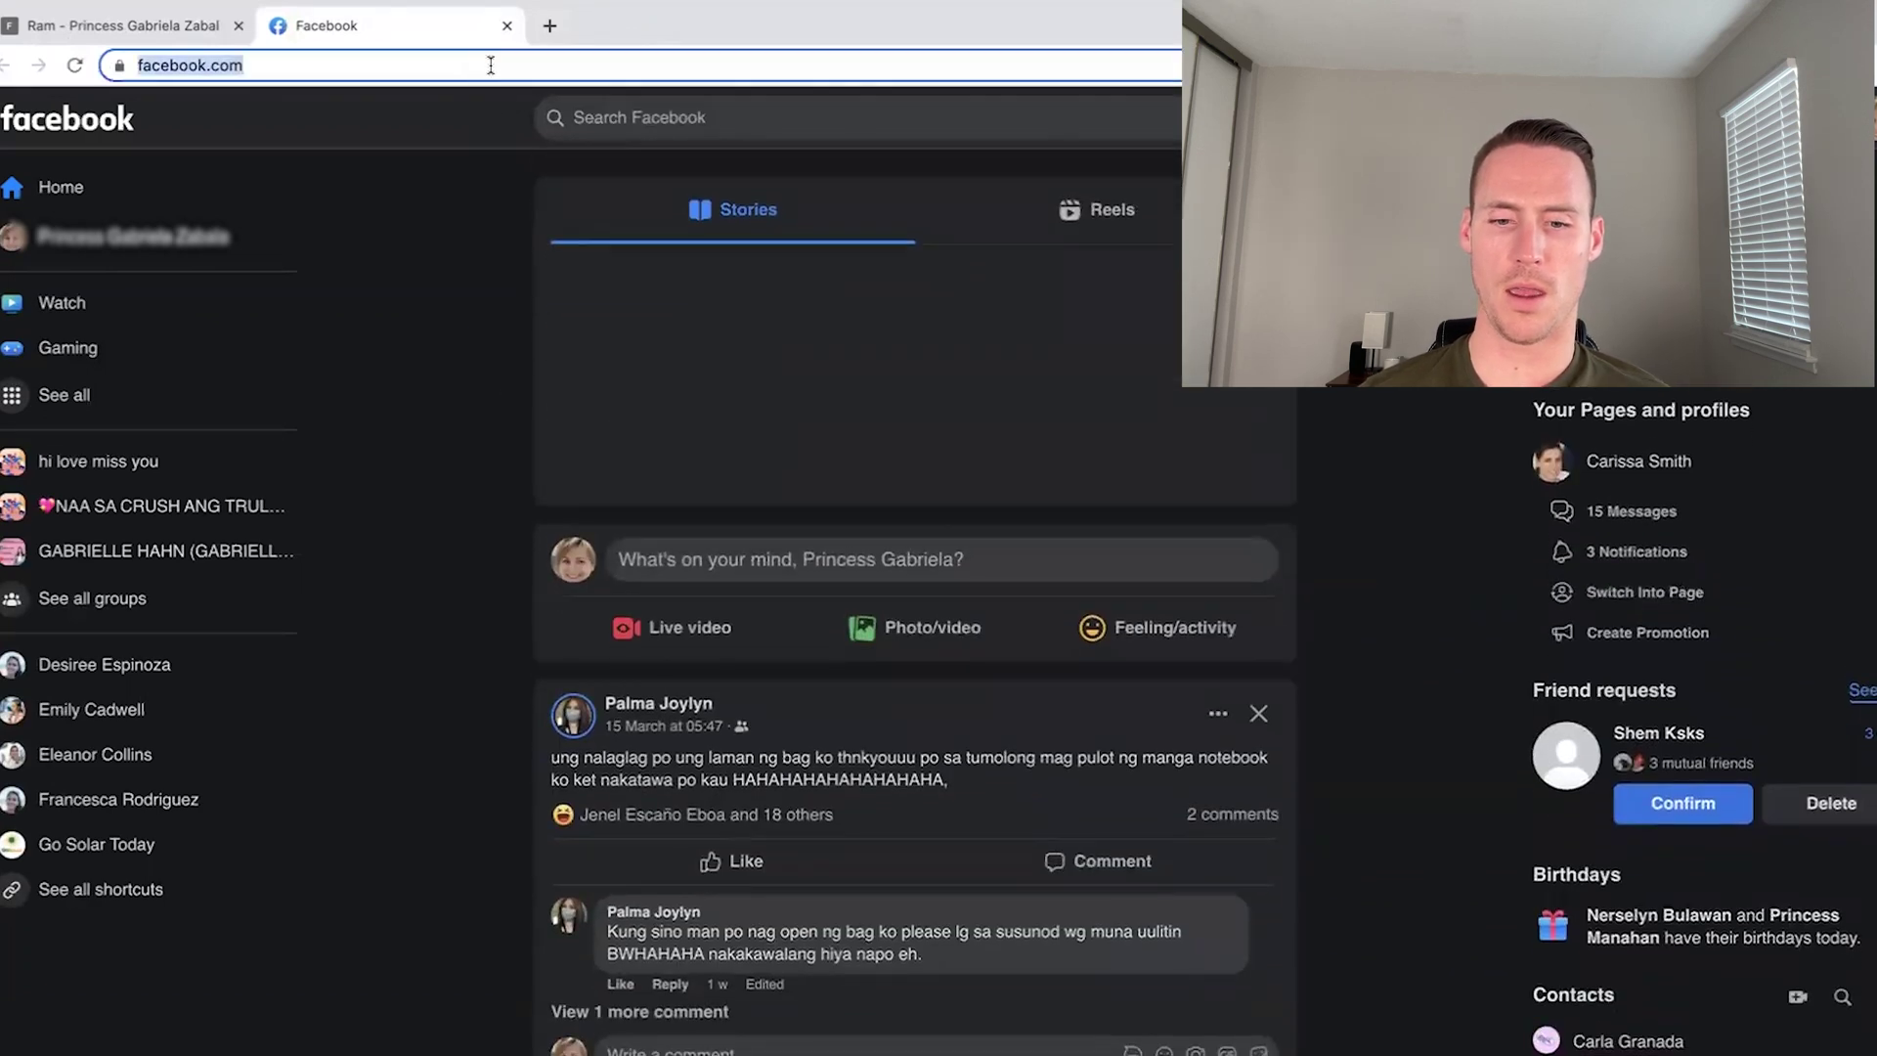
pyautogui.press('Right')
pyautogui.write('adsmanager')
pyautogui.press('Return')
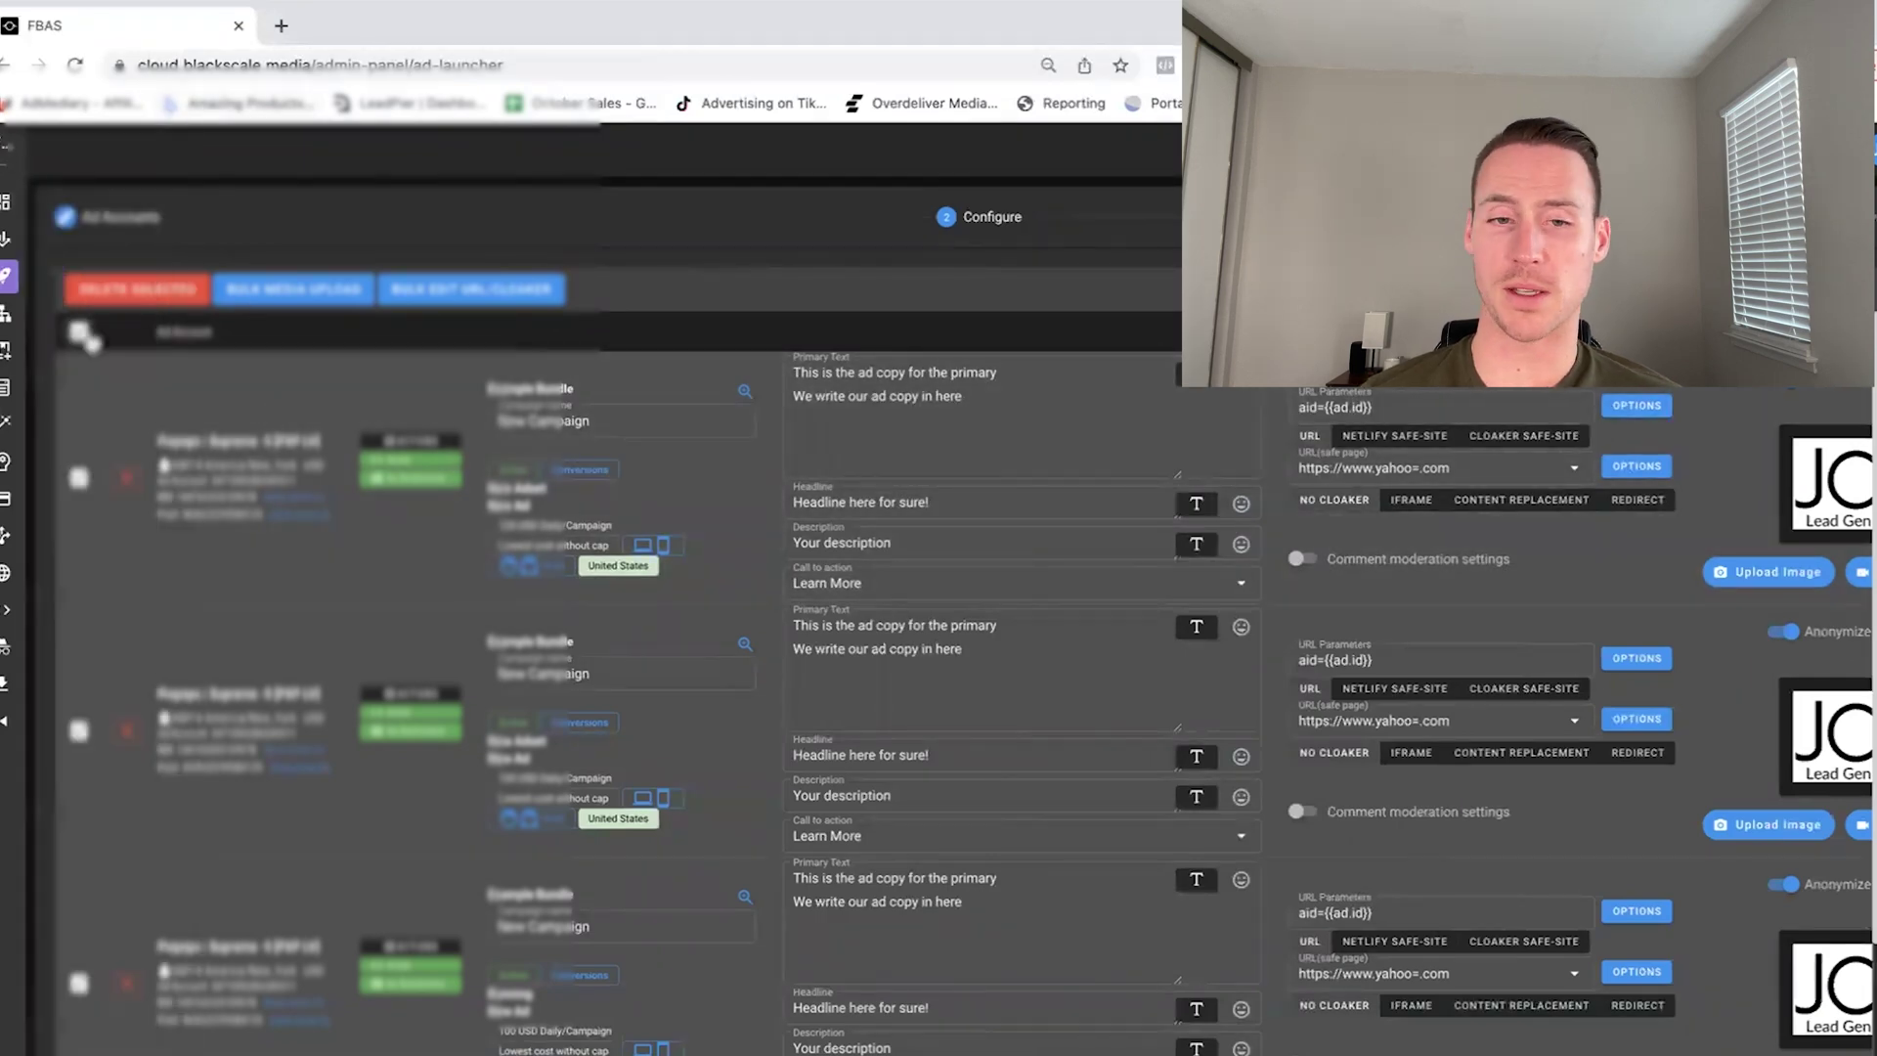
# Open FBAS Ads Manager and scroll across the profiles' impressions, clicks and 3774.97$ spend columns
pyautogui.moveTo(81, 231)
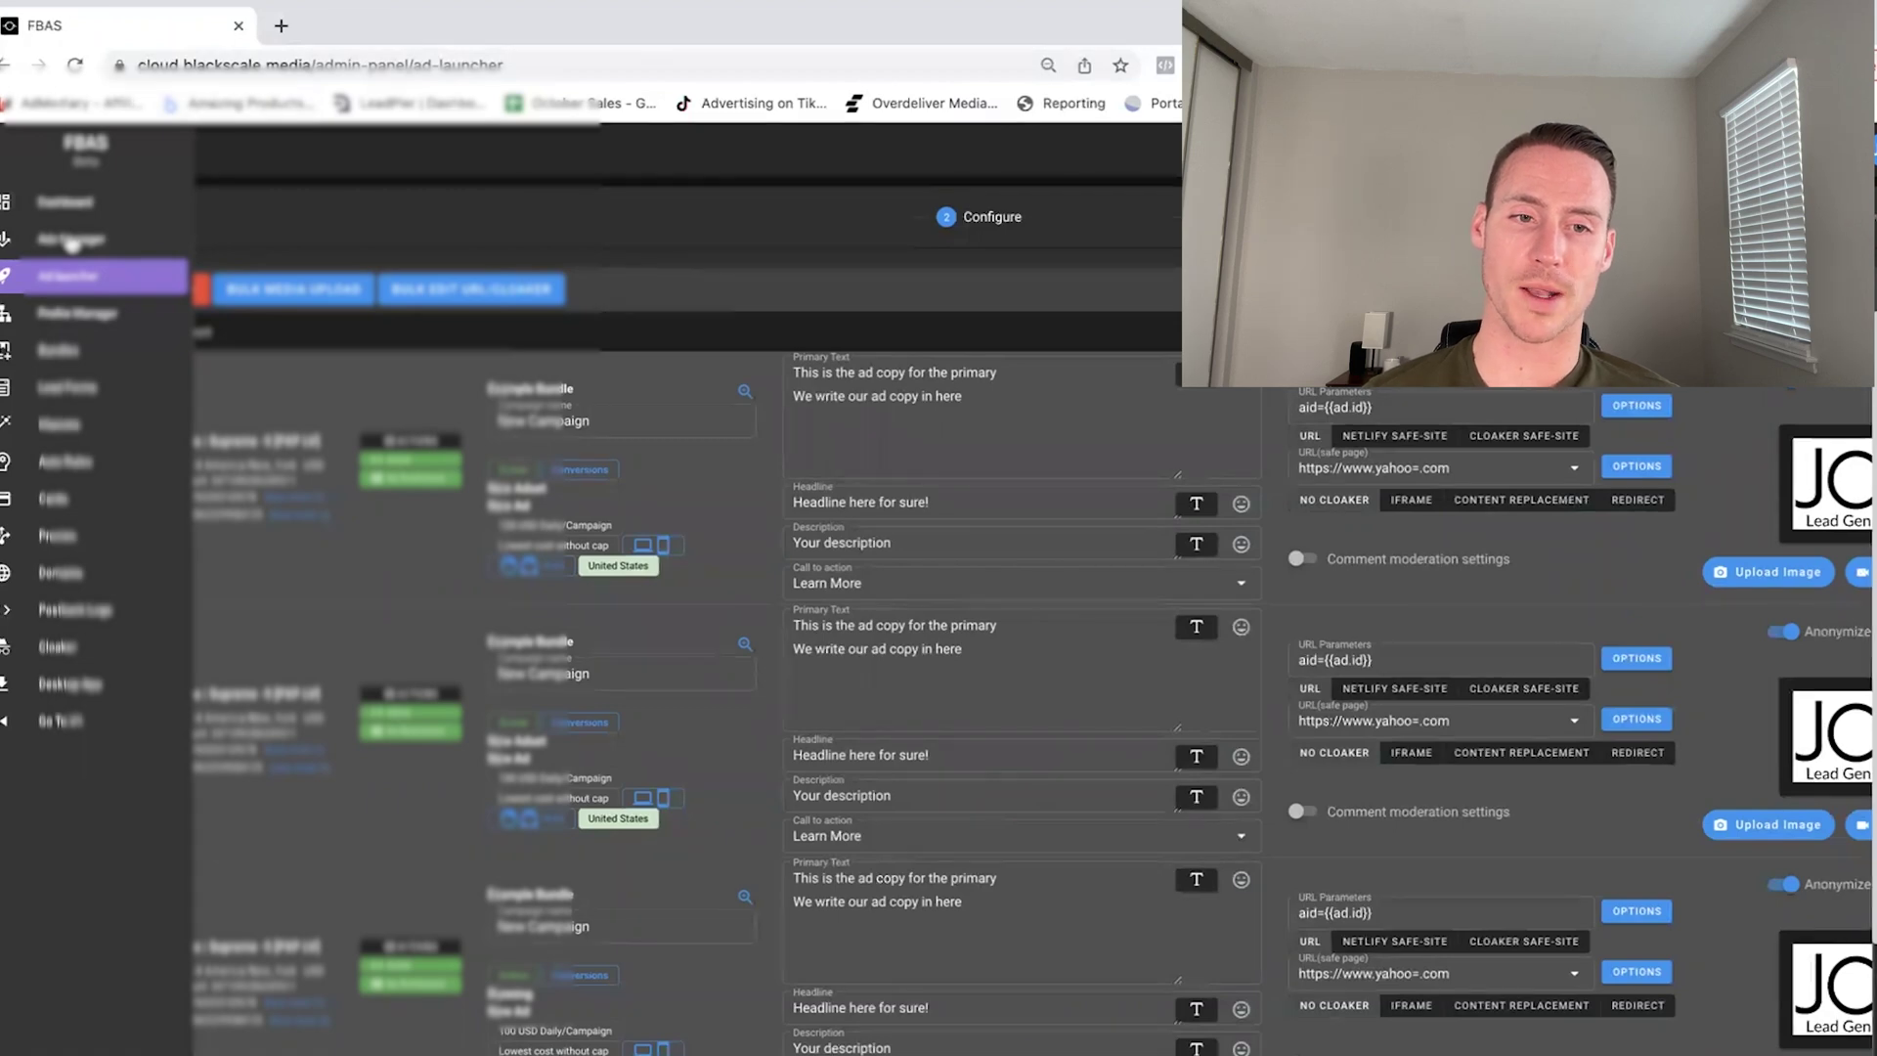
pyautogui.click(71, 240)
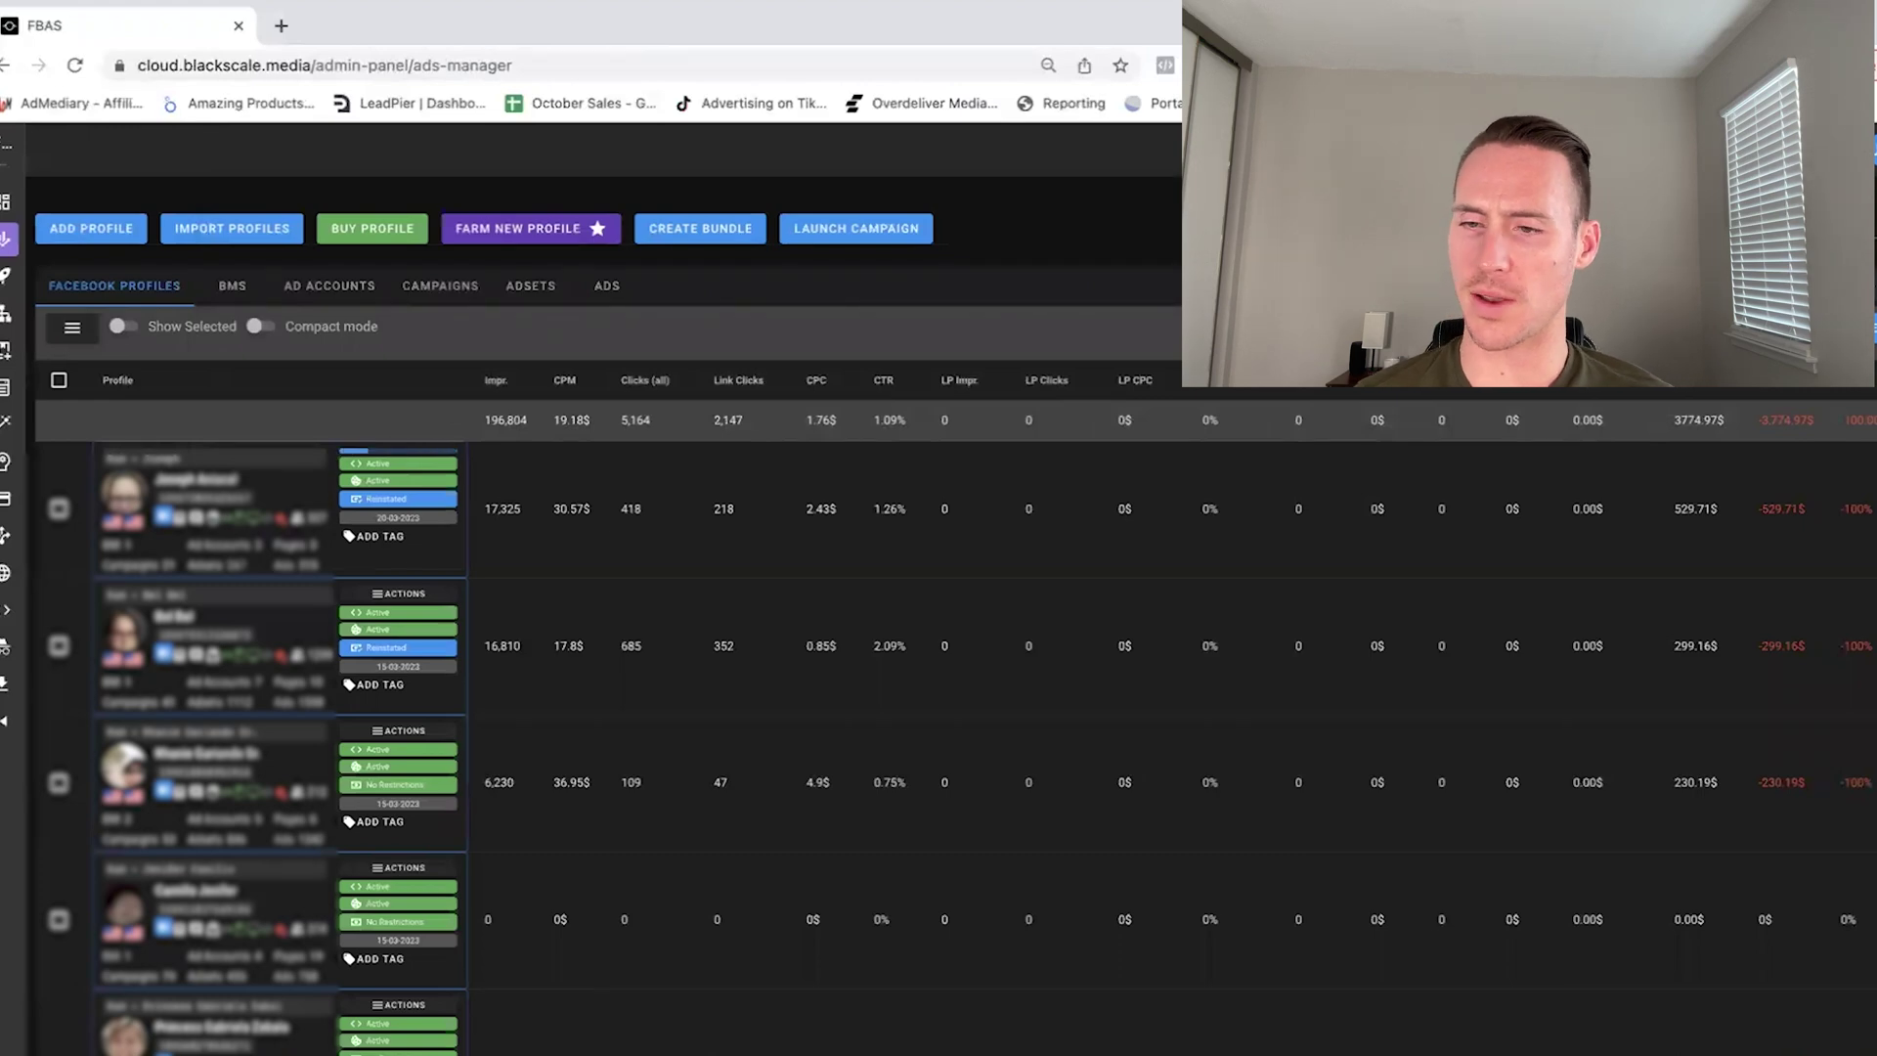
pyautogui.hscroll(2, 1630, 548)
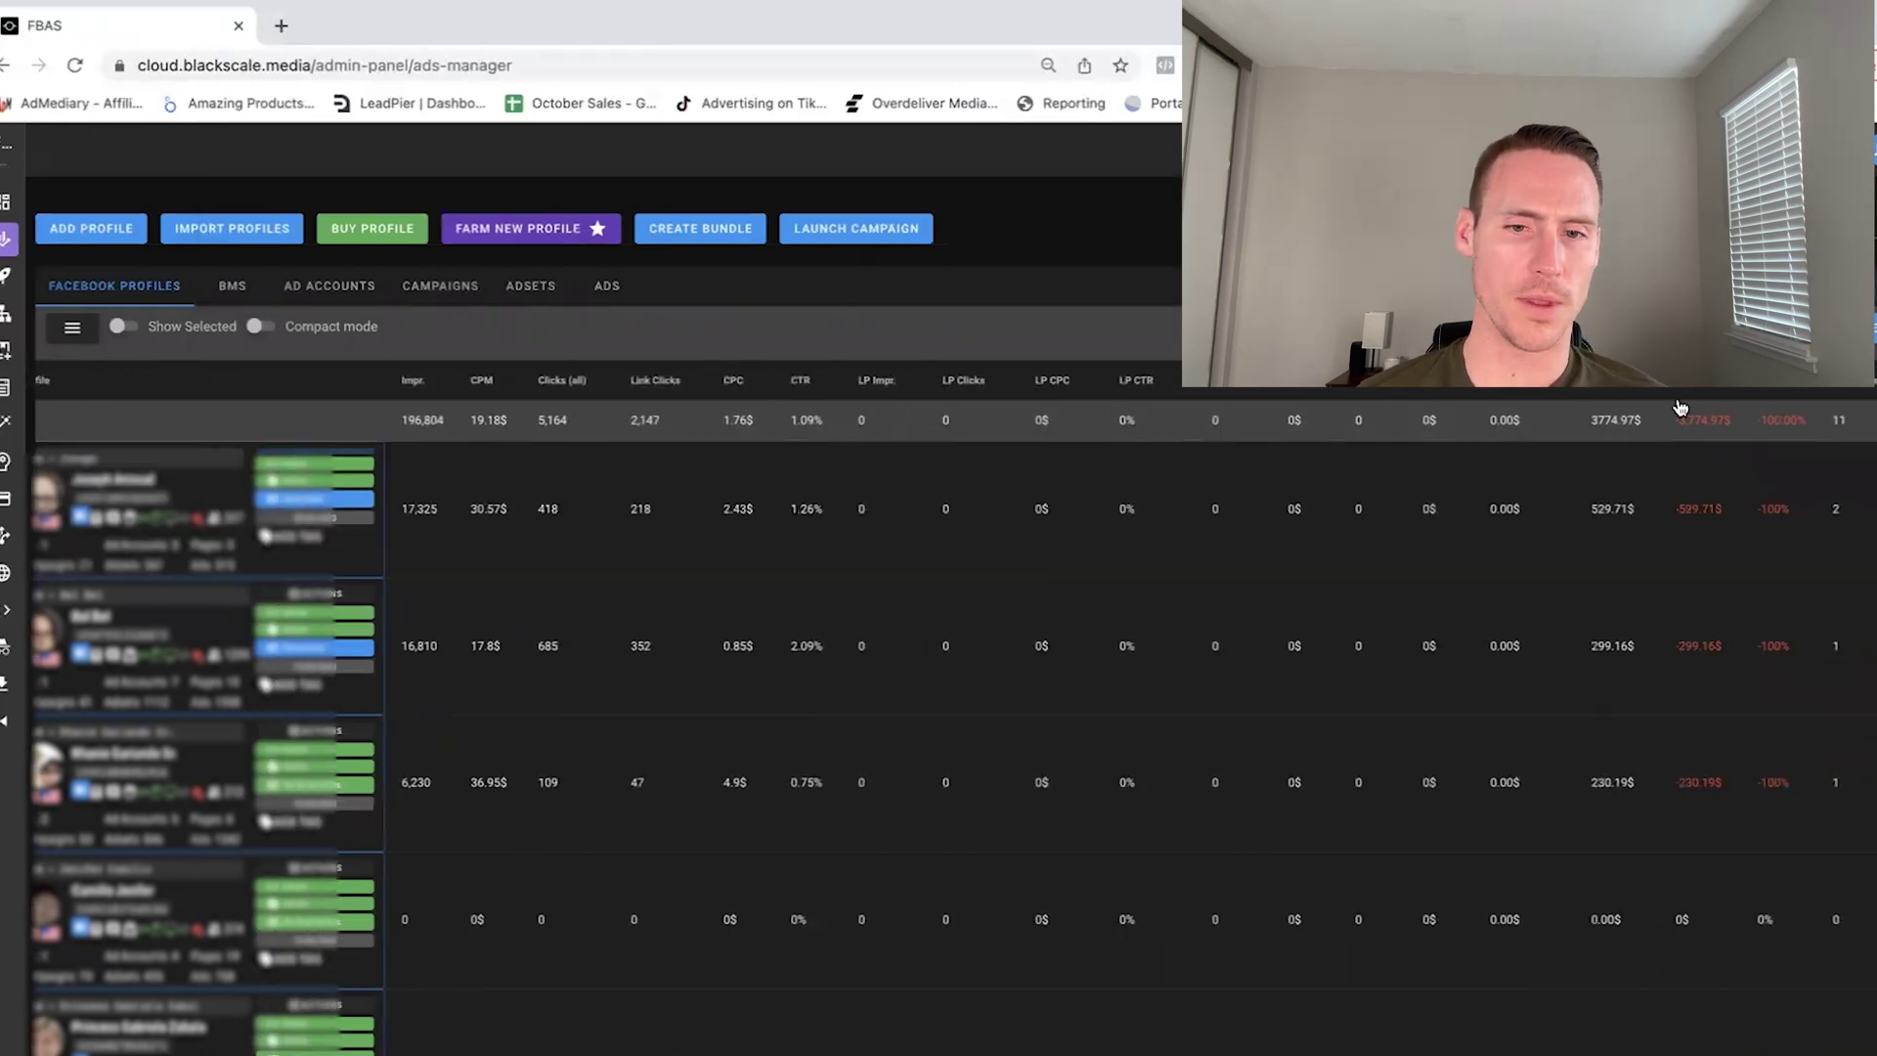
pyautogui.hscroll(-2, 992, 428)
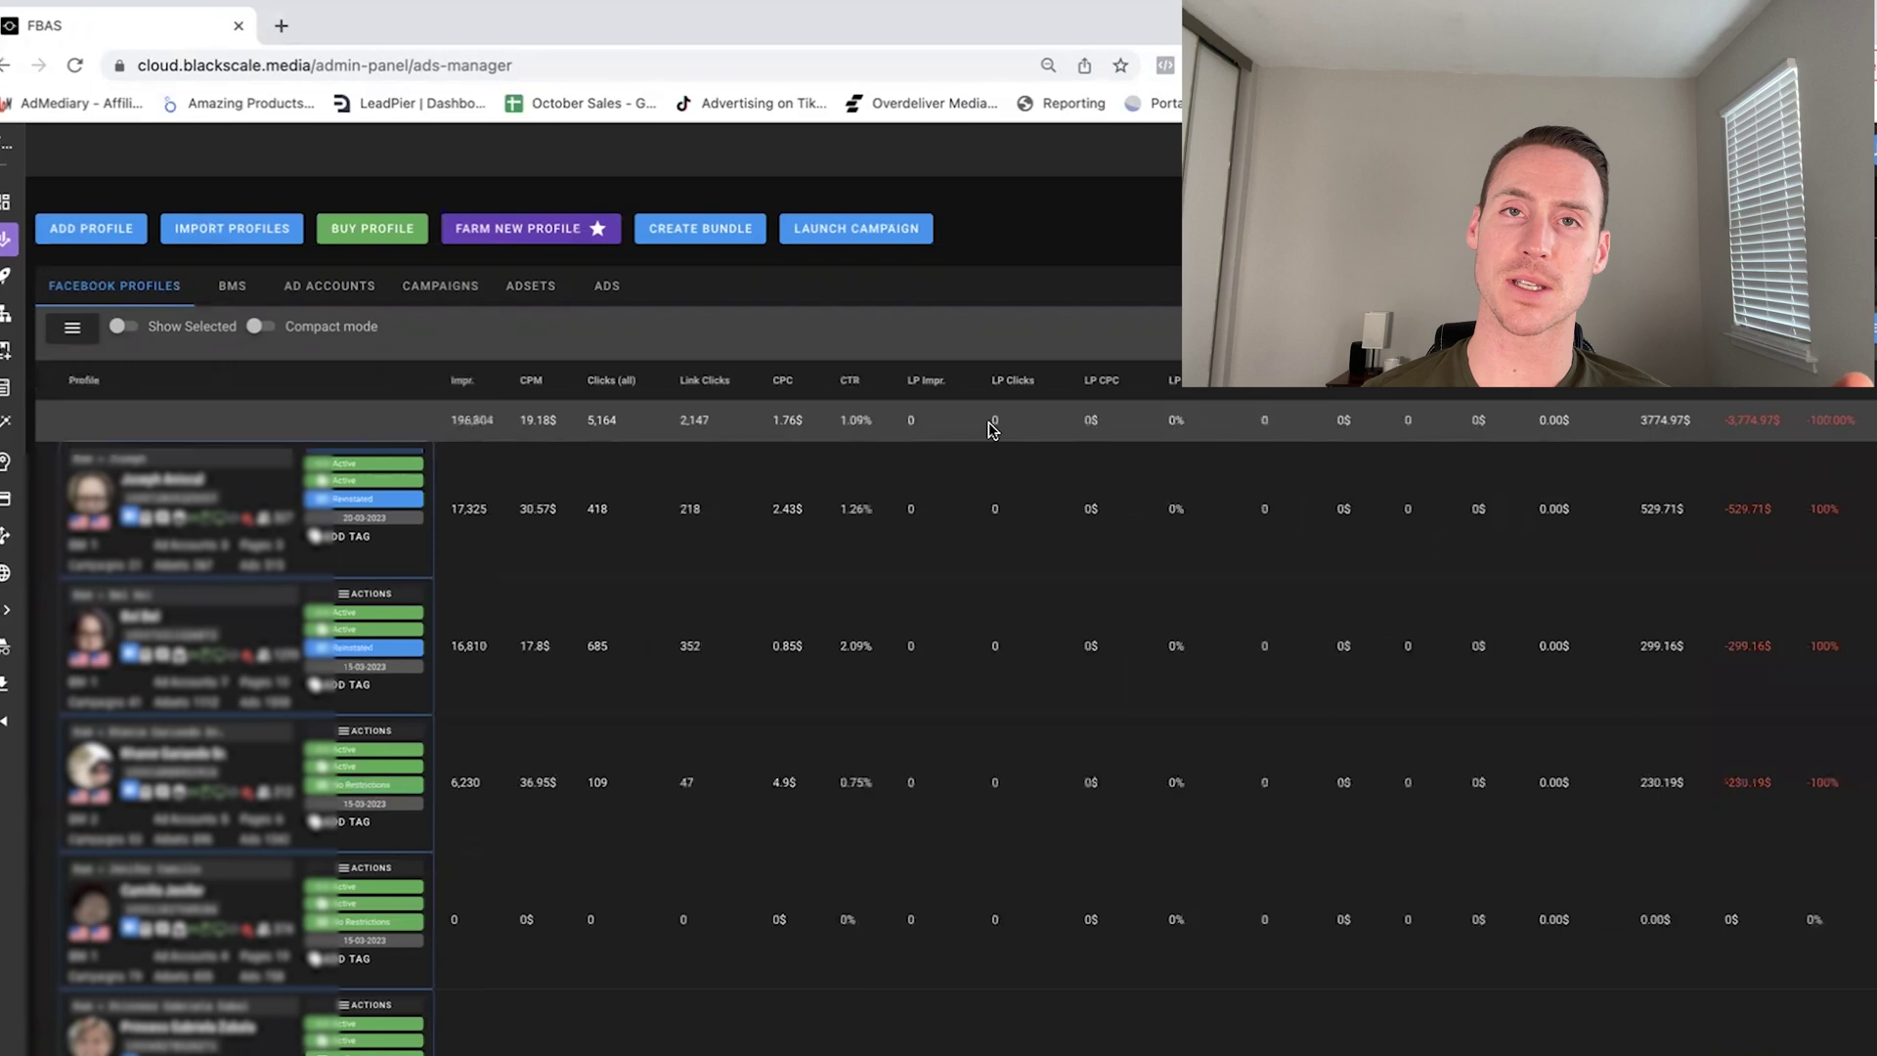
pyautogui.hscroll(-1, 992, 428)
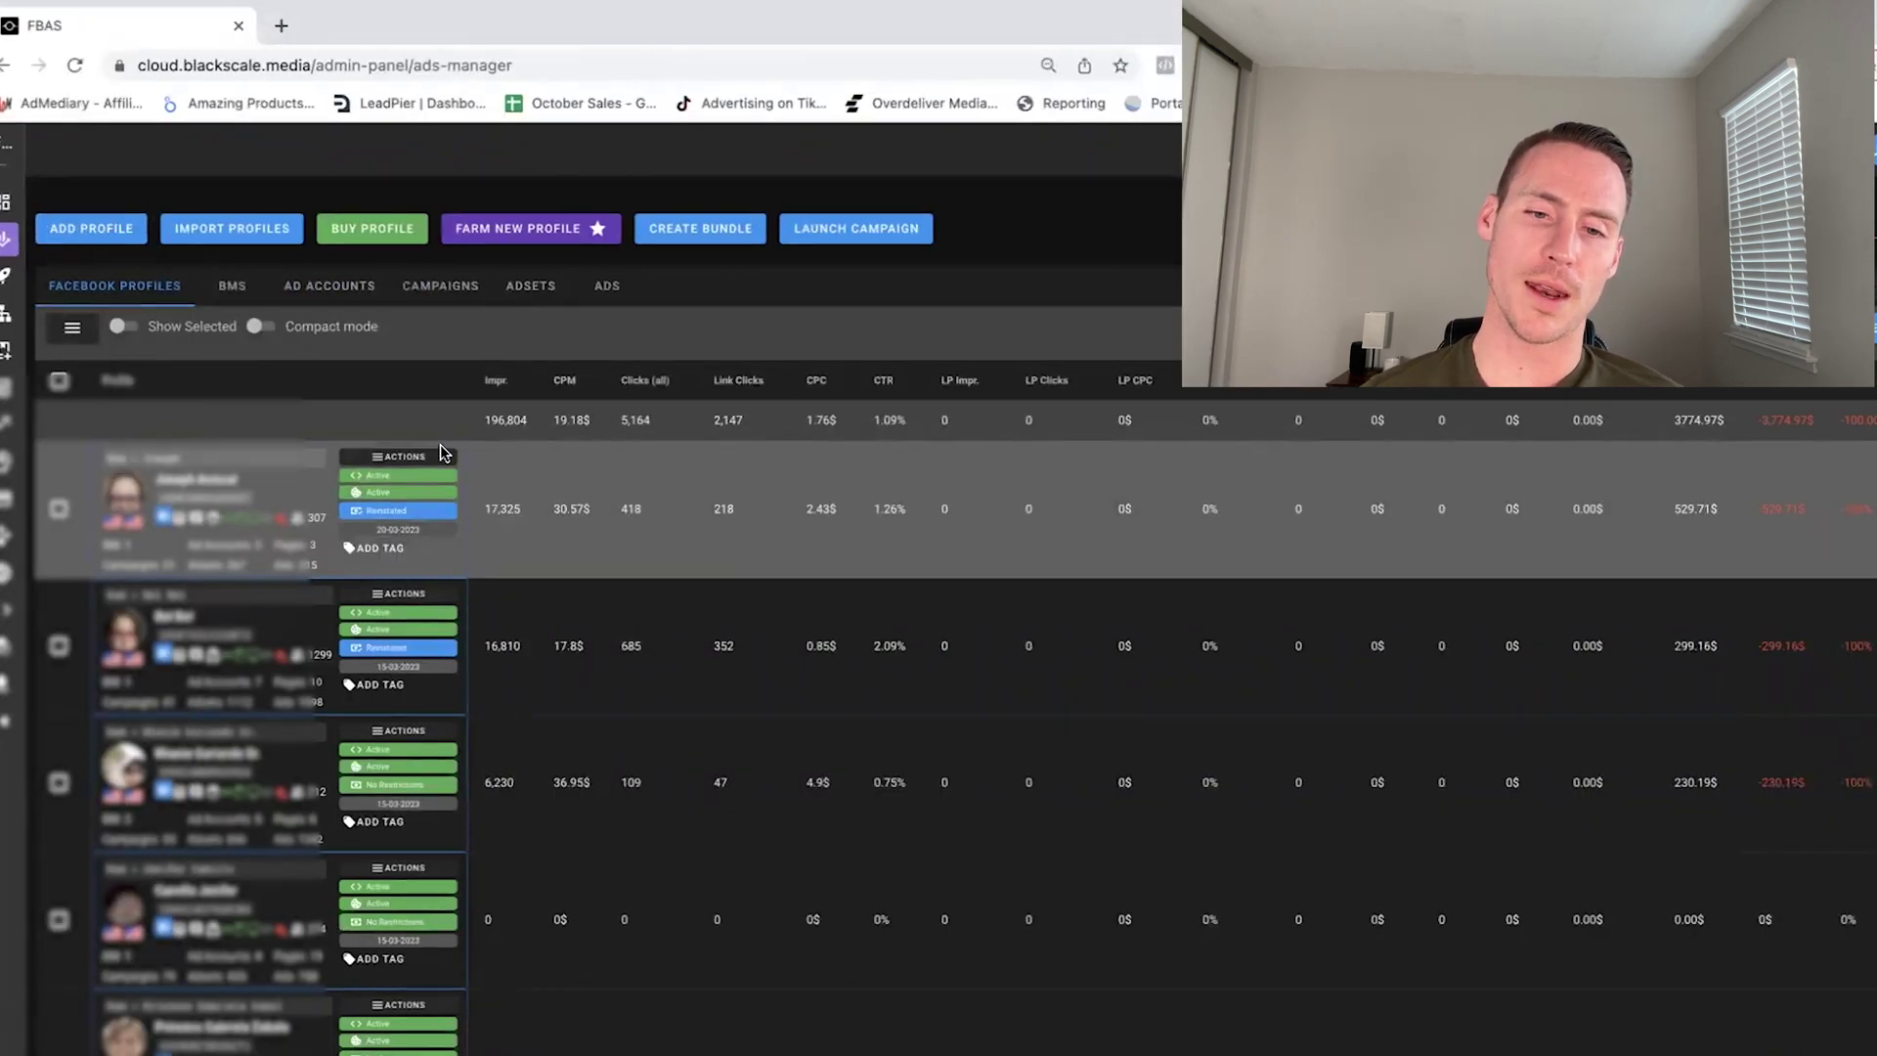
pyautogui.click(362, 448)
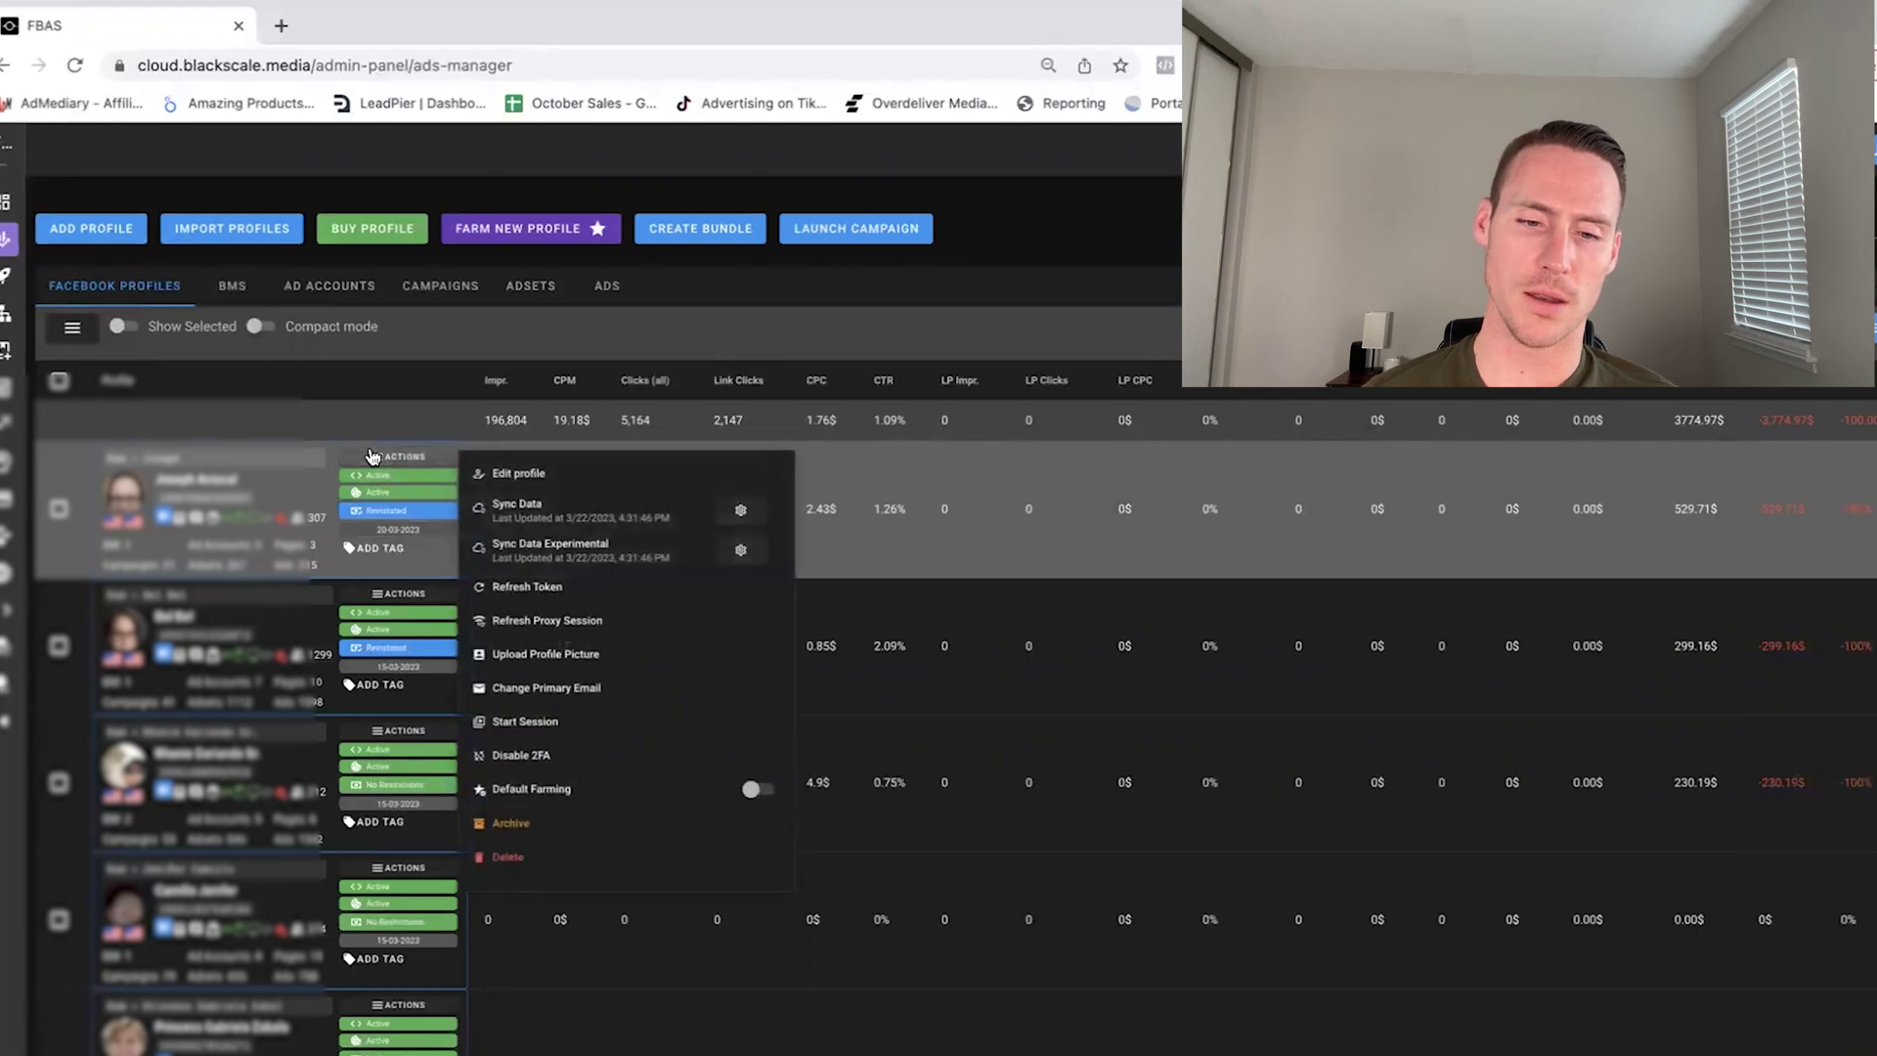
pyautogui.click(1001, 741)
pyautogui.scroll(-5, 375, 785)
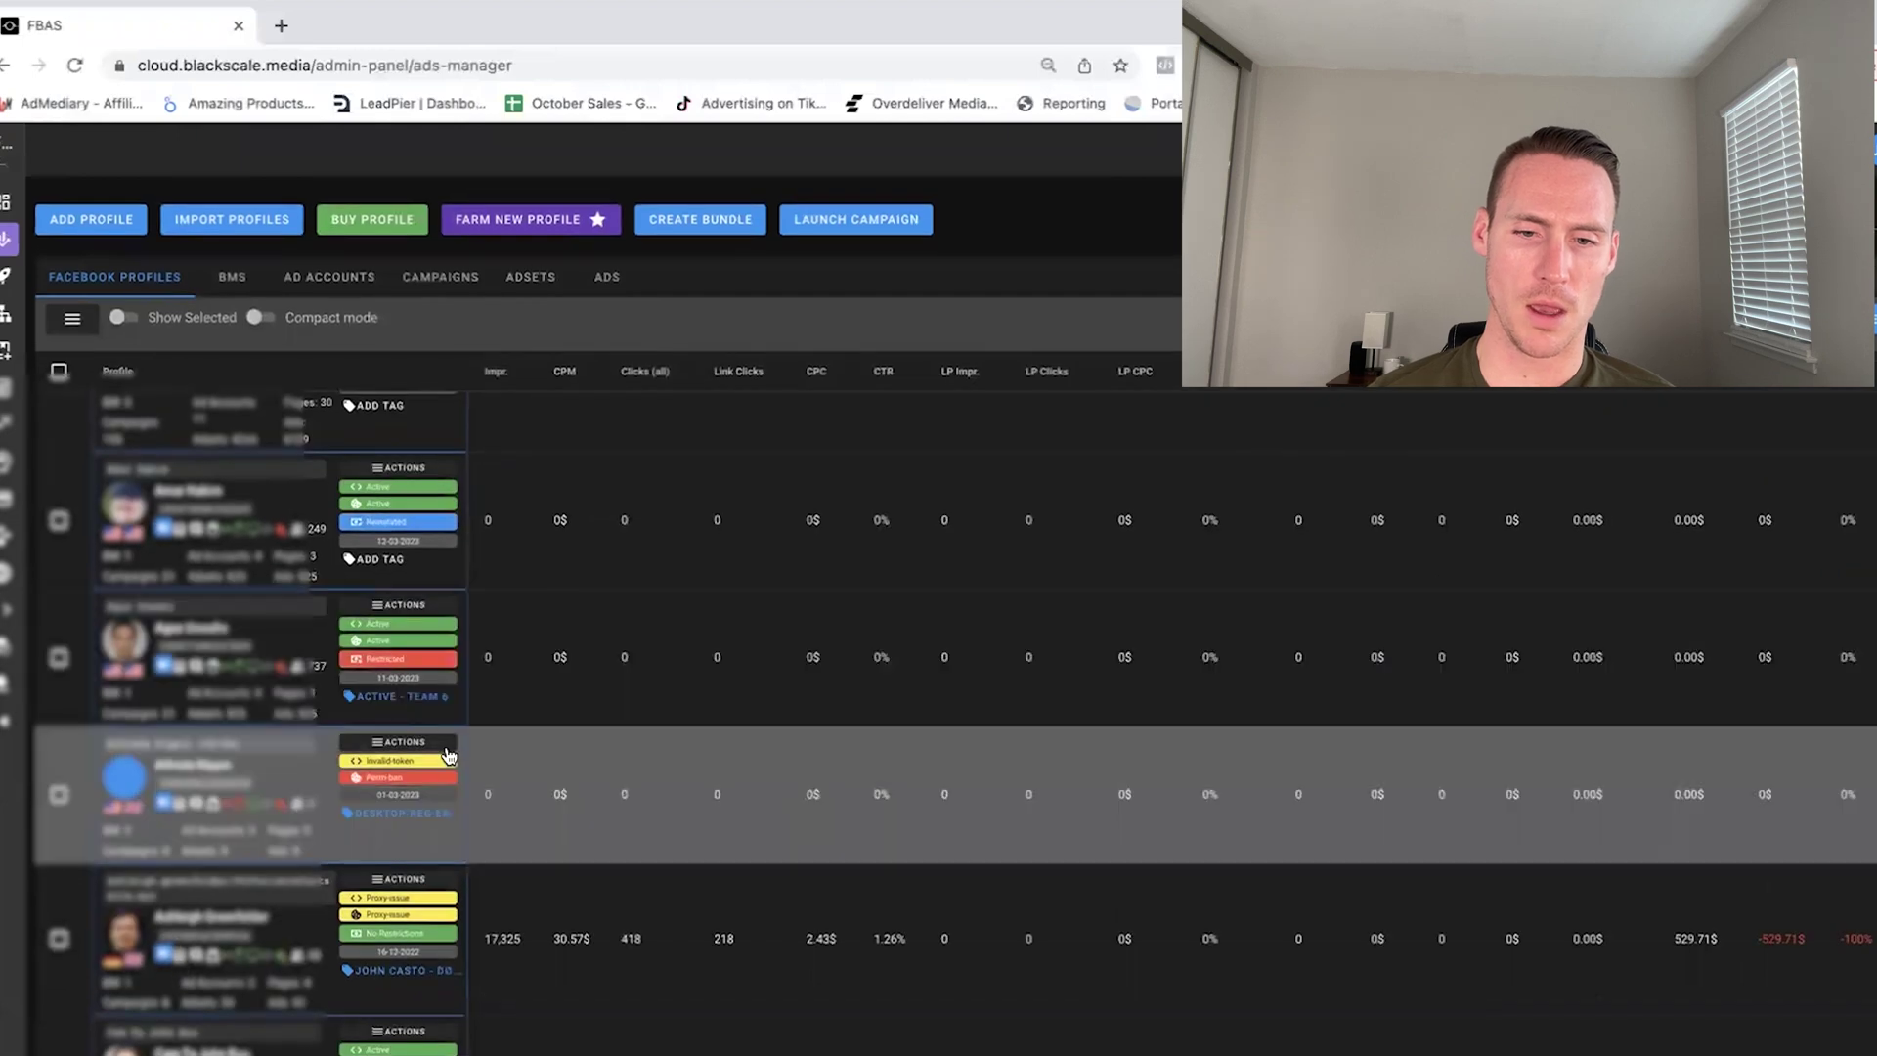
pyautogui.click(430, 606)
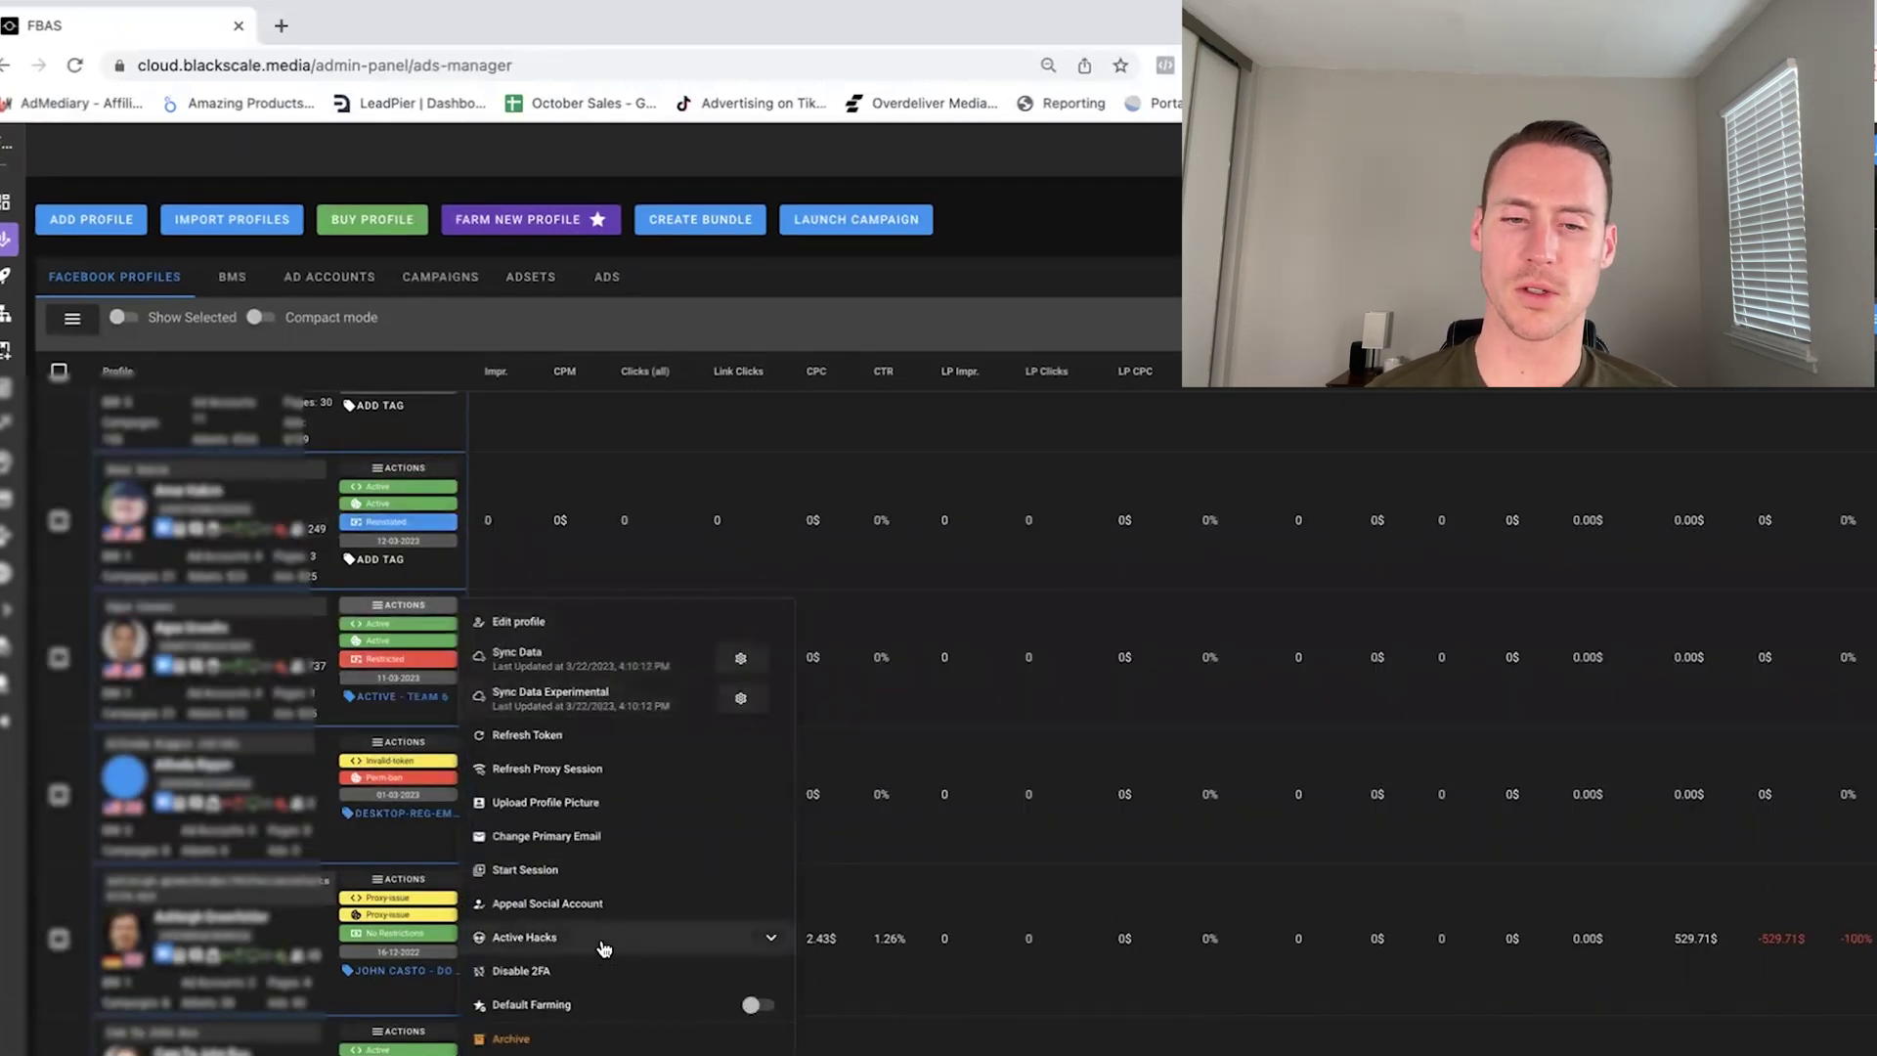
pyautogui.click(557, 904)
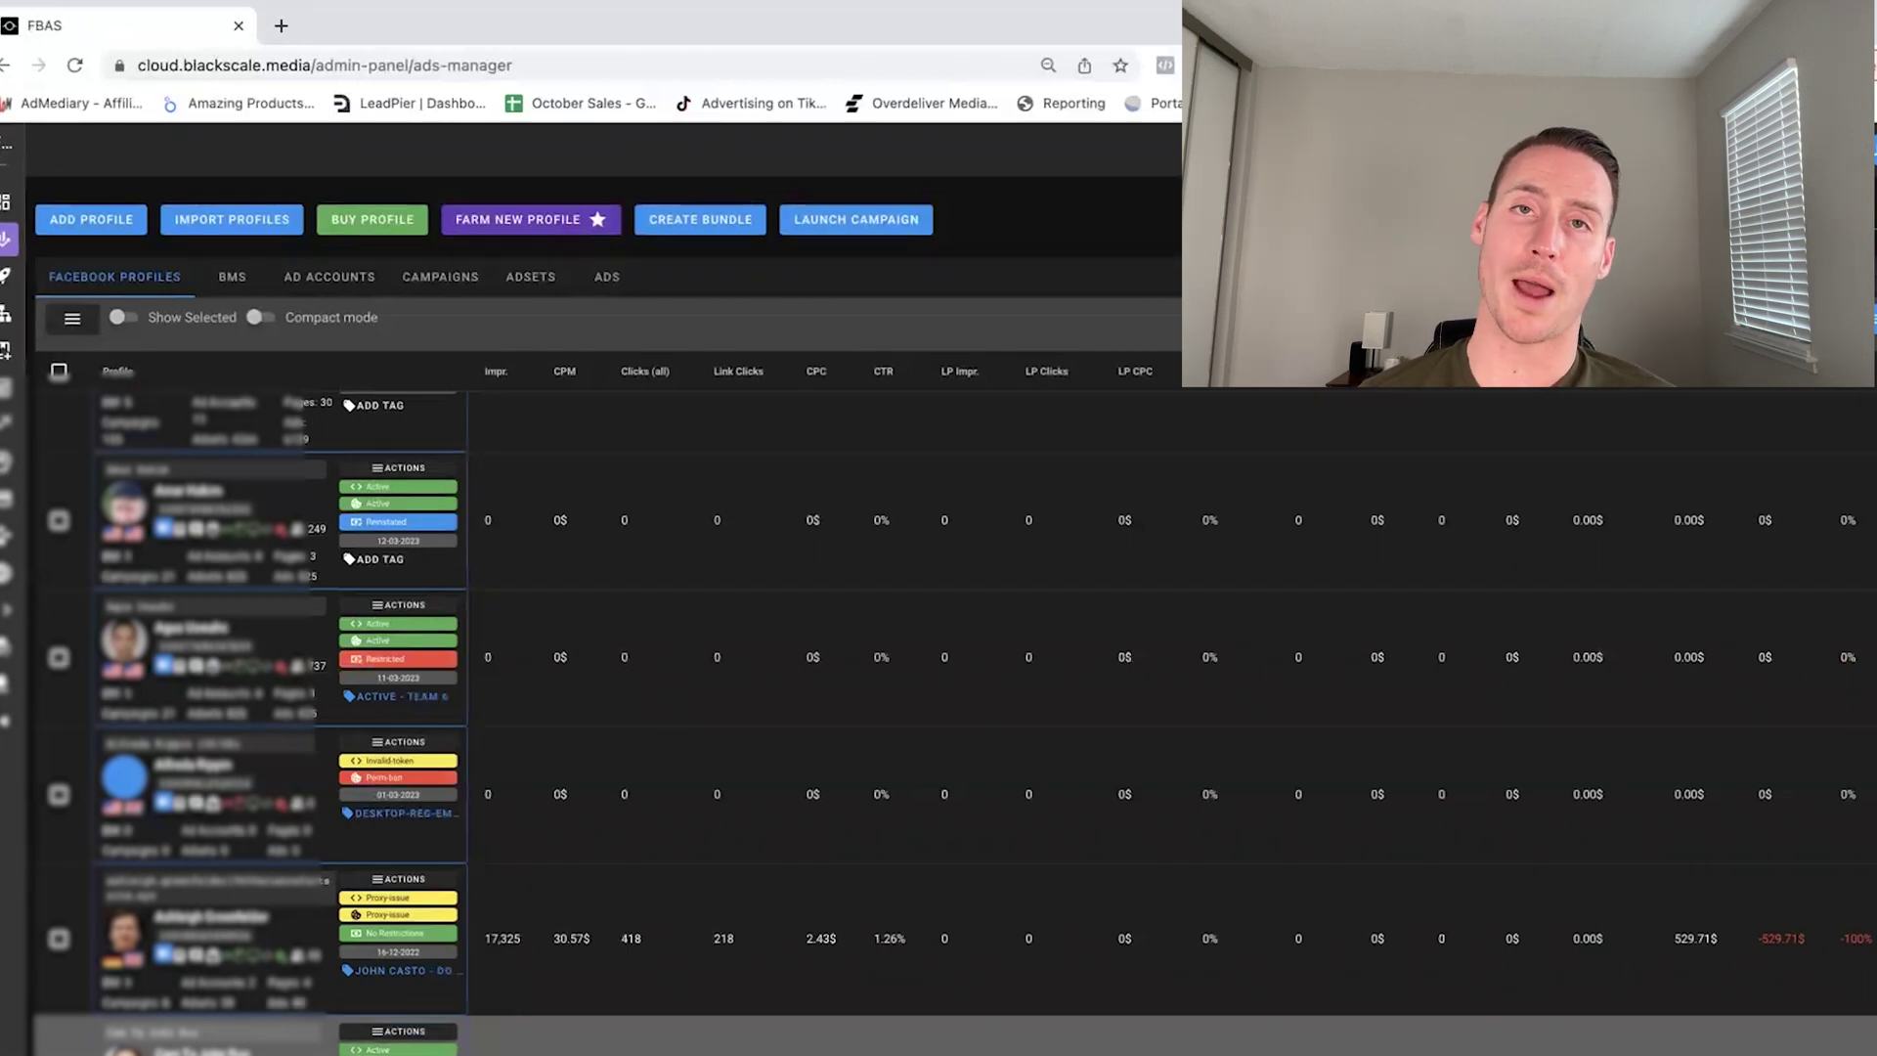
pyautogui.scroll(10, 359, 1048)
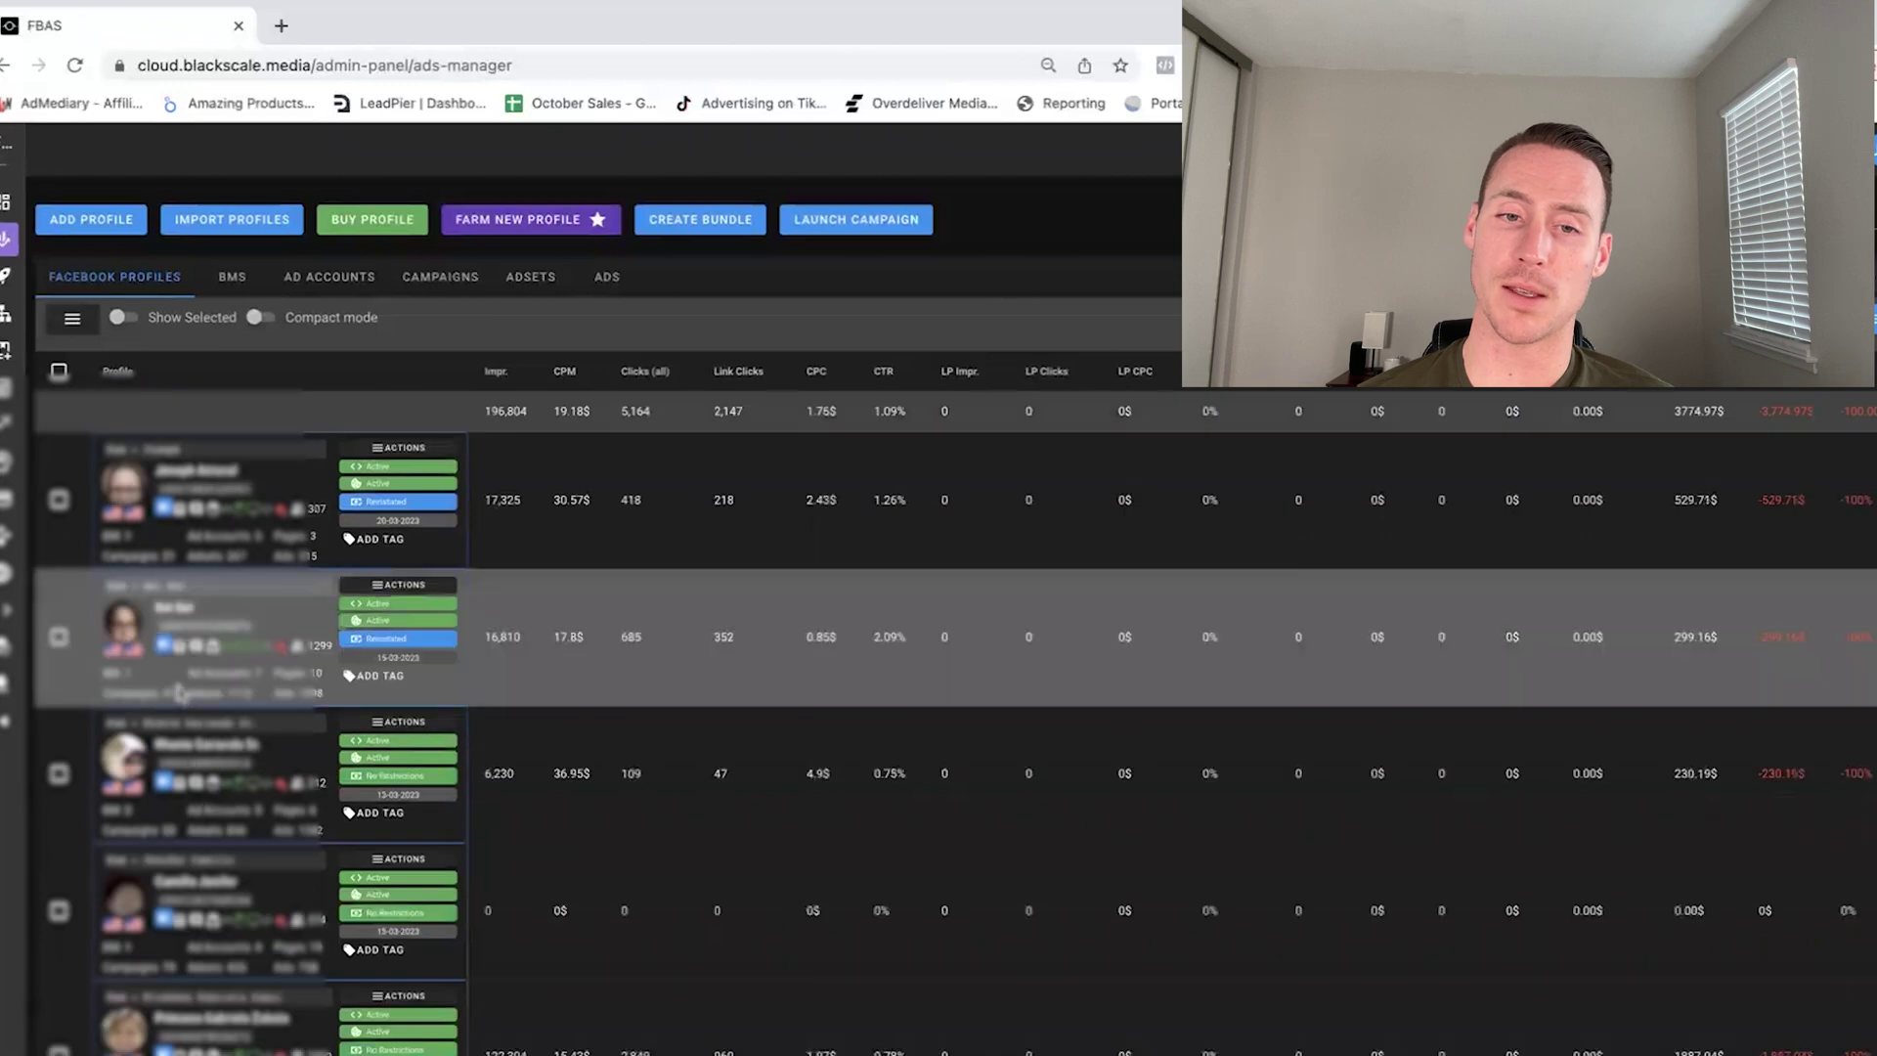